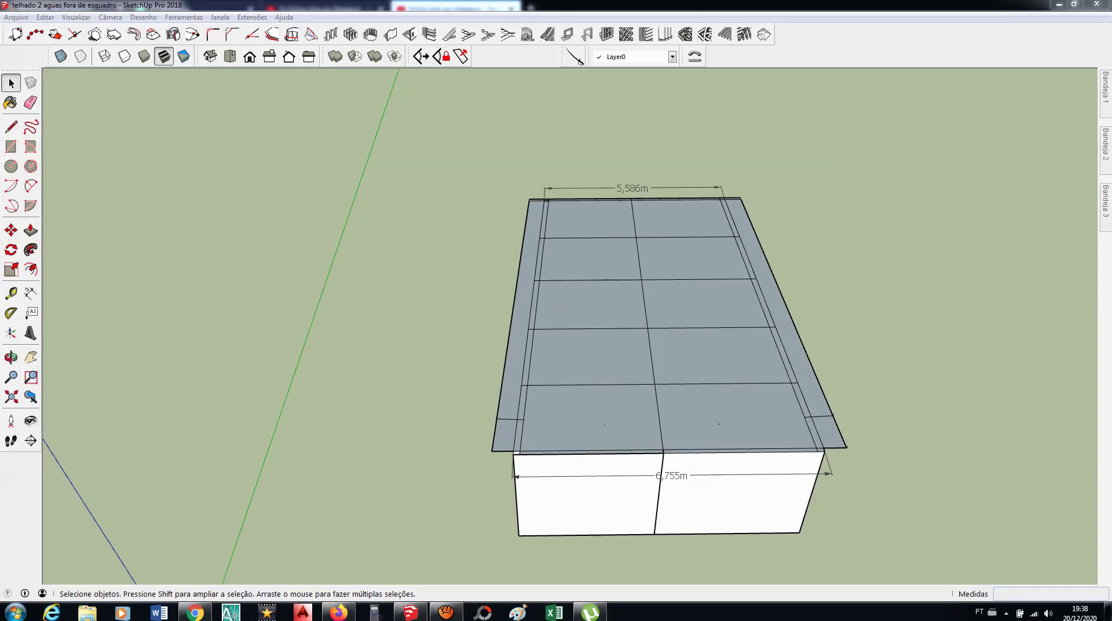
Step: Orbit and zoom around the house model to view its flat roof from several angles
{"action": "mouse_move", "coordinate": [696, 412]}
{"action": "middle_mouse_down"}
{"action": "mouse_move", "coordinate": [490, 384]}
{"action": "mouse_move", "coordinate": [498, 330]}
{"action": "mouse_move", "coordinate": [486, 474]}
{"action": "mouse_move", "coordinate": [578, 397]}
{"action": "mouse_move", "coordinate": [496, 461]}
{"action": "mouse_move", "coordinate": [573, 380]}
{"action": "mouse_move", "coordinate": [577, 426]}
{"action": "mouse_move", "coordinate": [427, 345]}
{"action": "middle_mouse_up"}
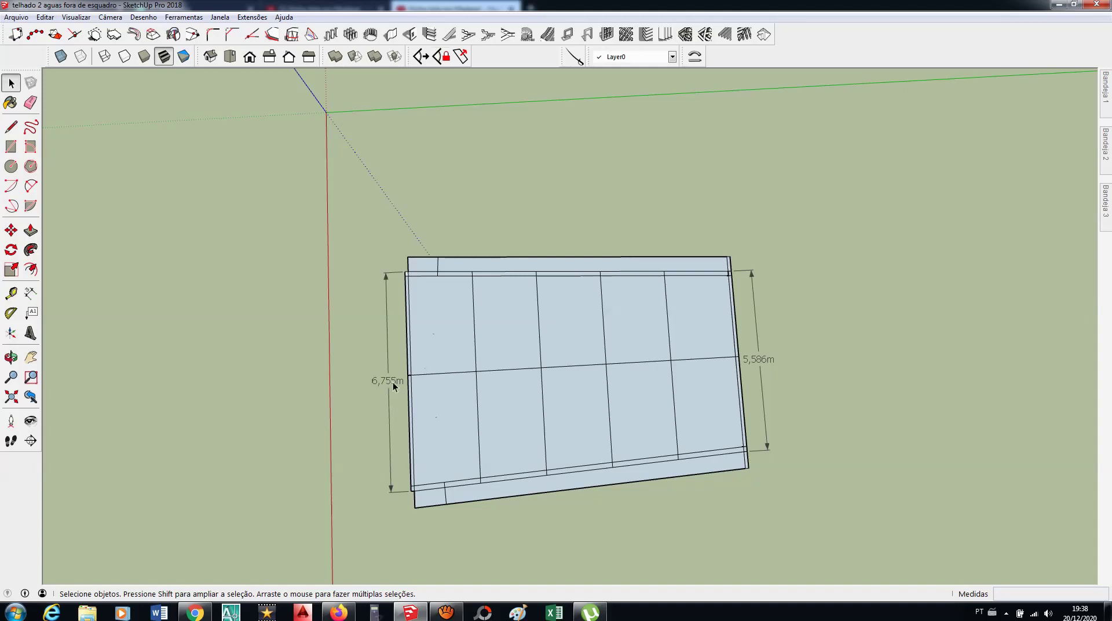
{"action": "mouse_move", "coordinate": [566, 412]}
{"action": "middle_mouse_down"}
{"action": "mouse_move", "coordinate": [640, 363]}
{"action": "mouse_move", "coordinate": [665, 400]}
{"action": "middle_mouse_up"}
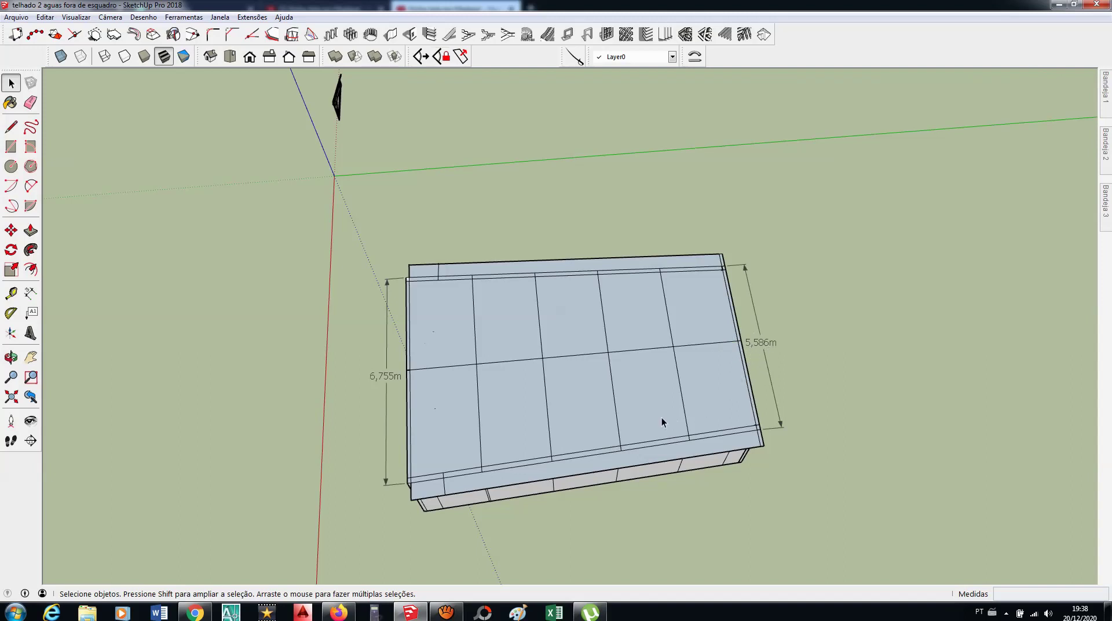
{"action": "scroll", "coordinate": [544, 475], "scroll_direction": "up", "scroll_amount": 1}
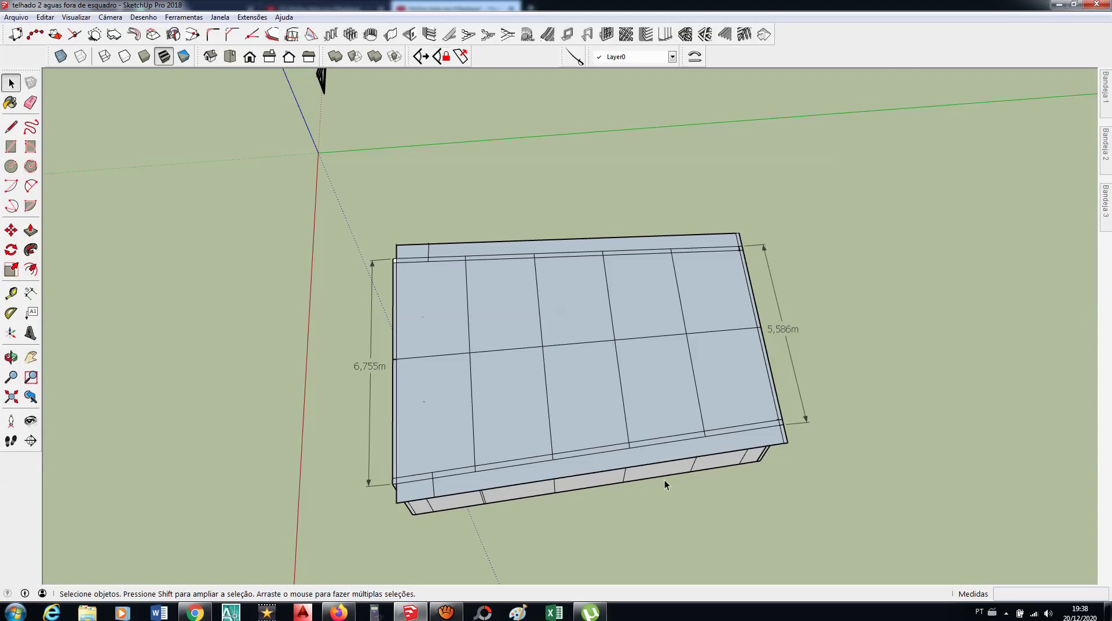
{"action": "mouse_move", "coordinate": [665, 478]}
{"action": "middle_mouse_down"}
{"action": "mouse_move", "coordinate": [638, 359]}
{"action": "mouse_move", "coordinate": [466, 445]}
{"action": "middle_mouse_up"}
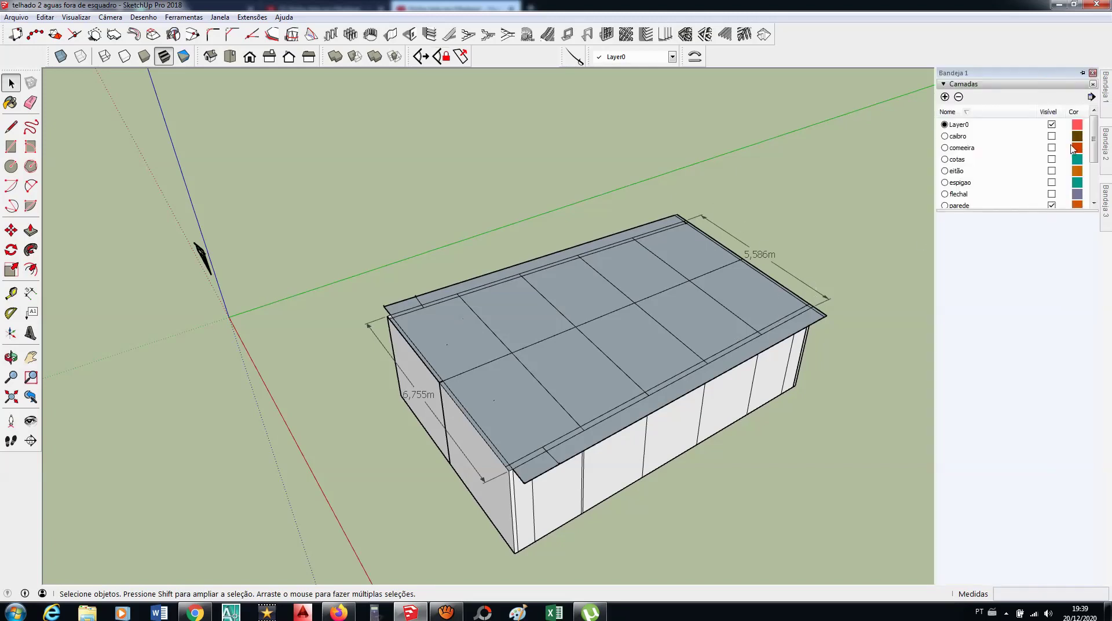
Step: Turn on the tesouras truss layer and orbit around the roof to inspect the trusses
{"action": "scroll", "coordinate": [1059, 162], "scroll_direction": "down", "scroll_amount": 1}
{"action": "scroll", "coordinate": [1057, 173], "scroll_direction": "down", "scroll_amount": 1}
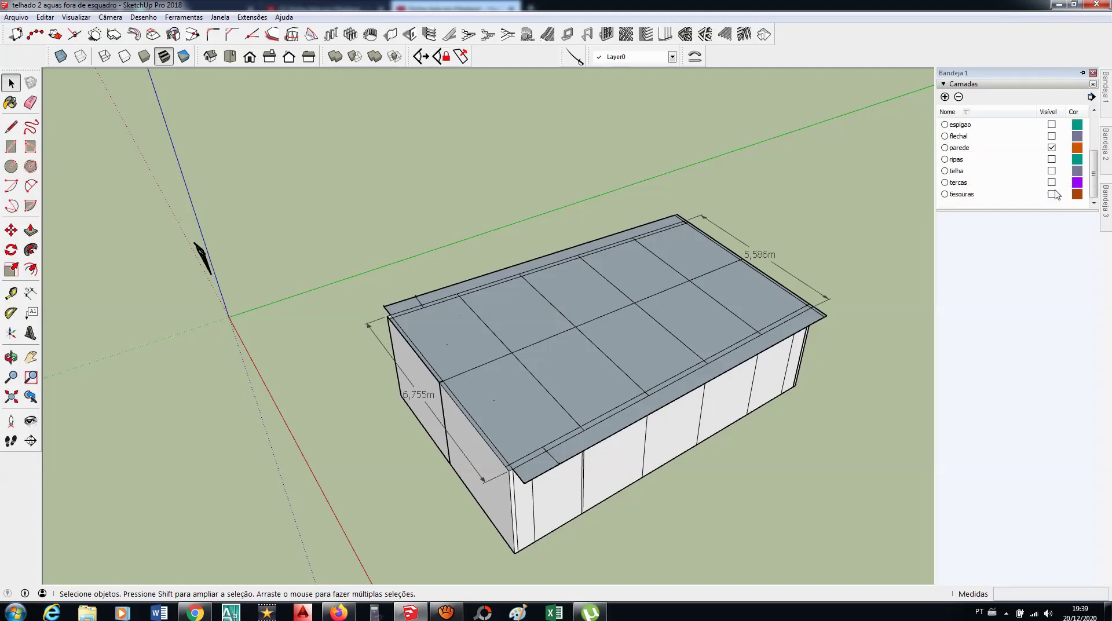
{"action": "left_click", "coordinate": [1051, 193]}
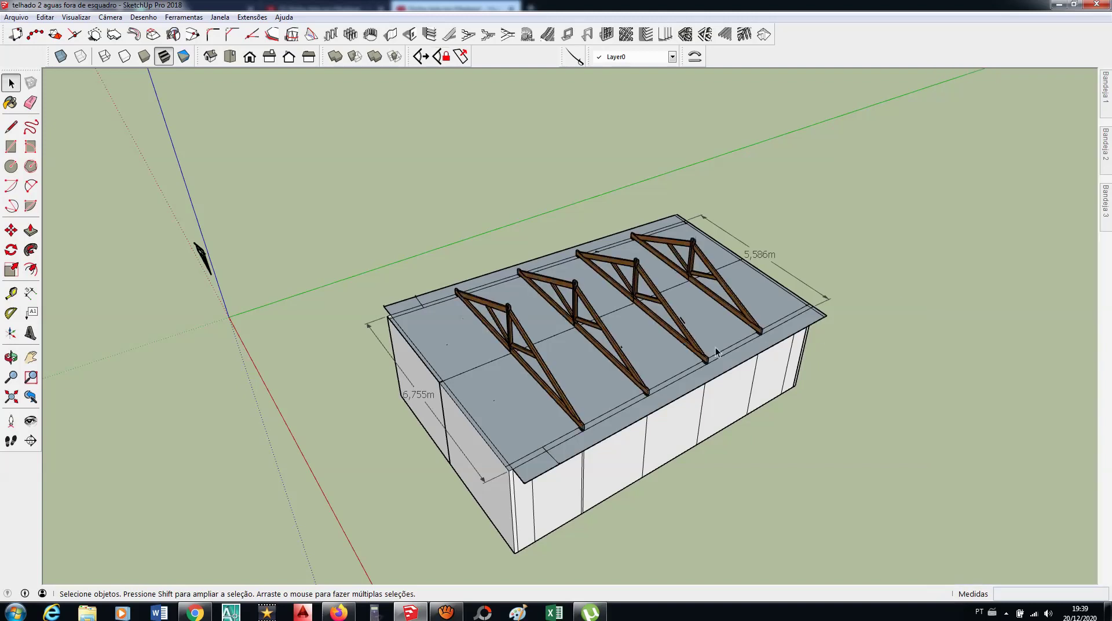
{"action": "middle_click_drag", "start_coordinate": [689, 371], "coordinate": [784, 312]}
{"action": "scroll", "coordinate": [658, 349], "scroll_direction": "up", "scroll_amount": 3}
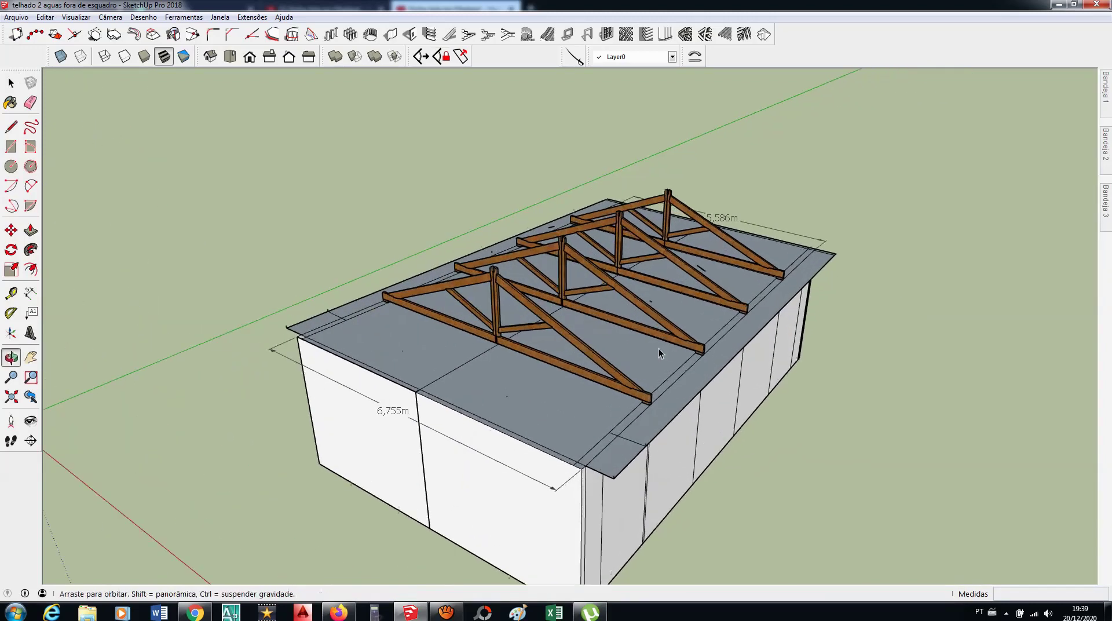
{"action": "scroll", "coordinate": [620, 347], "scroll_direction": "up", "scroll_amount": 2}
{"action": "mouse_move", "coordinate": [585, 347]}
{"action": "middle_mouse_down"}
{"action": "mouse_move", "coordinate": [603, 356]}
{"action": "mouse_move", "coordinate": [542, 379]}
{"action": "middle_mouse_up"}
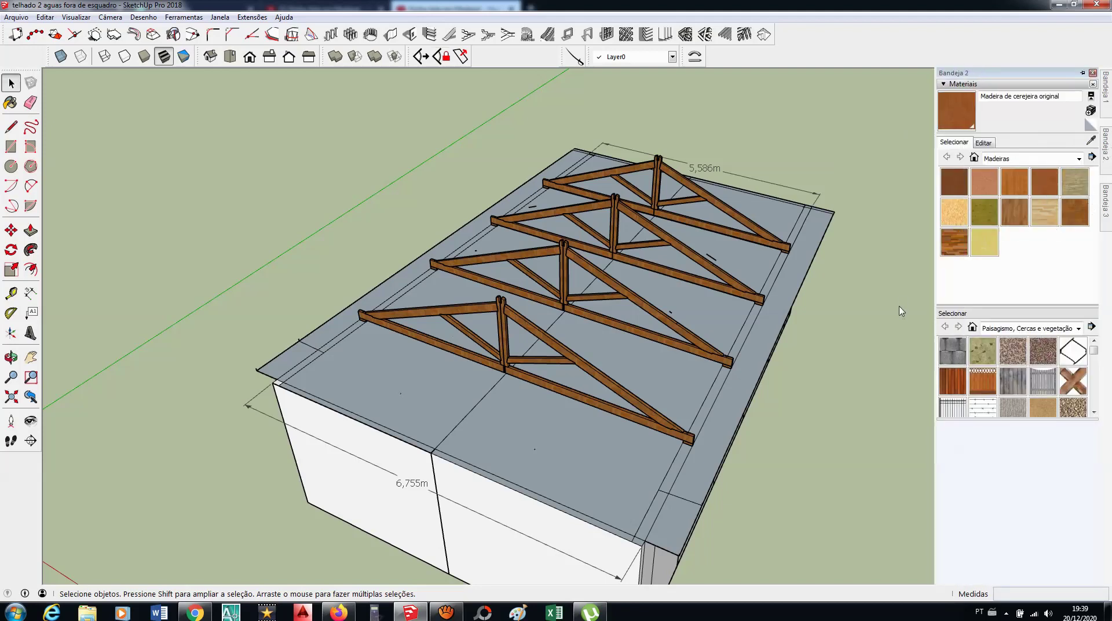
{"action": "mouse_move", "coordinate": [1104, 87]}
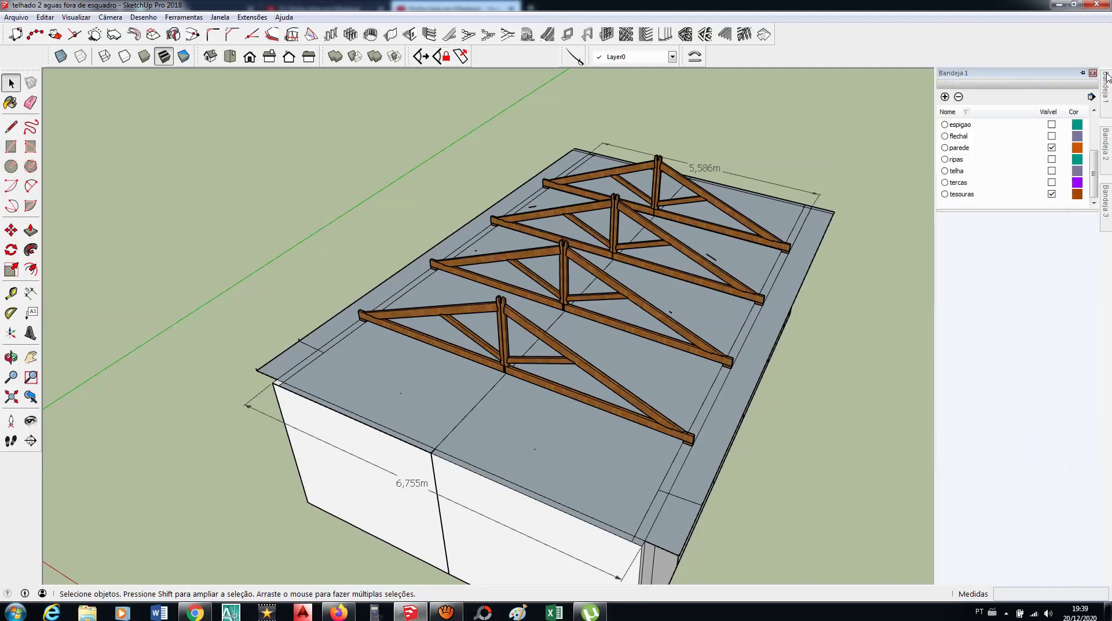
{"action": "scroll", "coordinate": [1037, 161], "scroll_direction": "up", "scroll_amount": 2}
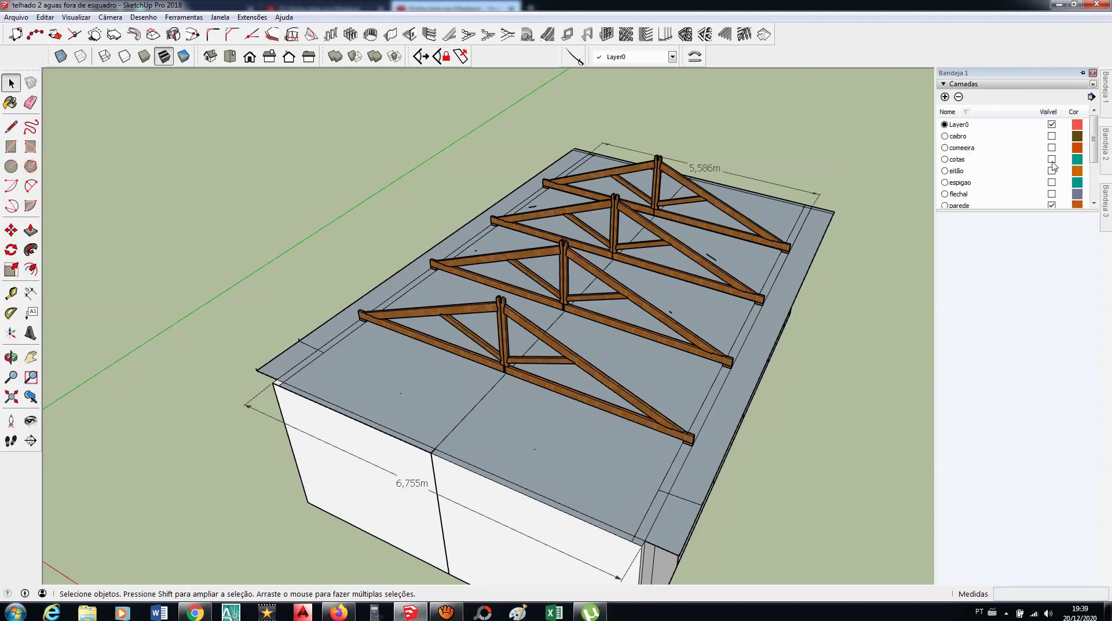
Step: Show the cotas dimension layer and hide the tesouras layer again
{"action": "left_click", "coordinate": [1051, 159]}
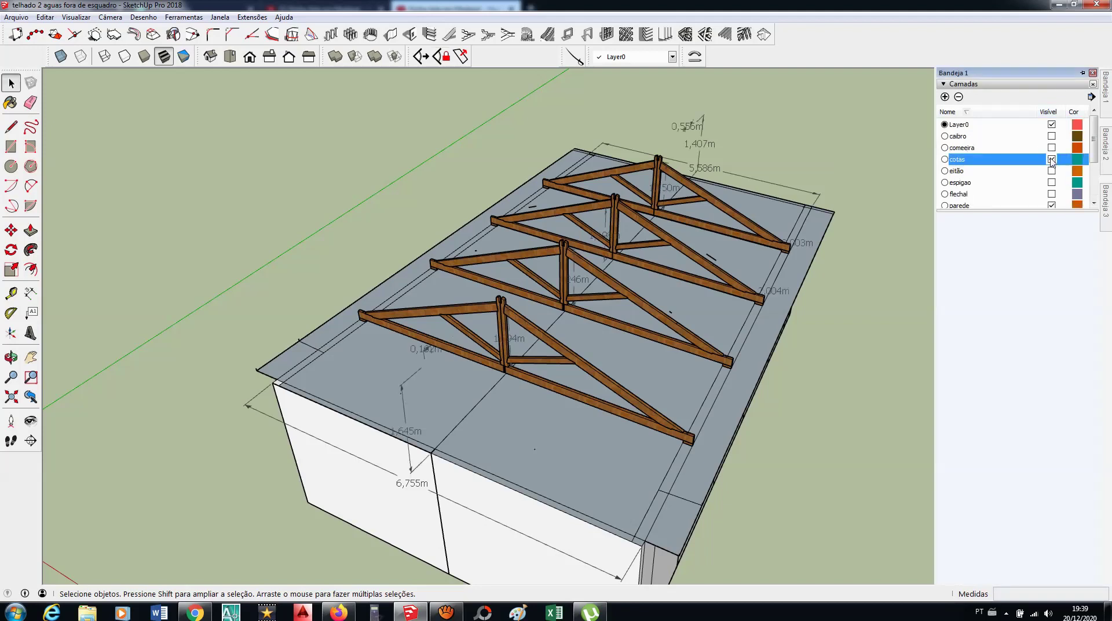
{"action": "scroll", "coordinate": [1051, 191], "scroll_direction": "down", "scroll_amount": 2}
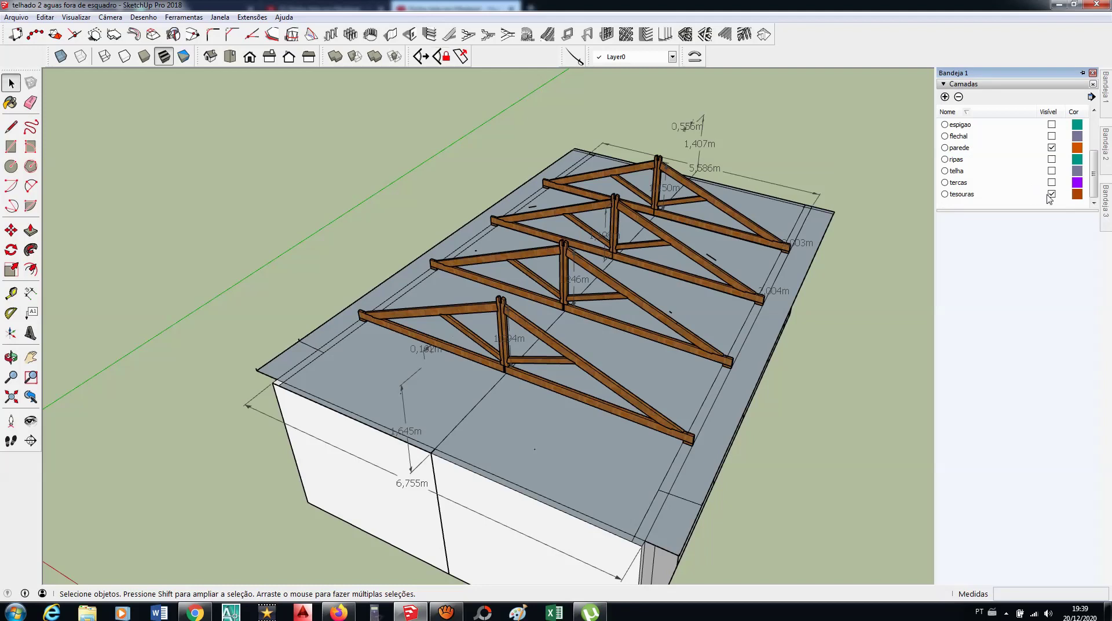
{"action": "left_click", "coordinate": [1050, 194]}
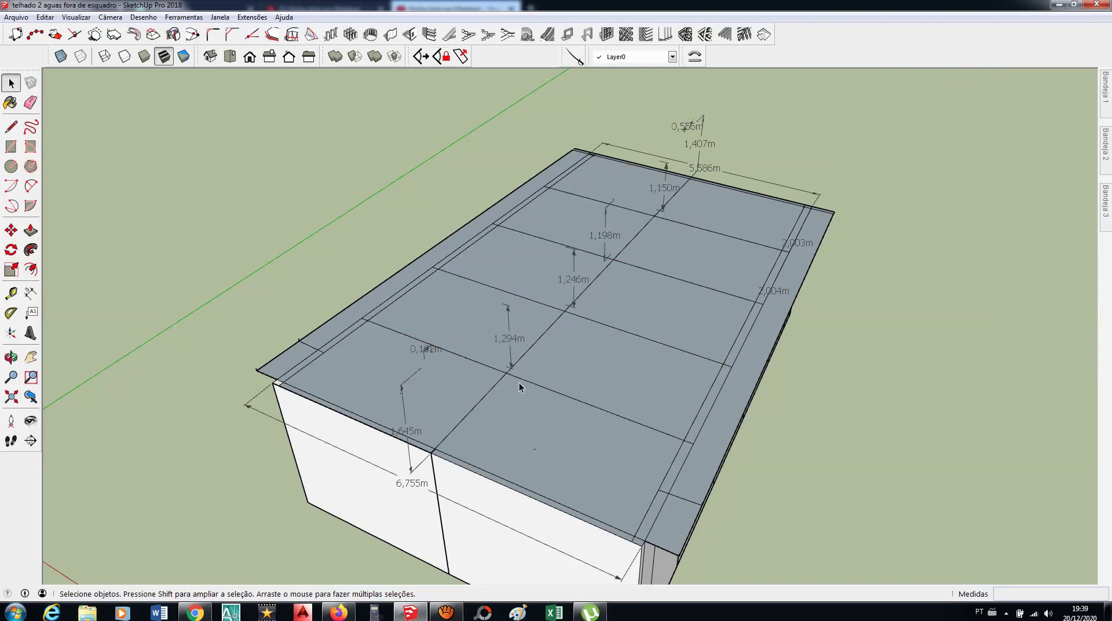
Step: Dimension the first two bays from eave edge to ridge line: 3,143m and 3,032m
{"action": "middle_click_drag", "start_coordinate": [478, 348], "coordinate": [496, 385]}
{"action": "left_click", "coordinate": [30, 294]}
{"action": "left_click", "coordinate": [360, 322]}
{"action": "left_click", "coordinate": [503, 386]}
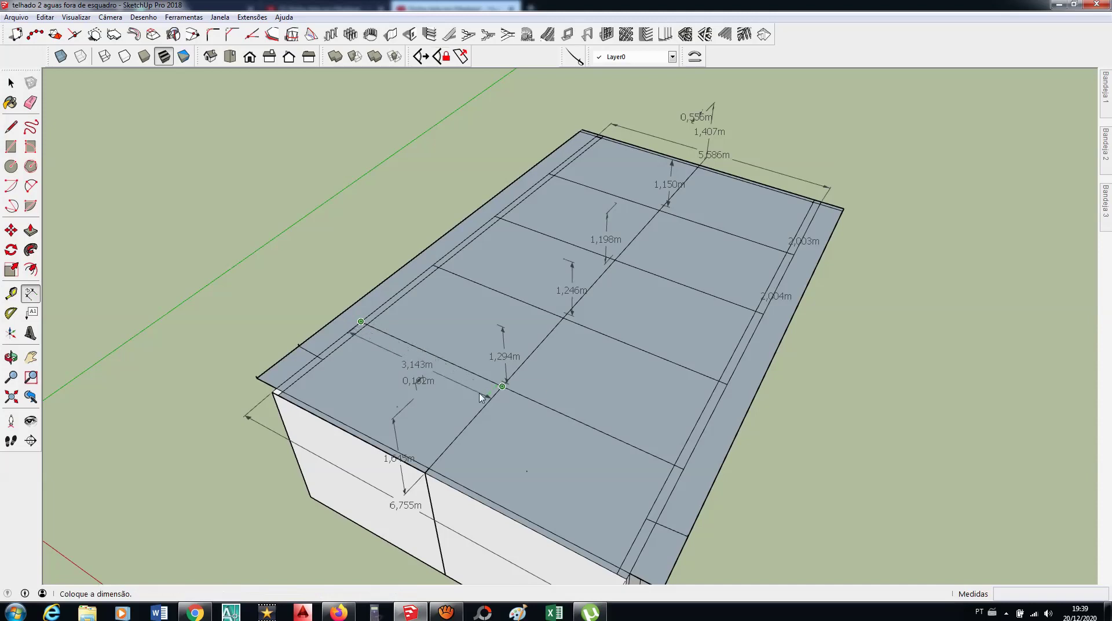
{"action": "left_click", "coordinate": [480, 397]}
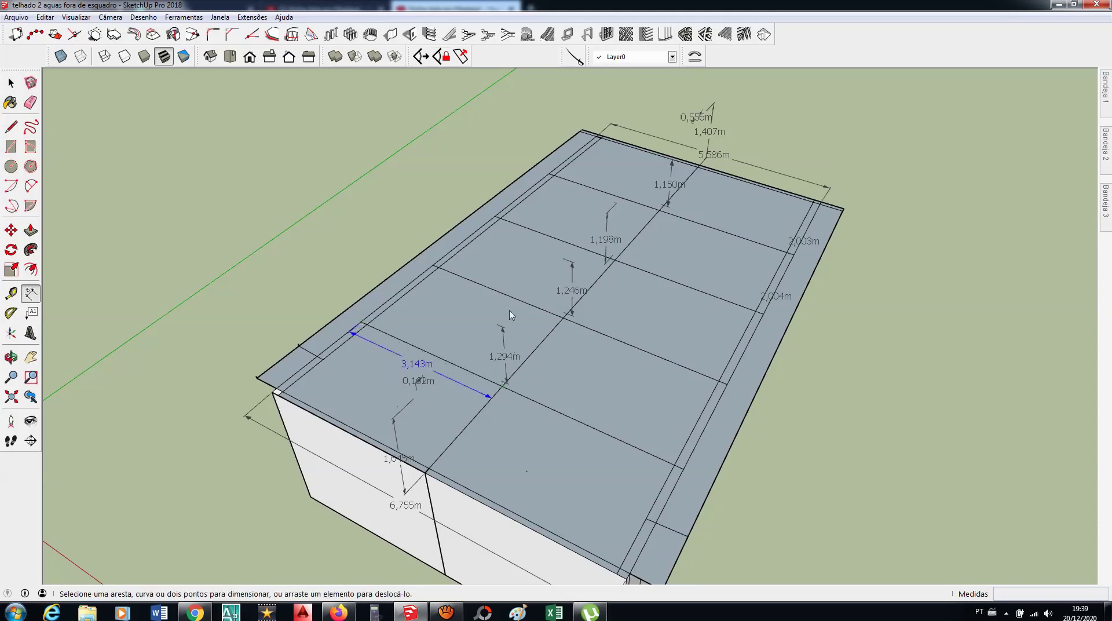
{"action": "left_click", "coordinate": [433, 265]}
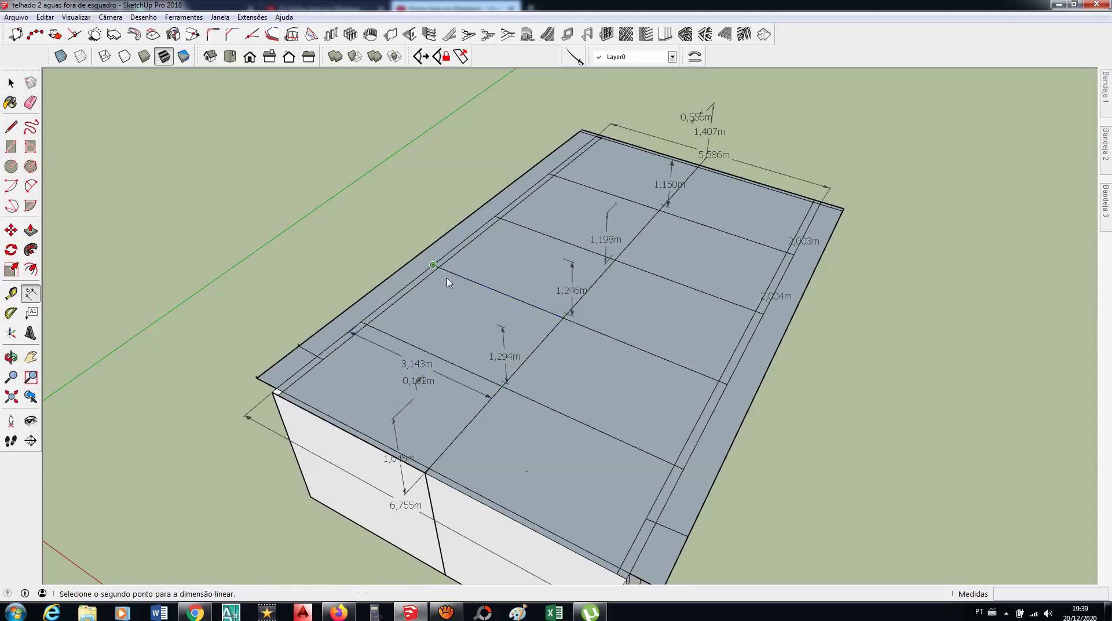
{"action": "left_click", "coordinate": [563, 318]}
{"action": "left_click", "coordinate": [549, 326]}
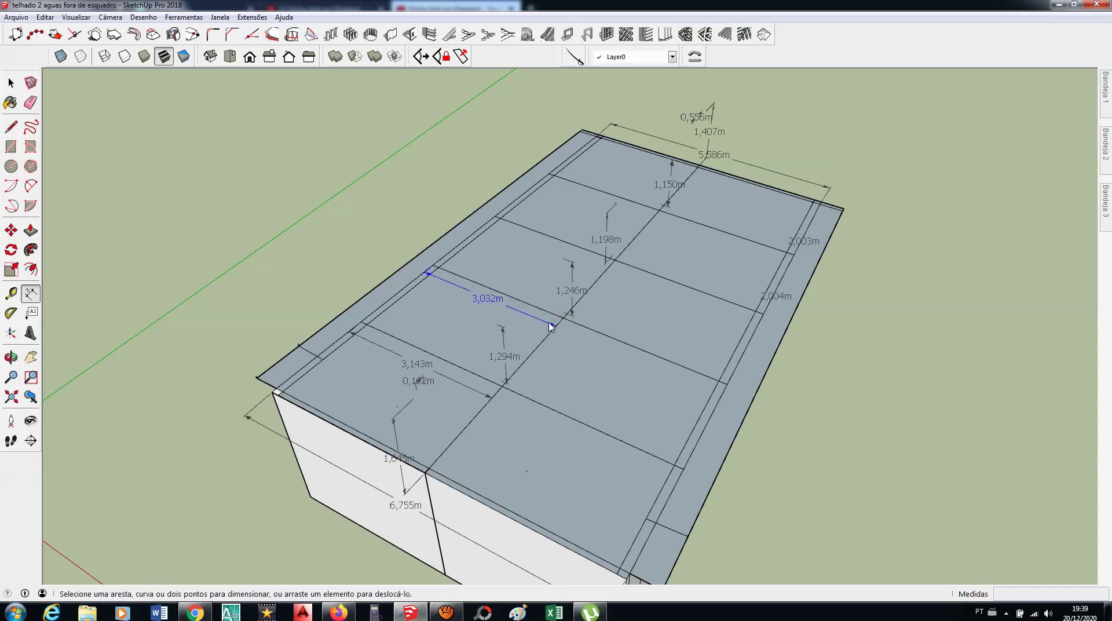
Step: Dimension the next two bays from eave edge to ridge: 2,920m and 2,809m
{"action": "left_click", "coordinate": [494, 217]}
{"action": "left_click", "coordinate": [614, 261]}
{"action": "left_click", "coordinate": [605, 266]}
{"action": "left_click", "coordinate": [548, 174]}
{"action": "left_click", "coordinate": [659, 211]}
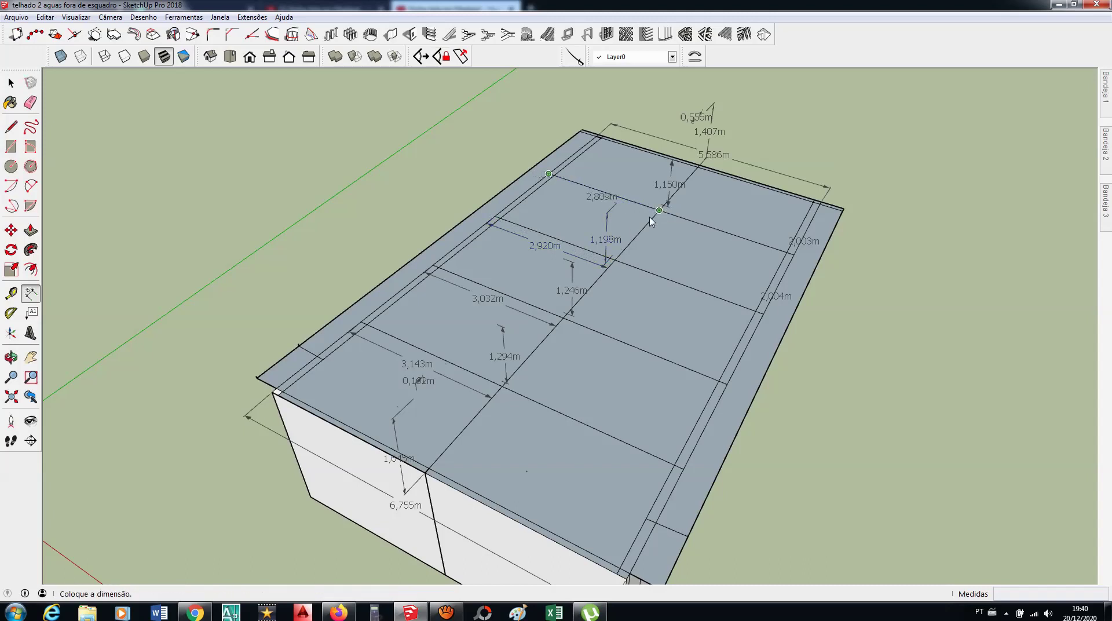
{"action": "left_click", "coordinate": [648, 220]}
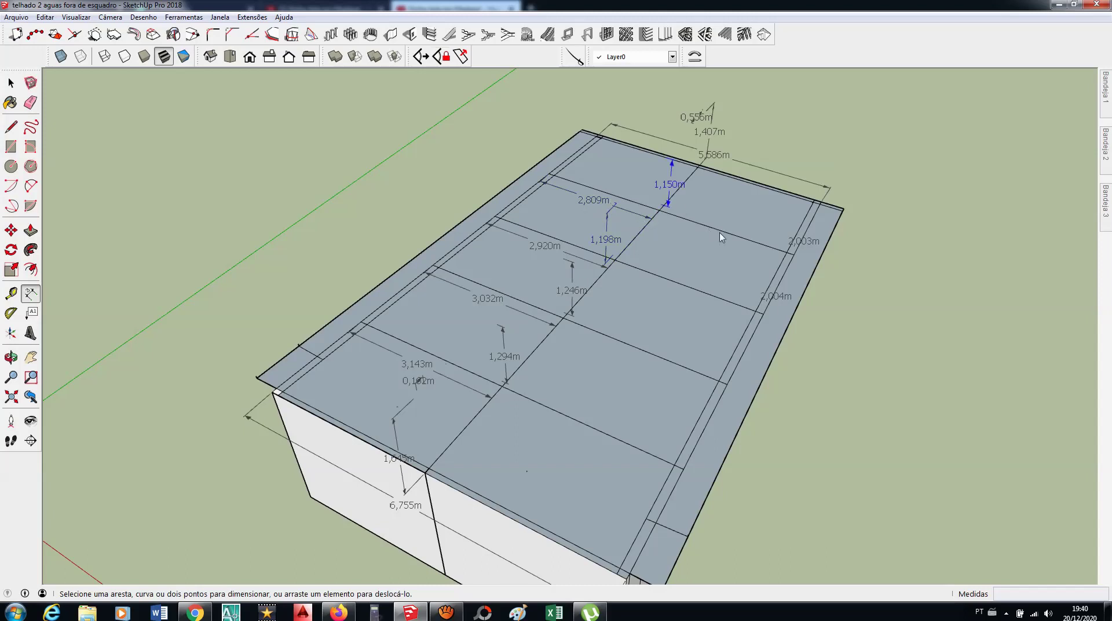
Step: Check the 1,294m dimension, then turn the tesouras truss layer back on
{"action": "middle_click_drag", "start_coordinate": [723, 238], "coordinate": [723, 157]}
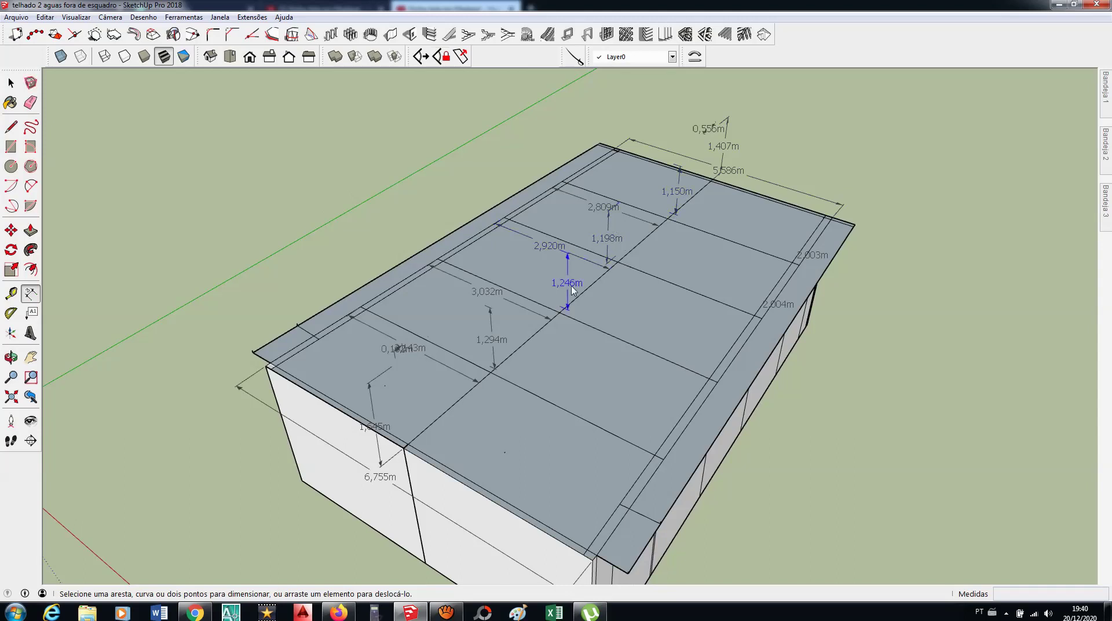
{"action": "left_click", "coordinate": [498, 345]}
{"action": "left_click", "coordinate": [491, 351]}
{"action": "left_click", "coordinate": [926, 150]}
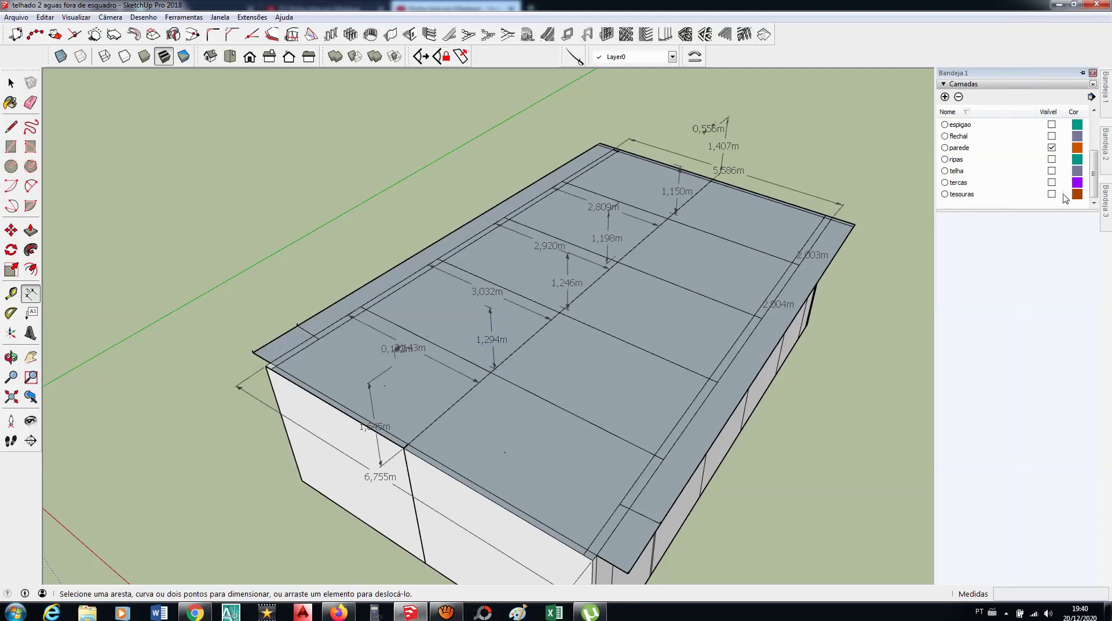
{"action": "left_click", "coordinate": [1052, 195]}
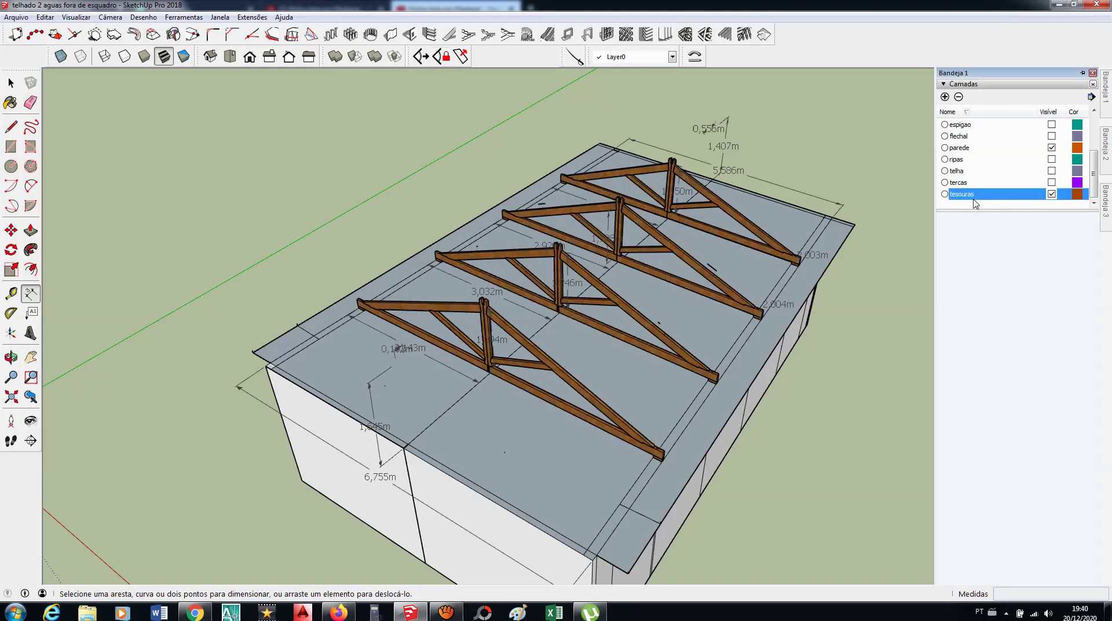
Step: Orbit around the roof to check the trusses from several sides, then reopen the layers list
{"action": "mouse_move", "coordinate": [622, 365]}
{"action": "middle_mouse_down"}
{"action": "mouse_move", "coordinate": [718, 280]}
{"action": "mouse_move", "coordinate": [693, 279]}
{"action": "mouse_move", "coordinate": [706, 215]}
{"action": "middle_mouse_up"}
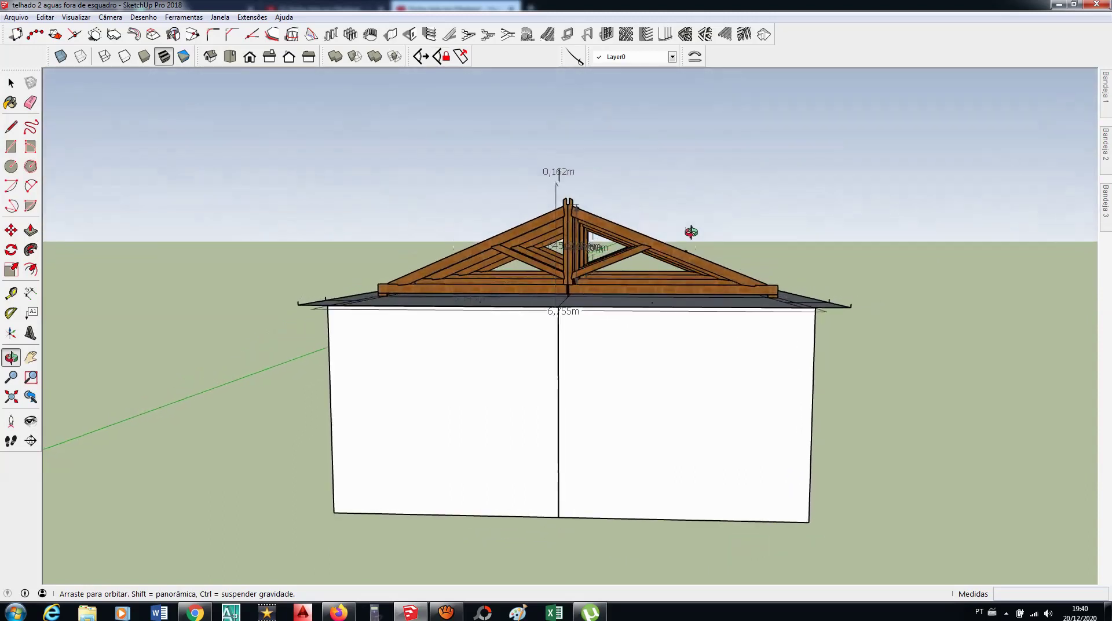
{"action": "mouse_move", "coordinate": [706, 216]}
{"action": "middle_mouse_down"}
{"action": "mouse_move", "coordinate": [724, 243]}
{"action": "mouse_move", "coordinate": [478, 299]}
{"action": "middle_mouse_up"}
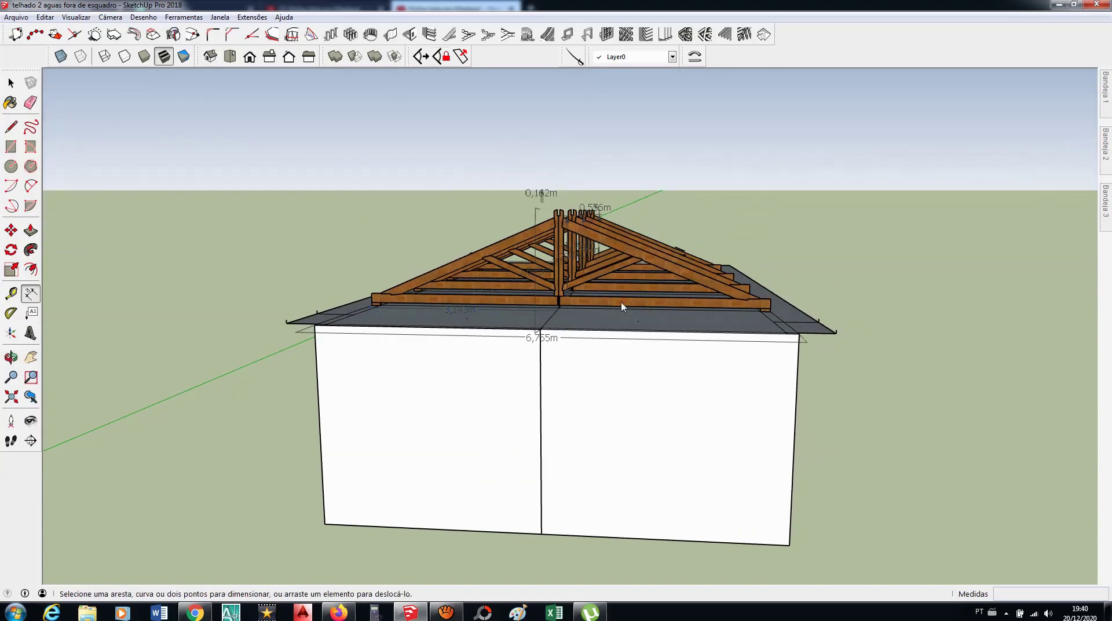
{"action": "mouse_move", "coordinate": [660, 292]}
{"action": "middle_mouse_down"}
{"action": "mouse_move", "coordinate": [687, 284]}
{"action": "mouse_move", "coordinate": [707, 241]}
{"action": "mouse_move", "coordinate": [689, 280]}
{"action": "mouse_move", "coordinate": [714, 288]}
{"action": "mouse_move", "coordinate": [722, 251]}
{"action": "mouse_move", "coordinate": [678, 293]}
{"action": "middle_mouse_up"}
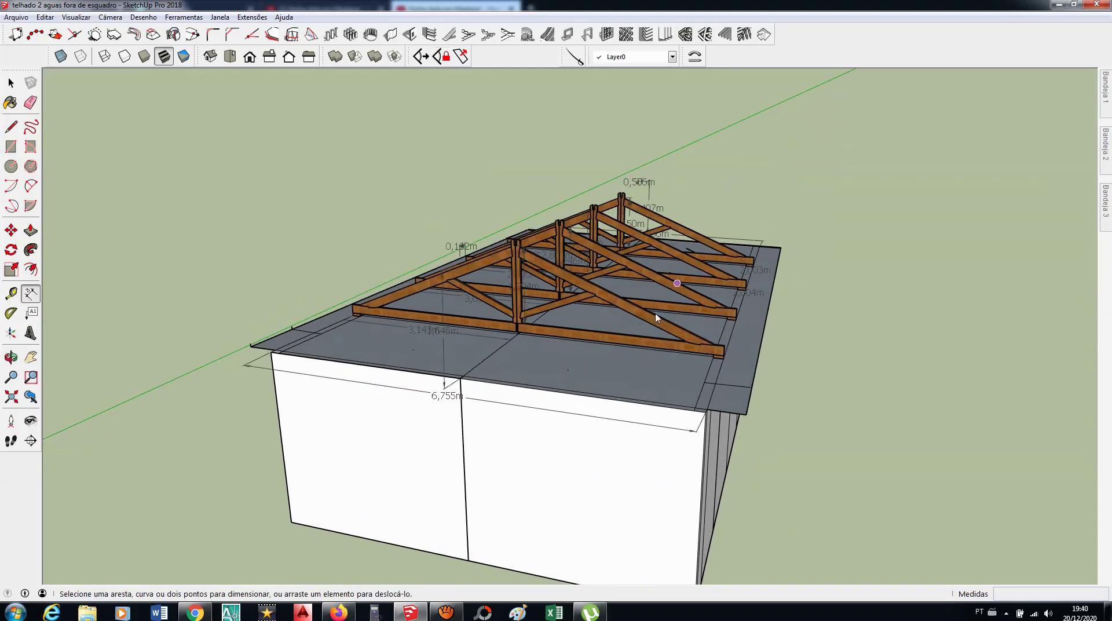
{"action": "middle_click_drag", "start_coordinate": [588, 298], "coordinate": [728, 279]}
{"action": "left_click", "coordinate": [1108, 89]}
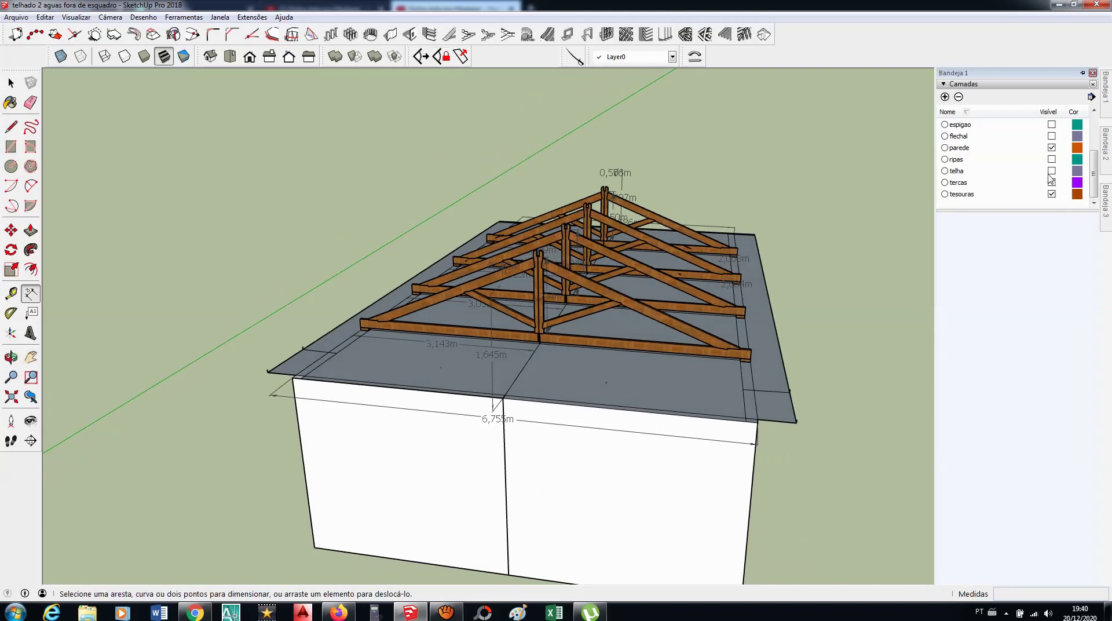
Step: Turn on the tercas, flechal and comeeira layers to show purlins, wall plates and ridge beam
{"action": "left_click", "coordinate": [1051, 183]}
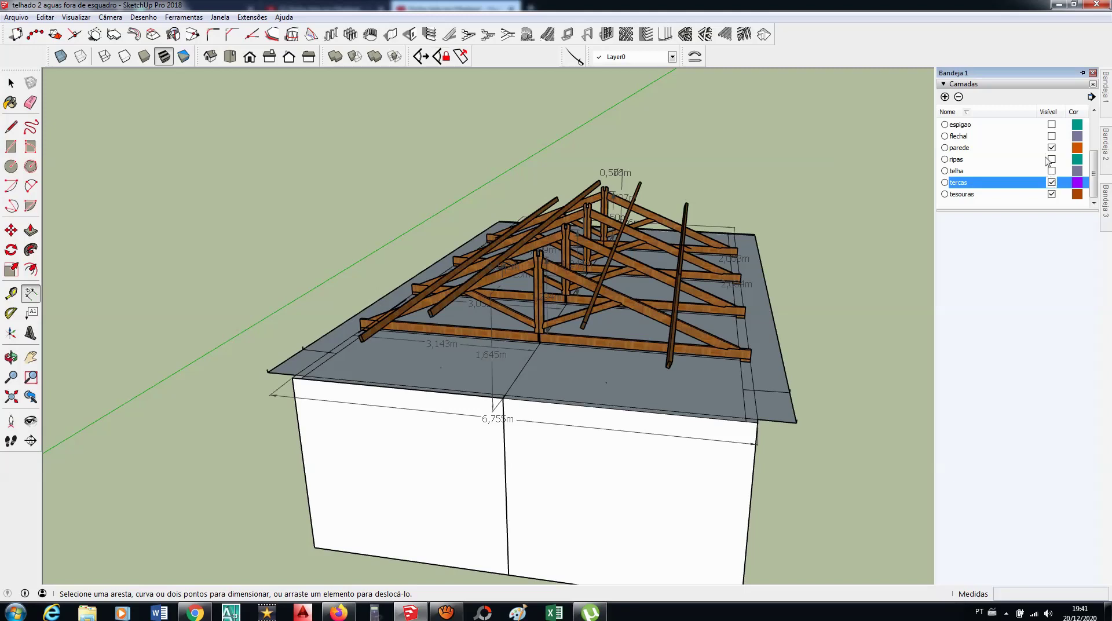
{"action": "left_click", "coordinate": [1051, 136]}
{"action": "scroll", "coordinate": [1025, 159], "scroll_direction": "up", "scroll_amount": 2}
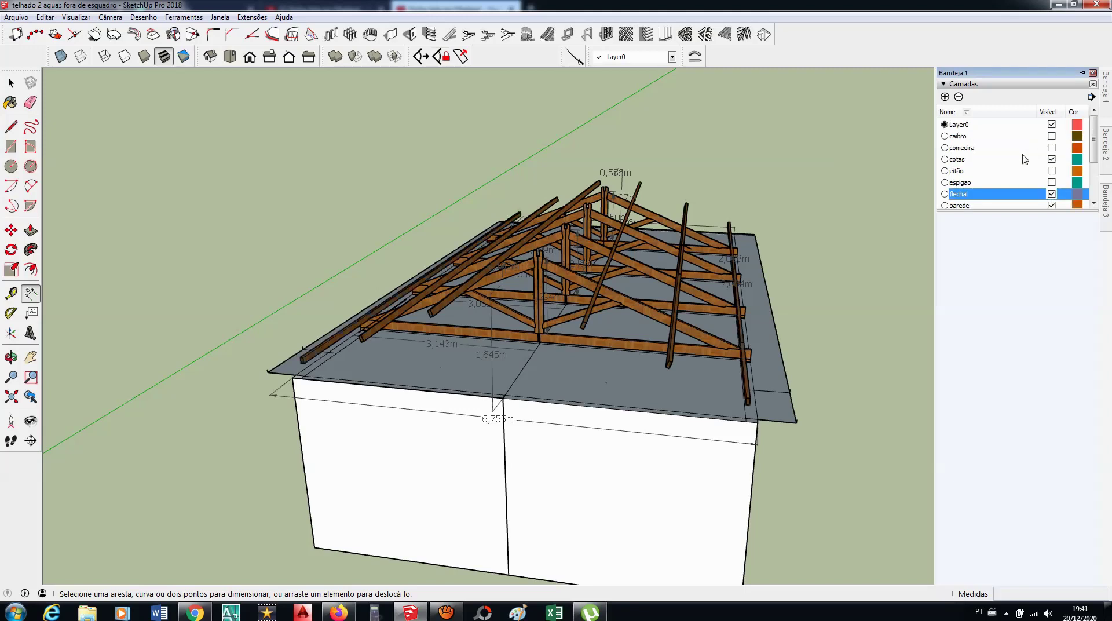
{"action": "left_click", "coordinate": [1050, 148]}
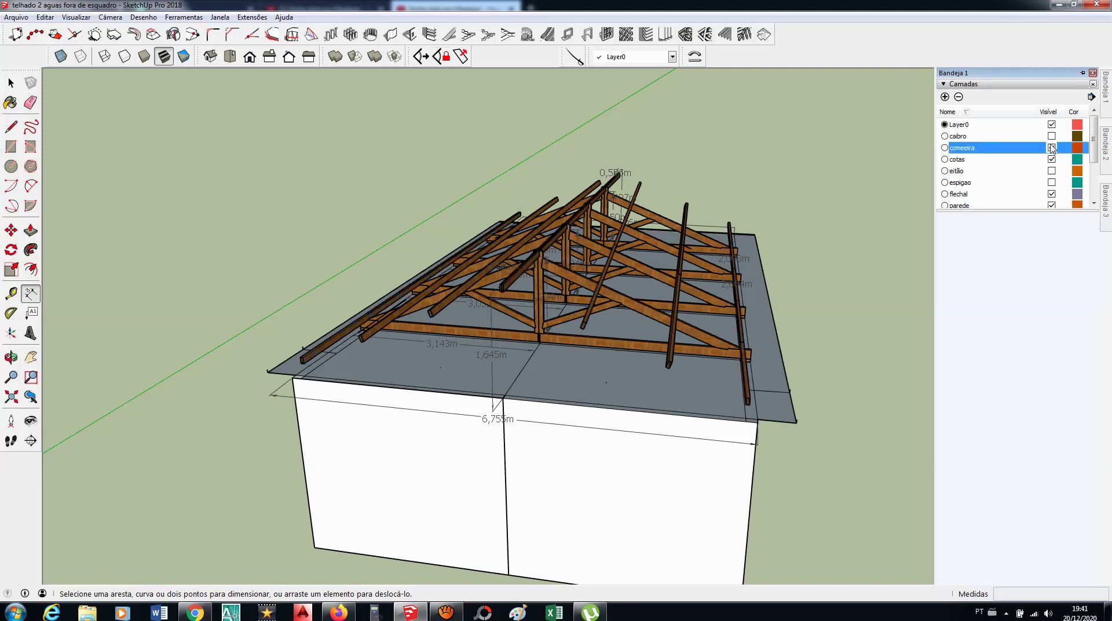
Step: Orbit around the building, then turn on the caibro layer to show the rafters
{"action": "mouse_move", "coordinate": [777, 280]}
{"action": "middle_mouse_down"}
{"action": "mouse_move", "coordinate": [494, 266]}
{"action": "mouse_move", "coordinate": [567, 239]}
{"action": "mouse_move", "coordinate": [566, 187]}
{"action": "middle_mouse_up"}
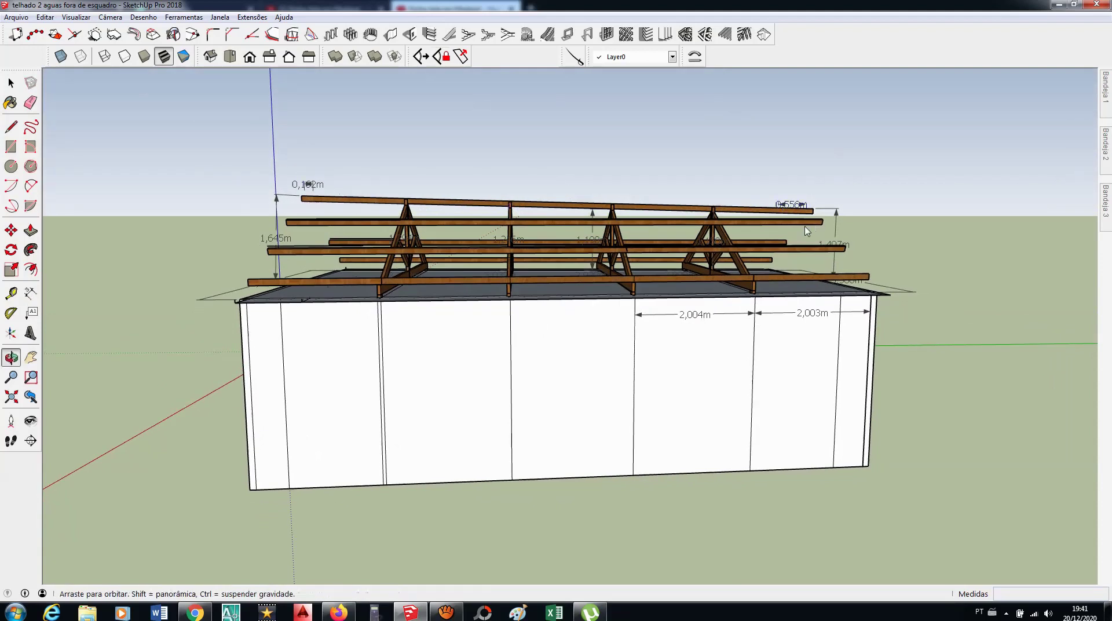
{"action": "middle_click_drag", "start_coordinate": [810, 229], "coordinate": [886, 262]}
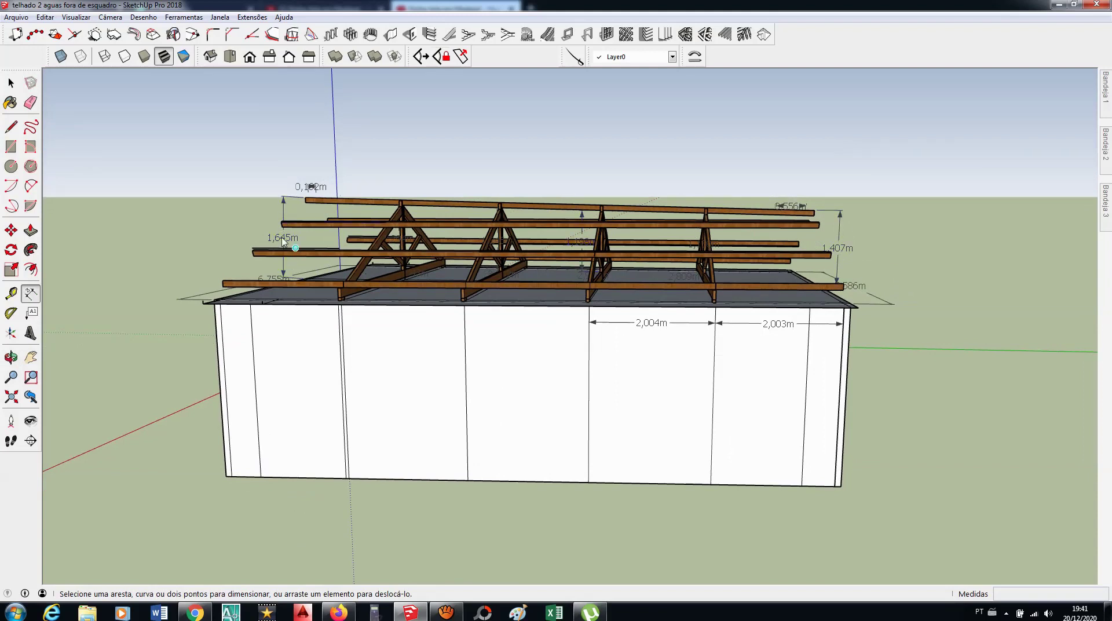
{"action": "left_click", "coordinate": [286, 276]}
{"action": "mouse_move", "coordinate": [352, 269]}
{"action": "middle_mouse_down"}
{"action": "mouse_move", "coordinate": [661, 286]}
{"action": "mouse_move", "coordinate": [722, 305]}
{"action": "middle_mouse_up"}
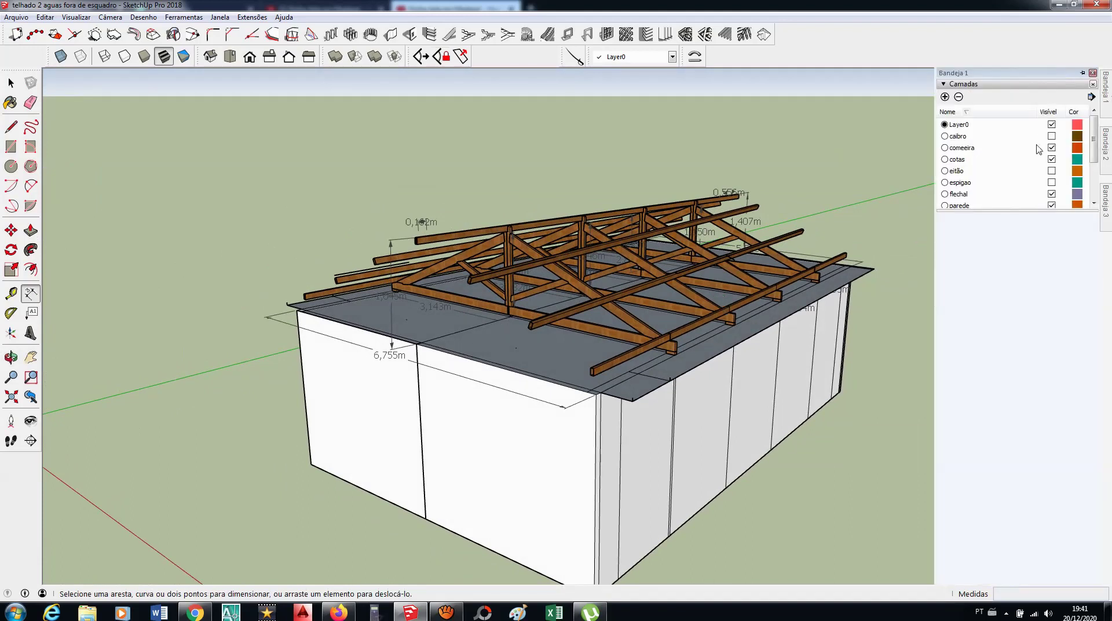
{"action": "left_click", "coordinate": [1052, 136]}
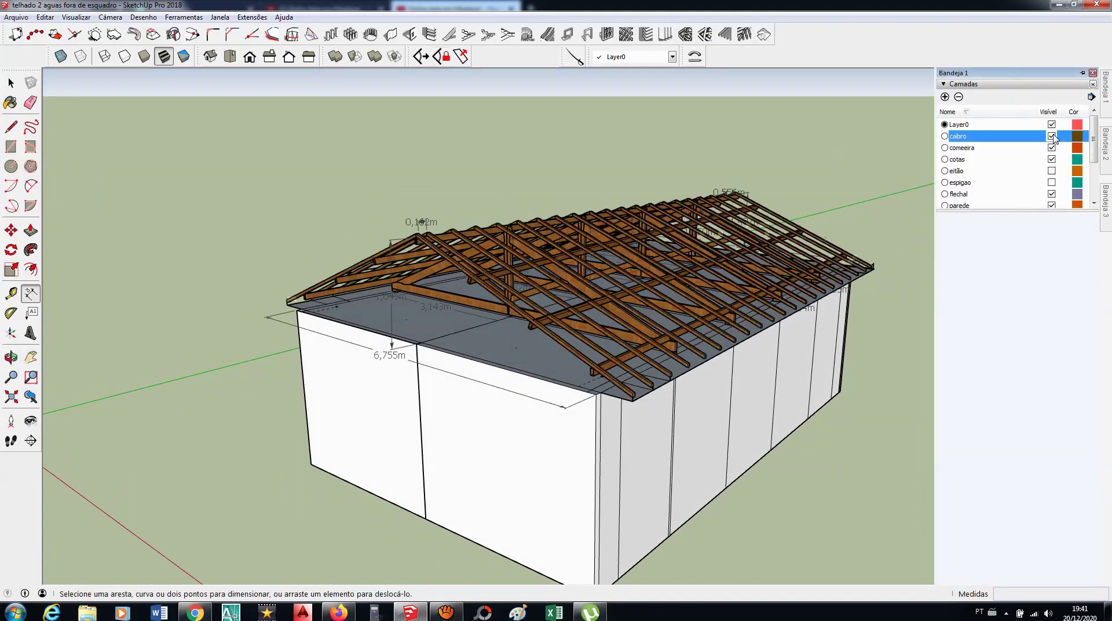
{"action": "mouse_move", "coordinate": [665, 264]}
{"action": "middle_mouse_down"}
{"action": "mouse_move", "coordinate": [649, 275]}
{"action": "mouse_move", "coordinate": [697, 348]}
{"action": "mouse_move", "coordinate": [711, 407]}
{"action": "mouse_move", "coordinate": [702, 437]}
{"action": "mouse_move", "coordinate": [733, 472]}
{"action": "mouse_move", "coordinate": [695, 460]}
{"action": "mouse_move", "coordinate": [584, 479]}
{"action": "middle_mouse_up"}
{"action": "scroll", "coordinate": [711, 407], "scroll_direction": "up", "scroll_amount": 3}
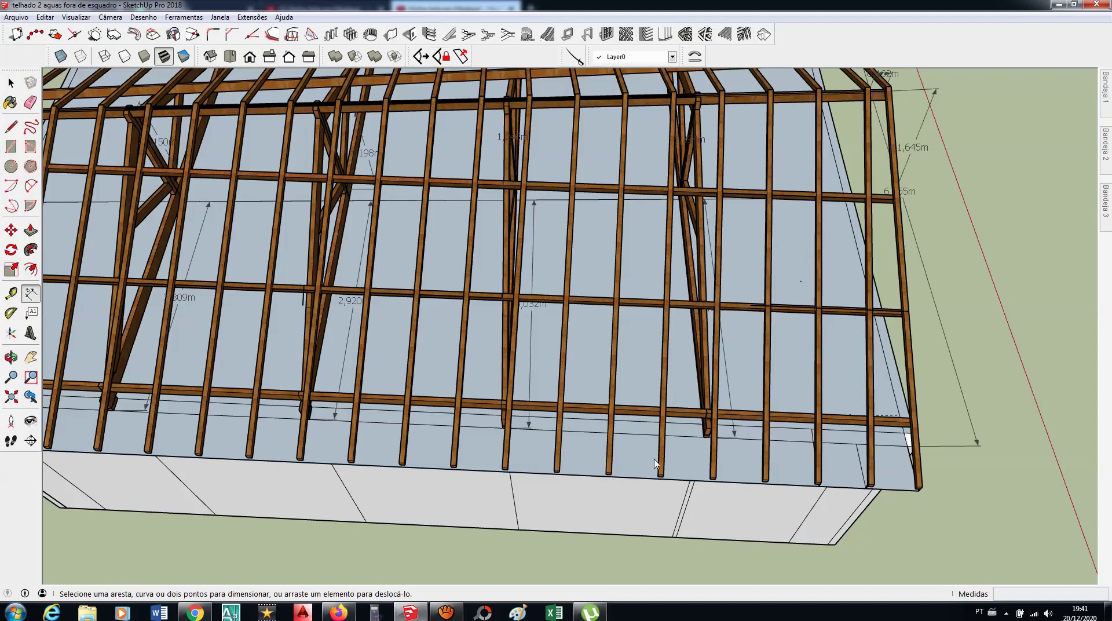
{"action": "mouse_move", "coordinate": [624, 459]}
{"action": "middle_mouse_down"}
{"action": "mouse_move", "coordinate": [529, 405]}
{"action": "mouse_move", "coordinate": [670, 422]}
{"action": "middle_mouse_up"}
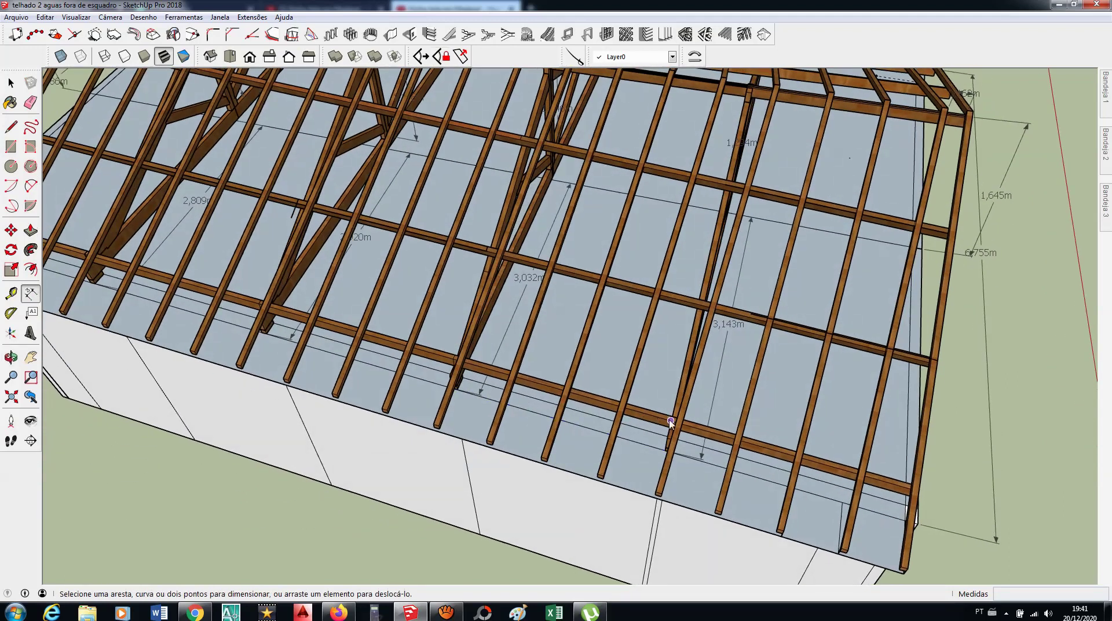
{"action": "mouse_move", "coordinate": [768, 435]}
{"action": "middle_mouse_down"}
{"action": "mouse_move", "coordinate": [685, 357]}
{"action": "mouse_move", "coordinate": [563, 318]}
{"action": "mouse_move", "coordinate": [661, 436]}
{"action": "middle_mouse_up"}
{"action": "scroll", "coordinate": [684, 358], "scroll_direction": "down", "scroll_amount": 5}
{"action": "scroll", "coordinate": [684, 357], "scroll_direction": "down", "scroll_amount": 4}
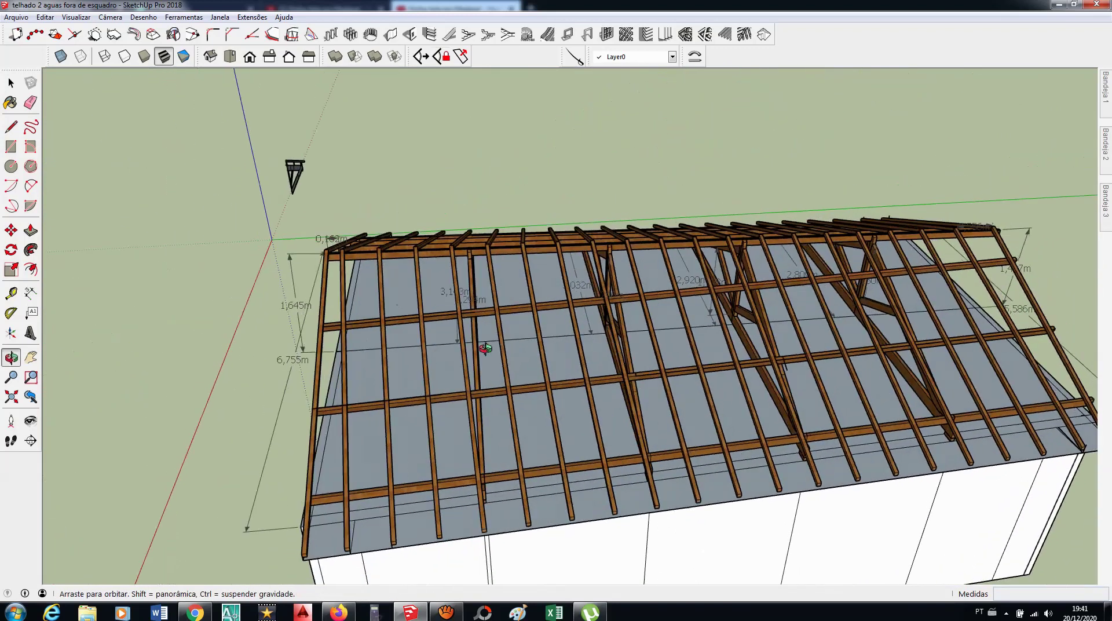
{"action": "scroll", "coordinate": [661, 435], "scroll_direction": "up", "scroll_amount": 2}
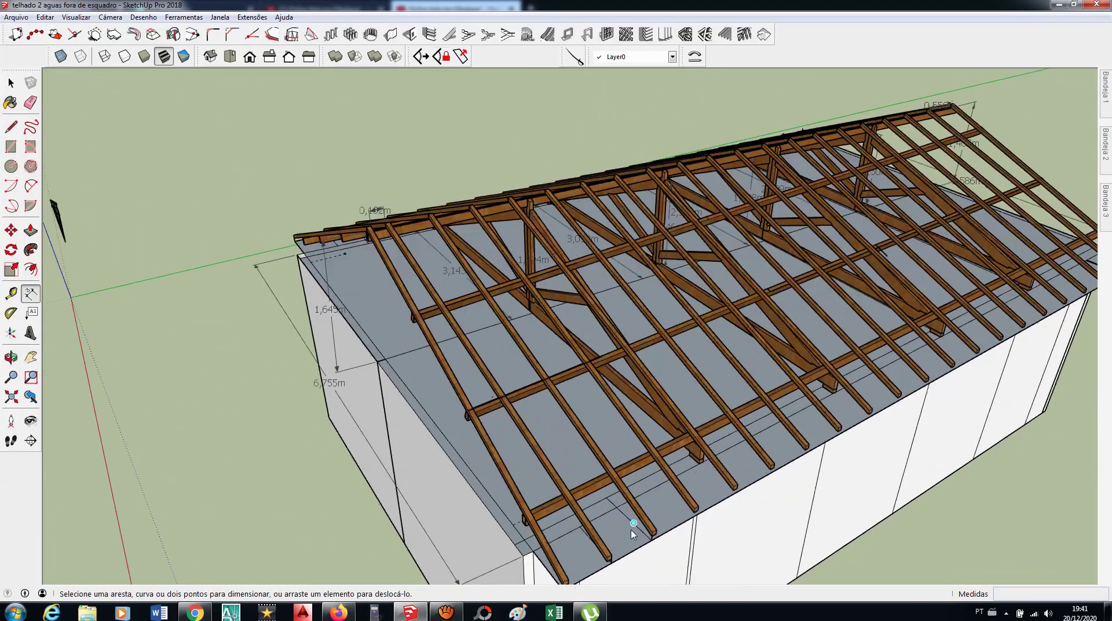
{"action": "scroll", "coordinate": [648, 481], "scroll_direction": "up", "scroll_amount": 2}
{"action": "scroll", "coordinate": [637, 528], "scroll_direction": "up", "scroll_amount": 2}
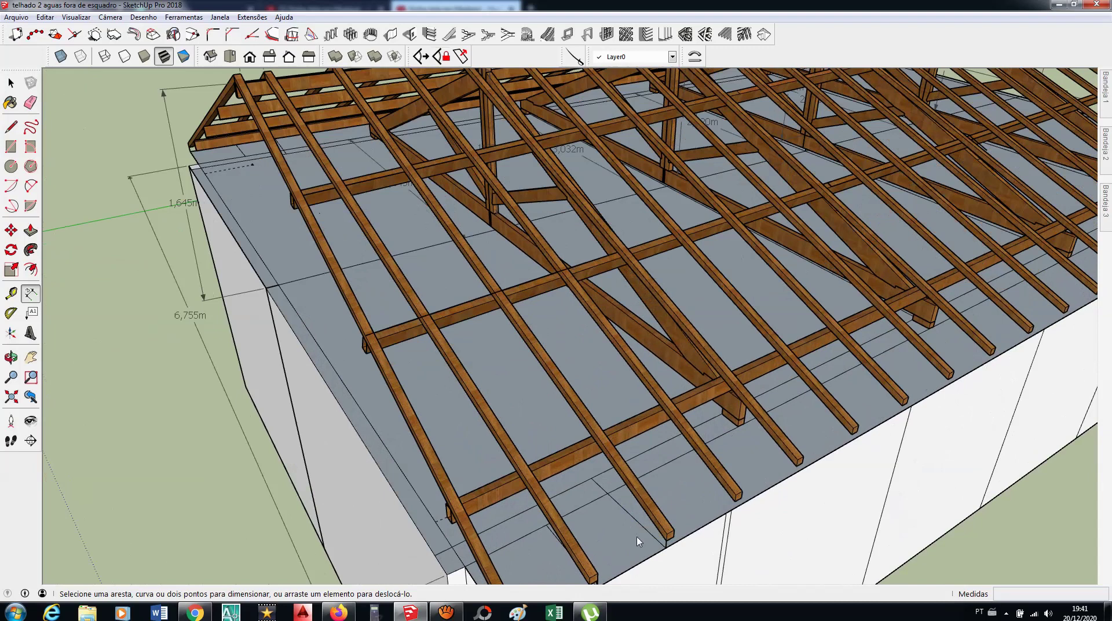
{"action": "left_click", "coordinate": [619, 530]}
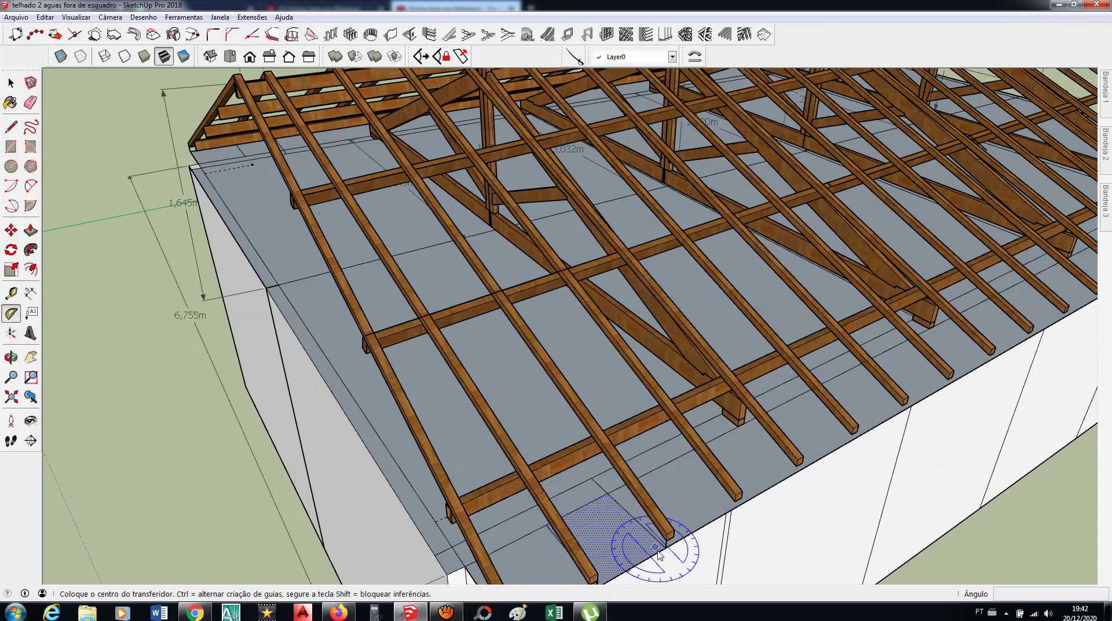
Step: Place 90° protractor guides from the rafter end and from the front eave corner
{"action": "left_click", "coordinate": [640, 563]}
{"action": "left_click", "coordinate": [623, 513]}
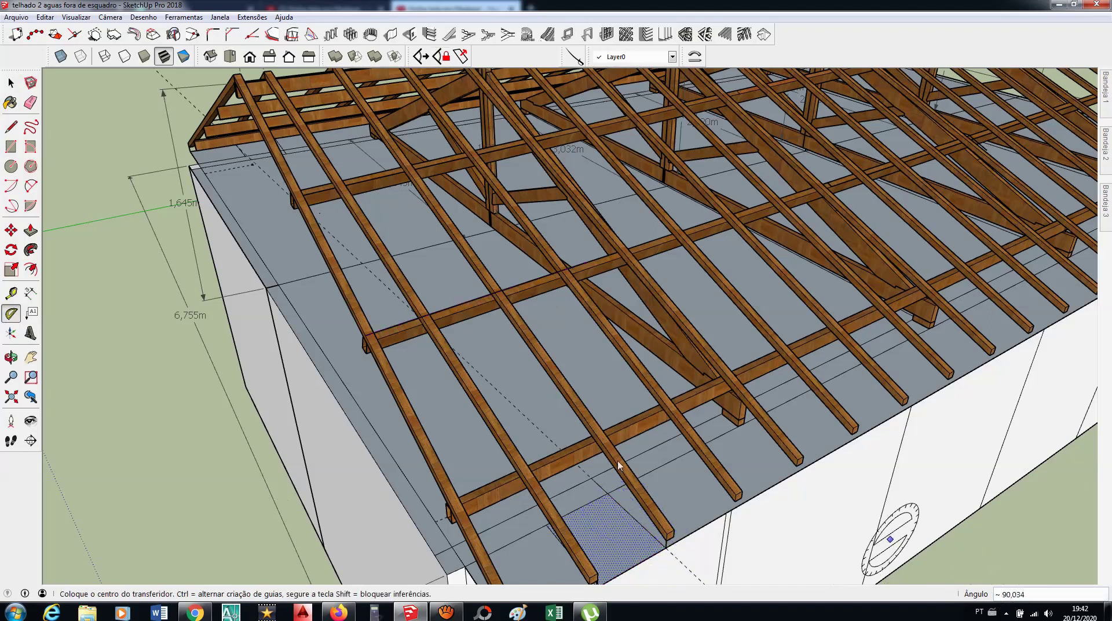
{"action": "mouse_move", "coordinate": [619, 457]}
{"action": "middle_mouse_down"}
{"action": "mouse_move", "coordinate": [493, 359]}
{"action": "mouse_move", "coordinate": [752, 454]}
{"action": "mouse_move", "coordinate": [662, 440]}
{"action": "middle_mouse_up"}
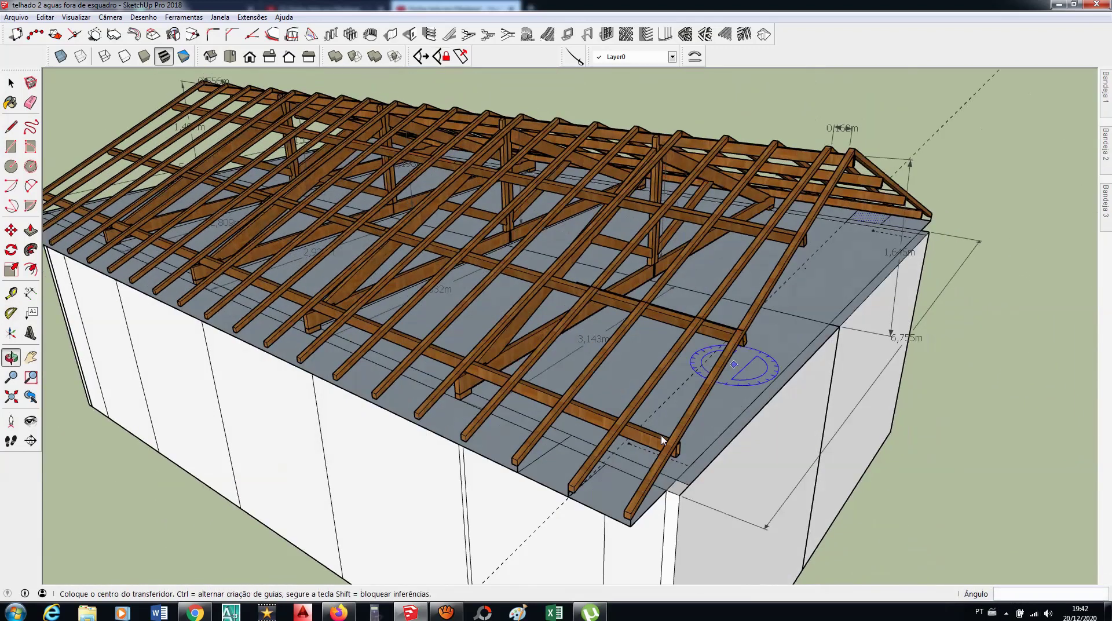
{"action": "scroll", "coordinate": [579, 446], "scroll_direction": "up", "scroll_amount": 3}
{"action": "scroll", "coordinate": [529, 459], "scroll_direction": "up", "scroll_amount": 2}
{"action": "middle_click_drag", "start_coordinate": [529, 459], "coordinate": [512, 516]}
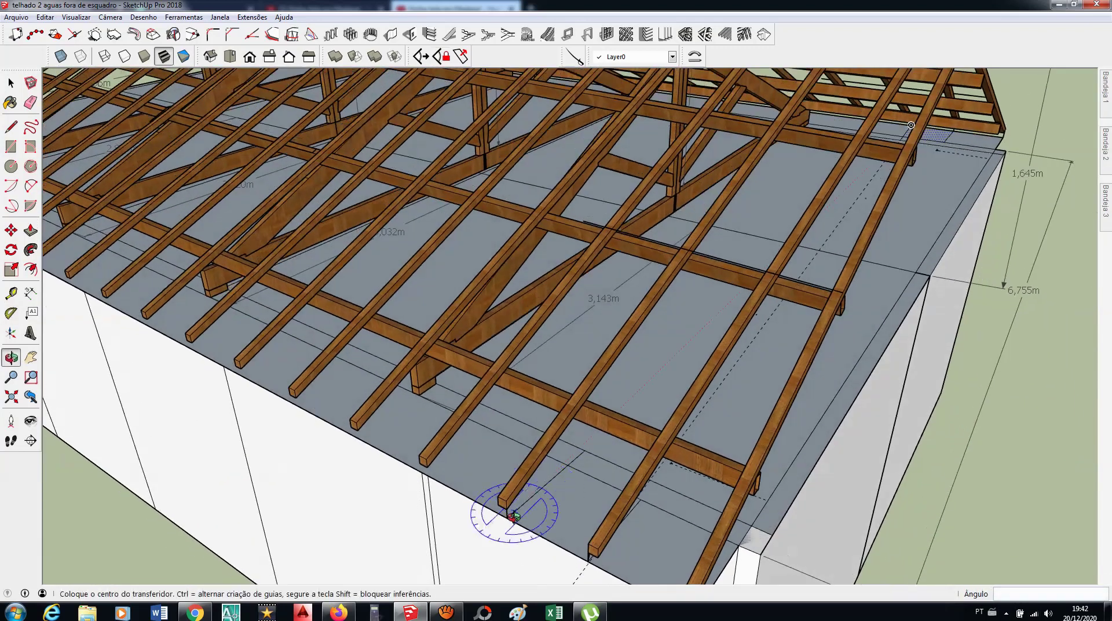
{"action": "left_click", "coordinate": [506, 517]}
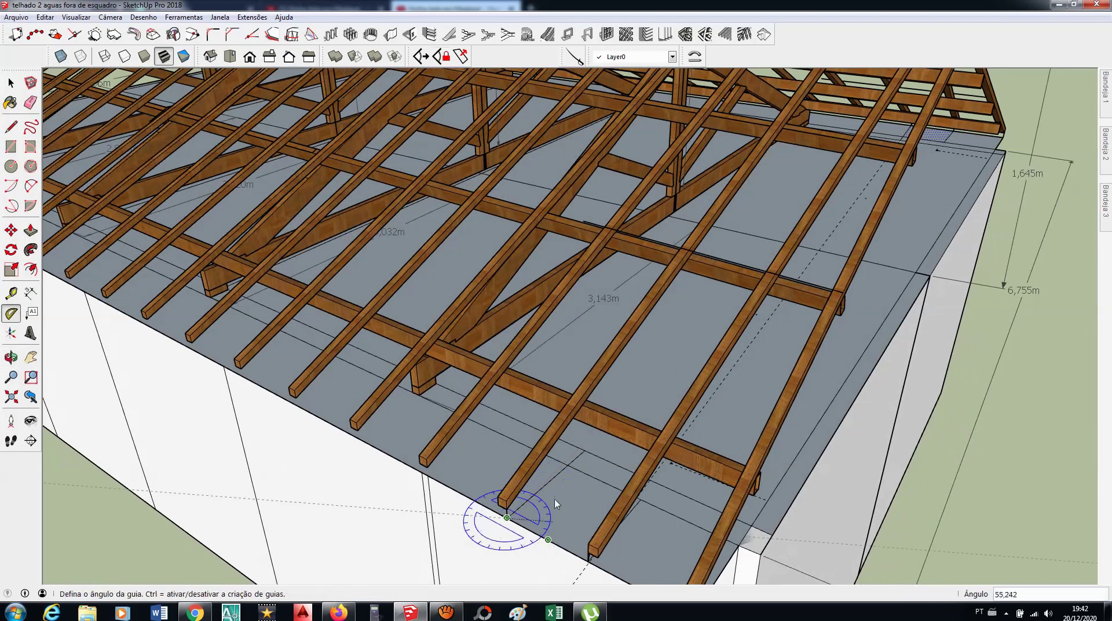
{"action": "left_click", "coordinate": [554, 484]}
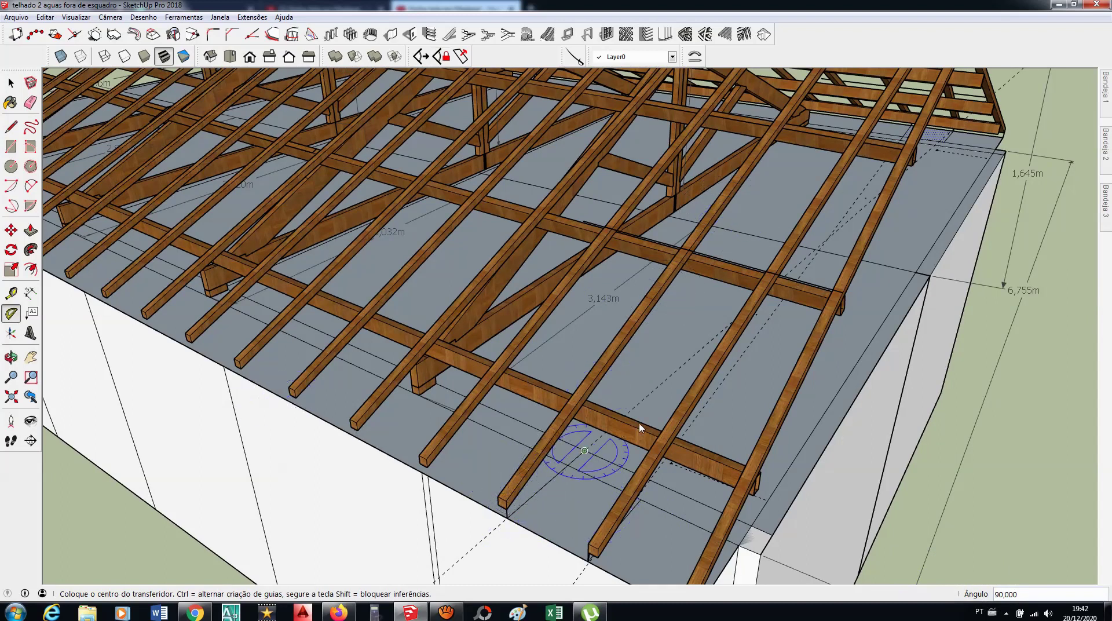
Step: Zoom in on the tie beam and add a 90° guide from the base of the truss post
{"action": "mouse_move", "coordinate": [663, 417]}
{"action": "middle_mouse_down"}
{"action": "mouse_move", "coordinate": [598, 494]}
{"action": "mouse_move", "coordinate": [633, 451]}
{"action": "middle_mouse_up"}
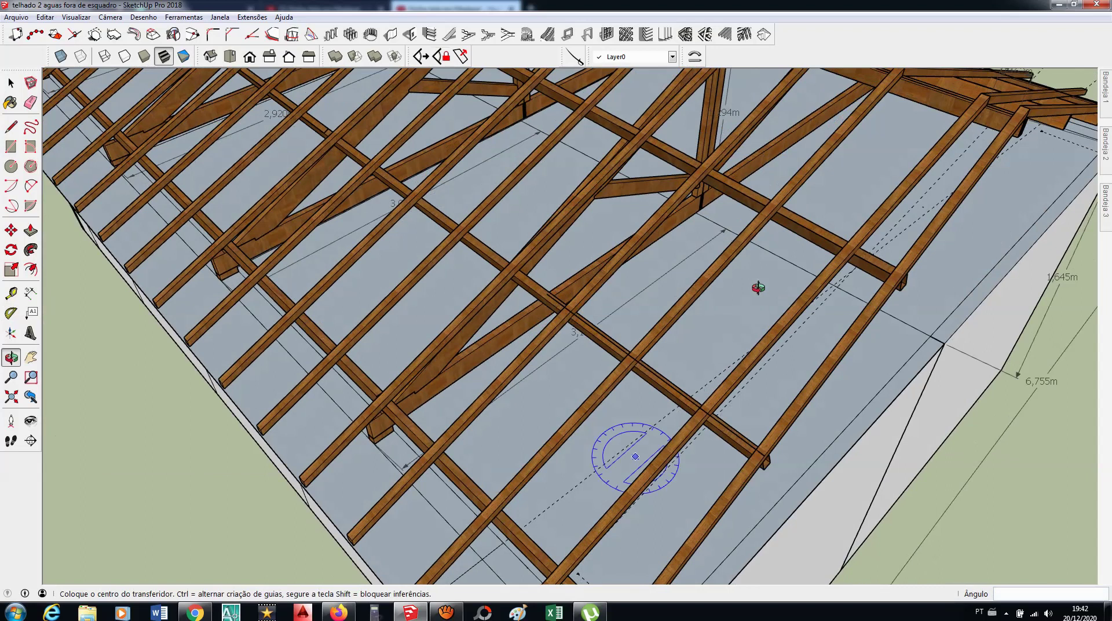
{"action": "mouse_move", "coordinate": [824, 295]}
{"action": "middle_mouse_down"}
{"action": "mouse_move", "coordinate": [769, 310]}
{"action": "mouse_move", "coordinate": [677, 278]}
{"action": "mouse_move", "coordinate": [790, 307]}
{"action": "mouse_move", "coordinate": [758, 318]}
{"action": "mouse_move", "coordinate": [650, 303]}
{"action": "mouse_move", "coordinate": [692, 319]}
{"action": "middle_mouse_up"}
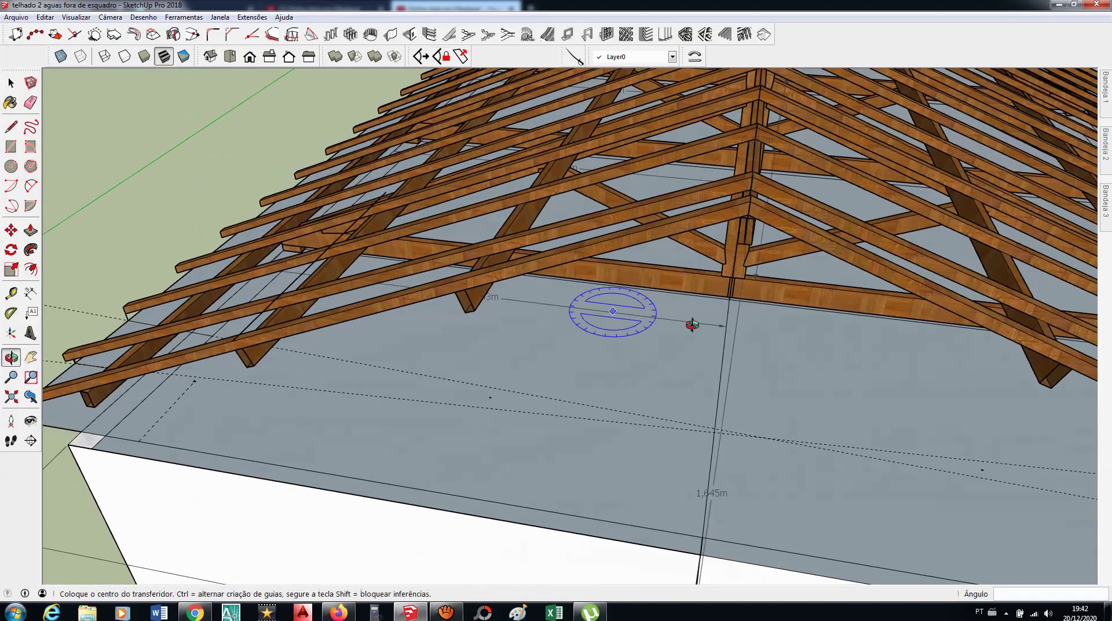
{"action": "scroll", "coordinate": [726, 292], "scroll_direction": "up", "scroll_amount": 3}
{"action": "scroll", "coordinate": [729, 288], "scroll_direction": "up", "scroll_amount": 3}
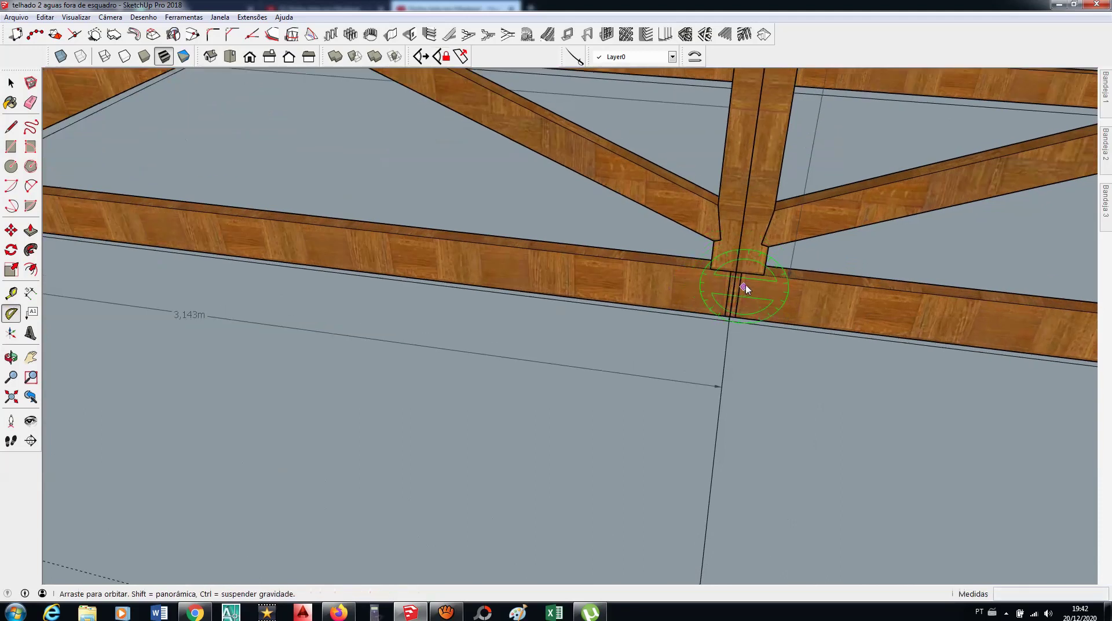
{"action": "middle_click_drag", "start_coordinate": [735, 289], "coordinate": [693, 315]}
{"action": "key", "text": "space"}
{"action": "left_click", "coordinate": [703, 336]}
{"action": "middle_click_drag", "start_coordinate": [737, 286], "coordinate": [762, 335]}
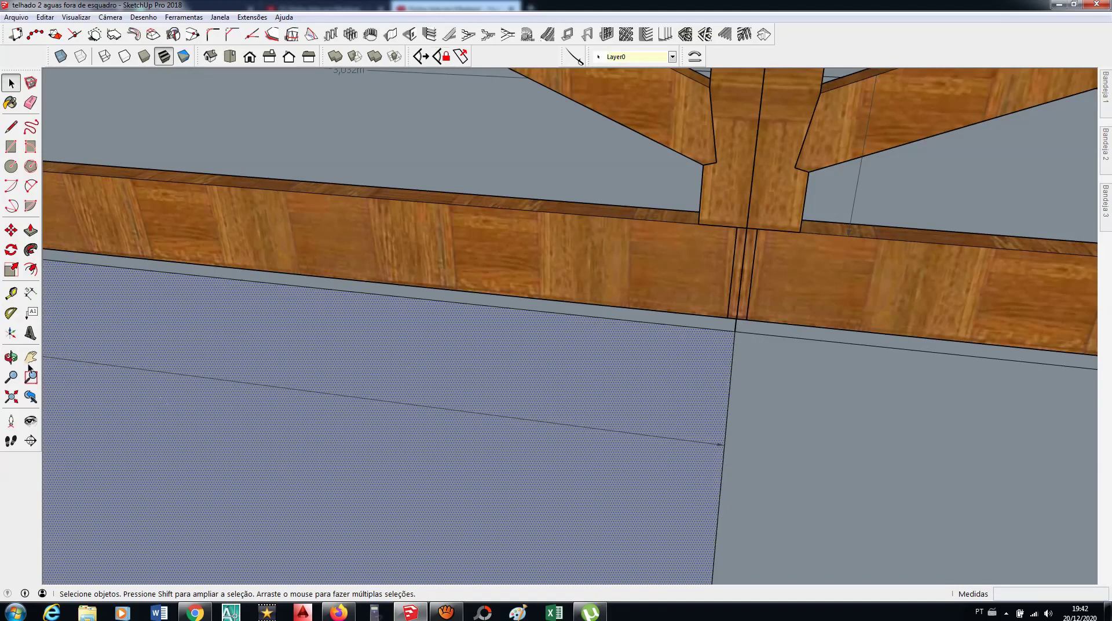
{"action": "left_click", "coordinate": [13, 313]}
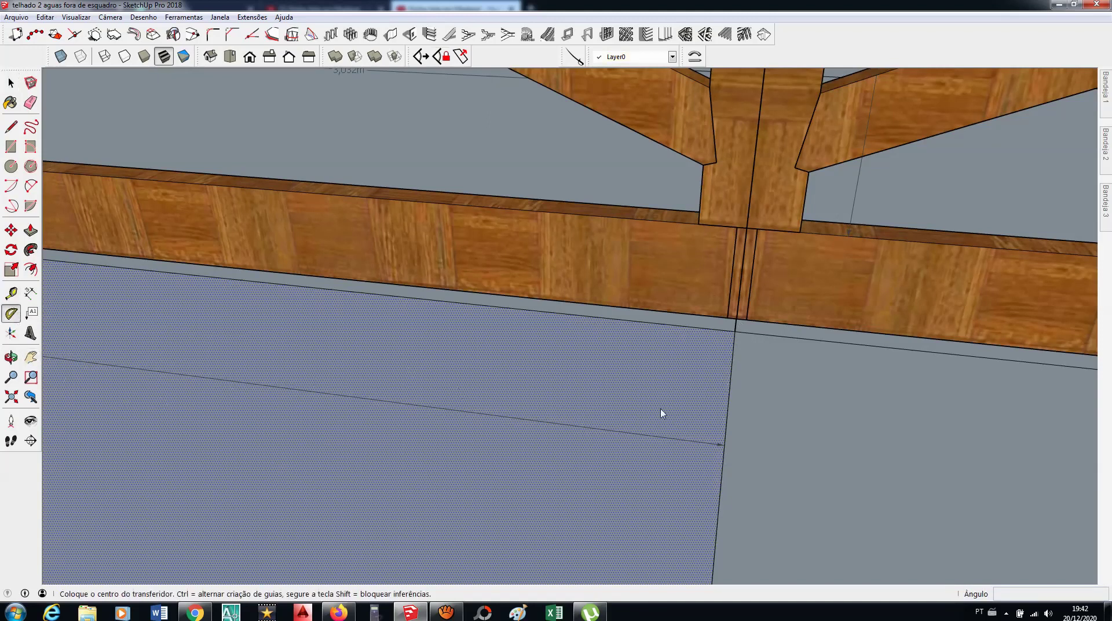
{"action": "left_click", "coordinate": [734, 333]}
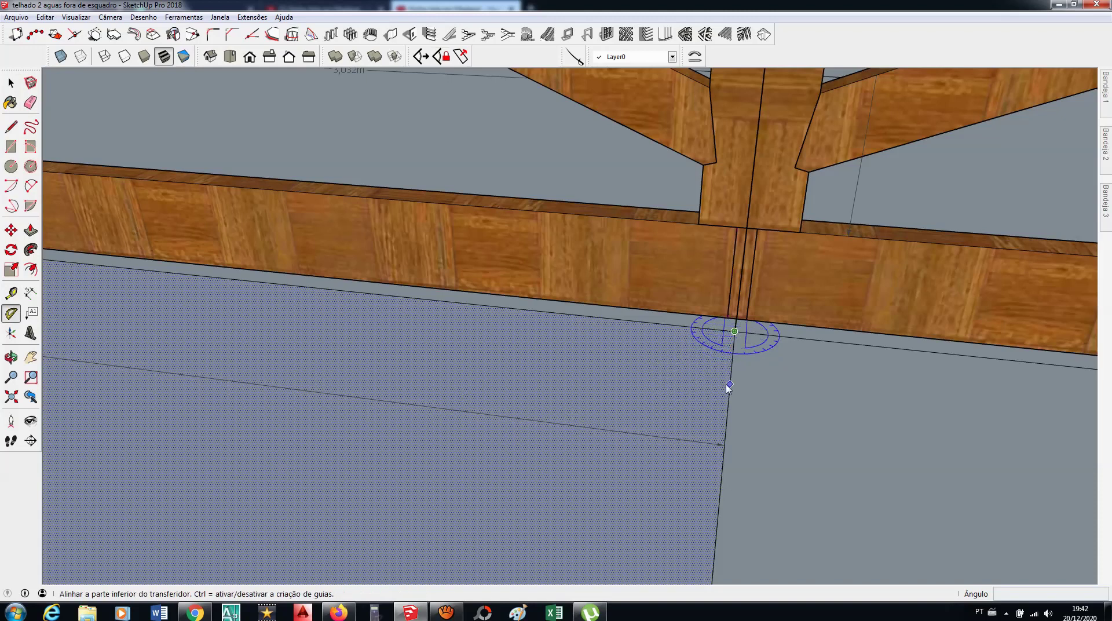
{"action": "left_click", "coordinate": [665, 326]}
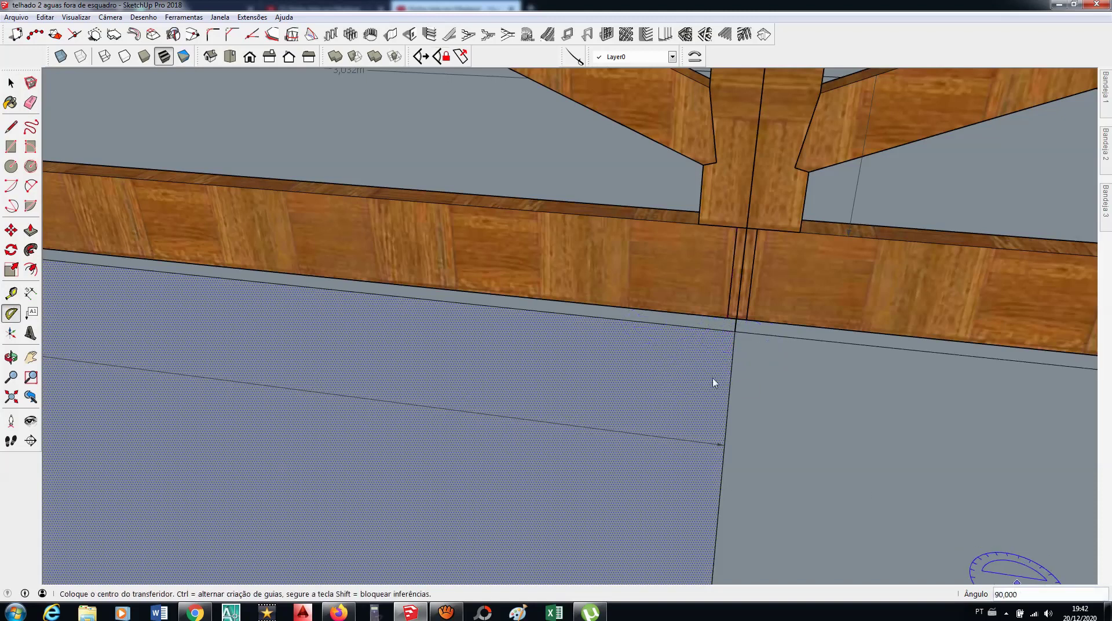
Step: Zoom out to a higher view of the whole roof and return to the Select tool
{"action": "scroll", "coordinate": [682, 298], "scroll_direction": "down", "scroll_amount": 2}
{"action": "scroll", "coordinate": [682, 292], "scroll_direction": "down", "scroll_amount": 2}
{"action": "scroll", "coordinate": [724, 286], "scroll_direction": "down", "scroll_amount": 1}
{"action": "scroll", "coordinate": [729, 276], "scroll_direction": "down", "scroll_amount": 2}
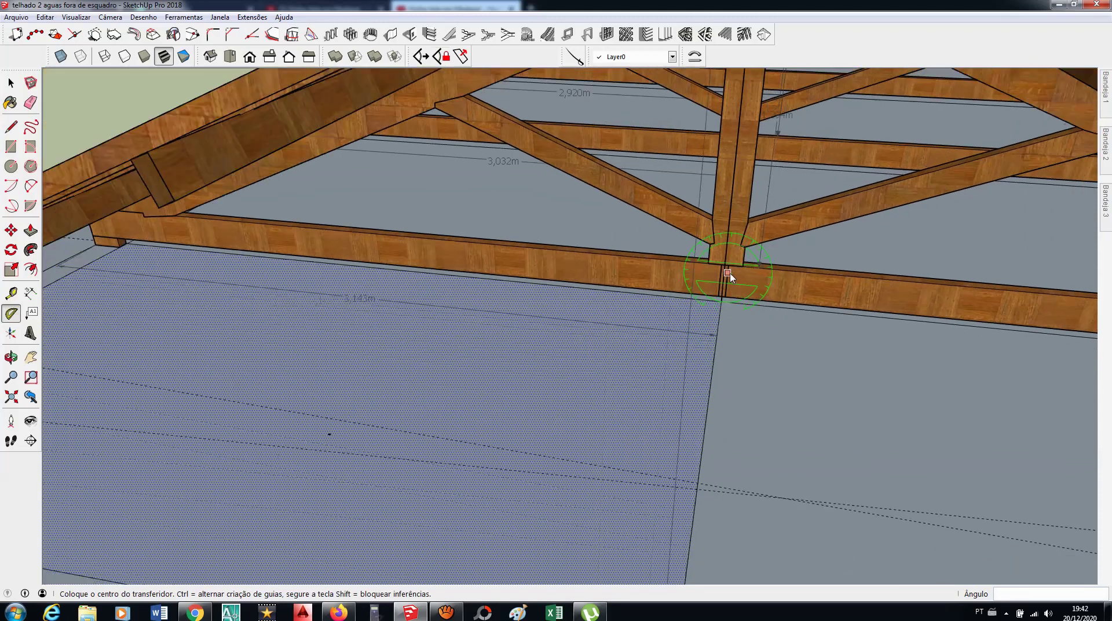
{"action": "scroll", "coordinate": [733, 329], "scroll_direction": "down", "scroll_amount": 2}
{"action": "scroll", "coordinate": [728, 318], "scroll_direction": "down", "scroll_amount": 2}
{"action": "middle_click_drag", "start_coordinate": [739, 298], "coordinate": [516, 368]}
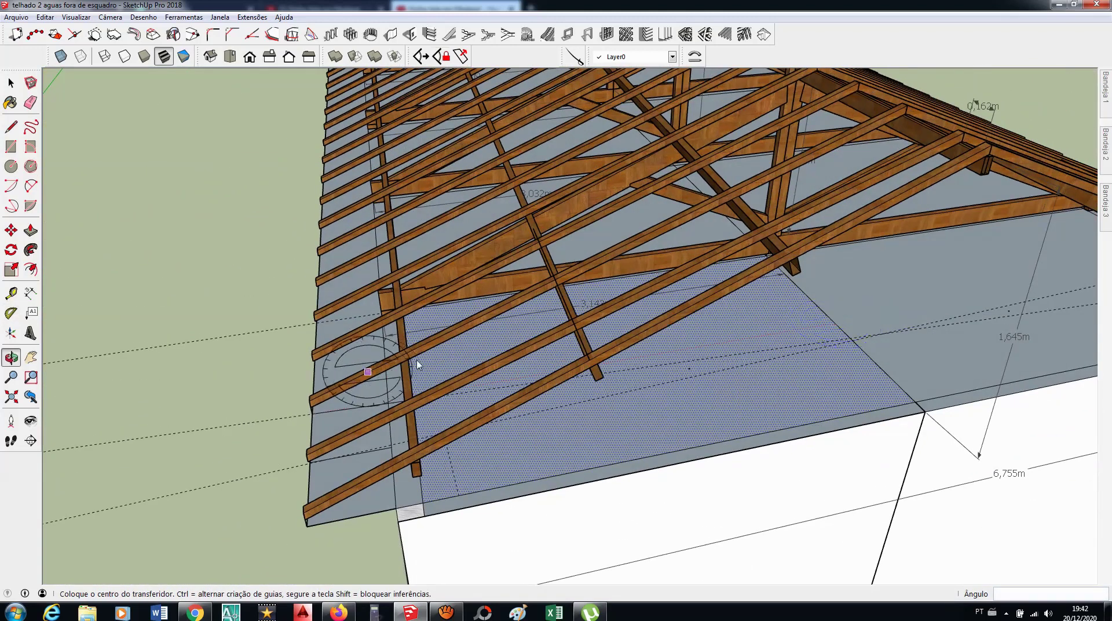
{"action": "scroll", "coordinate": [416, 366], "scroll_direction": "up", "scroll_amount": 2}
{"action": "middle_click_drag", "start_coordinate": [415, 370], "coordinate": [415, 373]}
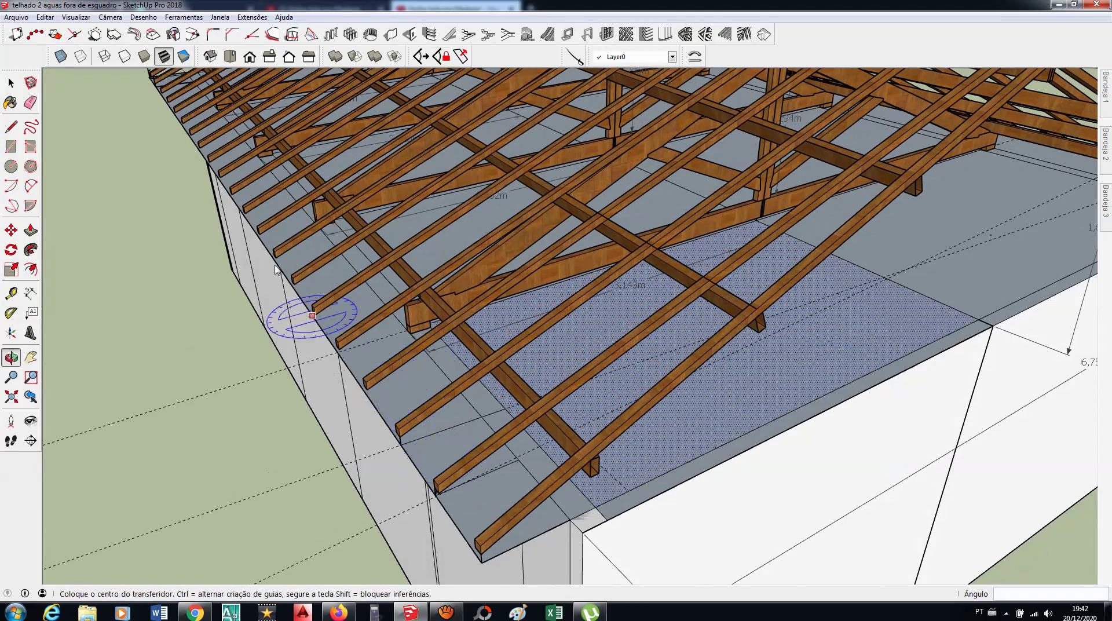
{"action": "scroll", "coordinate": [418, 387], "scroll_direction": "down", "scroll_amount": 2}
{"action": "scroll", "coordinate": [437, 367], "scroll_direction": "down", "scroll_amount": 2}
{"action": "mouse_move", "coordinate": [437, 367]}
{"action": "middle_mouse_down"}
{"action": "mouse_move", "coordinate": [529, 303]}
{"action": "mouse_move", "coordinate": [584, 307]}
{"action": "middle_mouse_up"}
{"action": "key", "text": "space"}
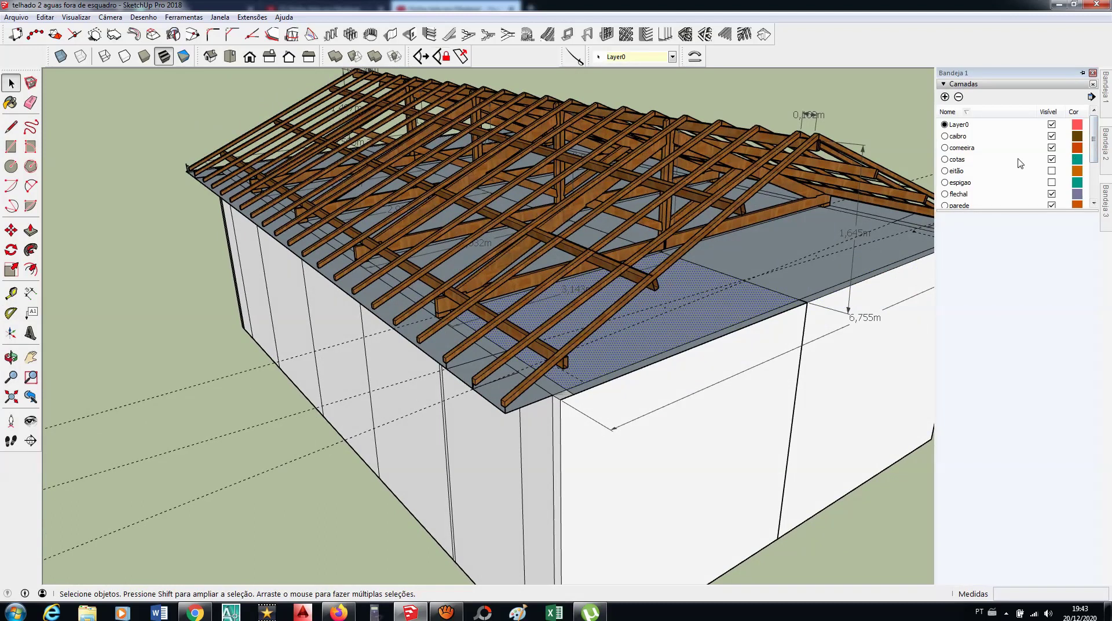
Step: Turn on the eitão layer and orbit to inspect the gable walls
{"action": "left_click", "coordinate": [1051, 171]}
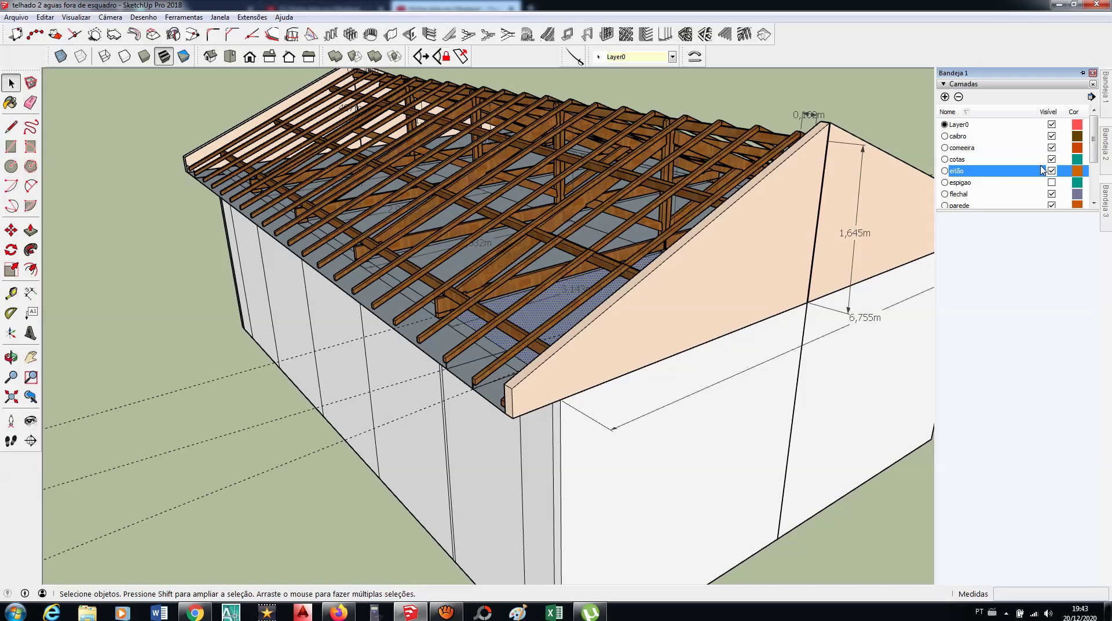
{"action": "mouse_move", "coordinate": [857, 226]}
{"action": "middle_mouse_down"}
{"action": "mouse_move", "coordinate": [813, 227]}
{"action": "mouse_move", "coordinate": [892, 223]}
{"action": "middle_mouse_up"}
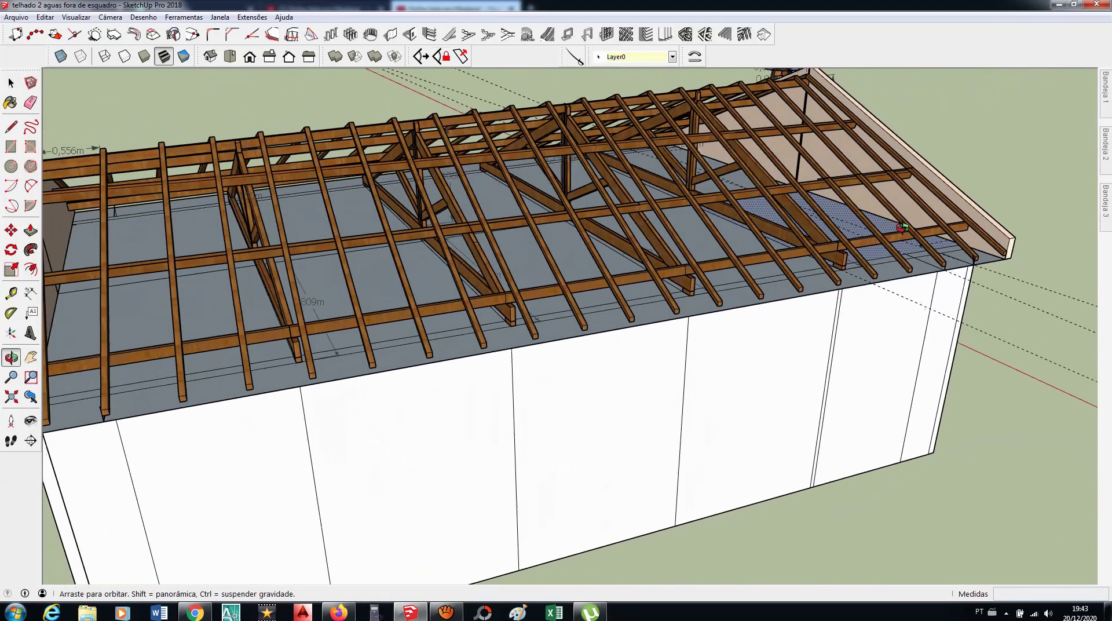
{"action": "middle_click_drag", "start_coordinate": [680, 220], "coordinate": [775, 230]}
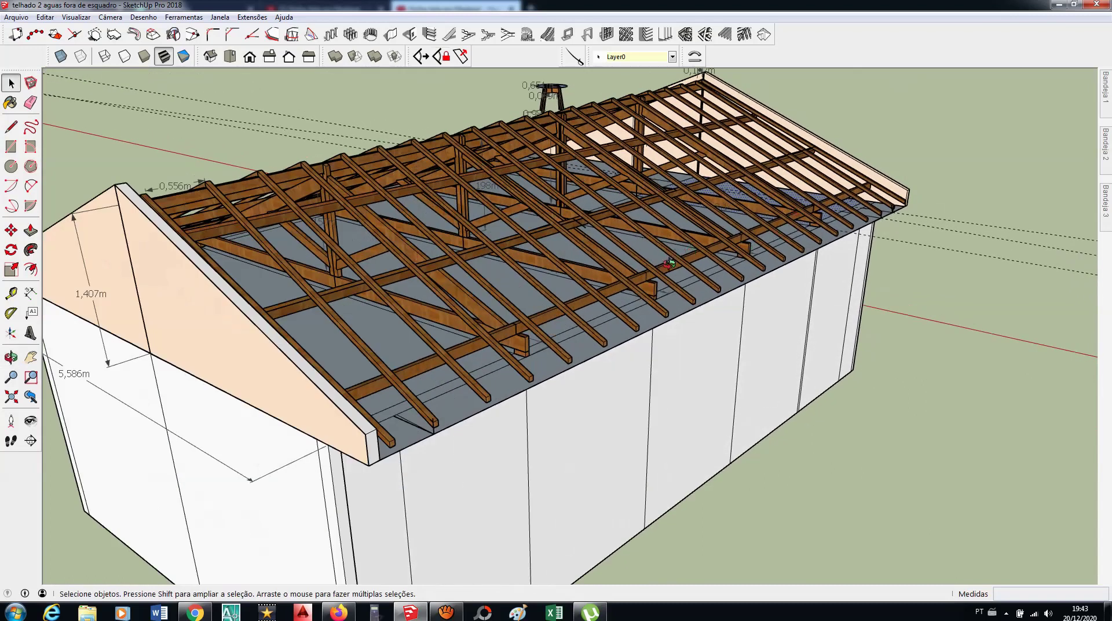
{"action": "mouse_move", "coordinate": [669, 264]}
{"action": "middle_mouse_down"}
{"action": "mouse_move", "coordinate": [765, 297]}
{"action": "mouse_move", "coordinate": [510, 307]}
{"action": "middle_mouse_up"}
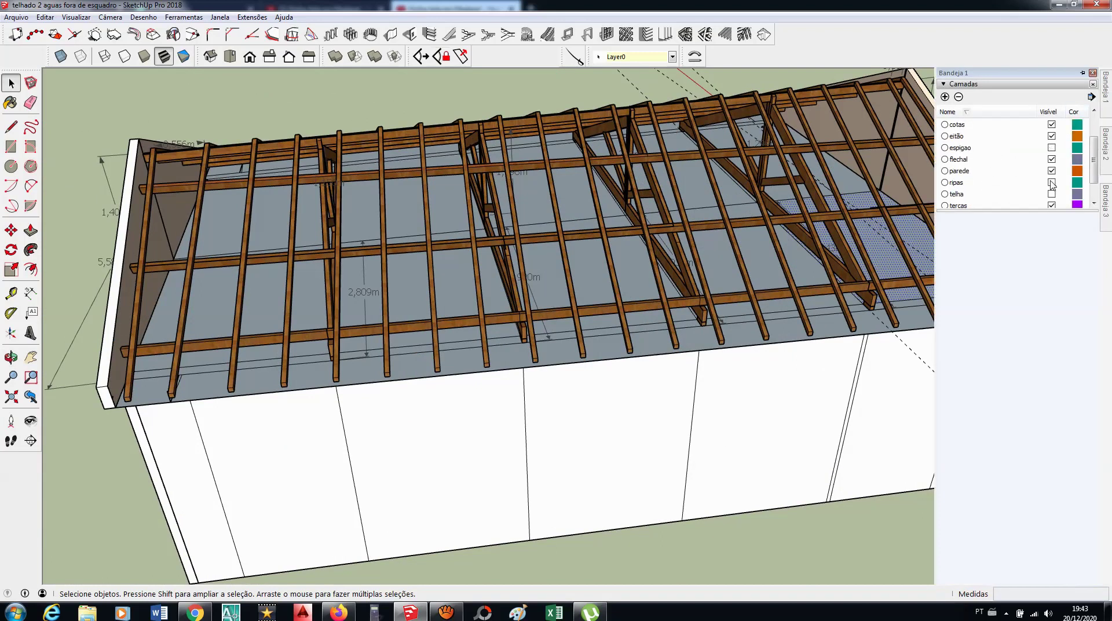
Step: Turn on the ripas layer and orbit around the roof to inspect the batten grid
{"action": "left_click", "coordinate": [1052, 182]}
{"action": "mouse_move", "coordinate": [789, 239]}
{"action": "middle_mouse_down"}
{"action": "mouse_move", "coordinate": [717, 246]}
{"action": "mouse_move", "coordinate": [917, 256]}
{"action": "mouse_move", "coordinate": [884, 301]}
{"action": "mouse_move", "coordinate": [644, 270]}
{"action": "middle_mouse_up"}
{"action": "key", "text": "space"}
{"action": "middle_click_drag", "start_coordinate": [676, 234], "coordinate": [654, 212]}
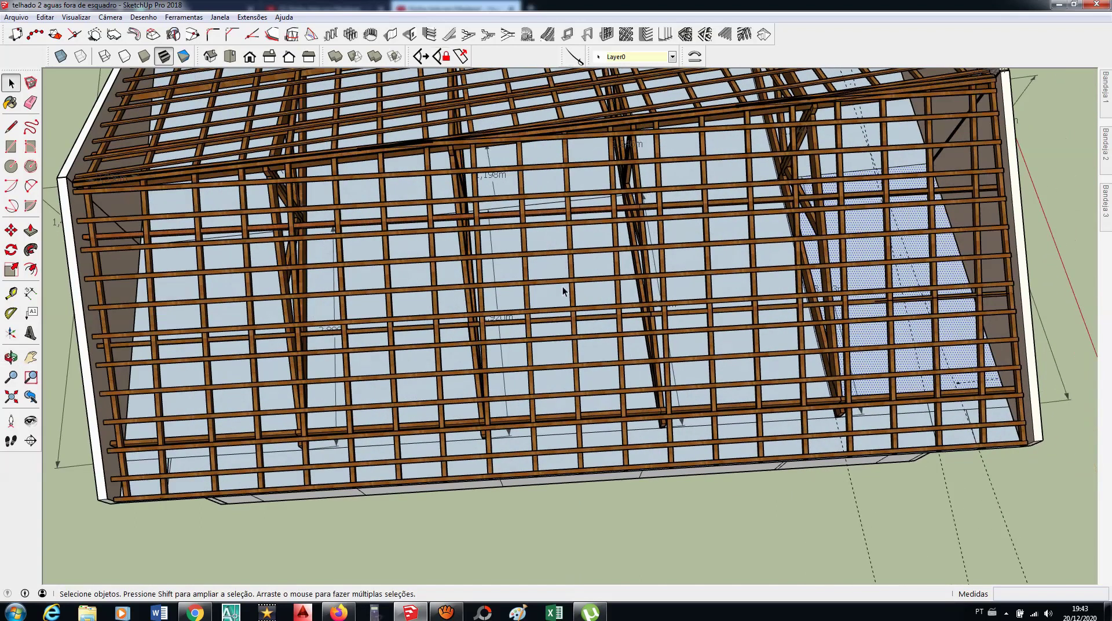
{"action": "middle_click_drag", "start_coordinate": [466, 305], "coordinate": [529, 469]}
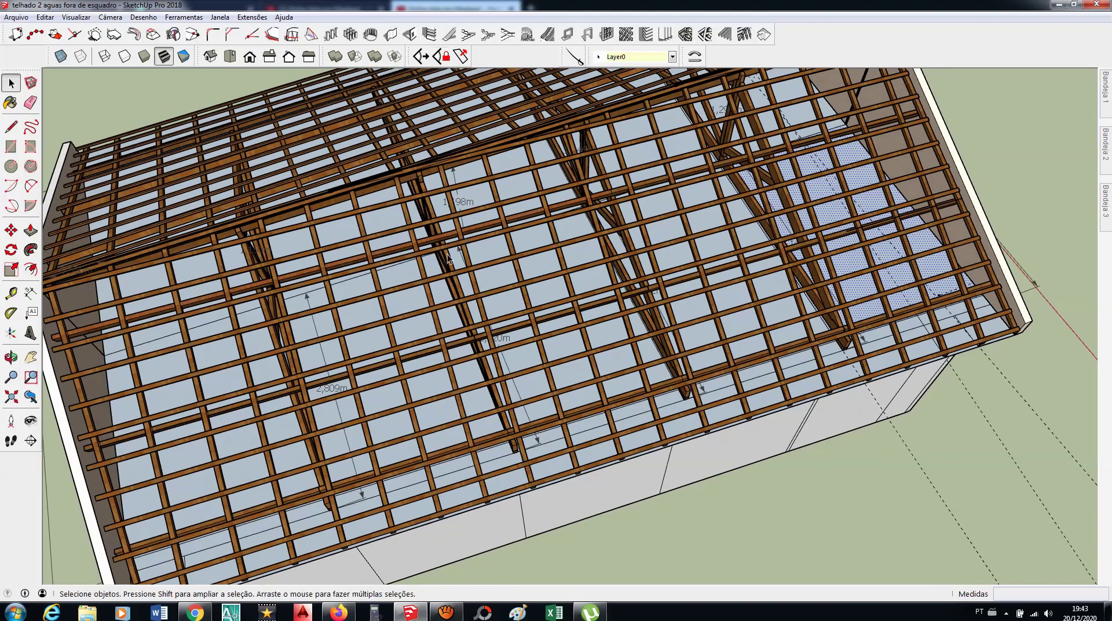
{"action": "scroll", "coordinate": [433, 268], "scroll_direction": "down", "scroll_amount": 5}
{"action": "mouse_move", "coordinate": [433, 268]}
{"action": "middle_mouse_down"}
{"action": "mouse_move", "coordinate": [528, 177]}
{"action": "mouse_move", "coordinate": [434, 87]}
{"action": "mouse_move", "coordinate": [434, 70]}
{"action": "middle_mouse_up"}
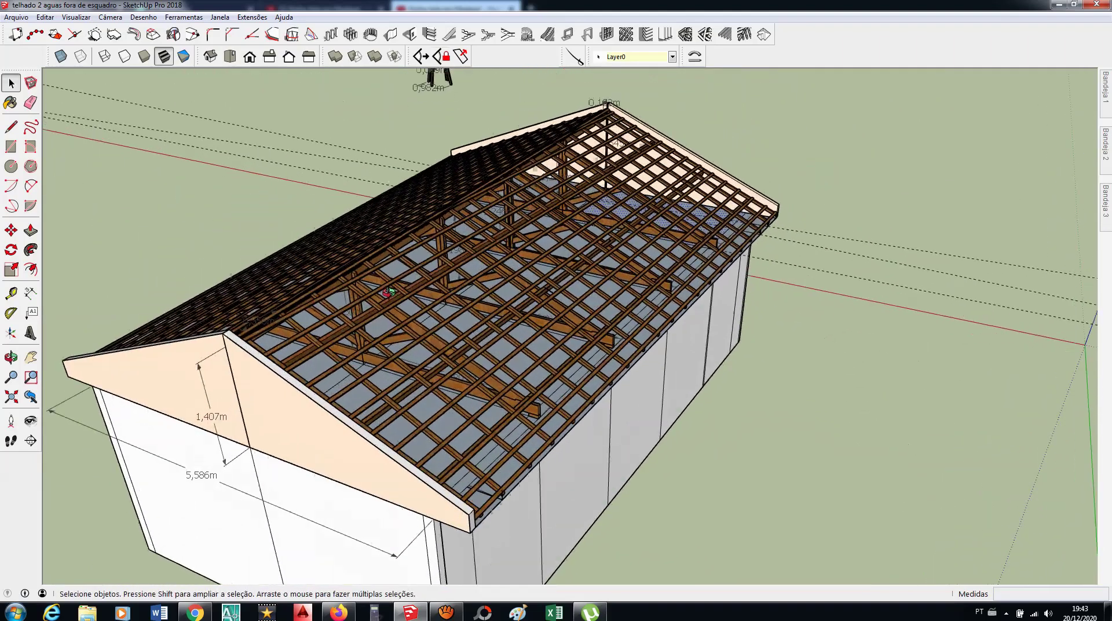
{"action": "scroll", "coordinate": [392, 300], "scroll_direction": "up", "scroll_amount": 3}
{"action": "middle_click_drag", "start_coordinate": [392, 300], "coordinate": [521, 301]}
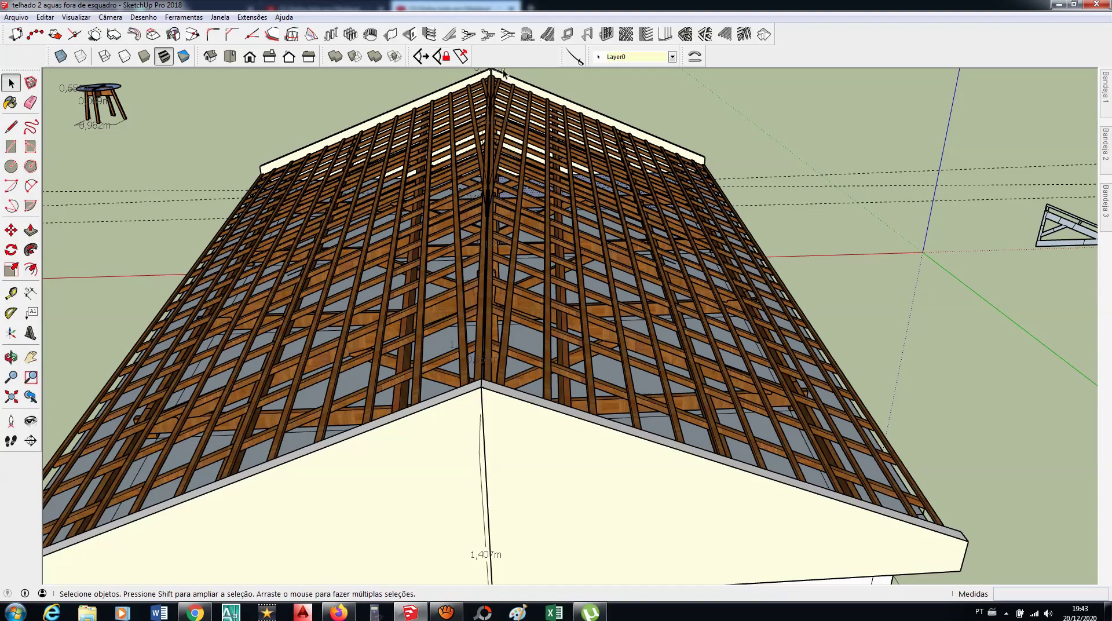
{"action": "scroll", "coordinate": [511, 134], "scroll_direction": "up", "scroll_amount": 2}
{"action": "scroll", "coordinate": [504, 128], "scroll_direction": "up", "scroll_amount": 2}
{"action": "scroll", "coordinate": [495, 121], "scroll_direction": "up", "scroll_amount": 2}
{"action": "scroll", "coordinate": [485, 113], "scroll_direction": "up", "scroll_amount": 2}
{"action": "scroll", "coordinate": [486, 105], "scroll_direction": "down", "scroll_amount": 2}
{"action": "scroll", "coordinate": [484, 125], "scroll_direction": "down", "scroll_amount": 3}
{"action": "scroll", "coordinate": [482, 150], "scroll_direction": "down", "scroll_amount": 3}
{"action": "scroll", "coordinate": [476, 196], "scroll_direction": "down", "scroll_amount": 2}
{"action": "scroll", "coordinate": [471, 238], "scroll_direction": "down", "scroll_amount": 3}
{"action": "mouse_move", "coordinate": [471, 238]}
{"action": "middle_mouse_down"}
{"action": "mouse_move", "coordinate": [619, 286]}
{"action": "mouse_move", "coordinate": [642, 236]}
{"action": "middle_mouse_up"}
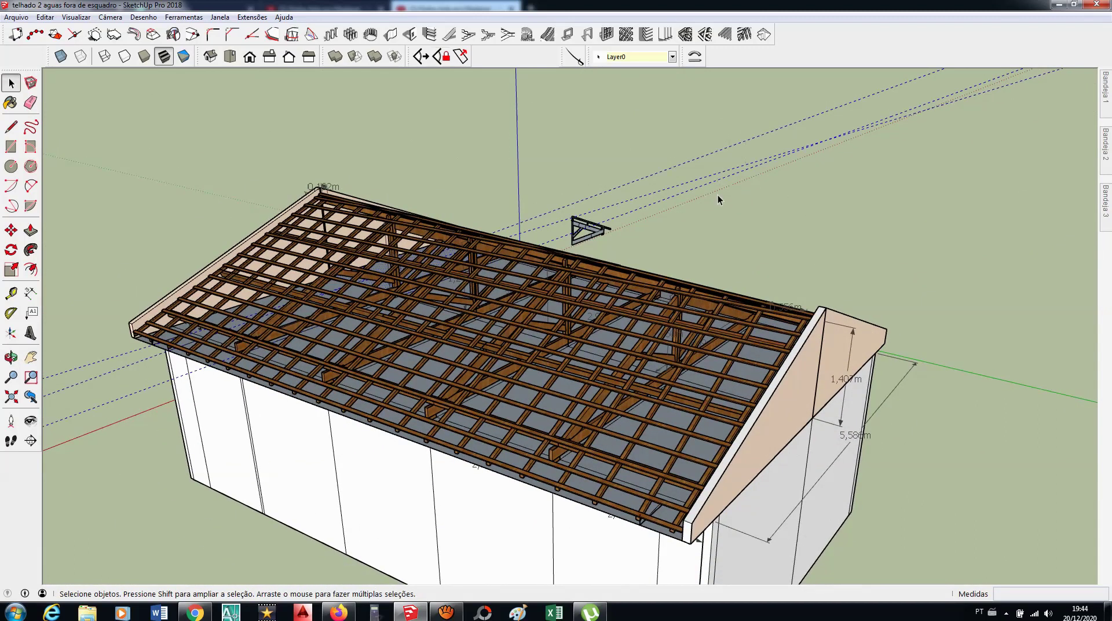
{"action": "left_click", "coordinate": [704, 208]}
{"action": "mouse_move", "coordinate": [635, 297]}
{"action": "middle_mouse_down"}
{"action": "mouse_move", "coordinate": [666, 301]}
{"action": "mouse_move", "coordinate": [579, 459]}
{"action": "middle_mouse_up"}
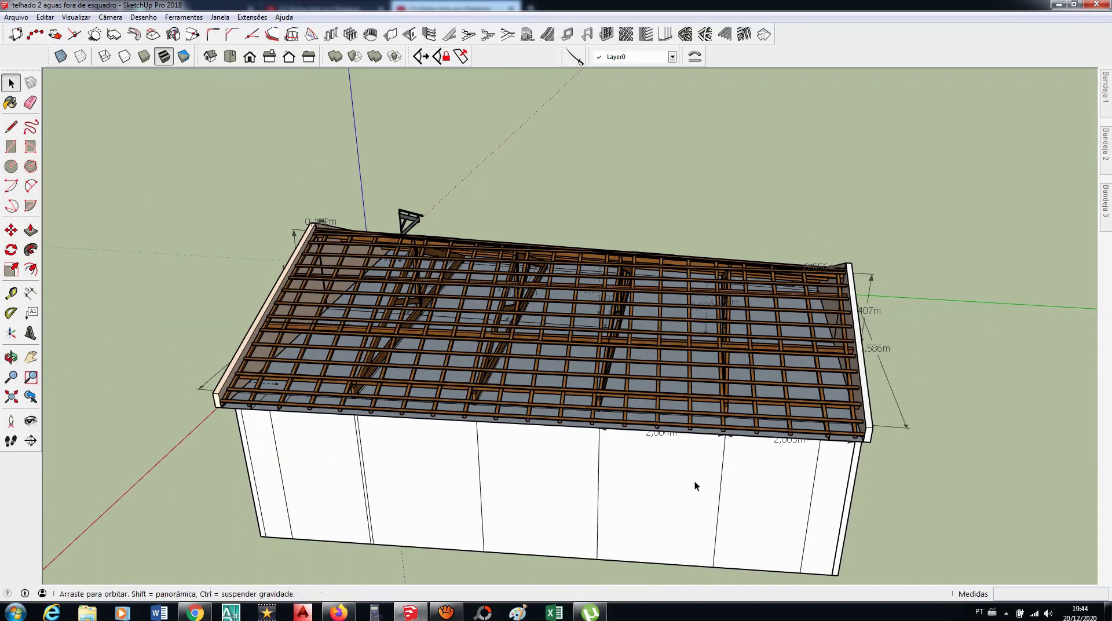
{"action": "middle_click_drag", "start_coordinate": [694, 483], "coordinate": [561, 486]}
{"action": "scroll", "coordinate": [634, 417], "scroll_direction": "down", "scroll_amount": 2}
{"action": "middle_click_drag", "start_coordinate": [634, 417], "coordinate": [616, 408]}
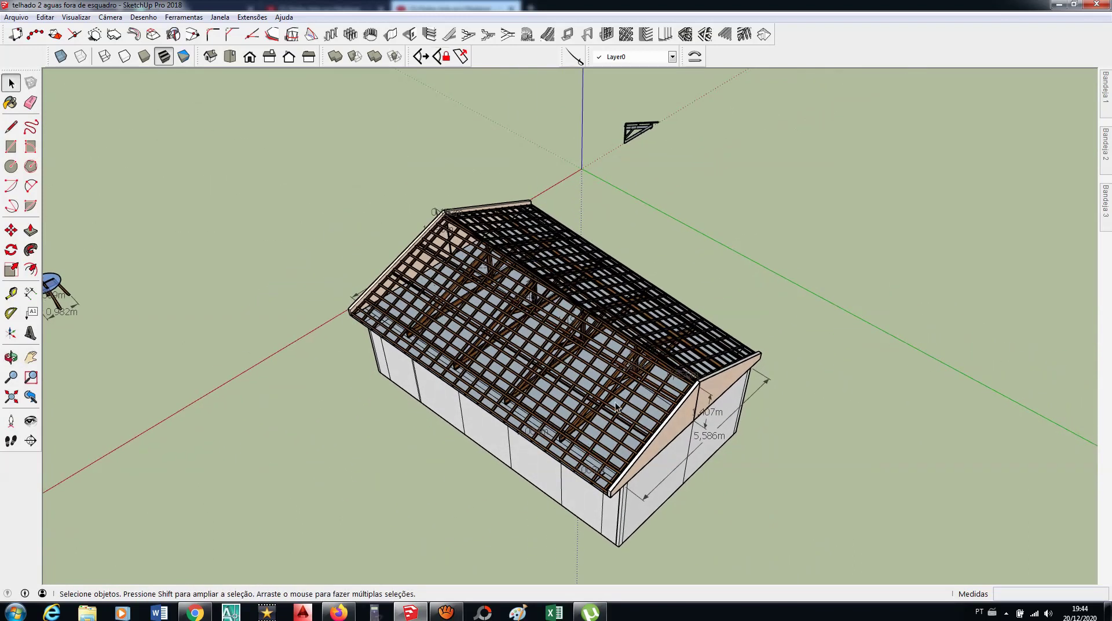
{"action": "mouse_move", "coordinate": [512, 368]}
{"action": "middle_mouse_down"}
{"action": "mouse_move", "coordinate": [603, 334]}
{"action": "mouse_move", "coordinate": [605, 346]}
{"action": "middle_mouse_up"}
{"action": "scroll", "coordinate": [606, 346], "scroll_direction": "up", "scroll_amount": 2}
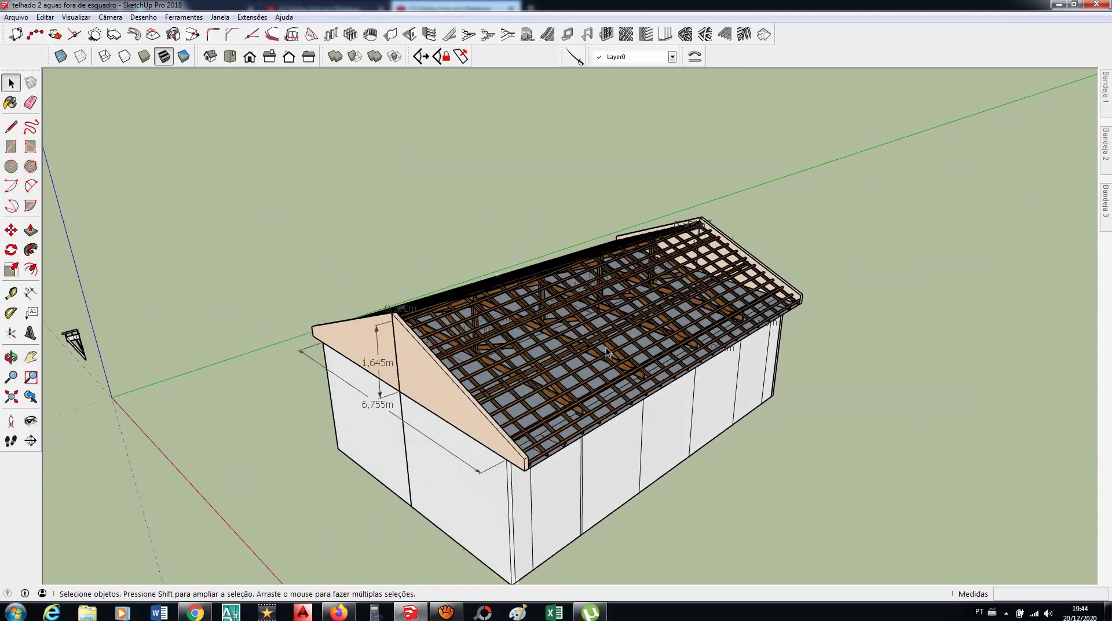
{"action": "scroll", "coordinate": [606, 346], "scroll_direction": "up", "scroll_amount": 2}
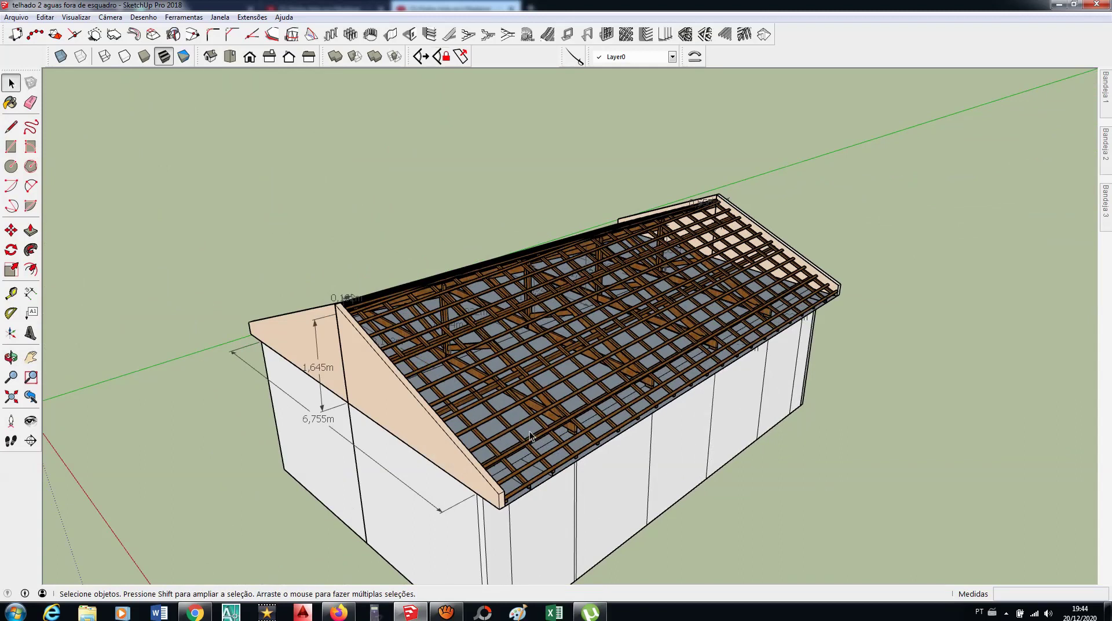
{"action": "middle_click_drag", "start_coordinate": [530, 435], "coordinate": [533, 378]}
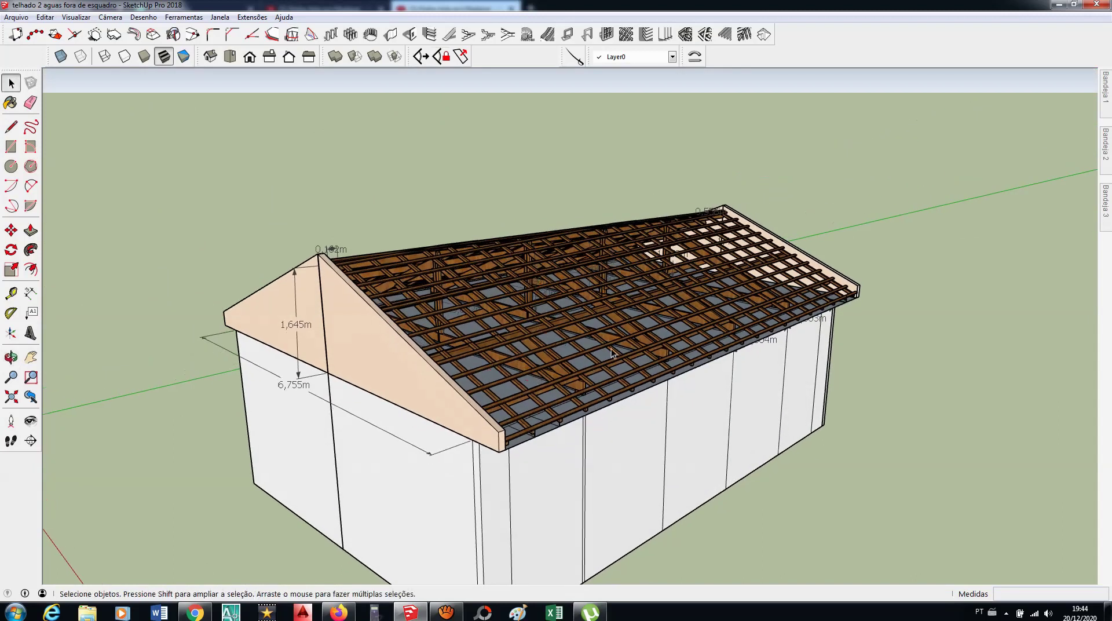
{"action": "mouse_move", "coordinate": [588, 339]}
{"action": "middle_mouse_down"}
{"action": "mouse_move", "coordinate": [569, 397]}
{"action": "mouse_move", "coordinate": [667, 370]}
{"action": "middle_mouse_up"}
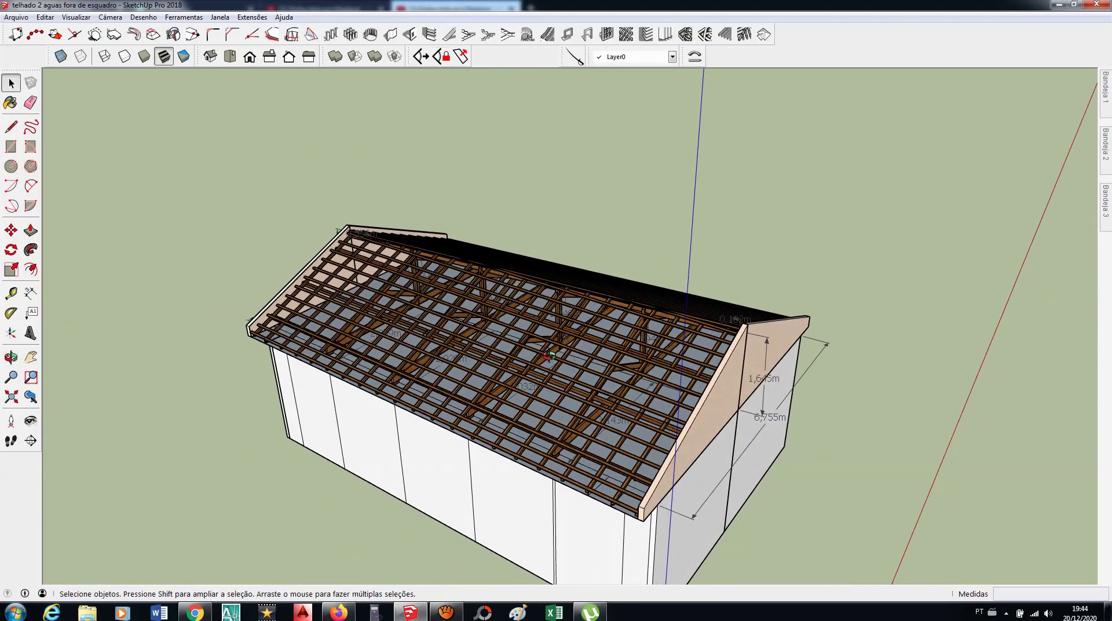
{"action": "scroll", "coordinate": [541, 363], "scroll_direction": "down", "scroll_amount": 2}
{"action": "mouse_move", "coordinate": [542, 363]}
{"action": "middle_mouse_down"}
{"action": "mouse_move", "coordinate": [479, 370]}
{"action": "mouse_move", "coordinate": [495, 374]}
{"action": "mouse_move", "coordinate": [592, 330]}
{"action": "middle_mouse_up"}
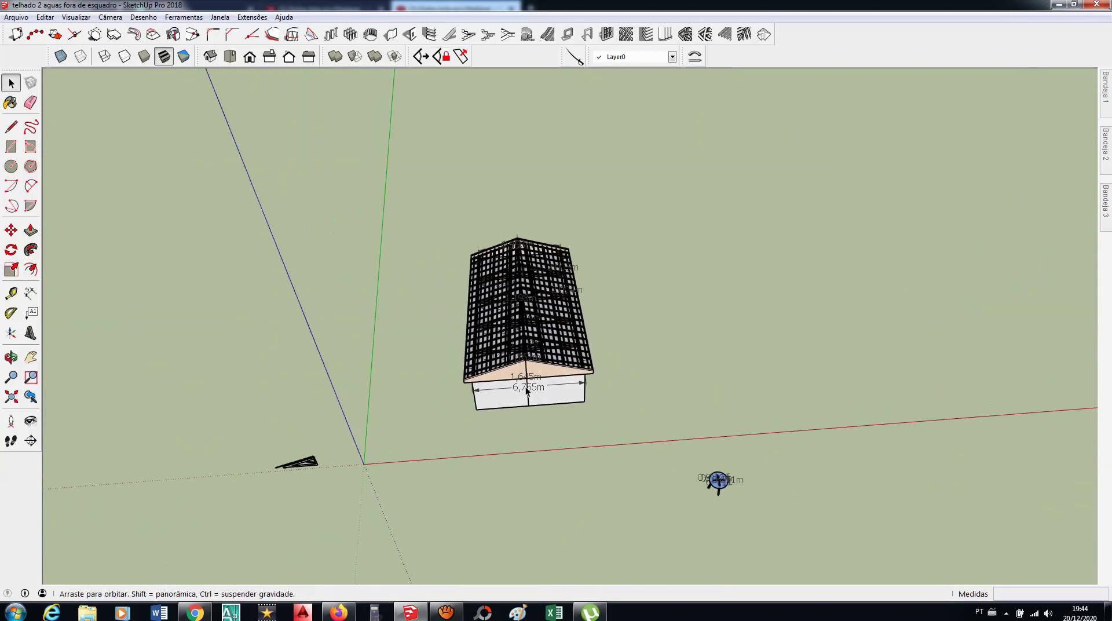
{"action": "scroll", "coordinate": [661, 339], "scroll_direction": "up", "scroll_amount": 2}
{"action": "scroll", "coordinate": [662, 338], "scroll_direction": "up", "scroll_amount": 2}
{"action": "scroll", "coordinate": [872, 328], "scroll_direction": "up", "scroll_amount": 2}
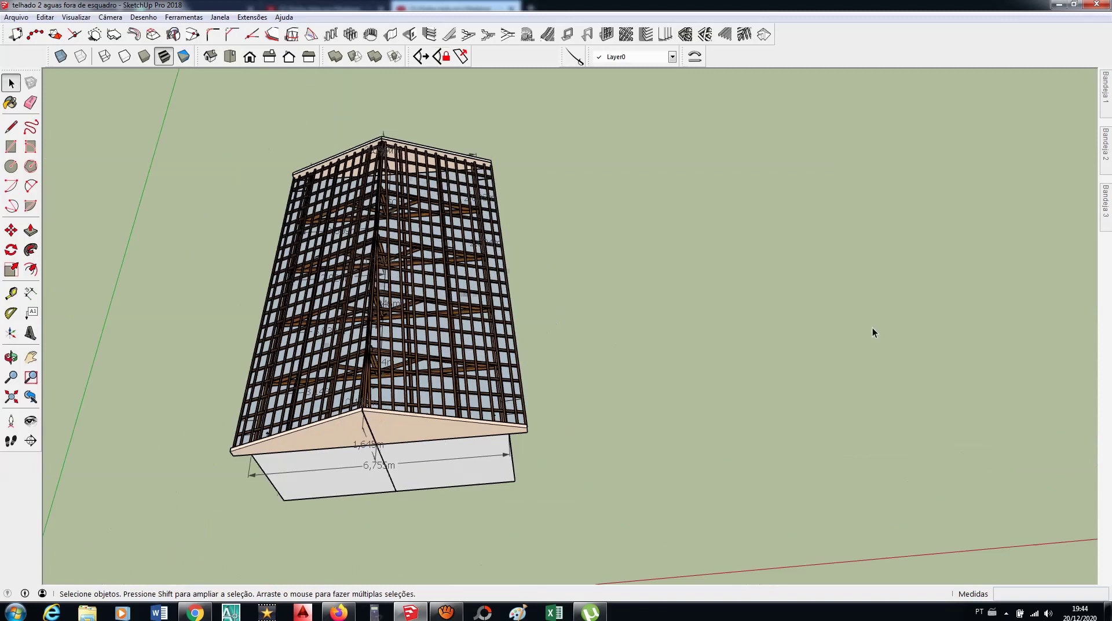
{"action": "scroll", "coordinate": [602, 305], "scroll_direction": "up", "scroll_amount": 2}
{"action": "scroll", "coordinate": [603, 305], "scroll_direction": "down", "scroll_amount": 2}
{"action": "scroll", "coordinate": [549, 304], "scroll_direction": "down", "scroll_amount": 1}
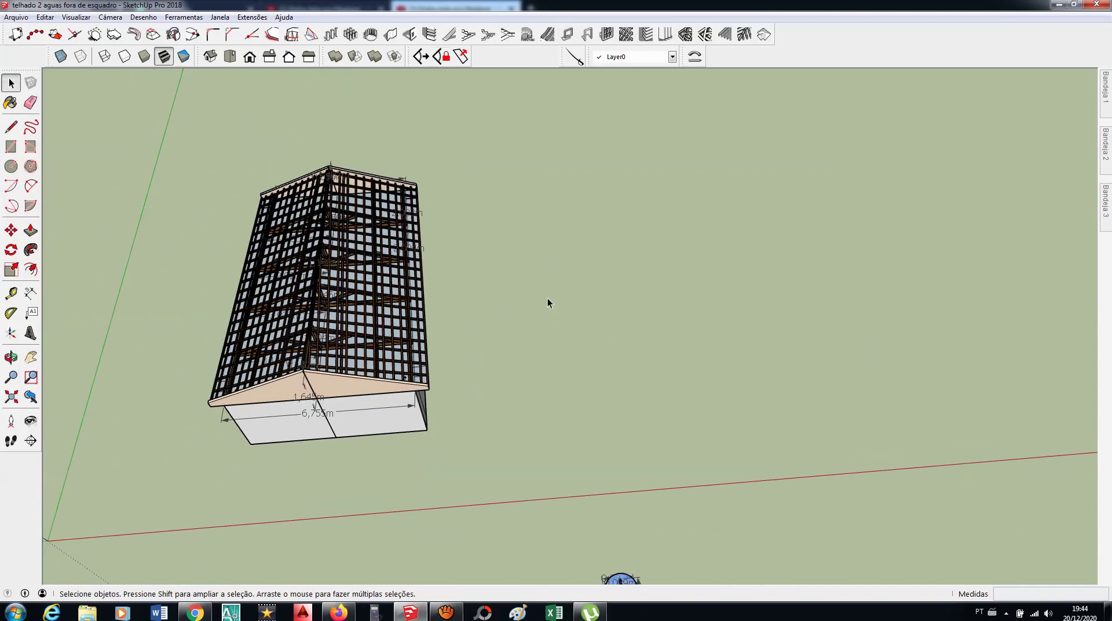
{"action": "key", "text": "r"}
Step: Draw a rectangle beside the house and a smaller one extending from its top-right corner
{"action": "left_click", "coordinate": [547, 317]}
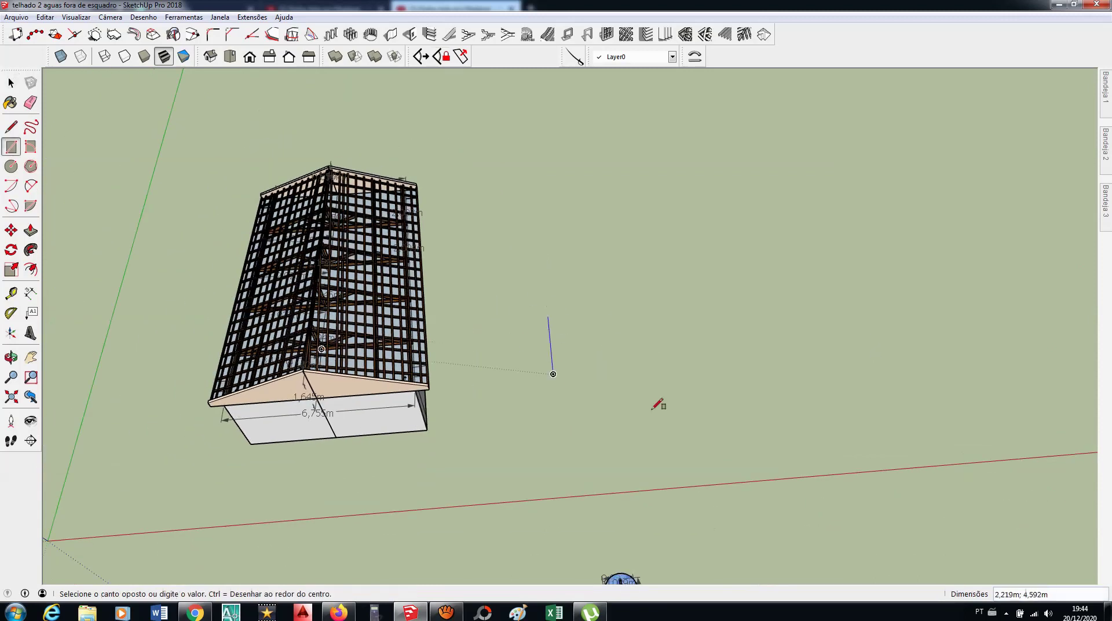
{"action": "left_click", "coordinate": [821, 398]}
{"action": "key", "text": "space"}
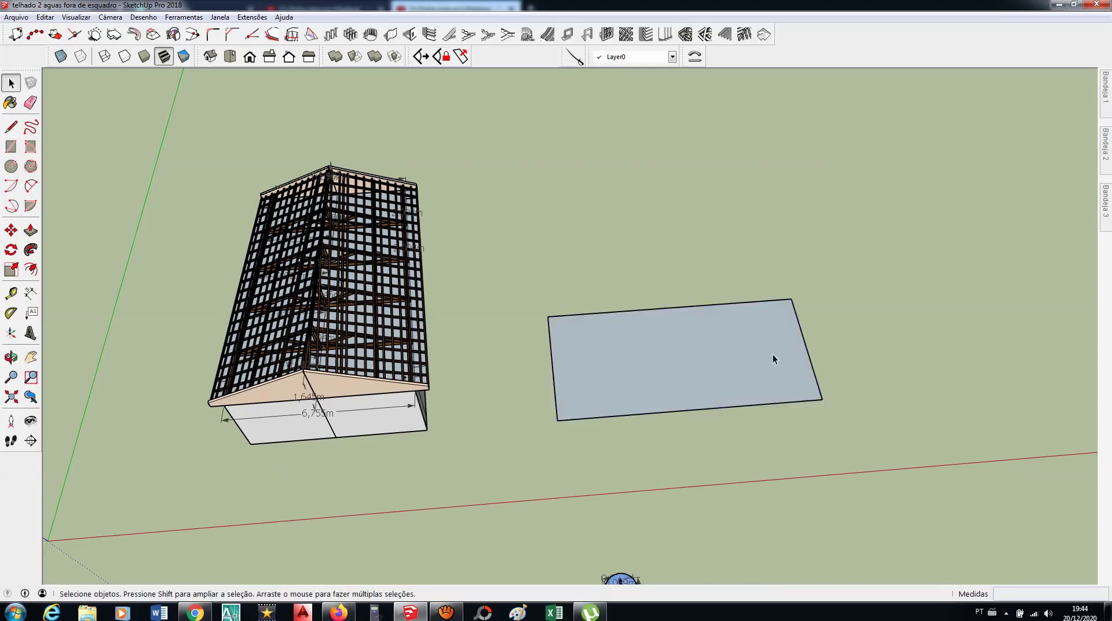
{"action": "key", "text": "r"}
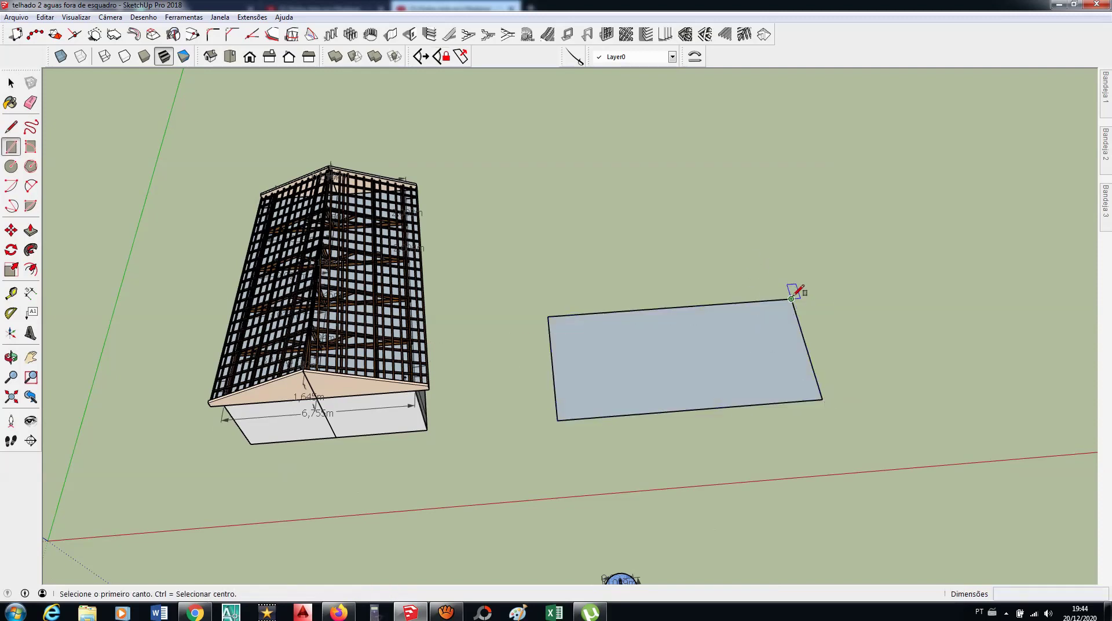
{"action": "left_click", "coordinate": [791, 298]}
{"action": "key", "text": "space"}
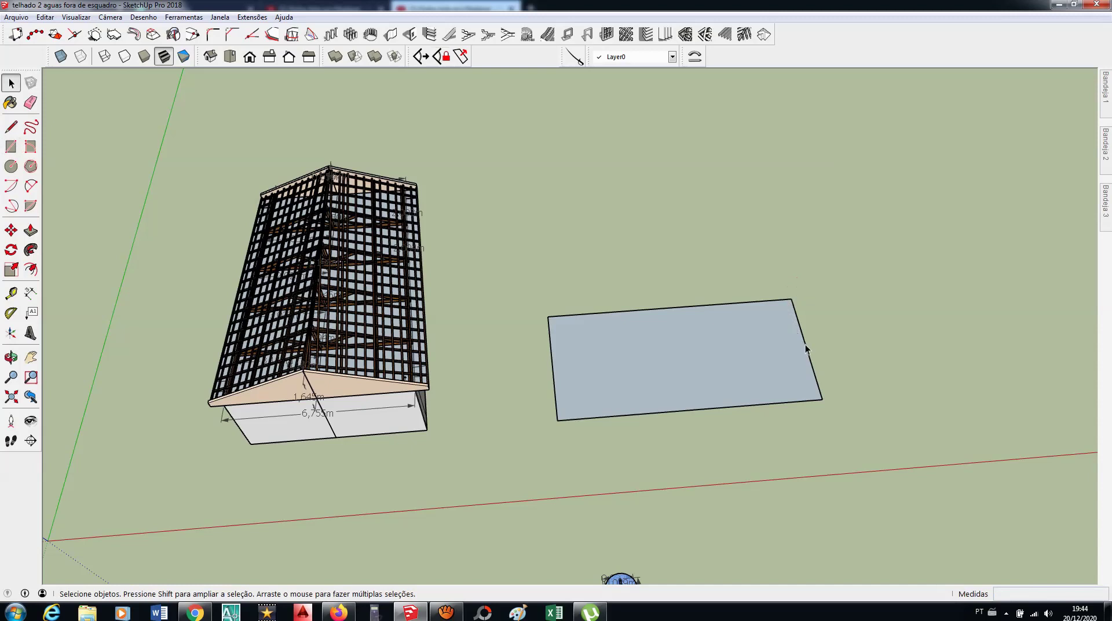
{"action": "key", "text": "r"}
{"action": "left_click", "coordinate": [791, 298]}
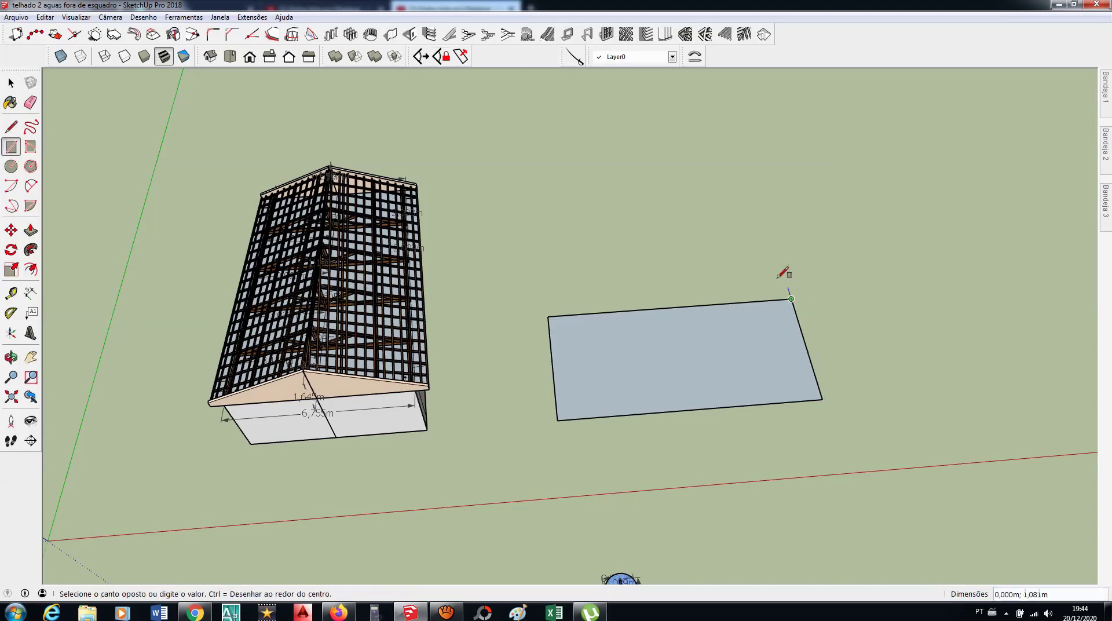
{"action": "left_click", "coordinate": [648, 273]}
{"action": "key", "text": "space"}
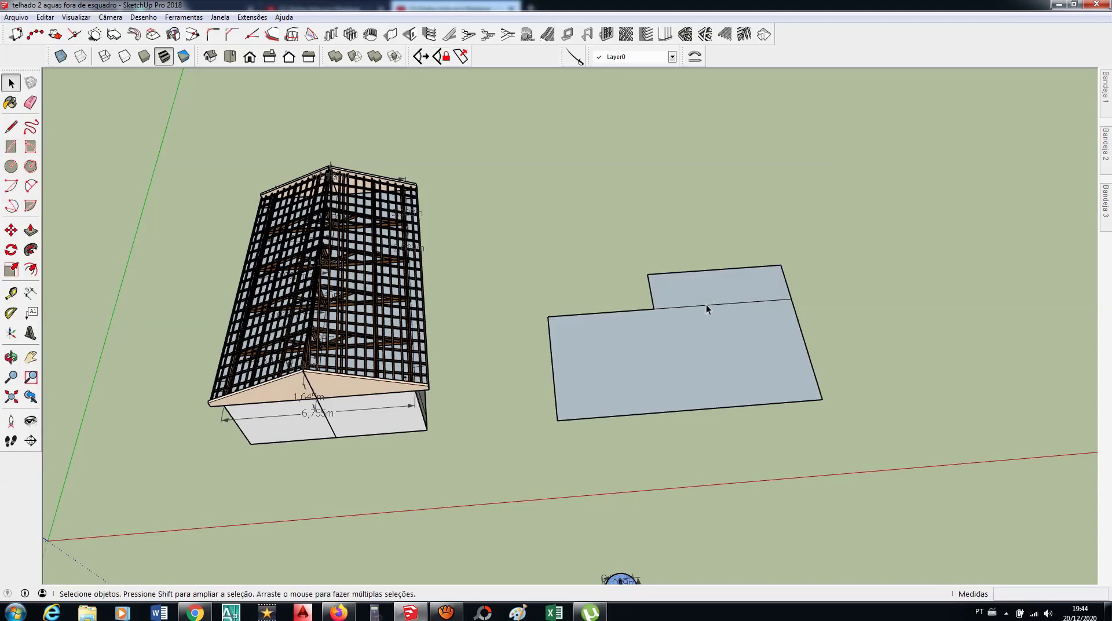
Step: Delete the edge shared by the two rectangles to merge them into one L-shaped face
{"action": "left_click", "coordinate": [707, 304]}
{"action": "key", "text": "Delete"}
{"action": "left_click", "coordinate": [665, 359]}
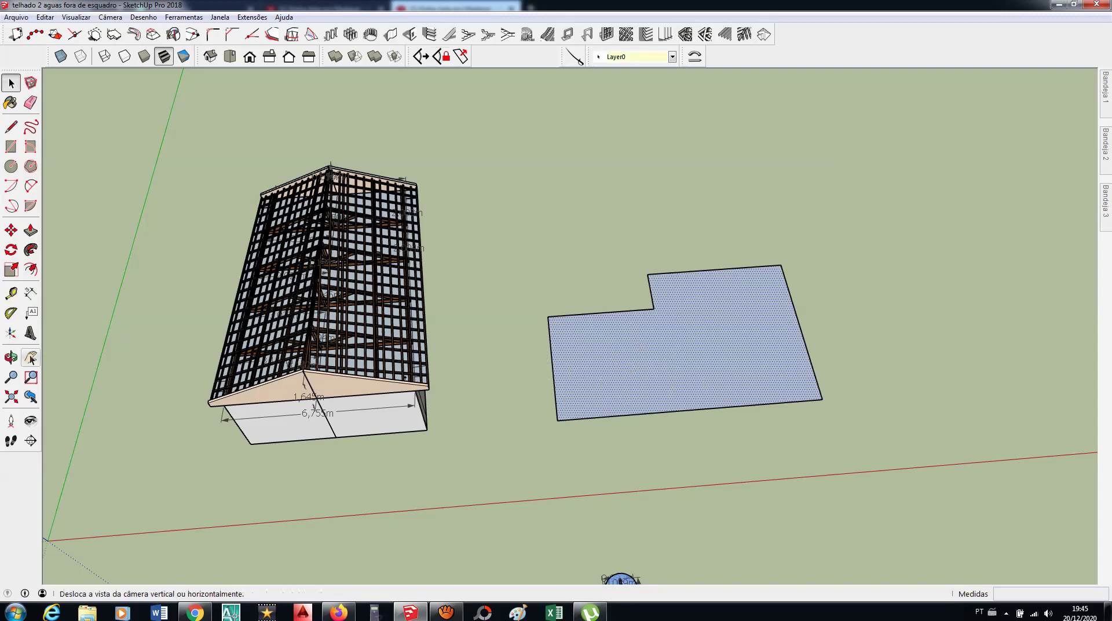
Step: Try offsetting the L-shape's outline, then cancel and undo the stray inner offset outline
{"action": "left_click", "coordinate": [30, 269]}
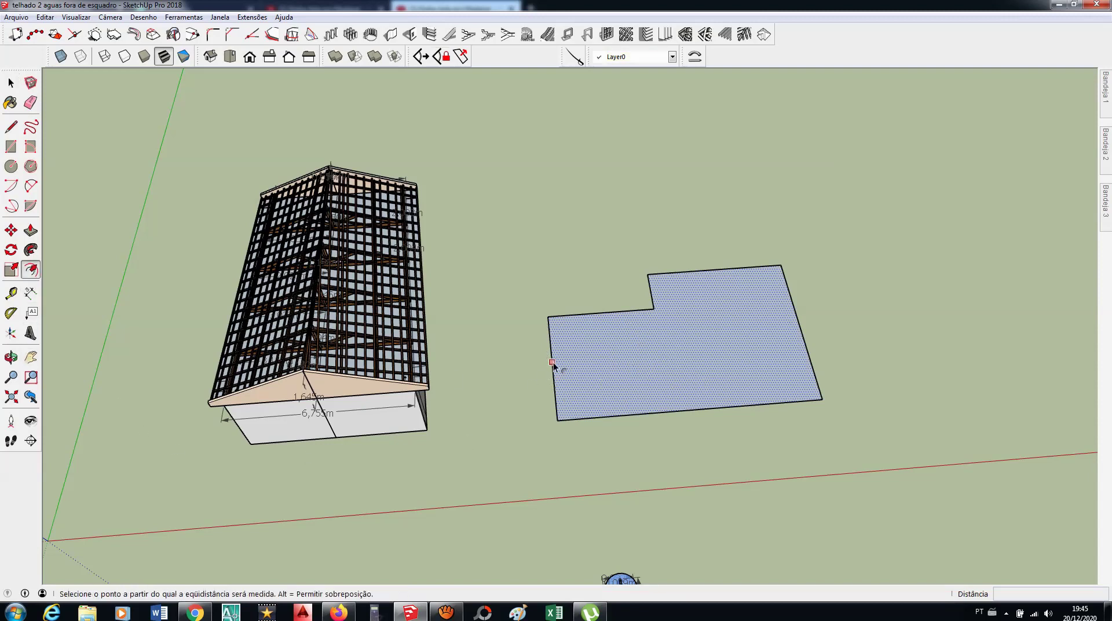
{"action": "left_click", "coordinate": [552, 364]}
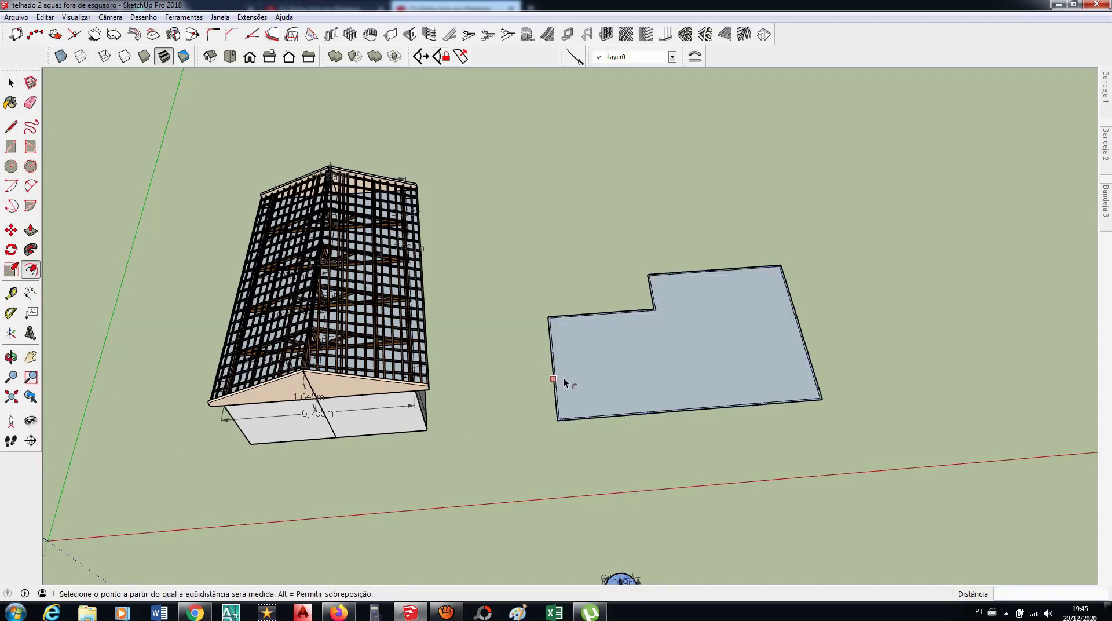
{"action": "scroll", "coordinate": [556, 384], "scroll_direction": "up", "scroll_amount": 2}
{"action": "scroll", "coordinate": [560, 388], "scroll_direction": "up", "scroll_amount": 2}
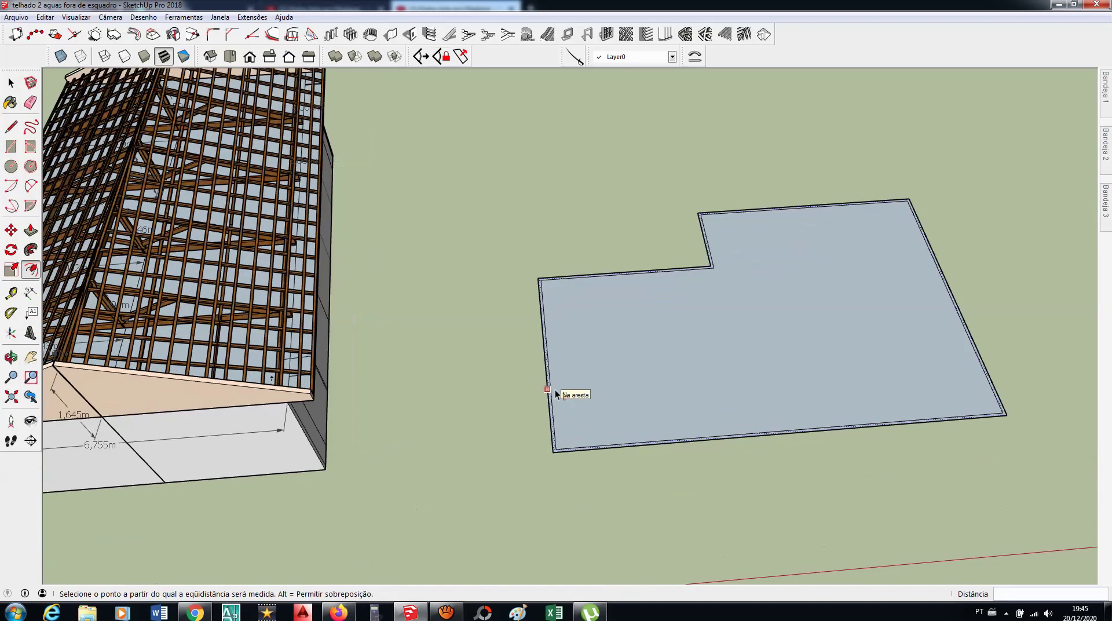
{"action": "key", "text": "super"}
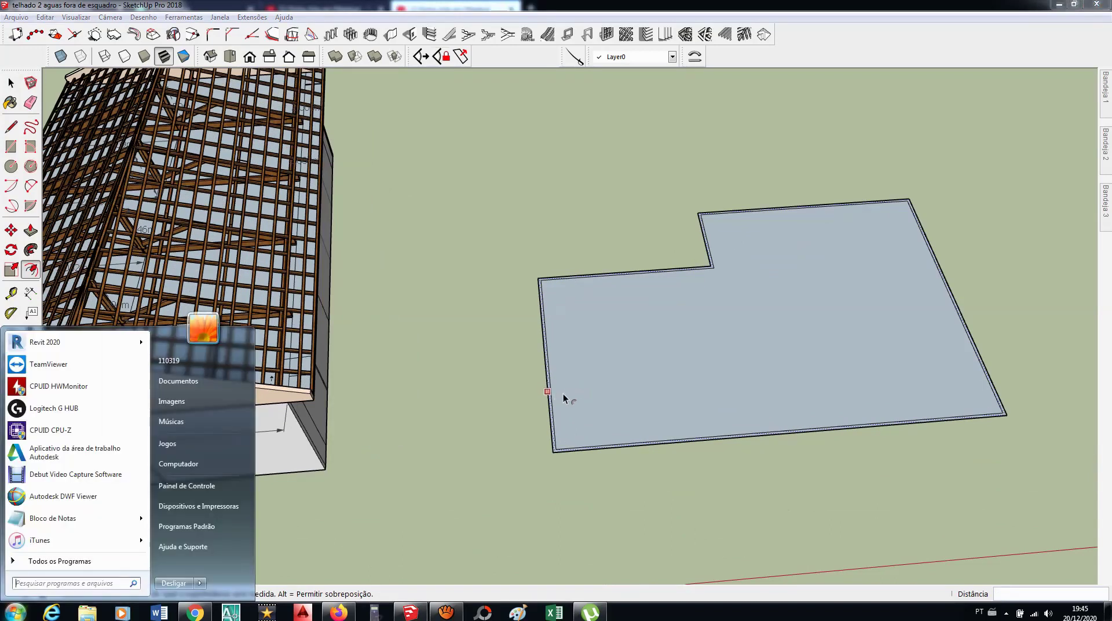
{"action": "key", "text": "super"}
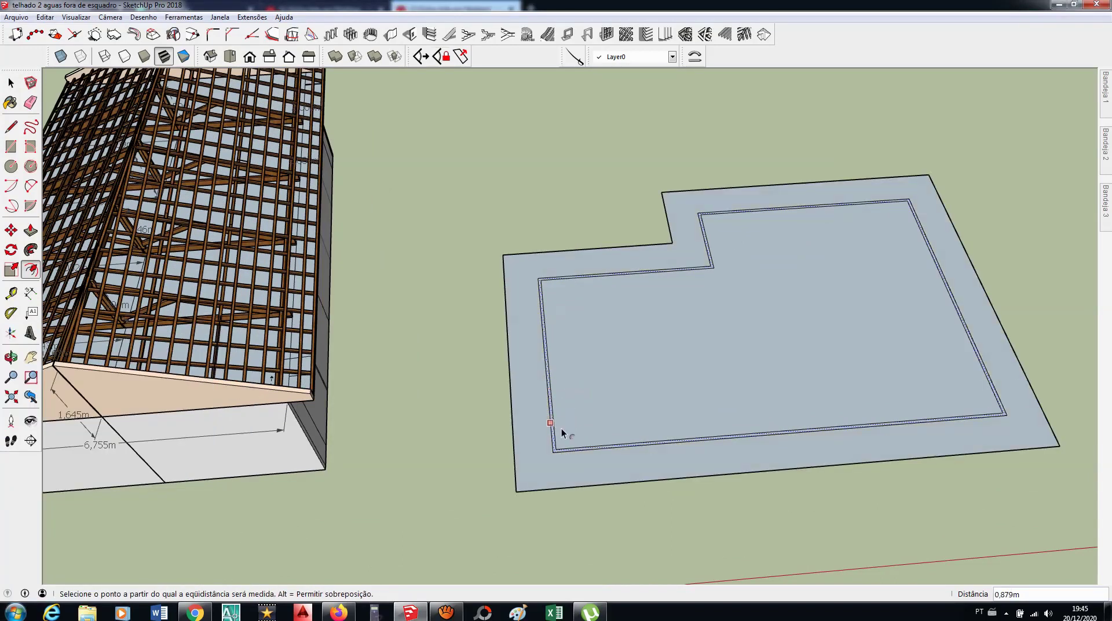
{"action": "key", "text": "Escape"}
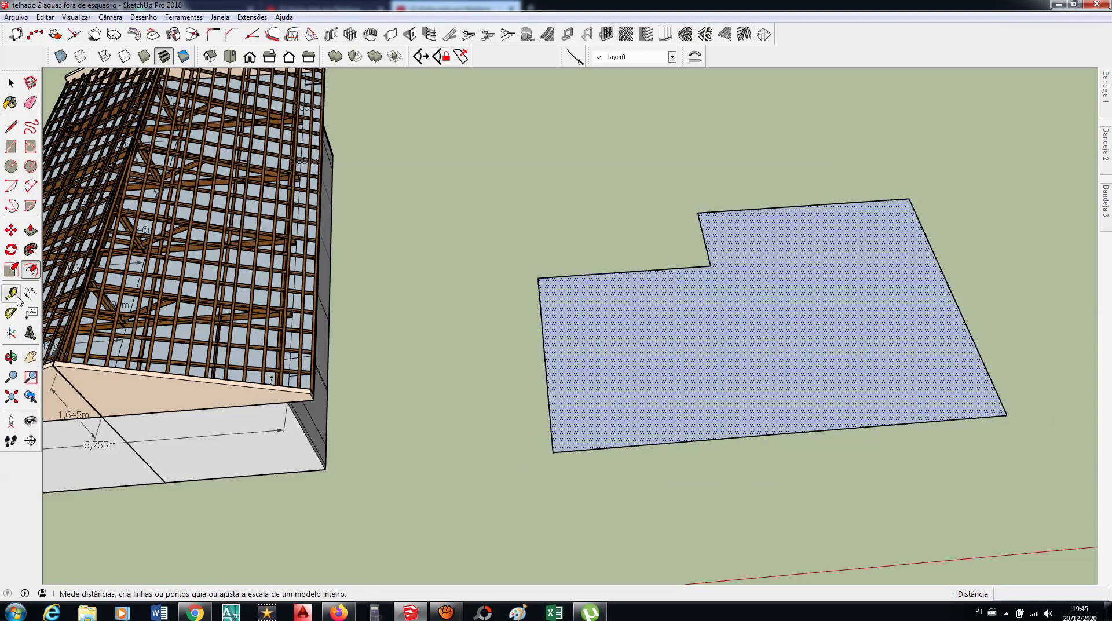
{"action": "left_click", "coordinate": [30, 270]}
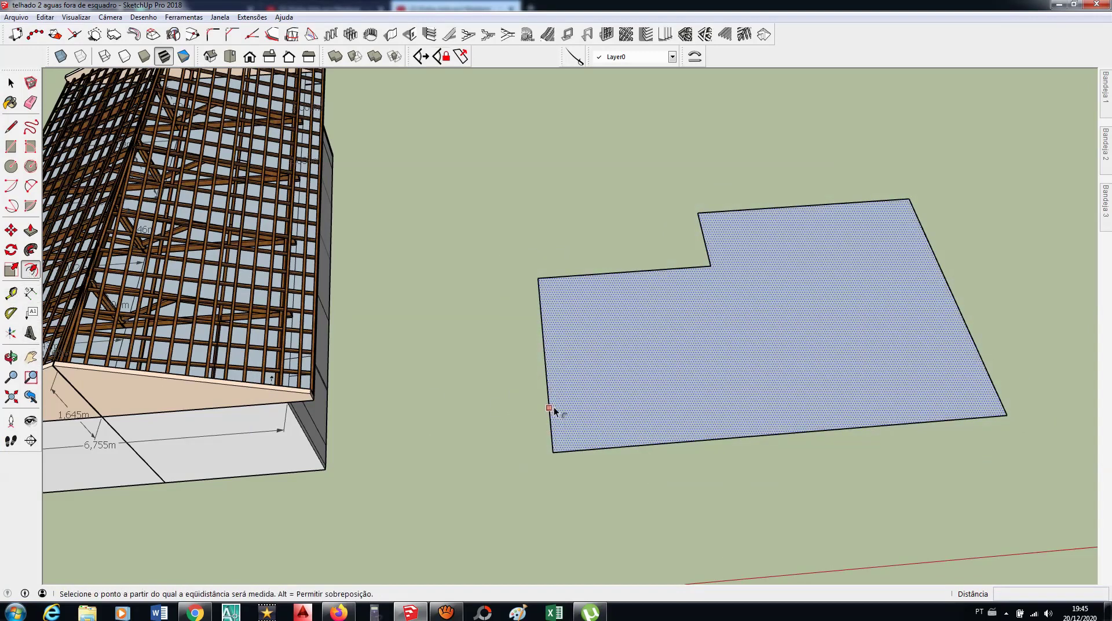
{"action": "left_click", "coordinate": [553, 410]}
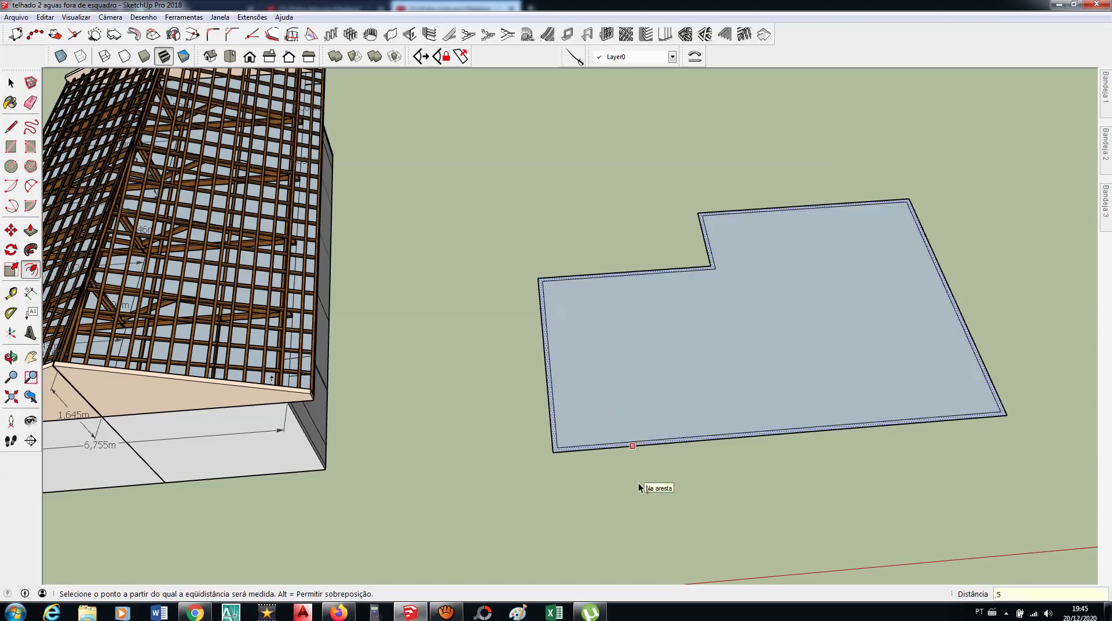
{"action": "scroll", "coordinate": [606, 418], "scroll_direction": "up", "scroll_amount": 2}
{"action": "scroll", "coordinate": [579, 426], "scroll_direction": "up", "scroll_amount": 2}
{"action": "scroll", "coordinate": [553, 430], "scroll_direction": "up", "scroll_amount": 2}
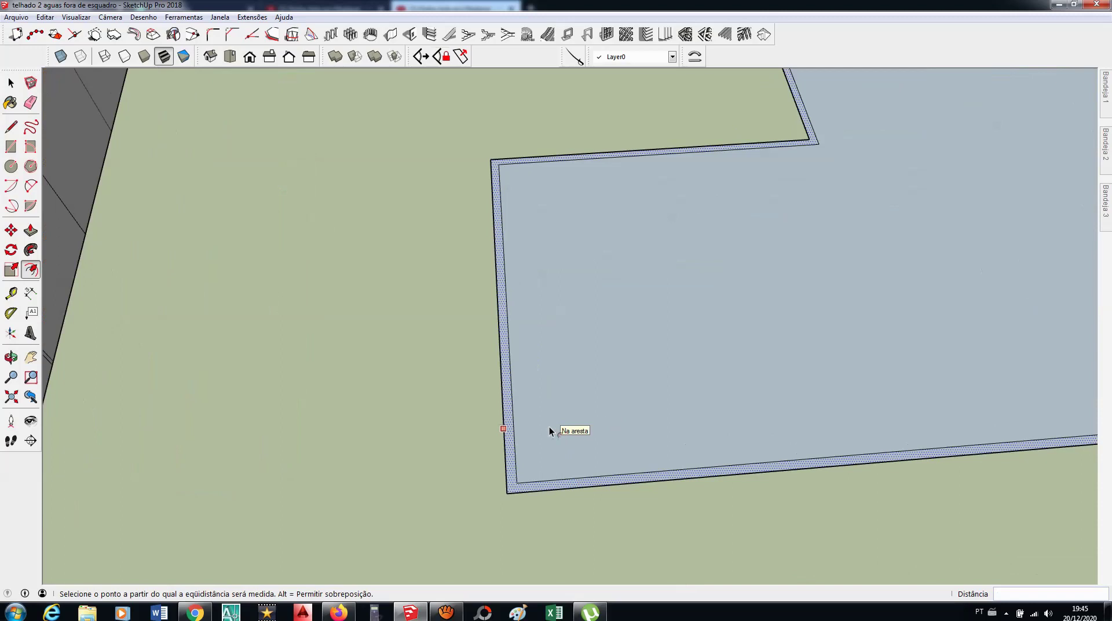
{"action": "scroll", "coordinate": [550, 431], "scroll_direction": "up", "scroll_amount": 1}
{"action": "scroll", "coordinate": [529, 432], "scroll_direction": "up", "scroll_amount": 1}
{"action": "key", "text": "space"}
{"action": "left_click", "coordinate": [506, 406]}
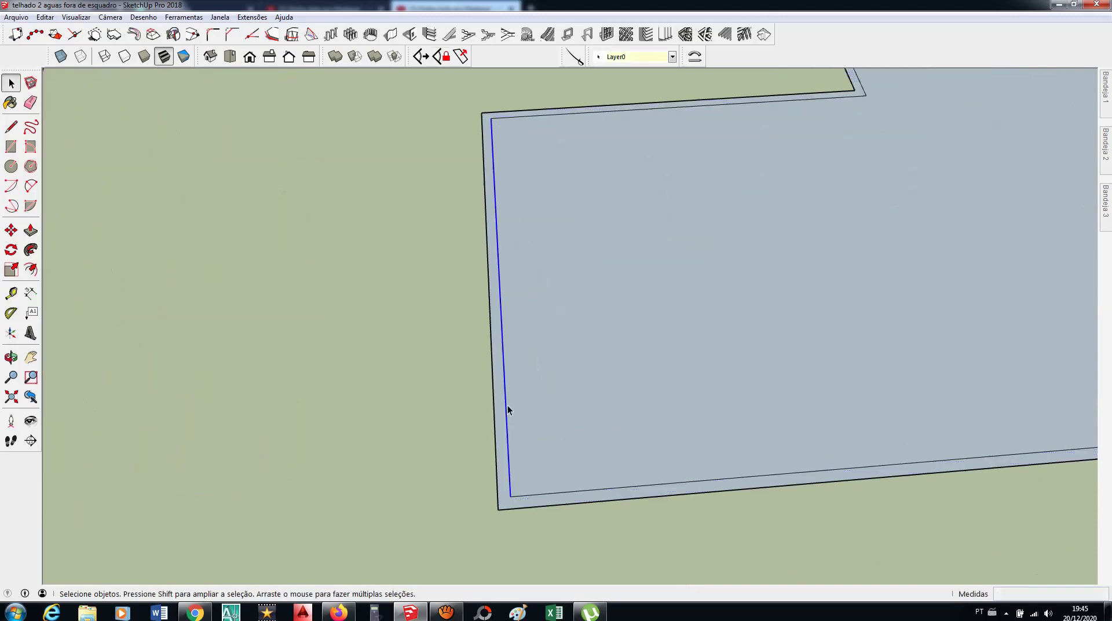
{"action": "key", "text": "ctrl+z"}
Step: Offset the L-shaped face's outline 0,5 m inward
{"action": "left_click", "coordinate": [543, 373]}
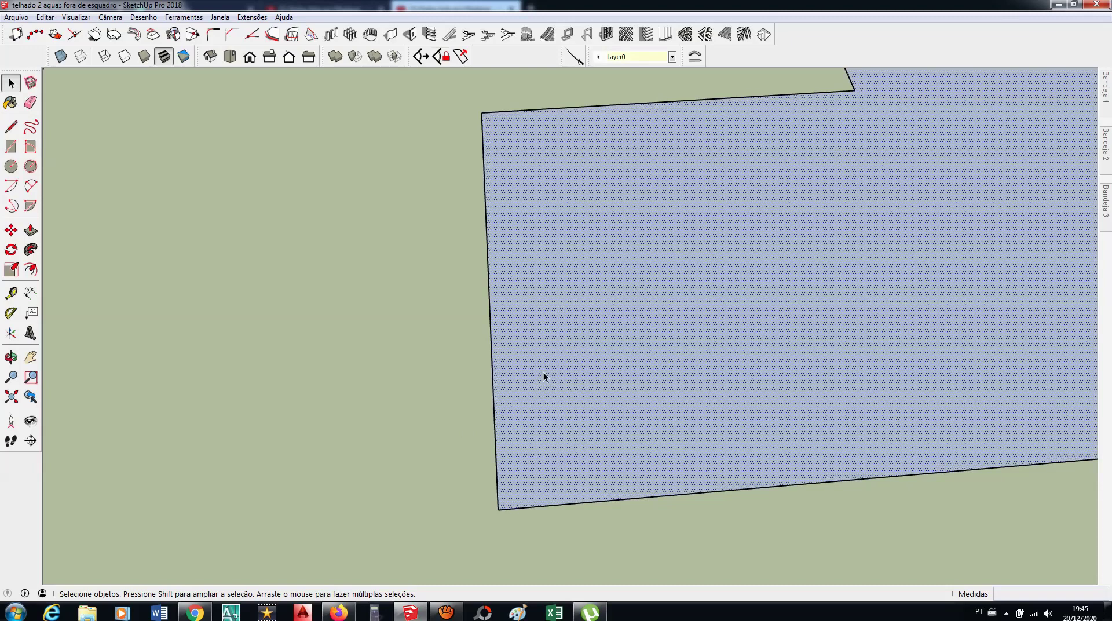
{"action": "left_click", "coordinate": [30, 270]}
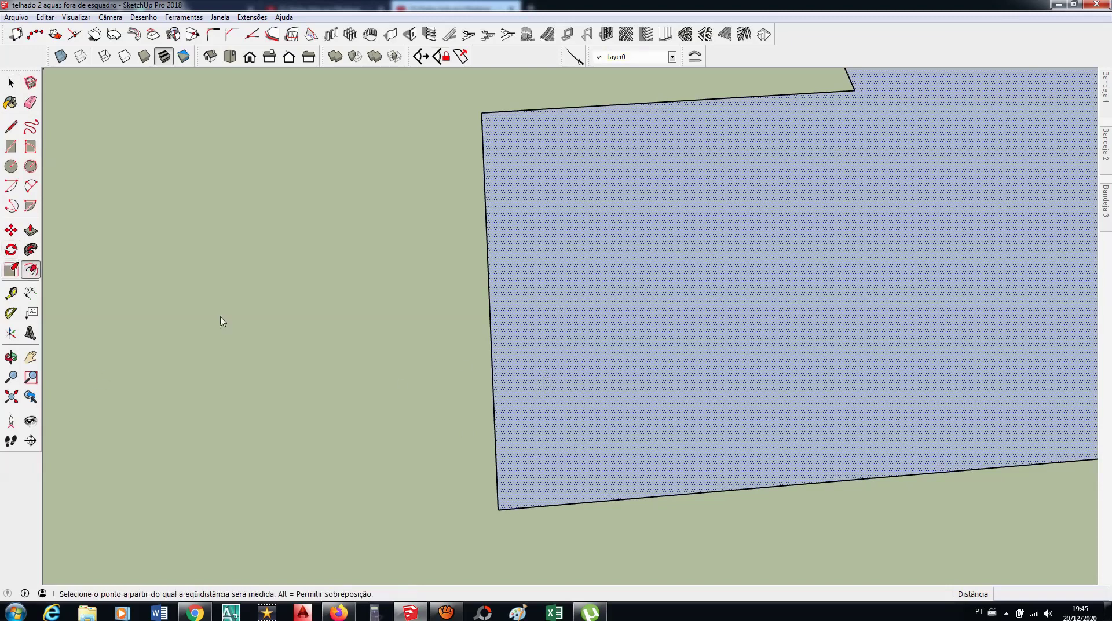
{"action": "left_click", "coordinate": [495, 417]}
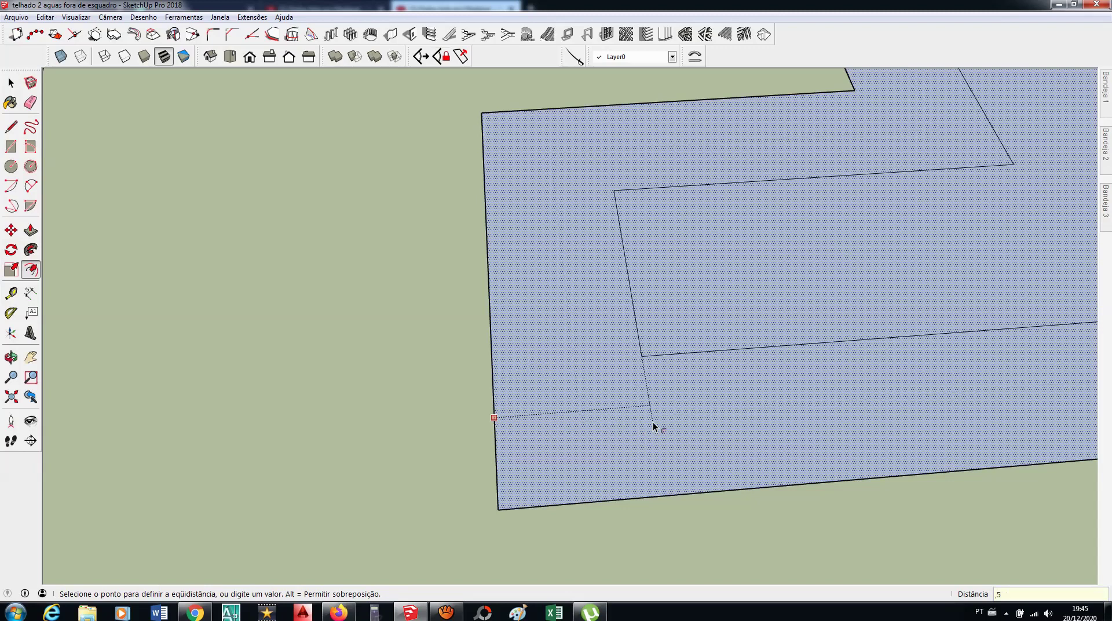
{"action": "key", "text": "Return"}
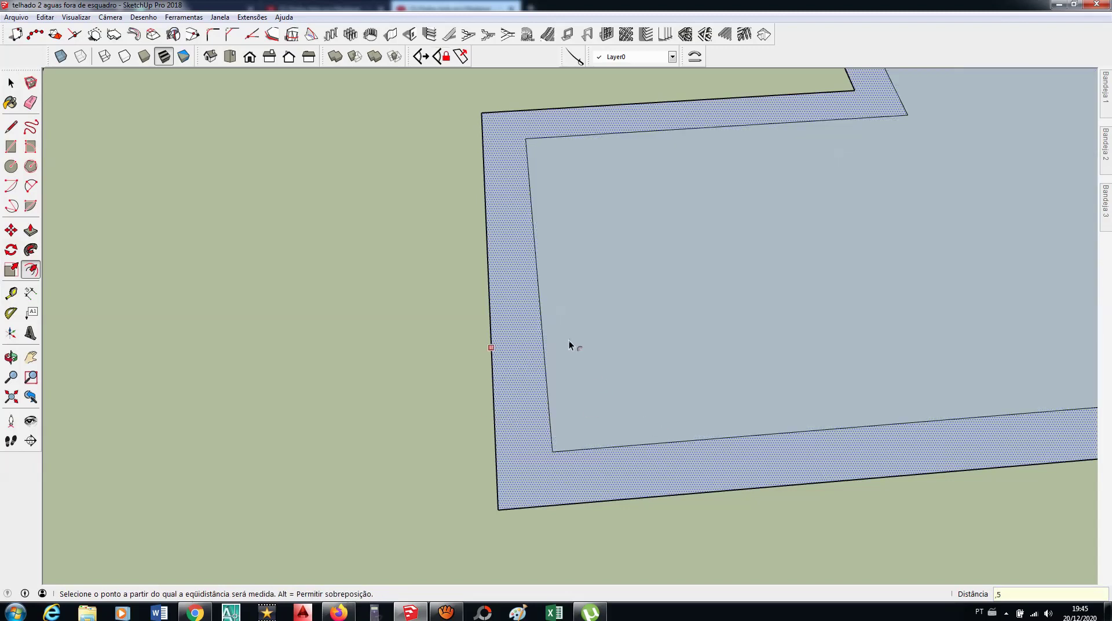
{"action": "key", "text": "space"}
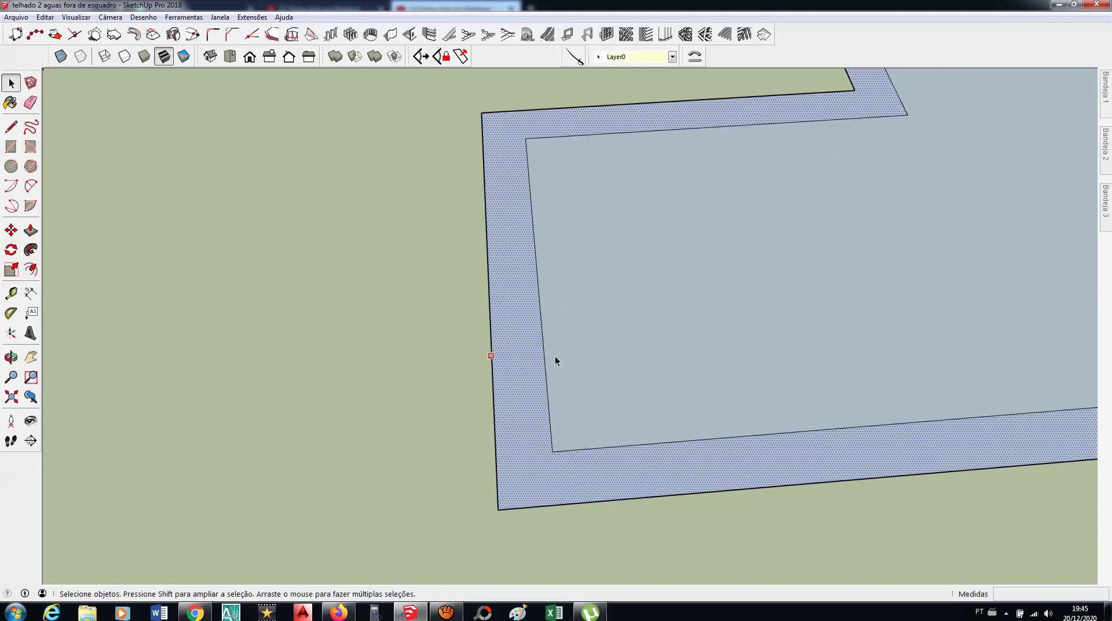
Step: Offset the new inner face's outline a further 1 m inward
{"action": "left_click", "coordinate": [606, 347]}
{"action": "left_click", "coordinate": [31, 269]}
{"action": "left_click", "coordinate": [554, 343]}
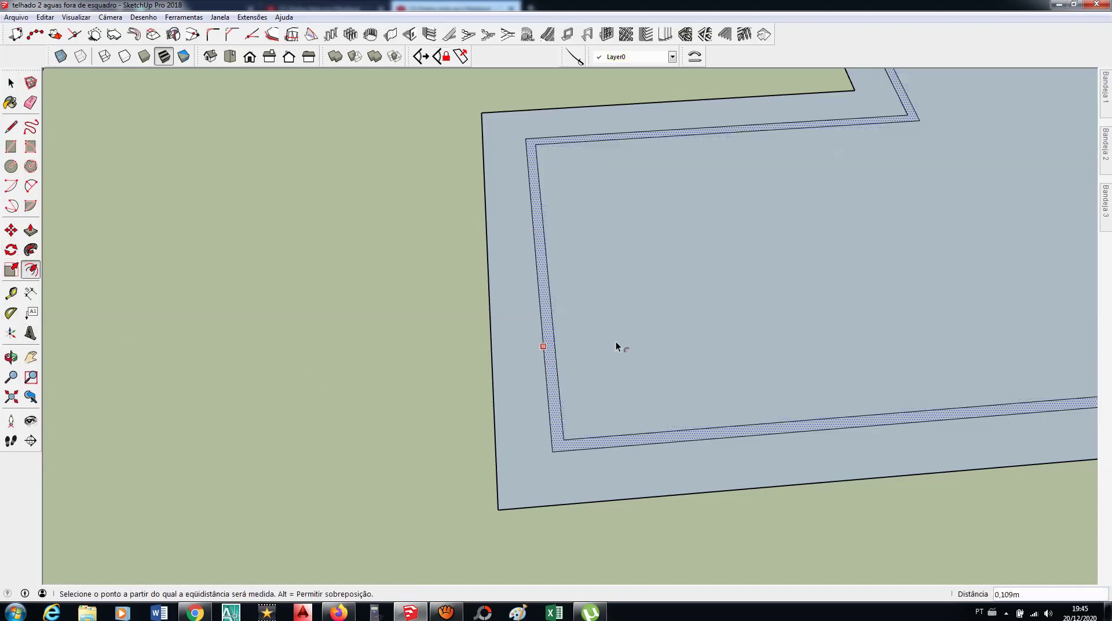
{"action": "key", "text": "Escape"}
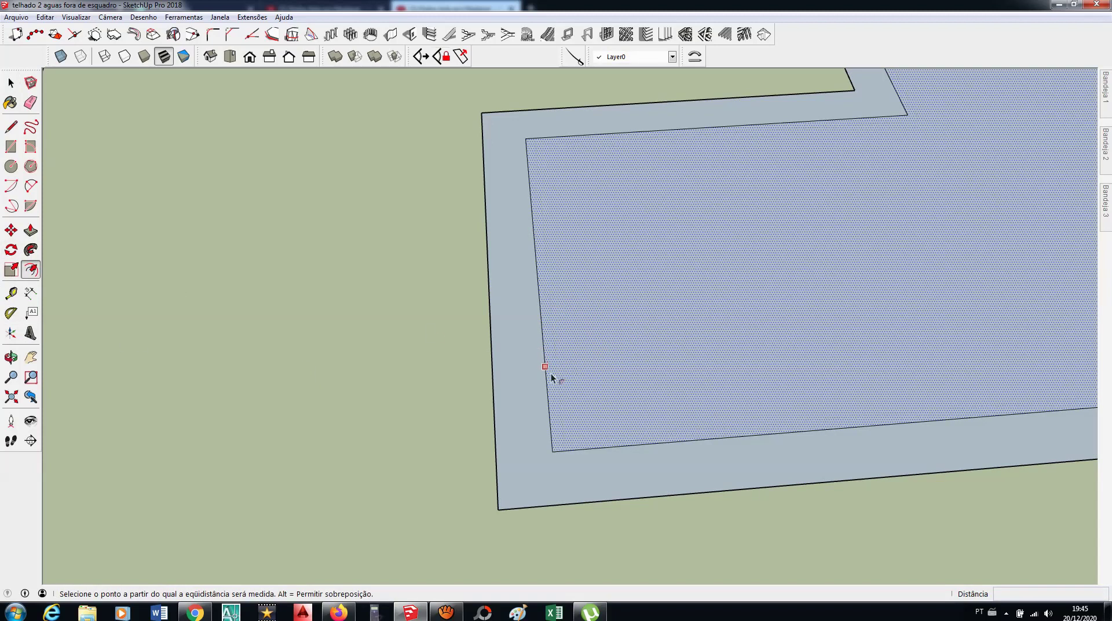
{"action": "left_click", "coordinate": [552, 375]}
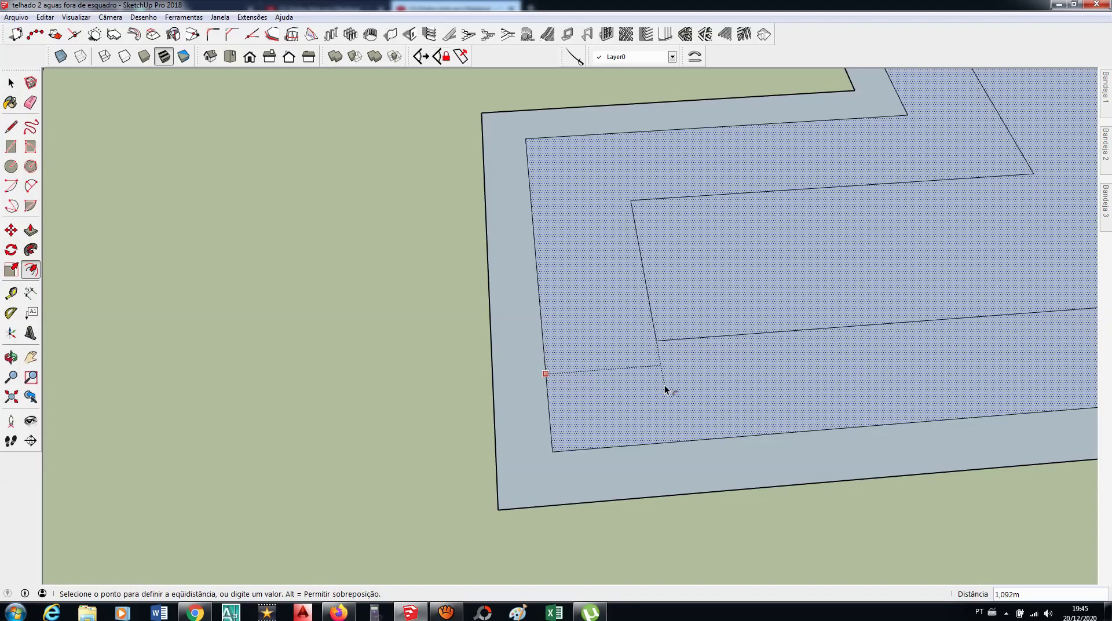
{"action": "type", "text": "1"}
{"action": "key", "text": "Return"}
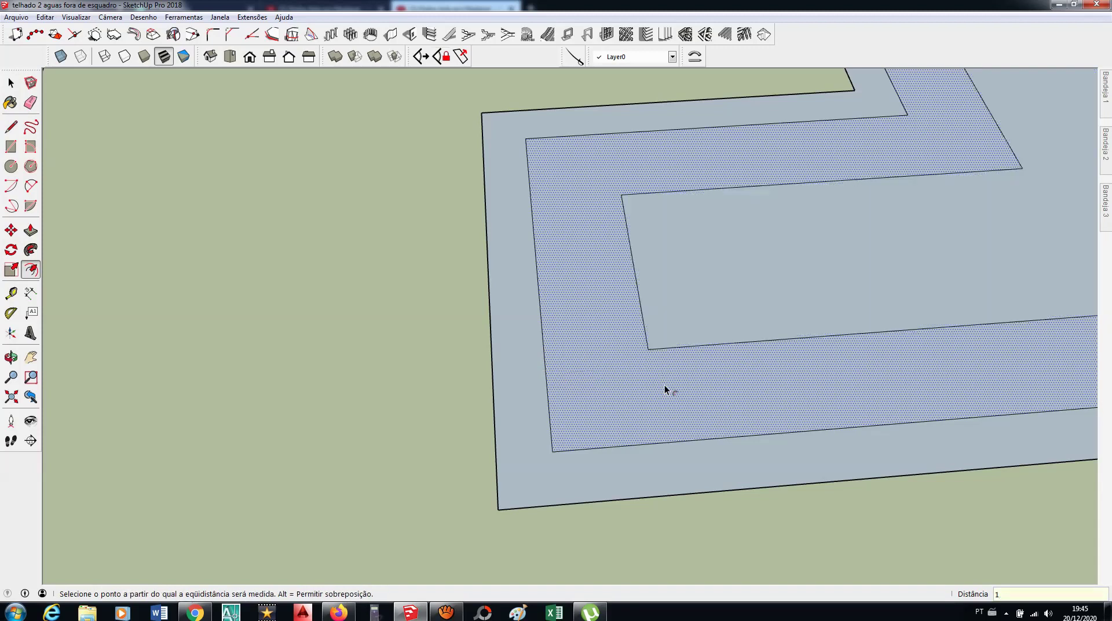
Step: Orbit to a near-plan view of the nested L-shaped outlines
{"action": "scroll", "coordinate": [623, 385], "scroll_direction": "down", "scroll_amount": 2}
{"action": "scroll", "coordinate": [623, 385], "scroll_direction": "down", "scroll_amount": 2}
{"action": "scroll", "coordinate": [608, 384], "scroll_direction": "down", "scroll_amount": 2}
{"action": "scroll", "coordinate": [825, 309], "scroll_direction": "down", "scroll_amount": 1}
{"action": "scroll", "coordinate": [926, 278], "scroll_direction": "up", "scroll_amount": 1}
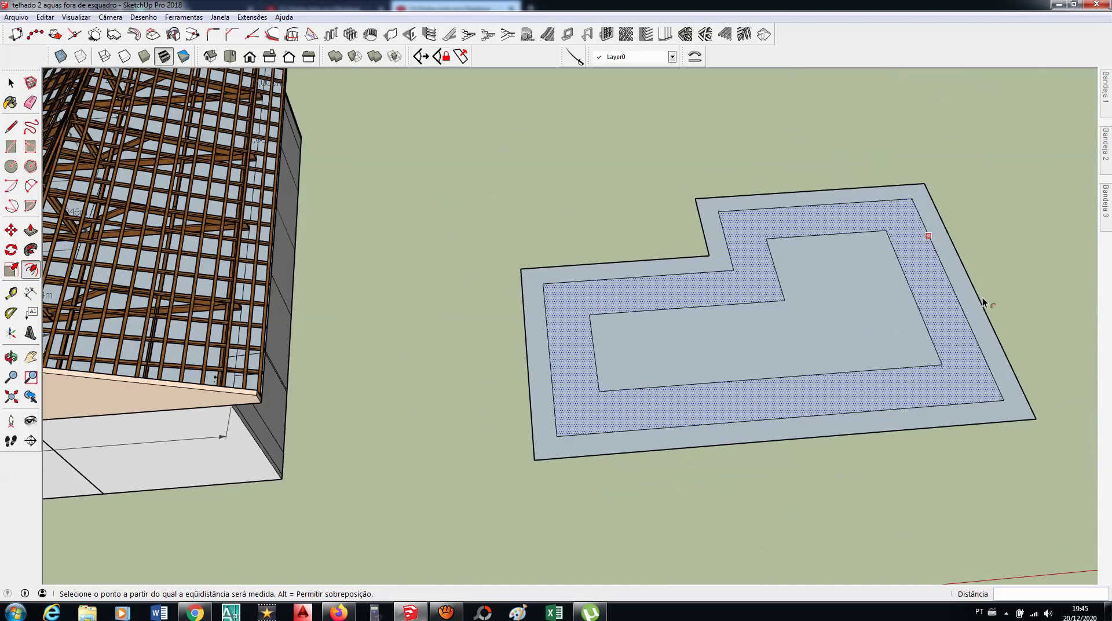
{"action": "scroll", "coordinate": [1008, 315], "scroll_direction": "up", "scroll_amount": 2}
{"action": "scroll", "coordinate": [956, 336], "scroll_direction": "up", "scroll_amount": 2}
{"action": "scroll", "coordinate": [732, 340], "scroll_direction": "down", "scroll_amount": 2}
{"action": "scroll", "coordinate": [966, 321], "scroll_direction": "up", "scroll_amount": 2}
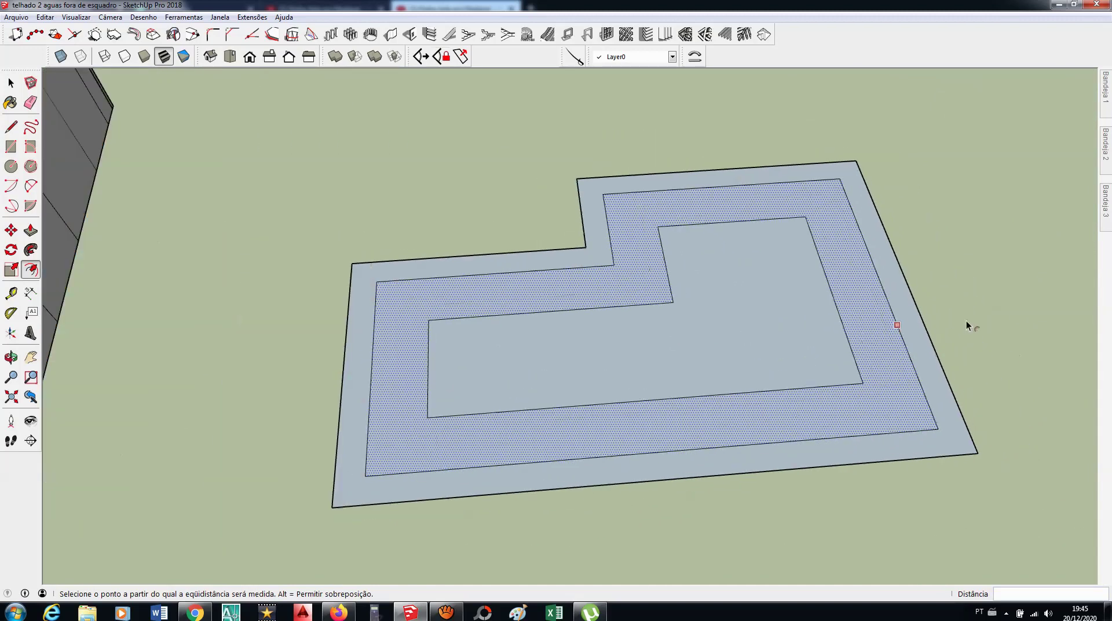
{"action": "mouse_move", "coordinate": [784, 323]}
{"action": "middle_mouse_down"}
{"action": "mouse_move", "coordinate": [786, 397]}
{"action": "mouse_move", "coordinate": [739, 442]}
{"action": "middle_mouse_up"}
{"action": "key", "text": "o"}
{"action": "left_click_drag", "start_coordinate": [660, 389], "coordinate": [640, 404]}
{"action": "key", "text": "space"}
{"action": "key", "text": "l"}
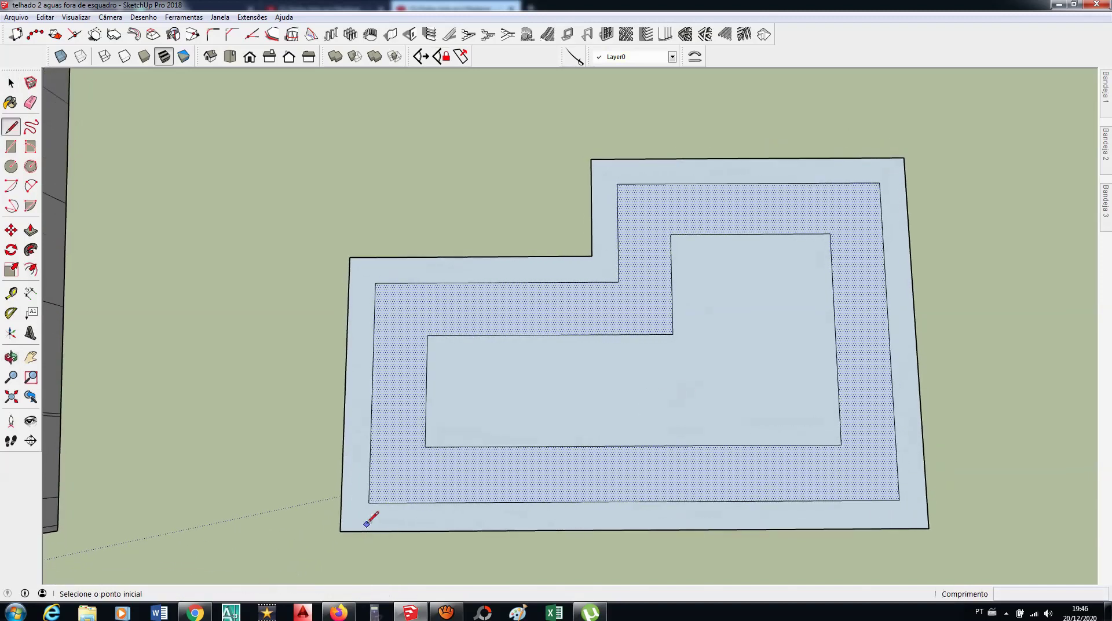
{"action": "key", "text": "space"}
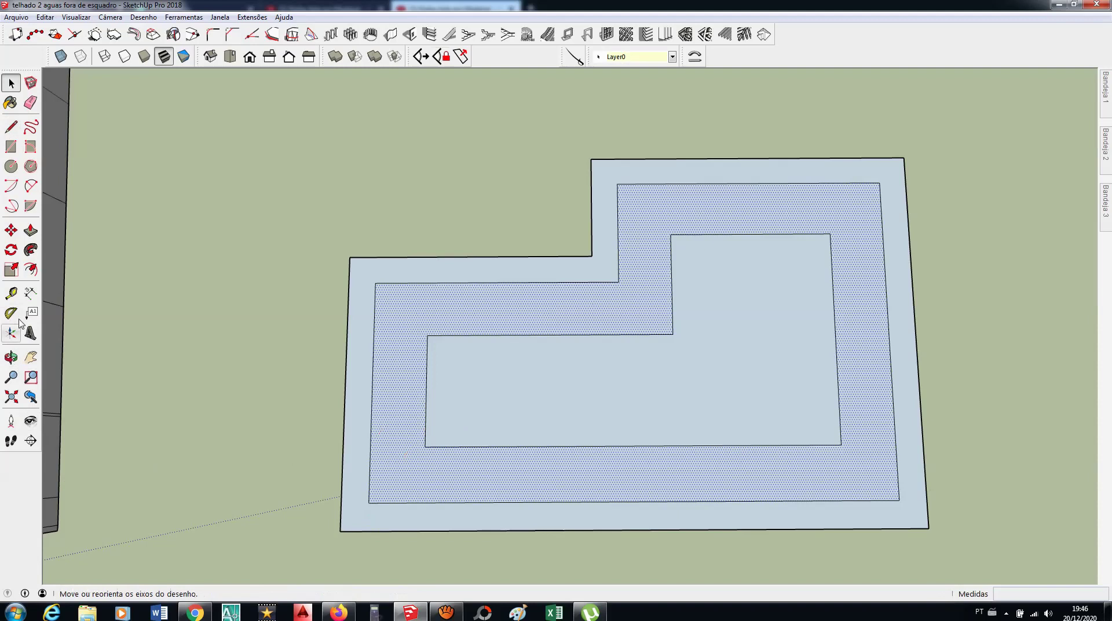
Step: Add a vertical guide and a 45° guide through the lower-left corner
{"action": "left_click", "coordinate": [11, 312]}
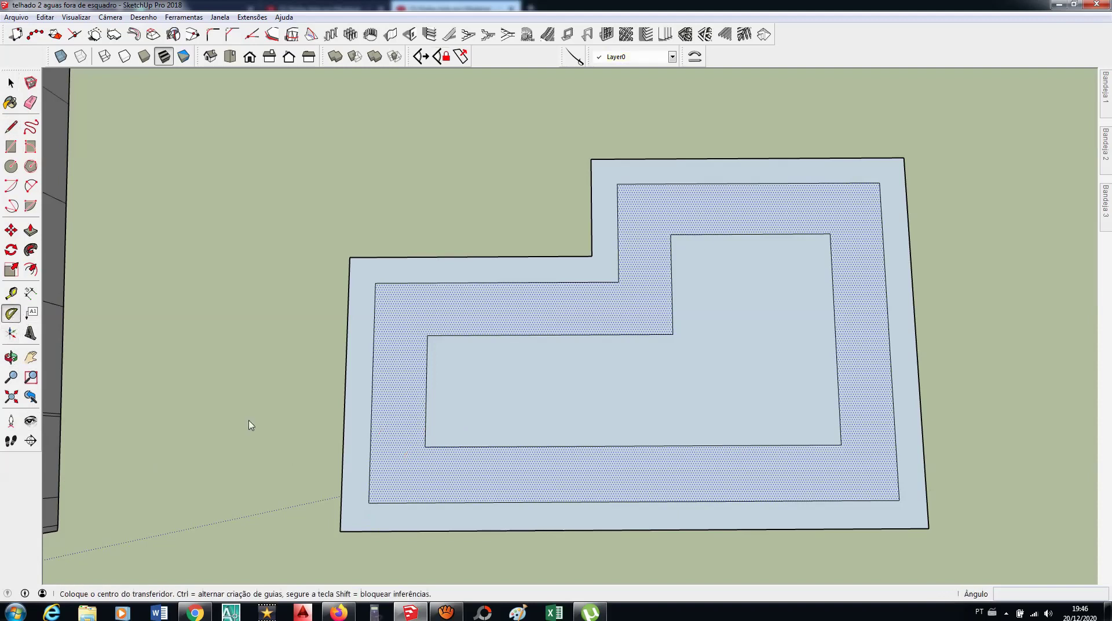
{"action": "left_click", "coordinate": [340, 531]}
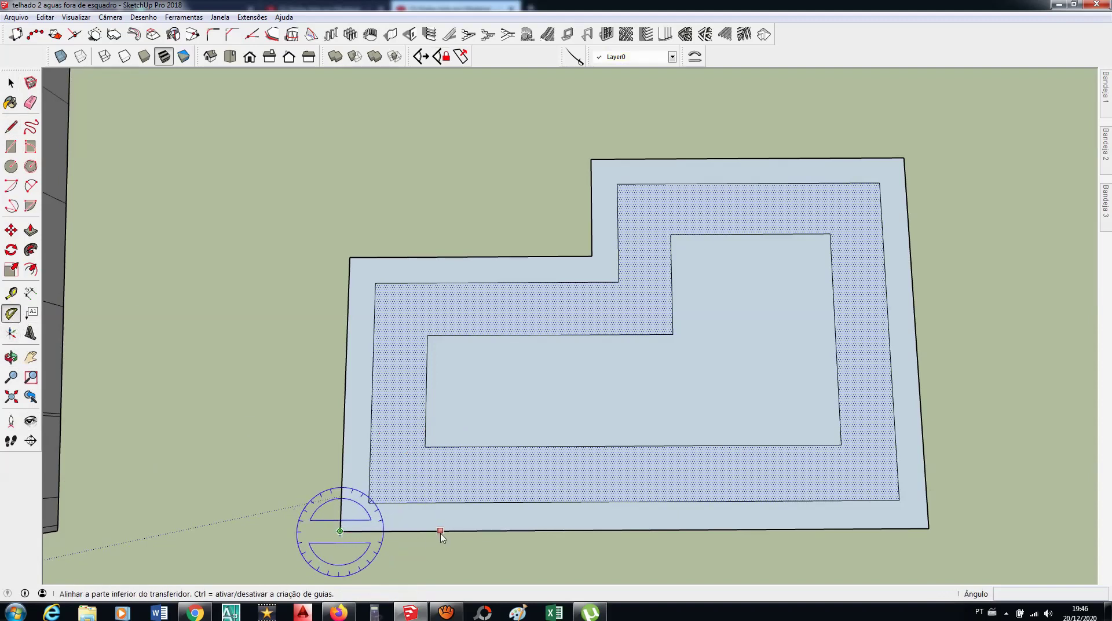
{"action": "left_click", "coordinate": [440, 531]}
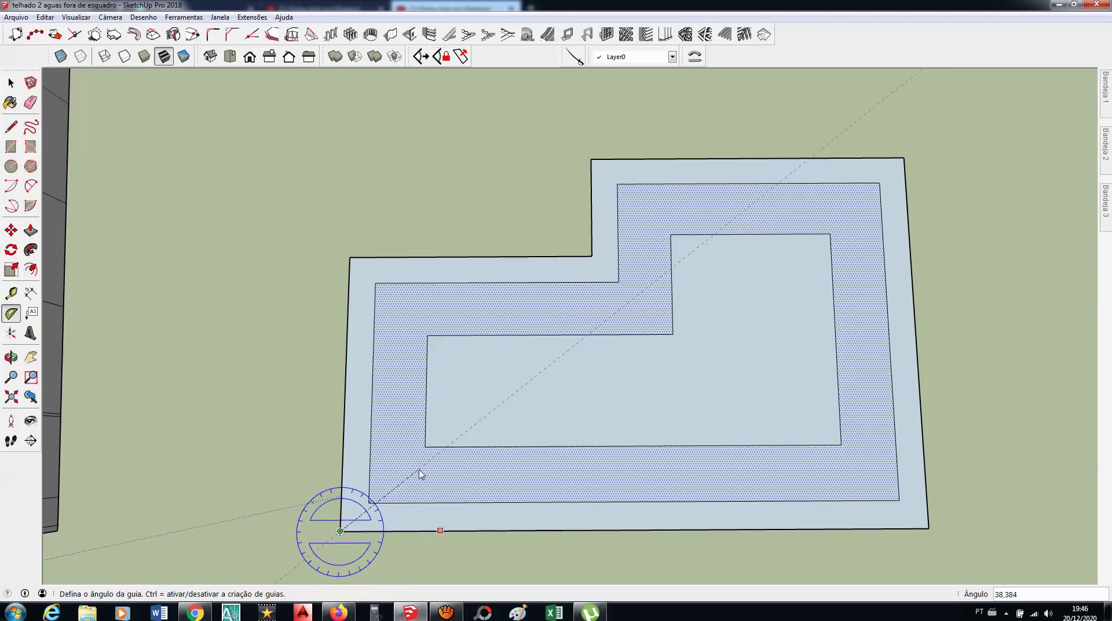
{"action": "type", "text": "90"}
{"action": "key", "text": "Return"}
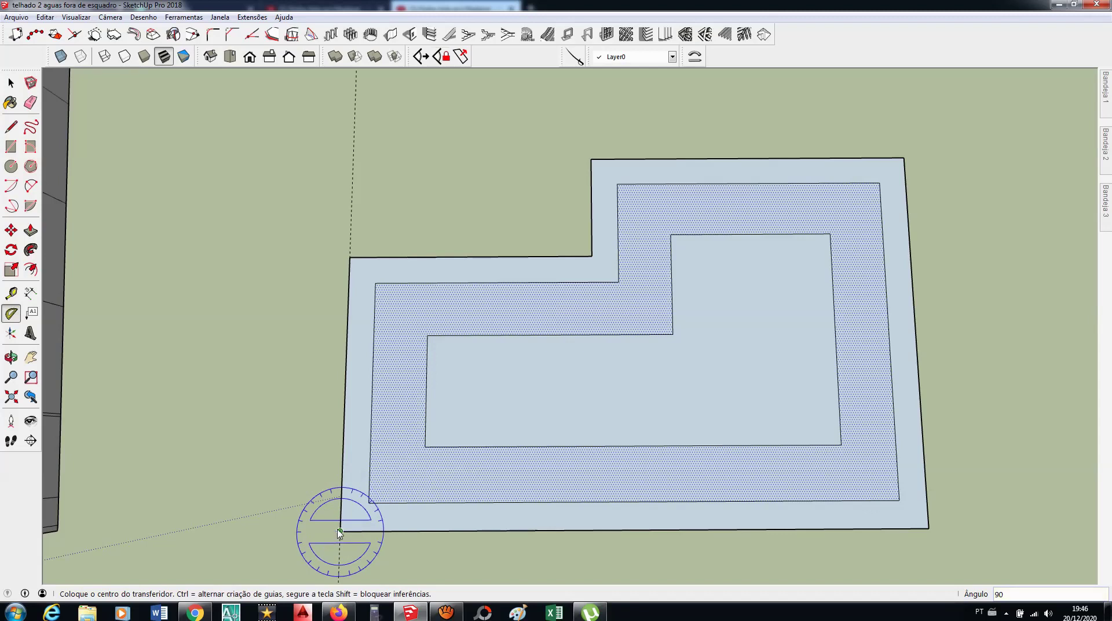
{"action": "left_click", "coordinate": [340, 530]}
{"action": "left_click", "coordinate": [411, 531]}
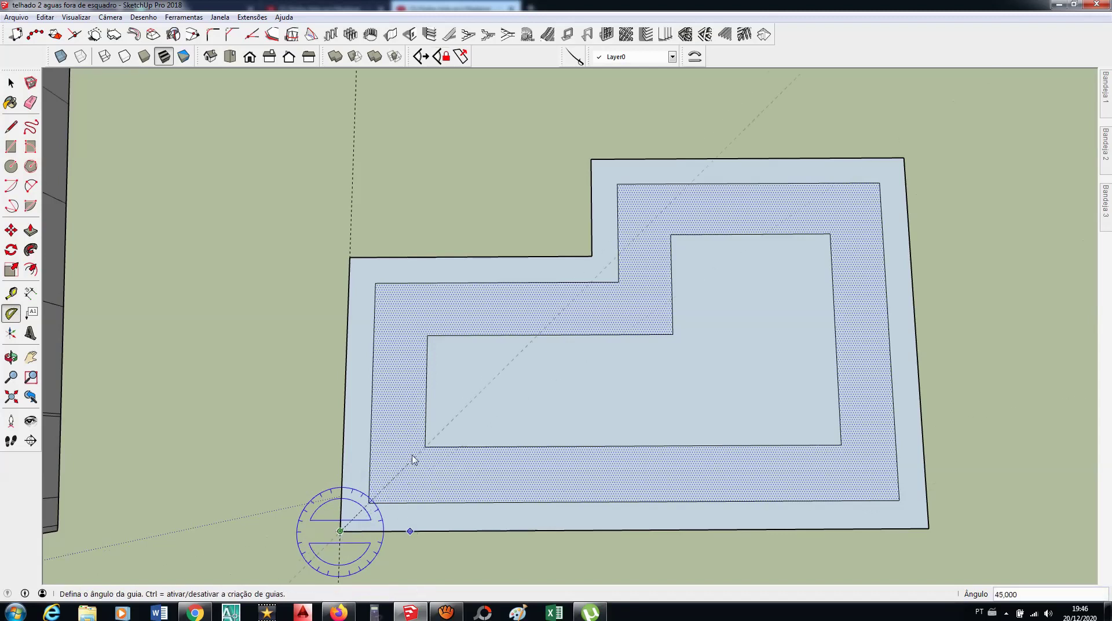
{"action": "key", "text": "Return"}
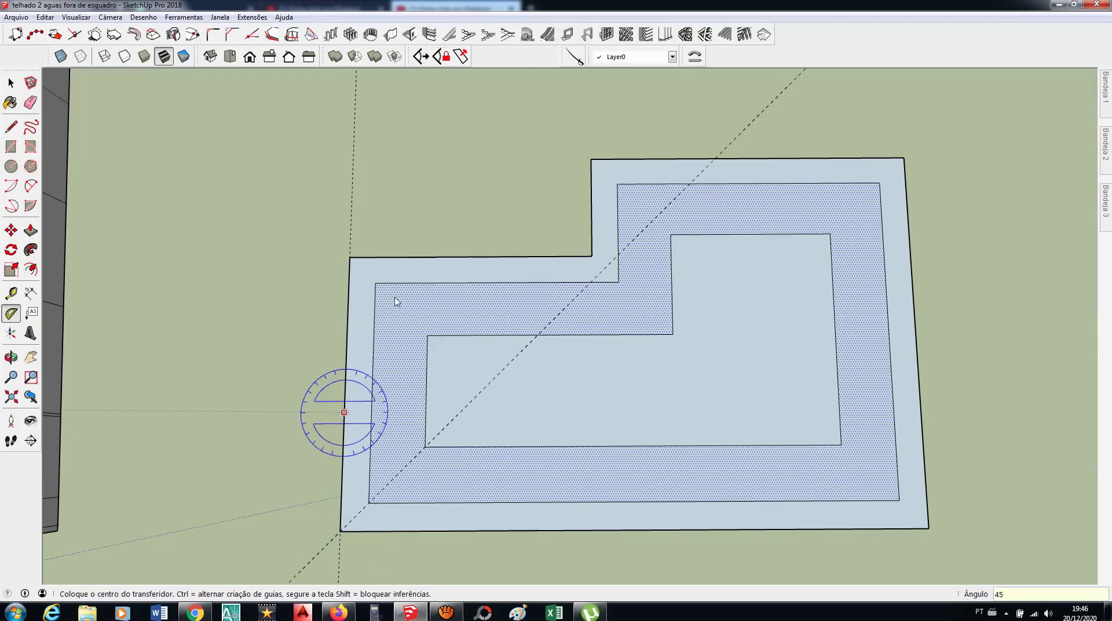
Step: Add 45° diagonal guides at the upper-left corner and the notch's inner and top corners
{"action": "left_click", "coordinate": [349, 257]}
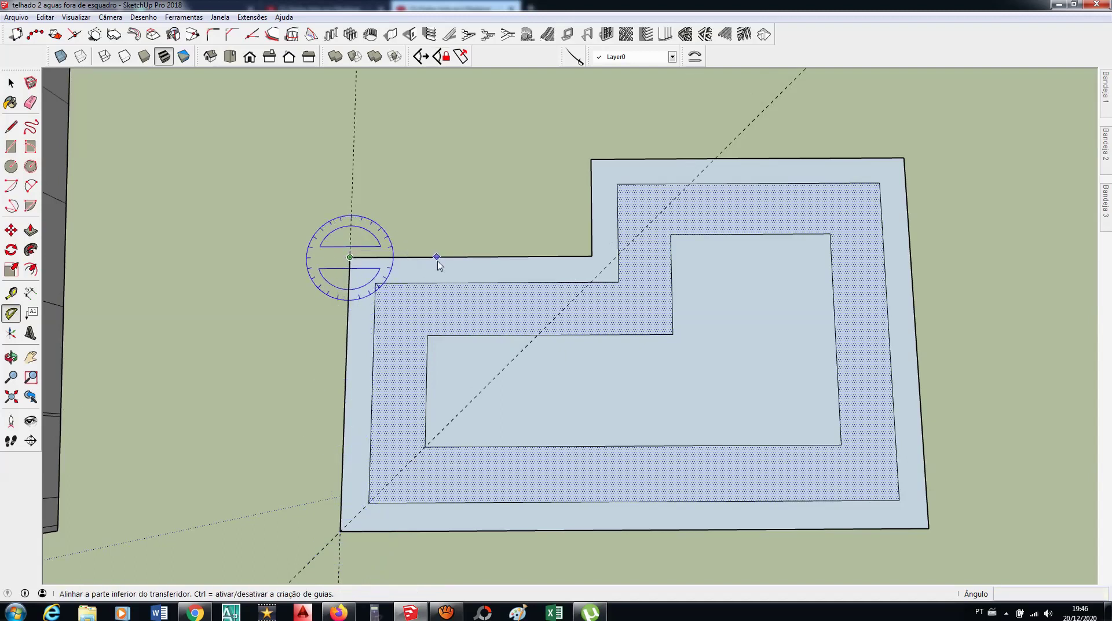
{"action": "left_click", "coordinate": [437, 256]}
{"action": "type", "text": "45"}
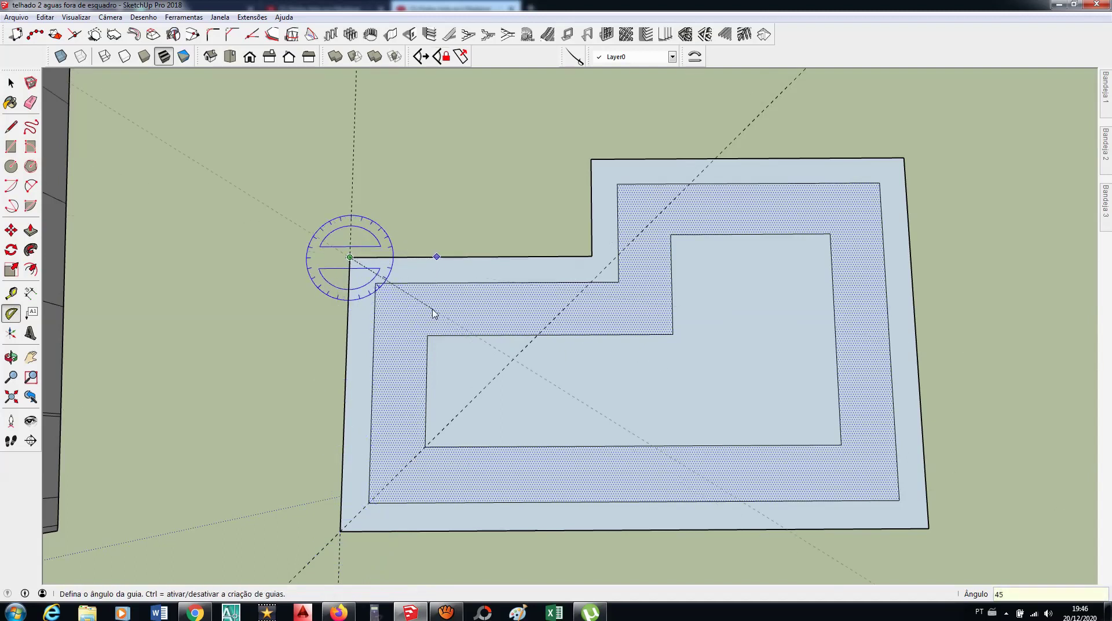
{"action": "key", "text": "Return"}
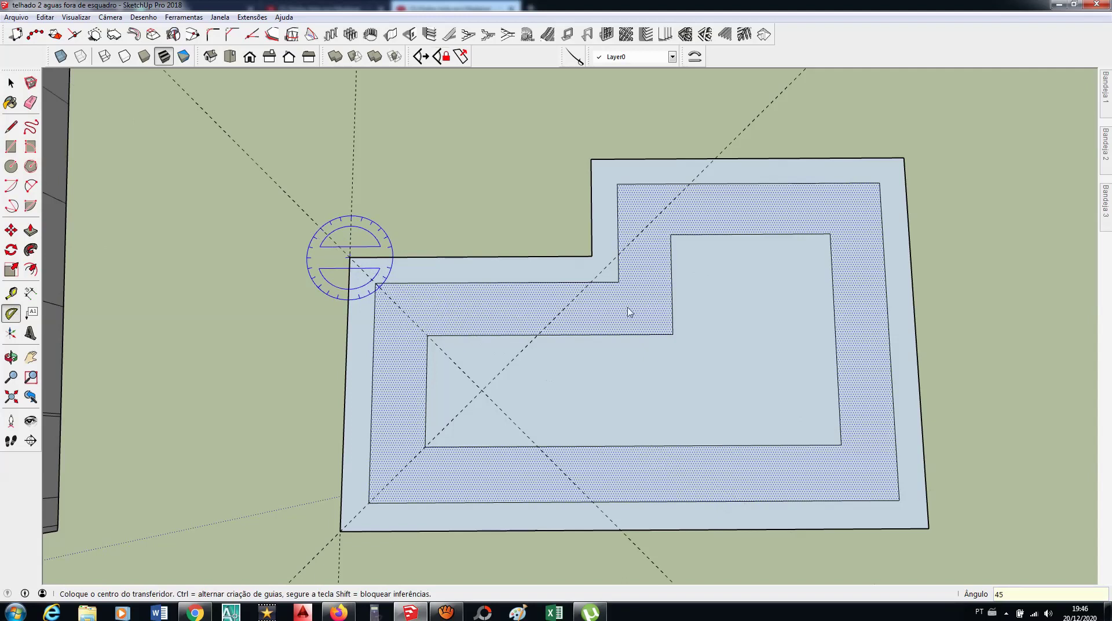
{"action": "left_click", "coordinate": [619, 282]}
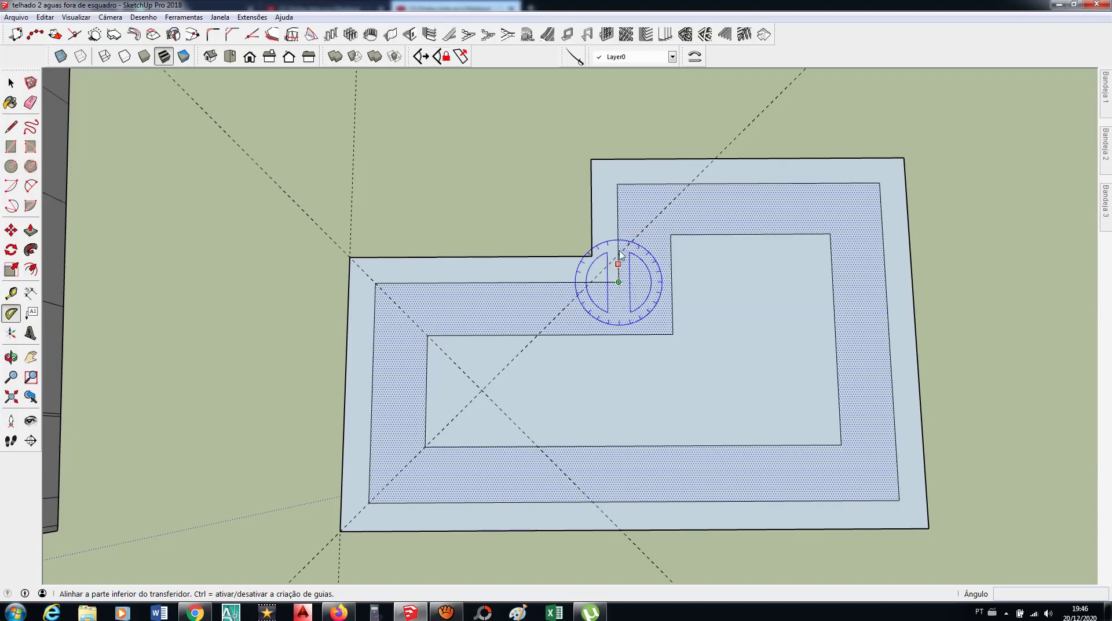
{"action": "left_click", "coordinate": [617, 232]}
{"action": "type", "text": "135"}
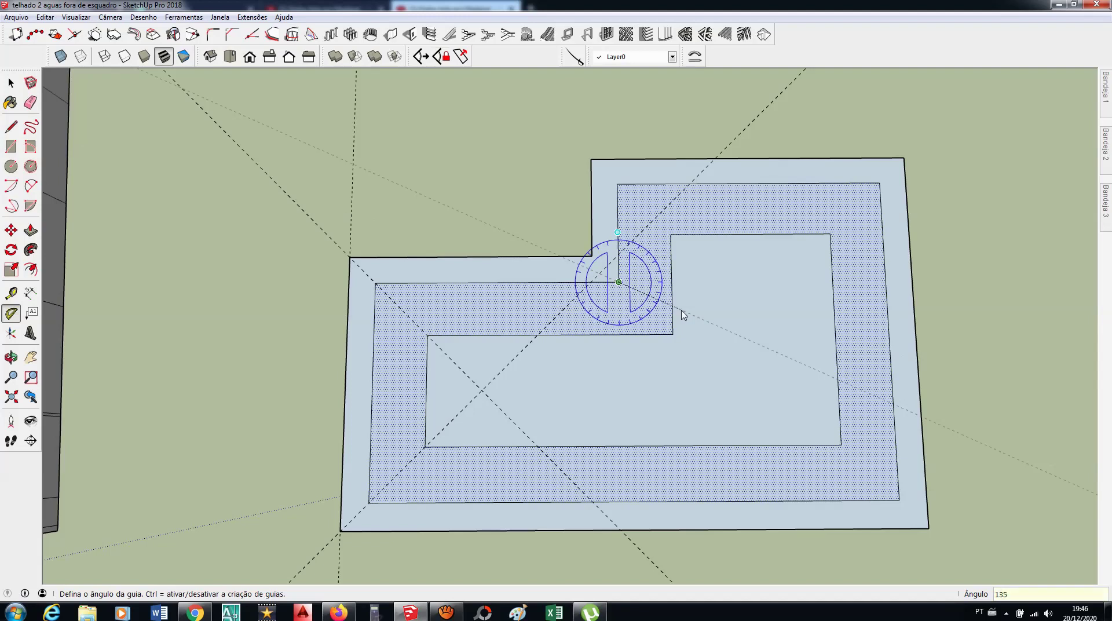
{"action": "key", "text": "Return"}
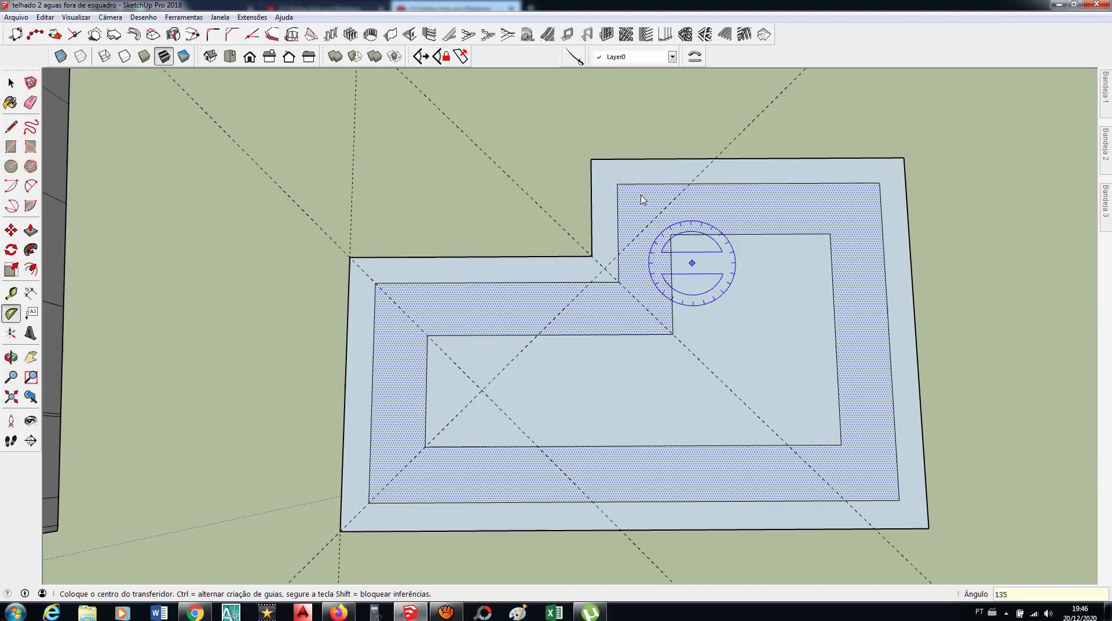
{"action": "left_click", "coordinate": [590, 159]}
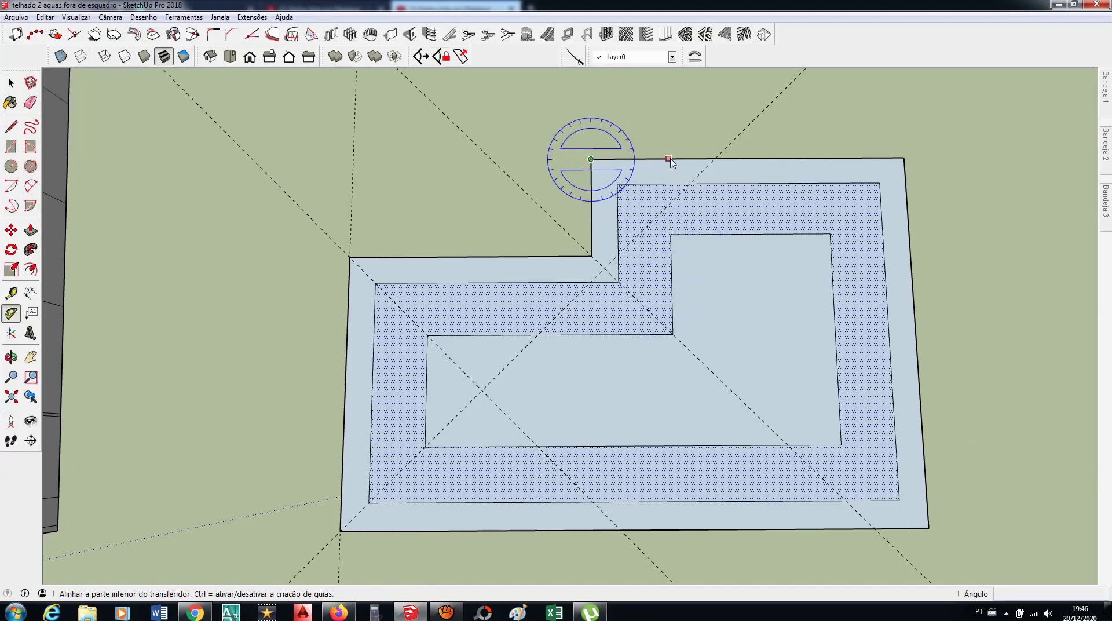
{"action": "left_click", "coordinate": [669, 159]}
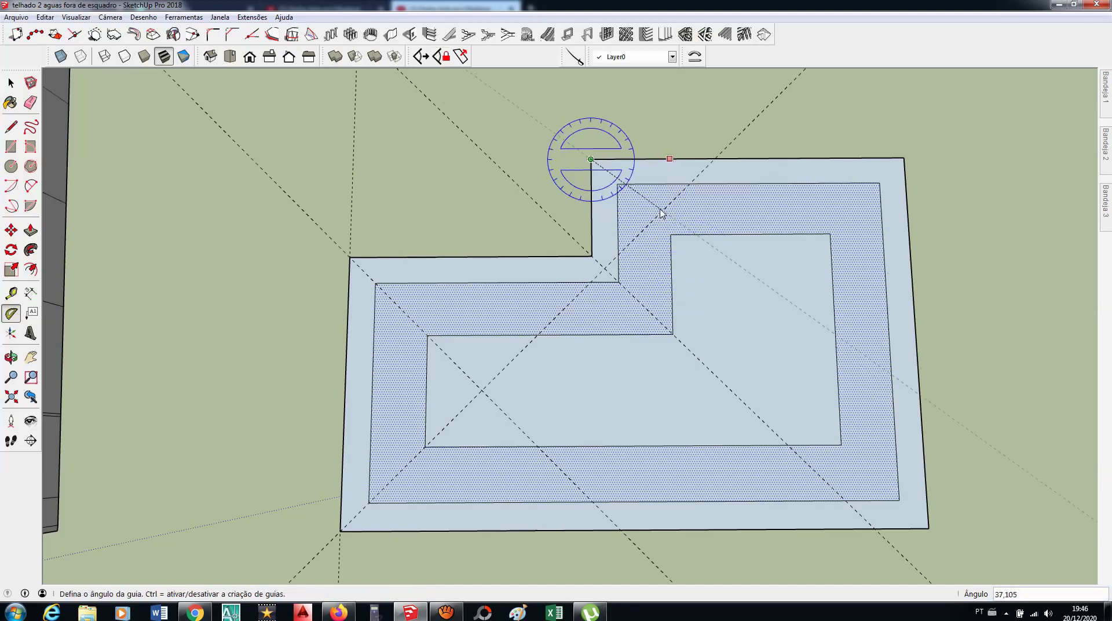
{"action": "key", "text": "Return"}
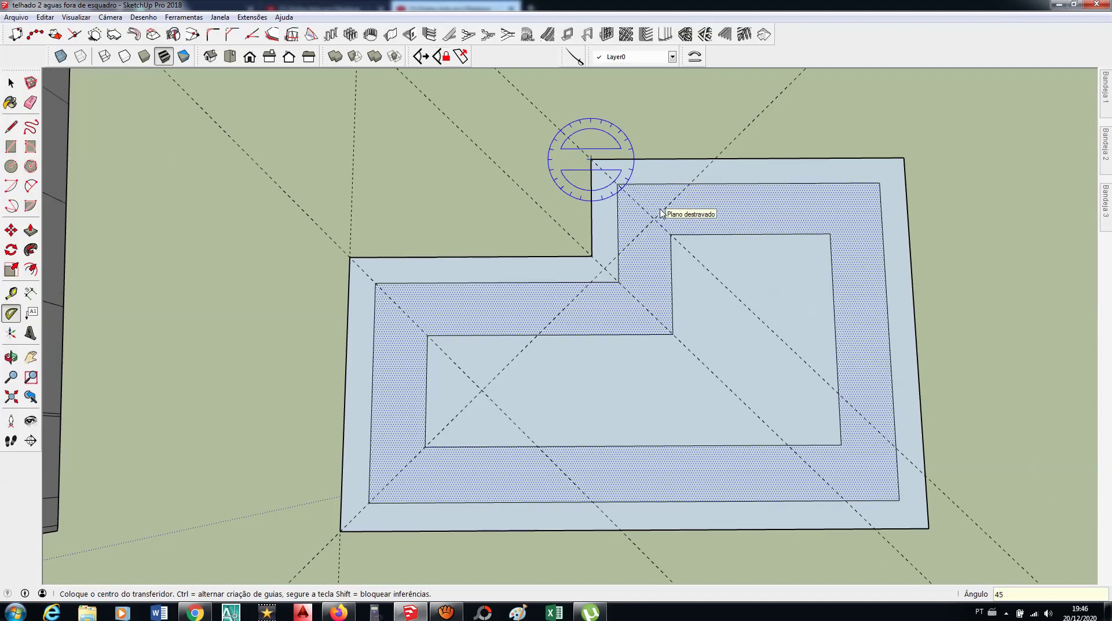
Step: Add 45° guides through the top-right and bottom-right corners
{"action": "left_click", "coordinate": [904, 158]}
{"action": "left_click", "coordinate": [839, 157]}
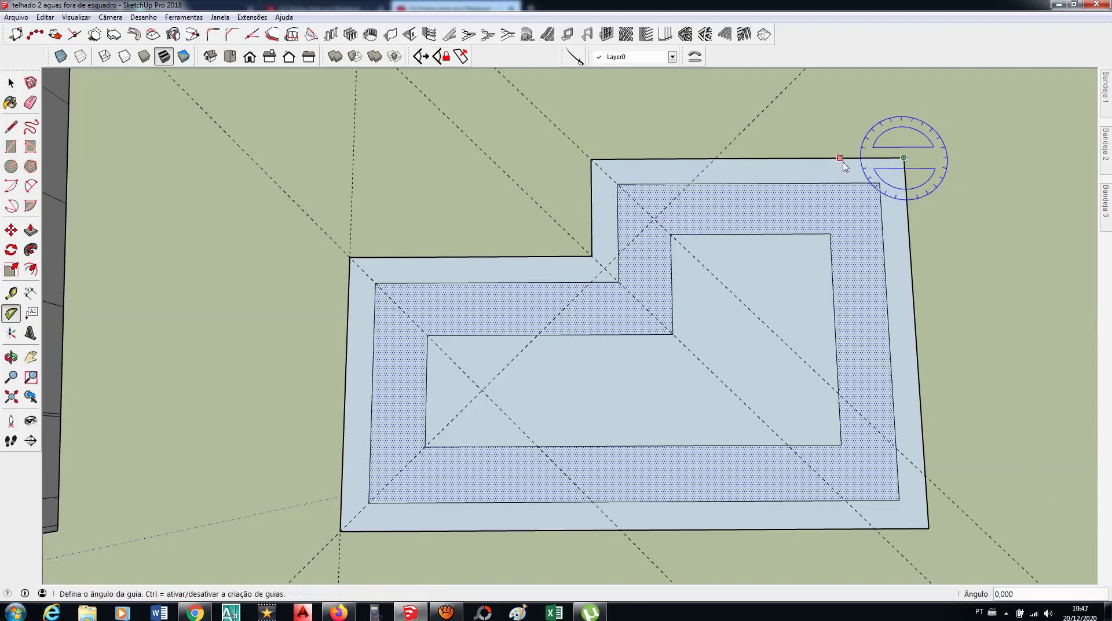
{"action": "type", "text": "45"}
{"action": "key", "text": "Return"}
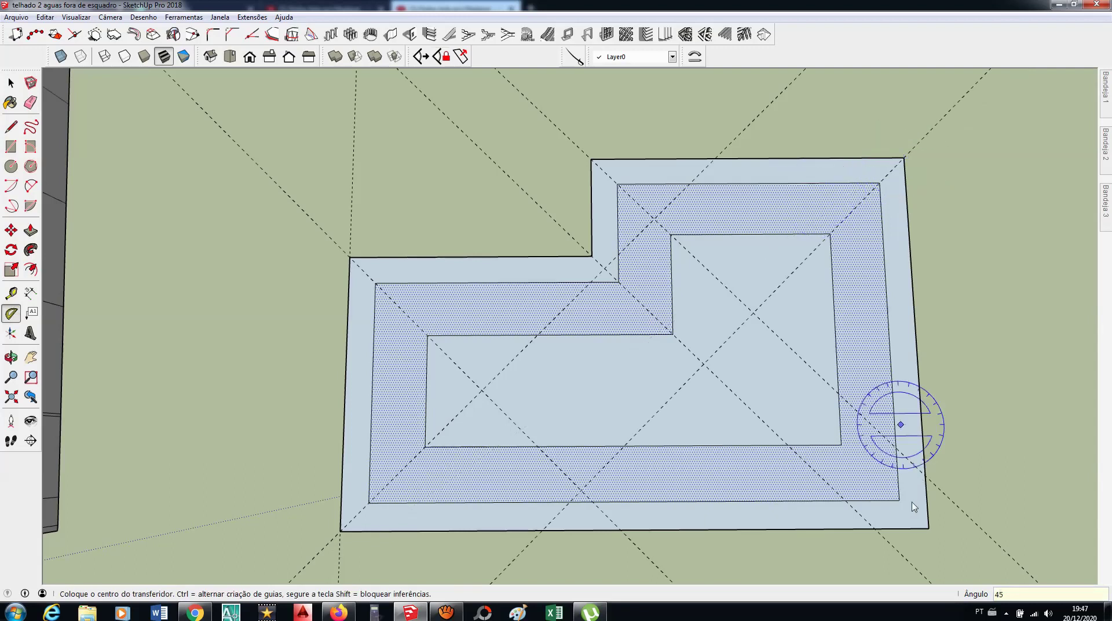
{"action": "left_click", "coordinate": [928, 528]}
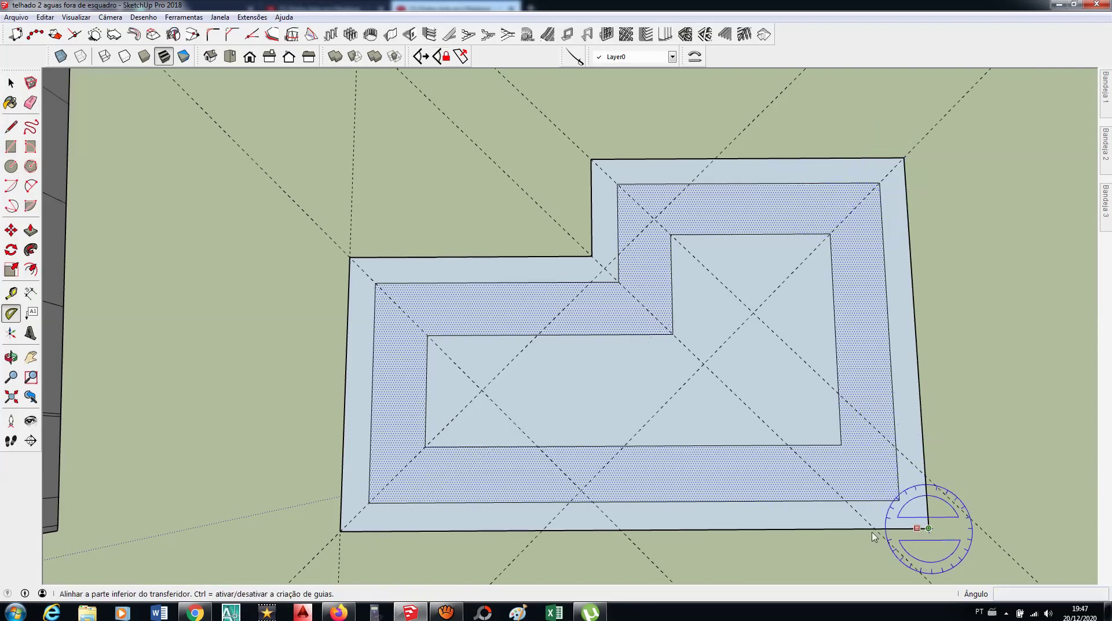
{"action": "left_click", "coordinate": [817, 529]}
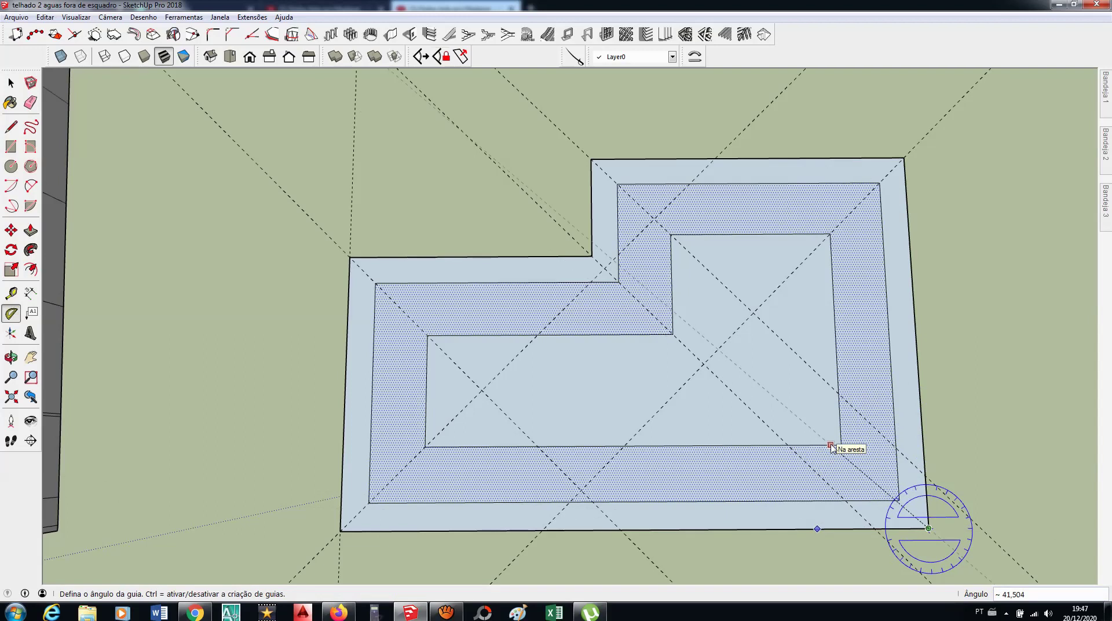
{"action": "key", "text": "Return"}
{"action": "key", "text": "space"}
Step: Draw hip lines from the top-right corner and both left corners to their guide intersections
{"action": "key", "text": "l"}
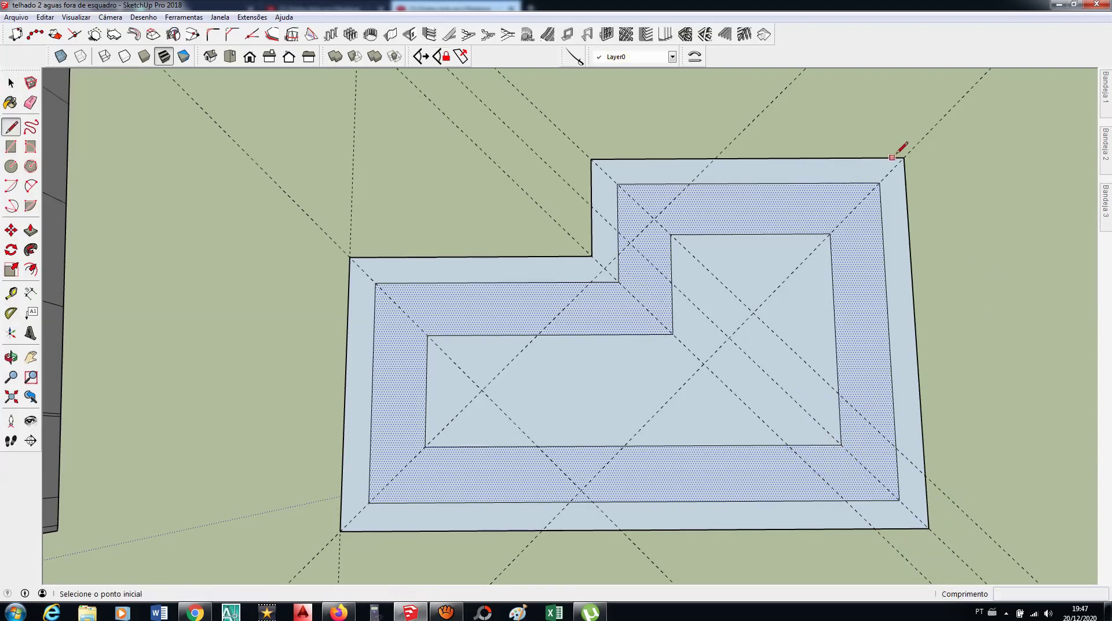
{"action": "left_click", "coordinate": [903, 157]}
{"action": "left_click", "coordinate": [752, 312]}
{"action": "left_click", "coordinate": [598, 167]}
{"action": "key", "text": "space"}
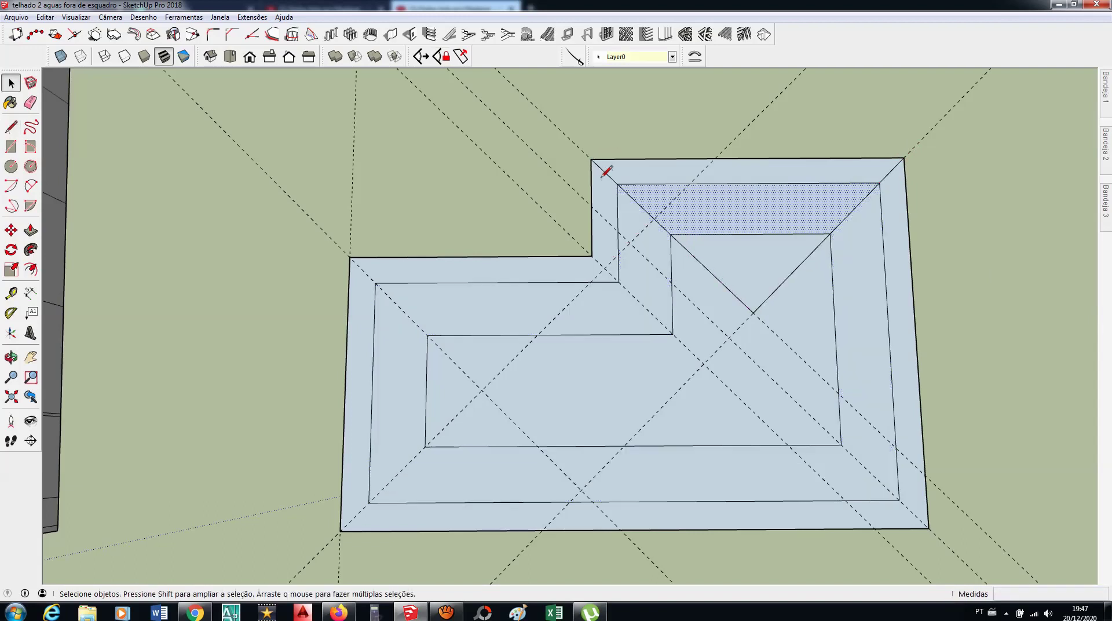
{"action": "key", "text": "l"}
{"action": "left_click", "coordinate": [350, 256]}
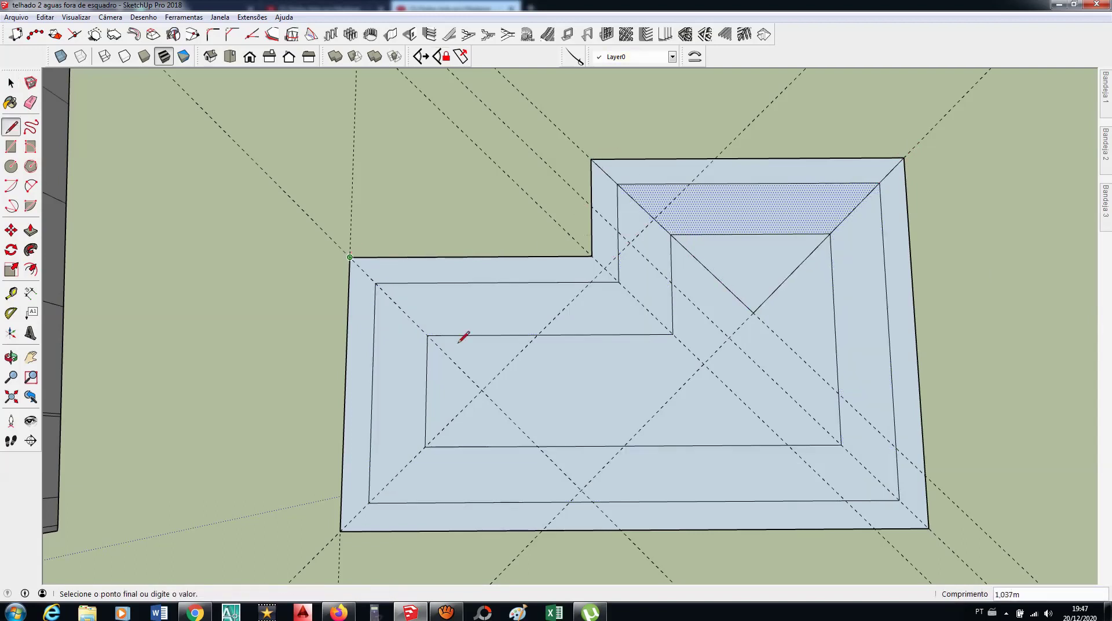
{"action": "left_click", "coordinate": [482, 390]}
{"action": "left_click", "coordinate": [341, 530]}
{"action": "key", "text": "space"}
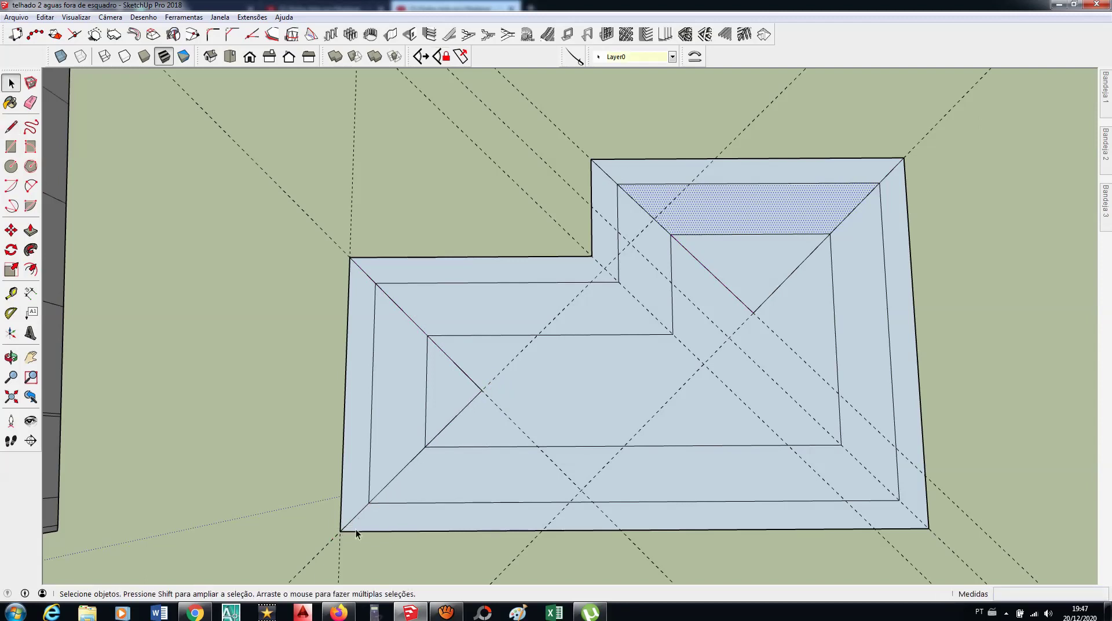
Step: Draw the horizontal ridge from the left hip meeting point and a valley line from the inner corner
{"action": "key", "text": "l"}
{"action": "left_click", "coordinate": [482, 390]}
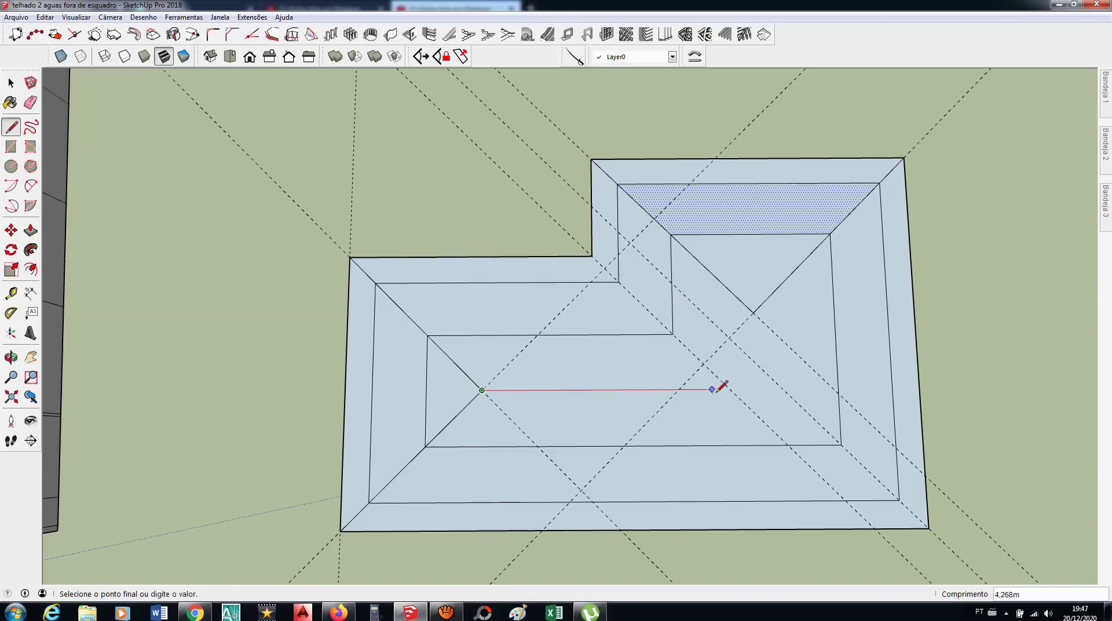
{"action": "left_click", "coordinate": [781, 389]}
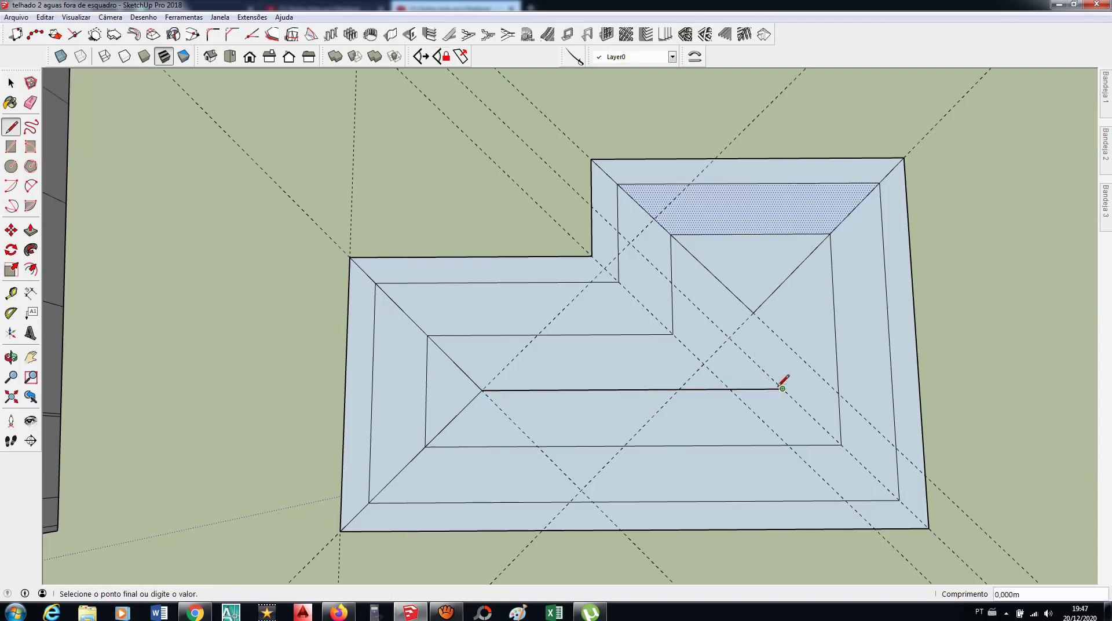
{"action": "left_click", "coordinate": [928, 528]}
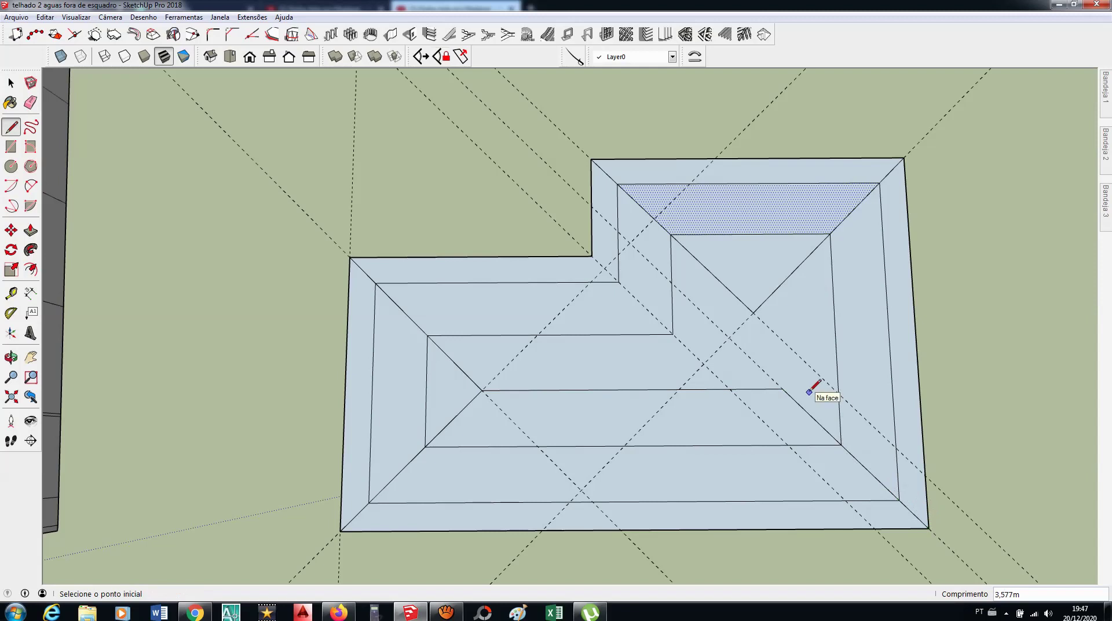
{"action": "key", "text": "space"}
{"action": "key", "text": "l"}
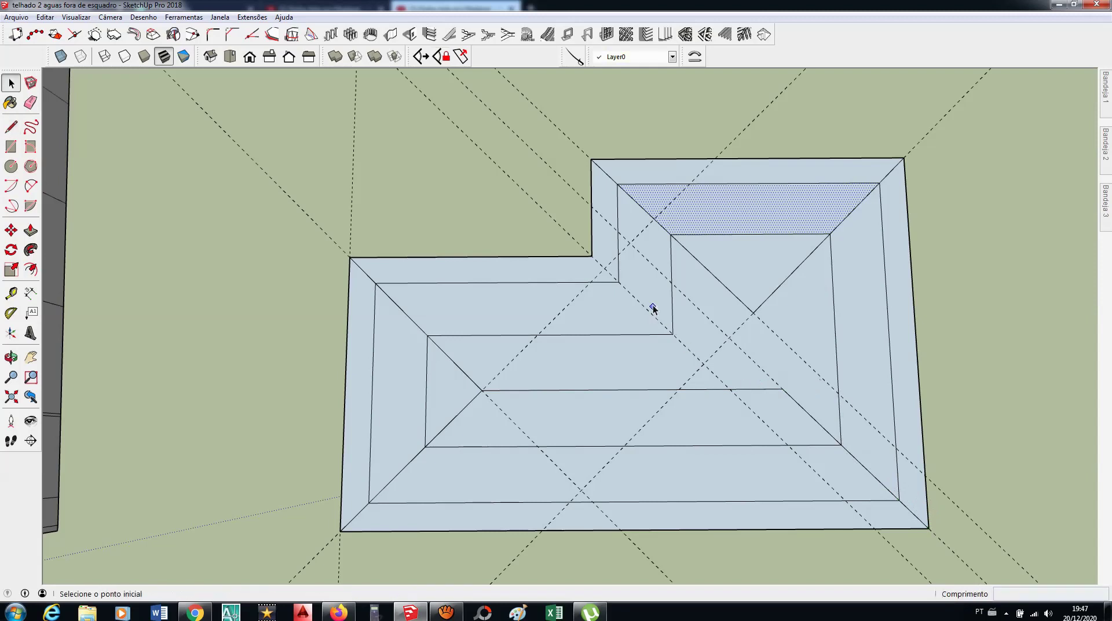
{"action": "left_click", "coordinate": [591, 255]}
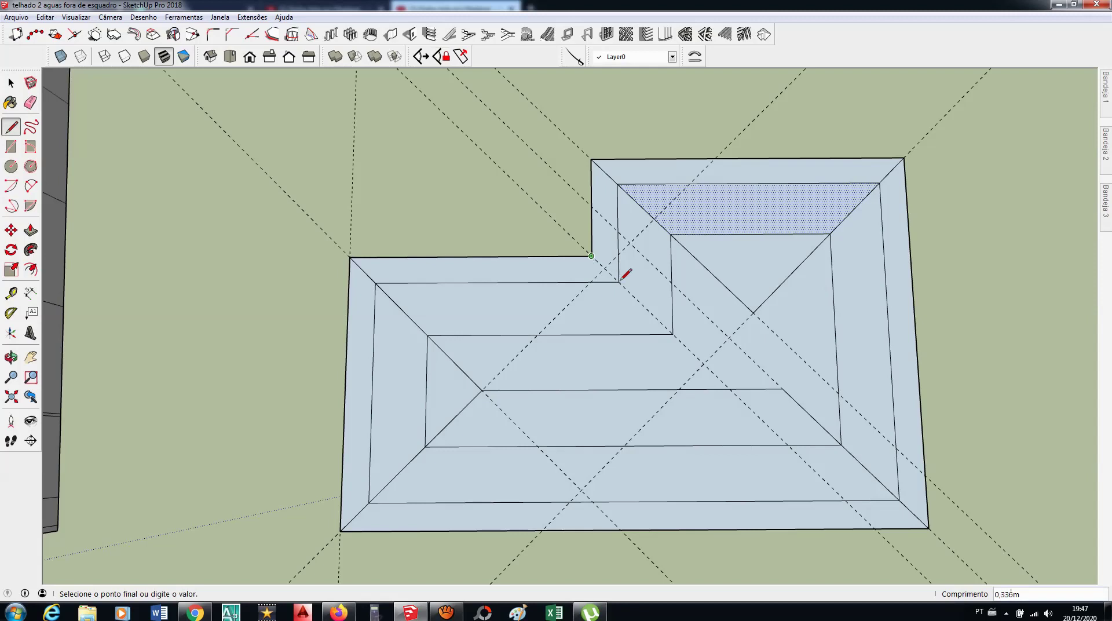
{"action": "left_click", "coordinate": [730, 387]}
{"action": "key", "text": "space"}
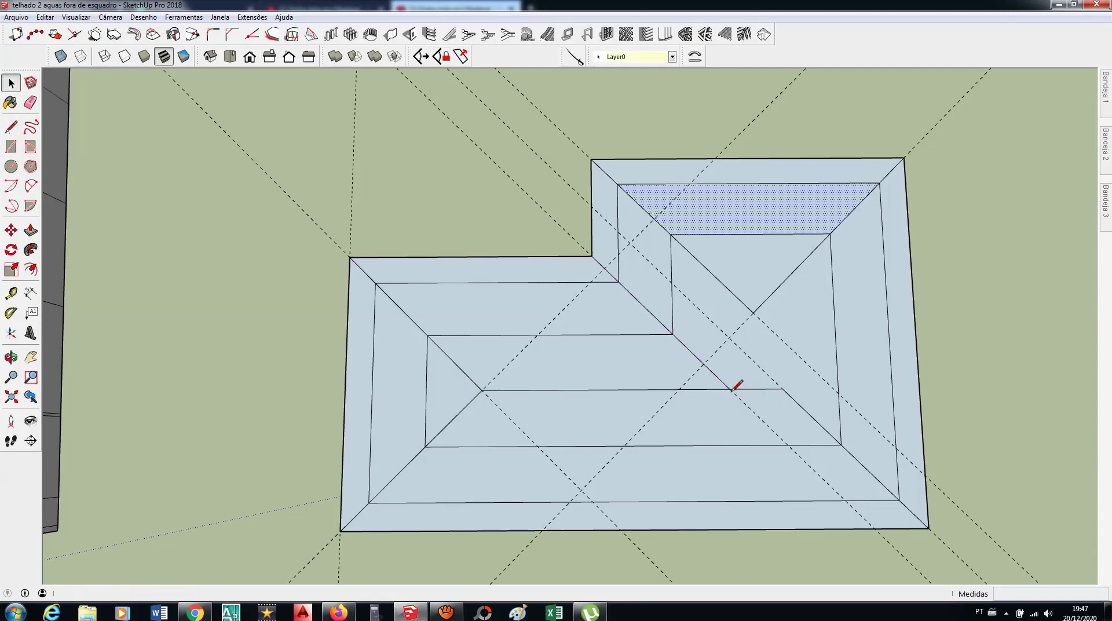
{"action": "scroll", "coordinate": [732, 364], "scroll_direction": "up", "scroll_amount": 2}
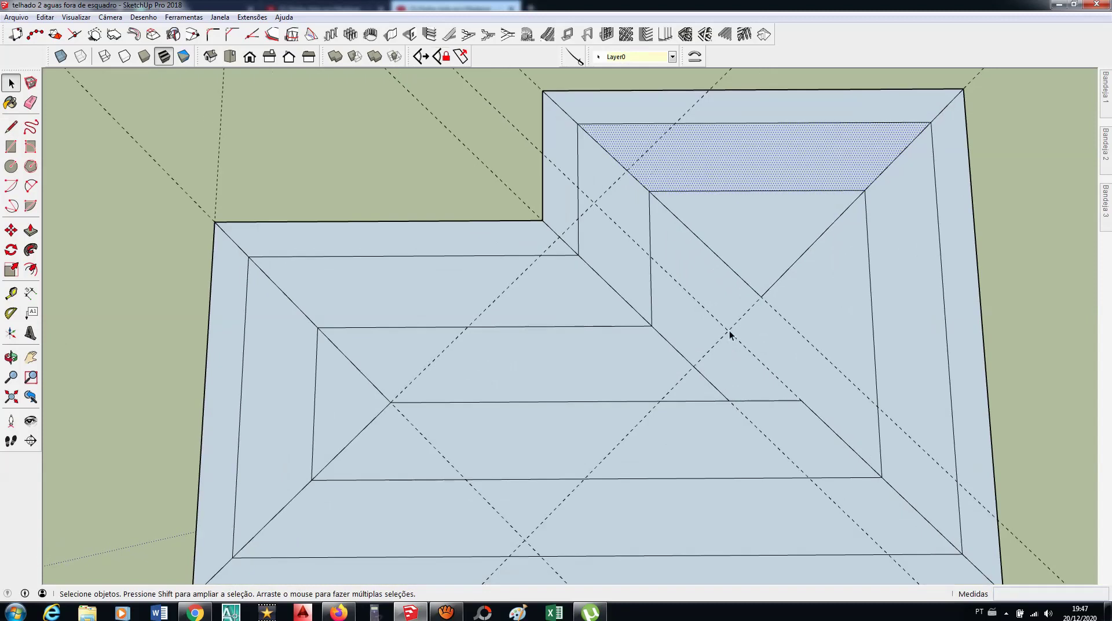
Step: Draw a short diagonal connector and move it onto the ridge's end point
{"action": "key", "text": "l"}
{"action": "left_click", "coordinate": [728, 331]}
{"action": "left_click", "coordinate": [693, 365]}
{"action": "key", "text": "space"}
{"action": "left_click", "coordinate": [716, 345]}
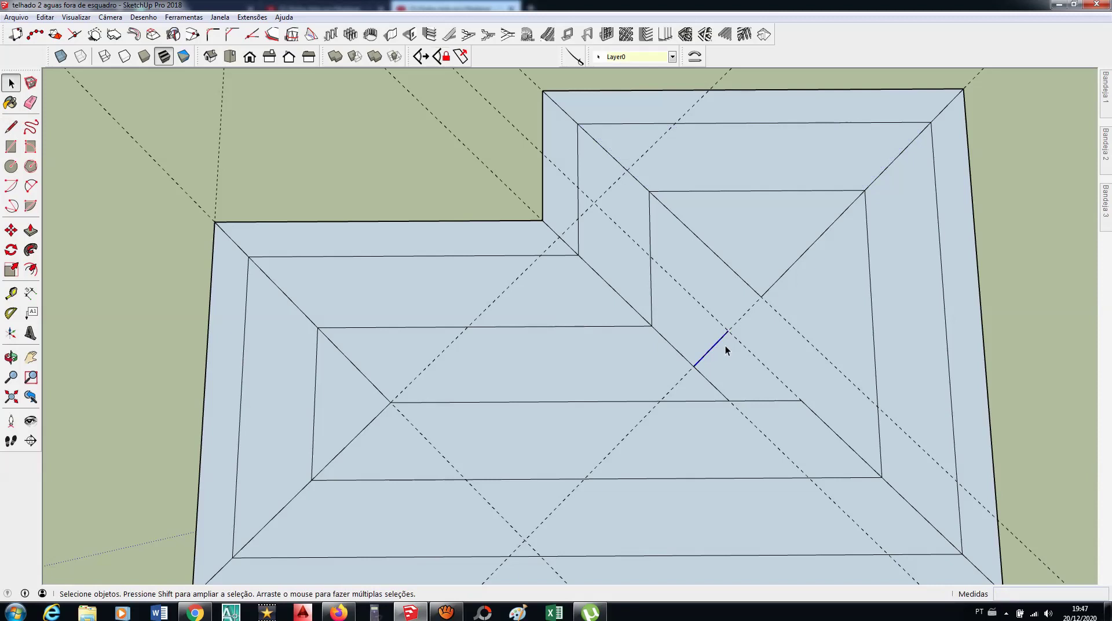
{"action": "key", "text": "m"}
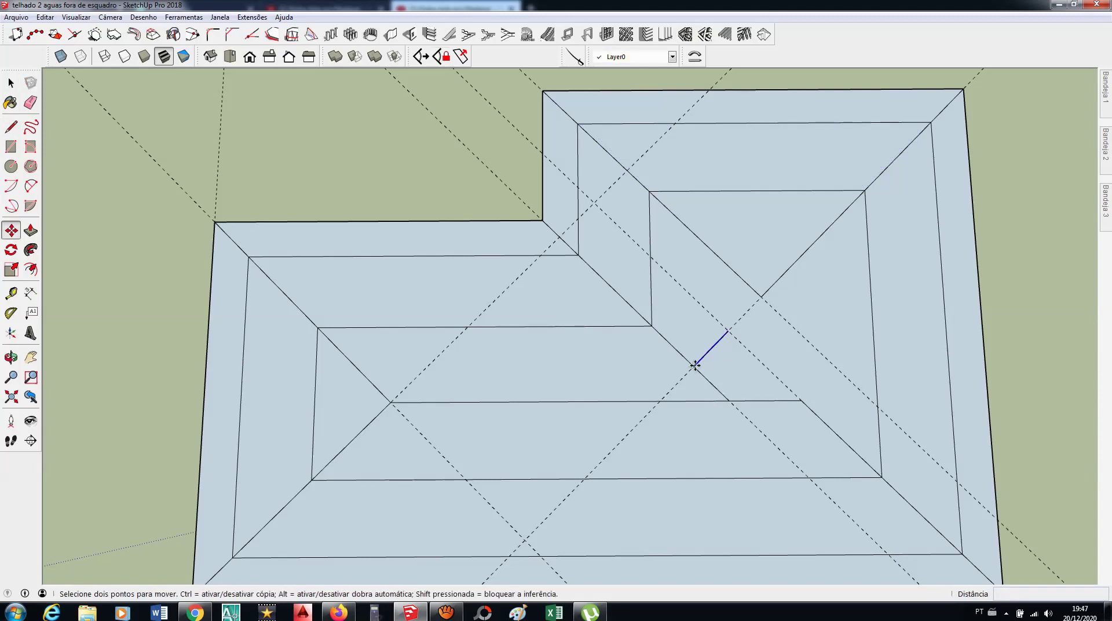
{"action": "left_click", "coordinate": [694, 365]}
{"action": "left_click", "coordinate": [730, 401]}
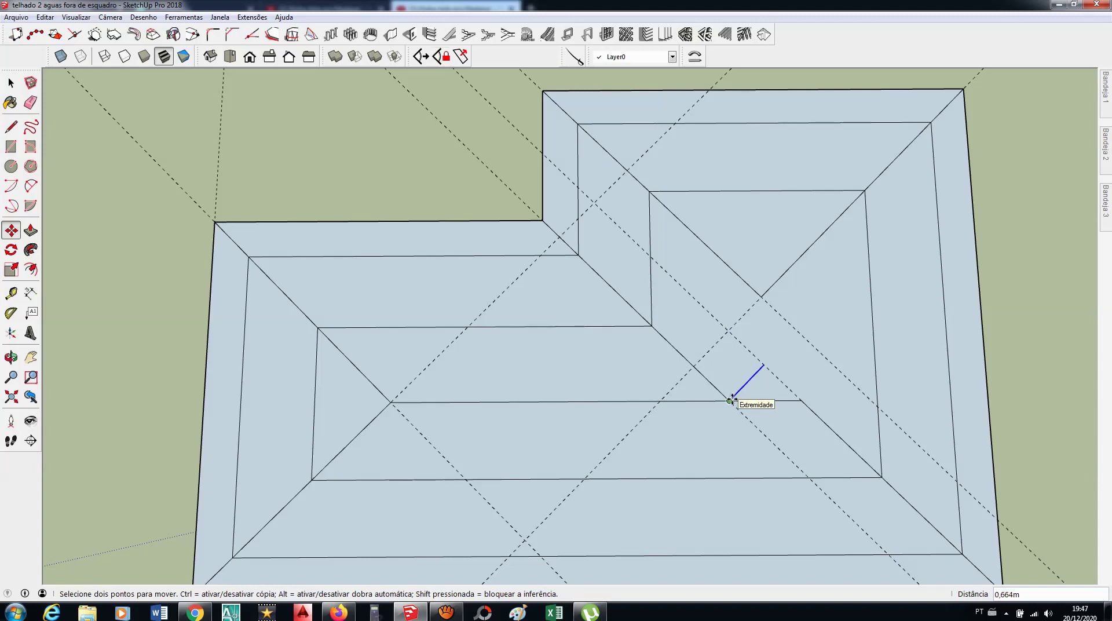
{"action": "key", "text": "space"}
Step: Draw a vertical line from the right wing's hip meeting point down to the connector
{"action": "key", "text": "l"}
{"action": "left_click", "coordinate": [760, 296]}
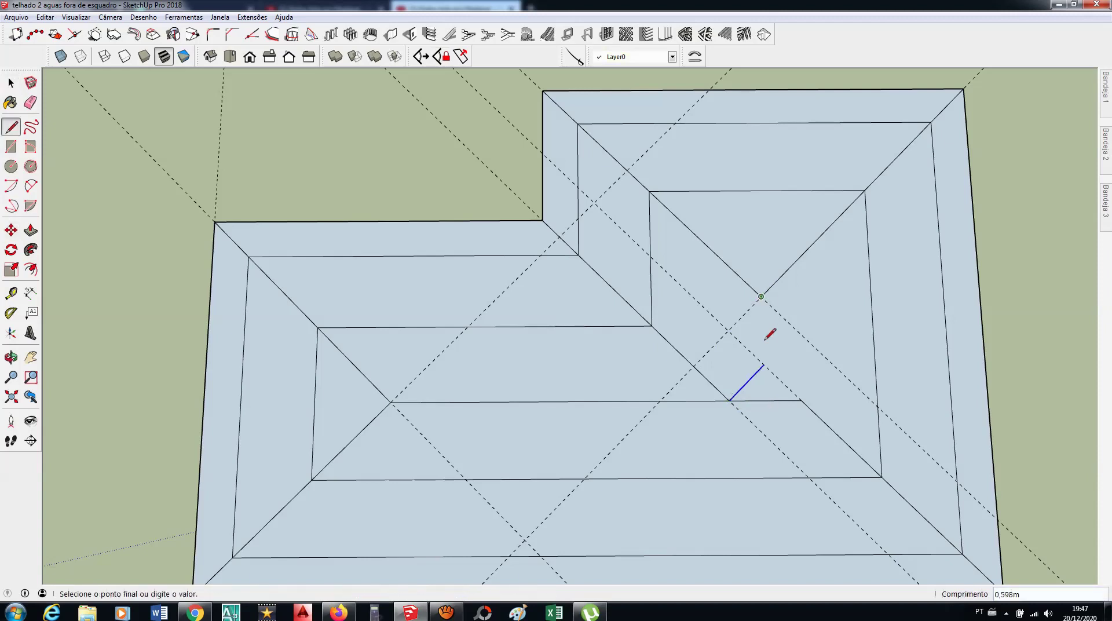
{"action": "left_click", "coordinate": [763, 365]}
{"action": "key", "text": "space"}
{"action": "left_click", "coordinate": [777, 400]}
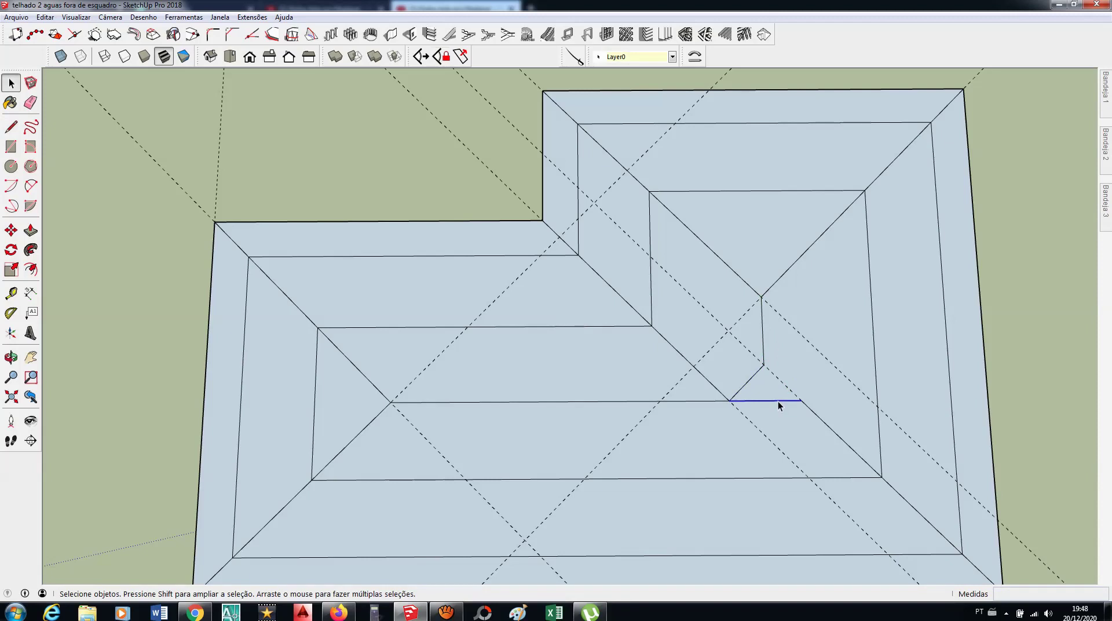
{"action": "key", "text": "l"}
{"action": "left_click", "coordinate": [763, 364]}
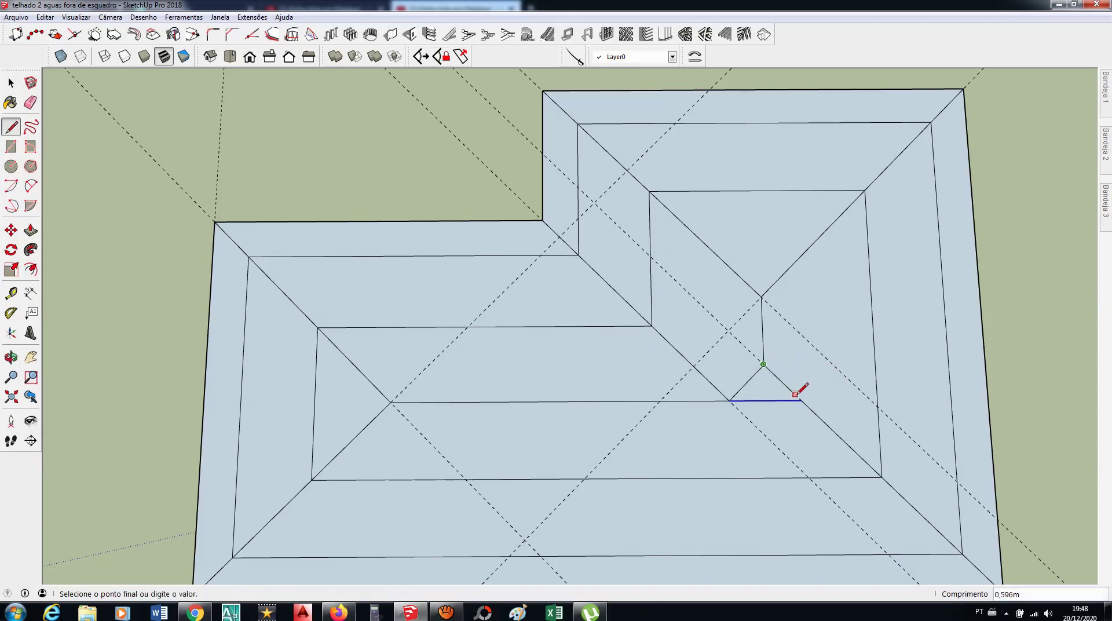
{"action": "key", "text": "space"}
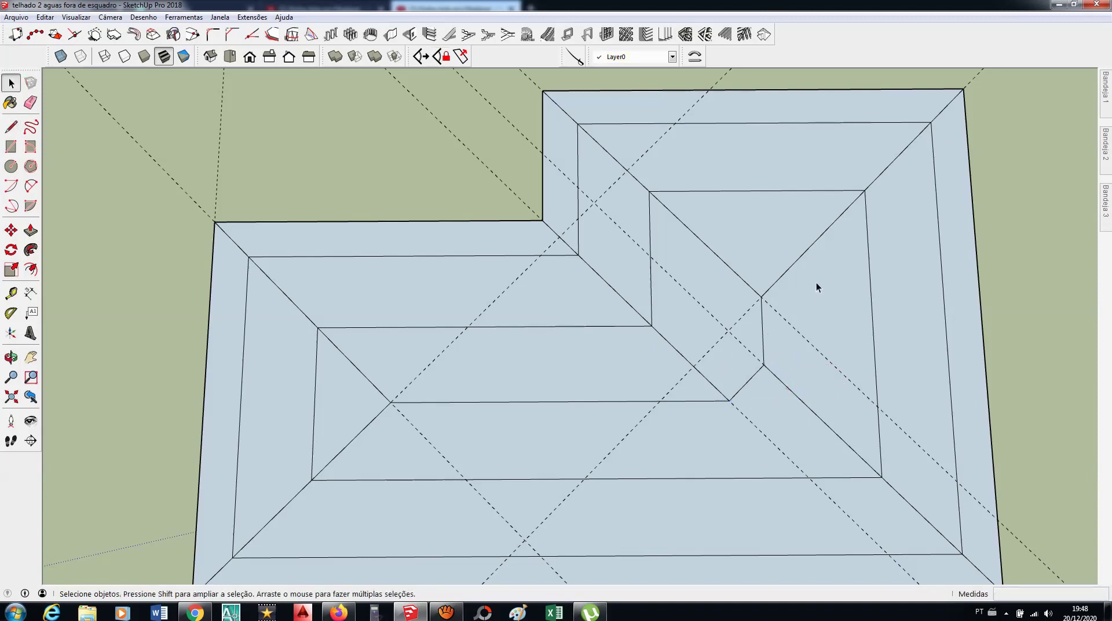
{"action": "scroll", "coordinate": [729, 294], "scroll_direction": "down", "scroll_amount": 1}
{"action": "scroll", "coordinate": [728, 294], "scroll_direction": "down", "scroll_amount": 1}
{"action": "scroll", "coordinate": [717, 274], "scroll_direction": "down", "scroll_amount": 2}
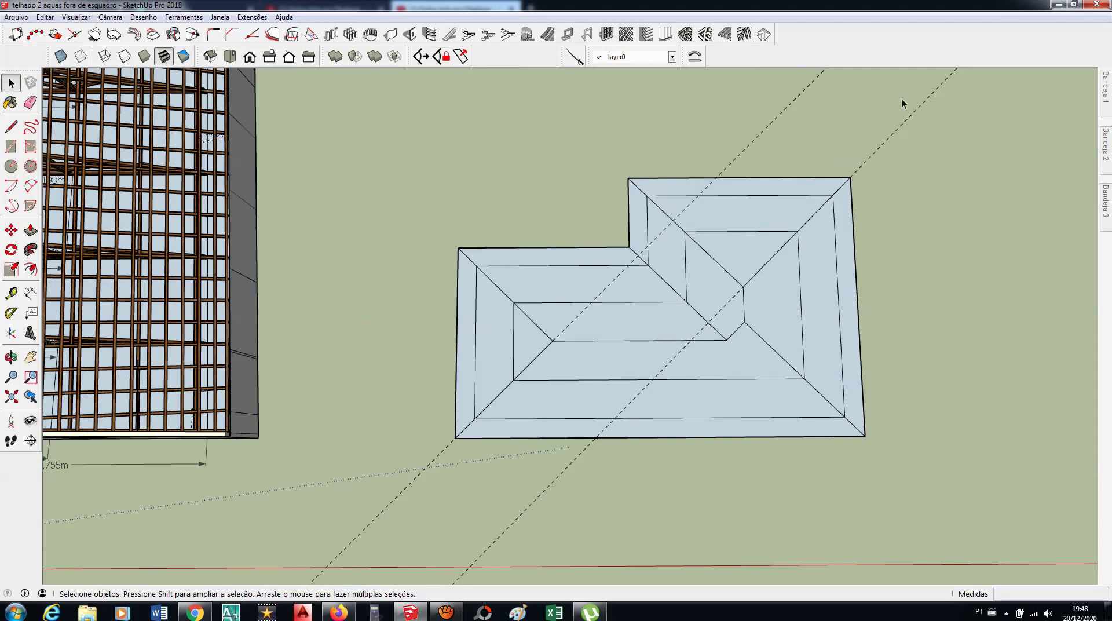
Step: Select a diagonal guide line and delete it
{"action": "left_click", "coordinate": [754, 134]}
{"action": "key", "text": "Delete"}
Step: Window-select and delete the roof faces and lines on the left wing, upper-left area and bottom strip
{"action": "mouse_move", "coordinate": [639, 261]}
{"action": "left_mouse_down"}
{"action": "mouse_move", "coordinate": [518, 397]}
{"action": "mouse_move", "coordinate": [472, 394]}
{"action": "left_mouse_up"}
{"action": "key", "text": "Delete"}
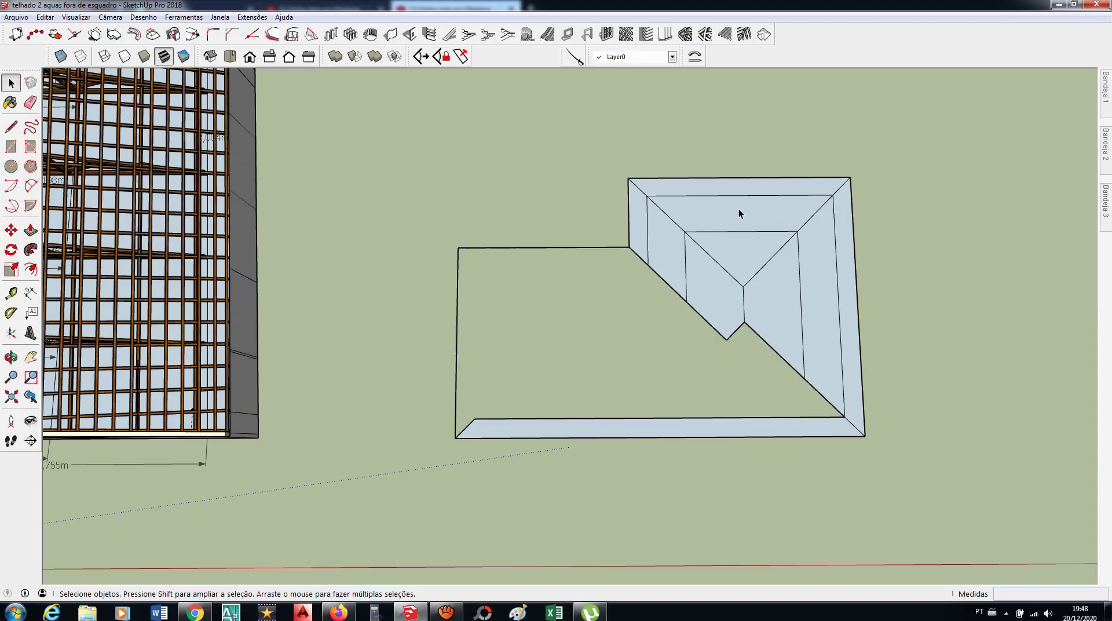
{"action": "left_click_drag", "start_coordinate": [743, 190], "coordinate": [660, 285]}
{"action": "key", "text": "Delete"}
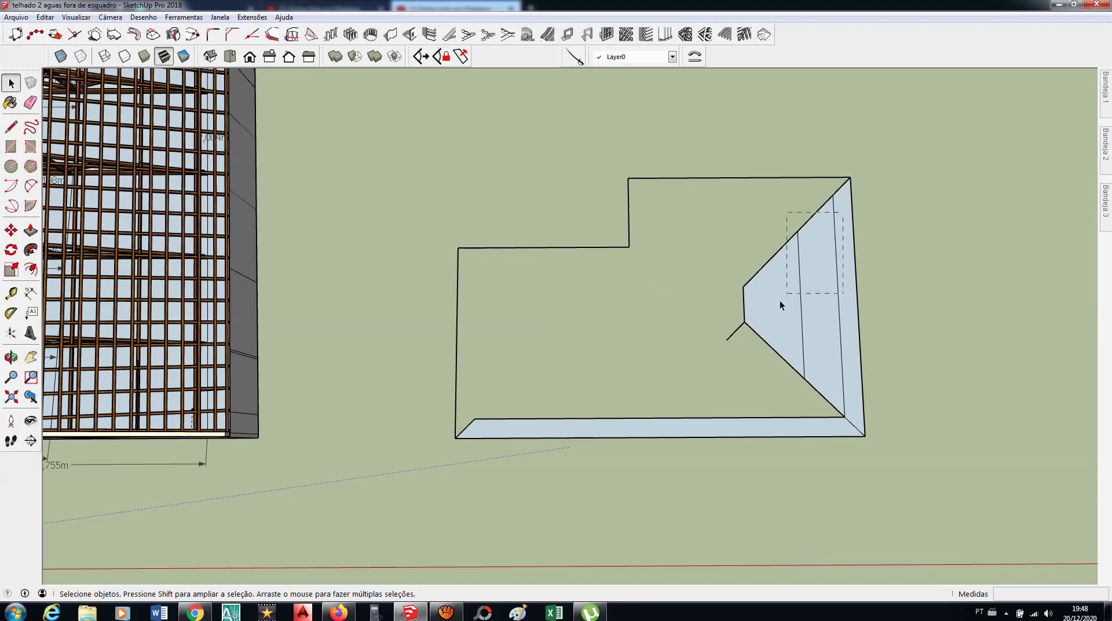
{"action": "key", "text": "Delete"}
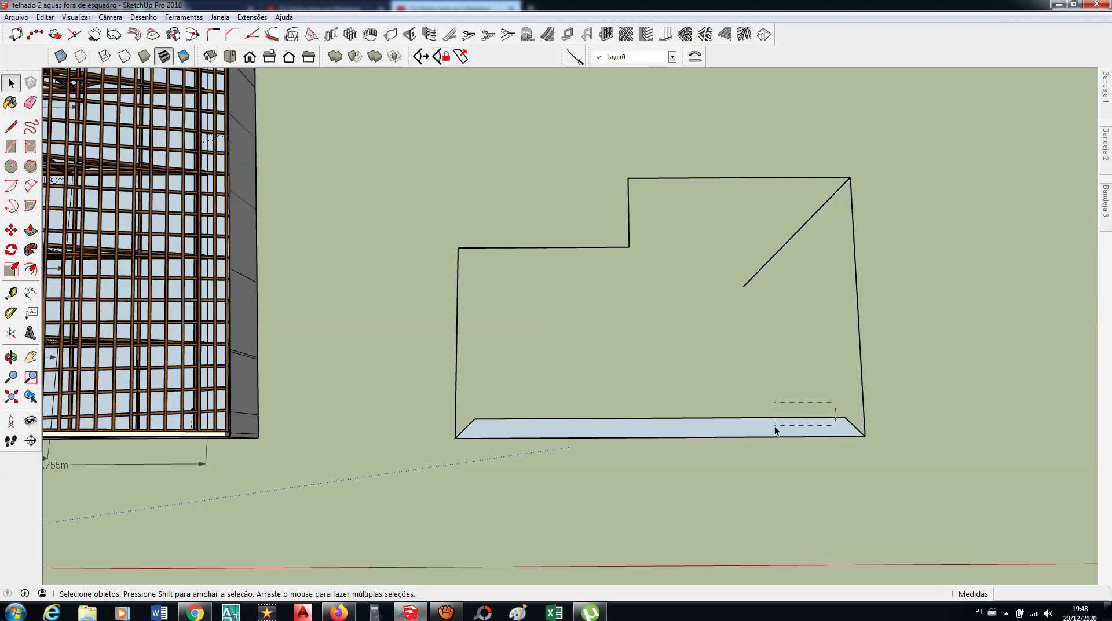
{"action": "left_click_drag", "start_coordinate": [776, 429], "coordinate": [776, 429]}
{"action": "key", "text": "Delete"}
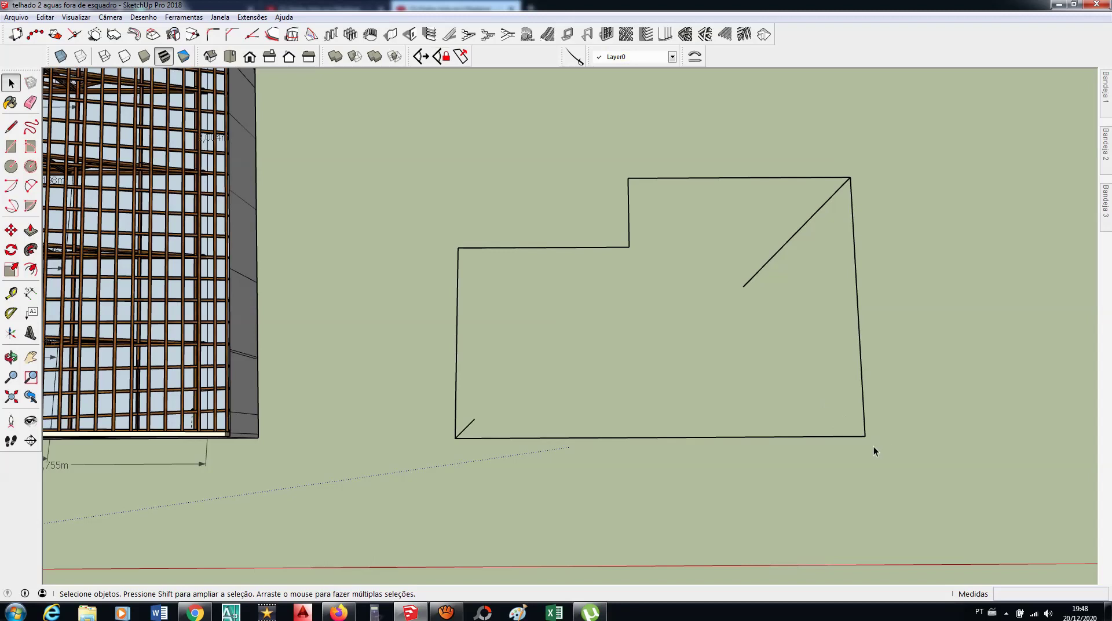
Step: Draw a slanted line from the right edge to the bottom-left corner
{"action": "key", "text": "l"}
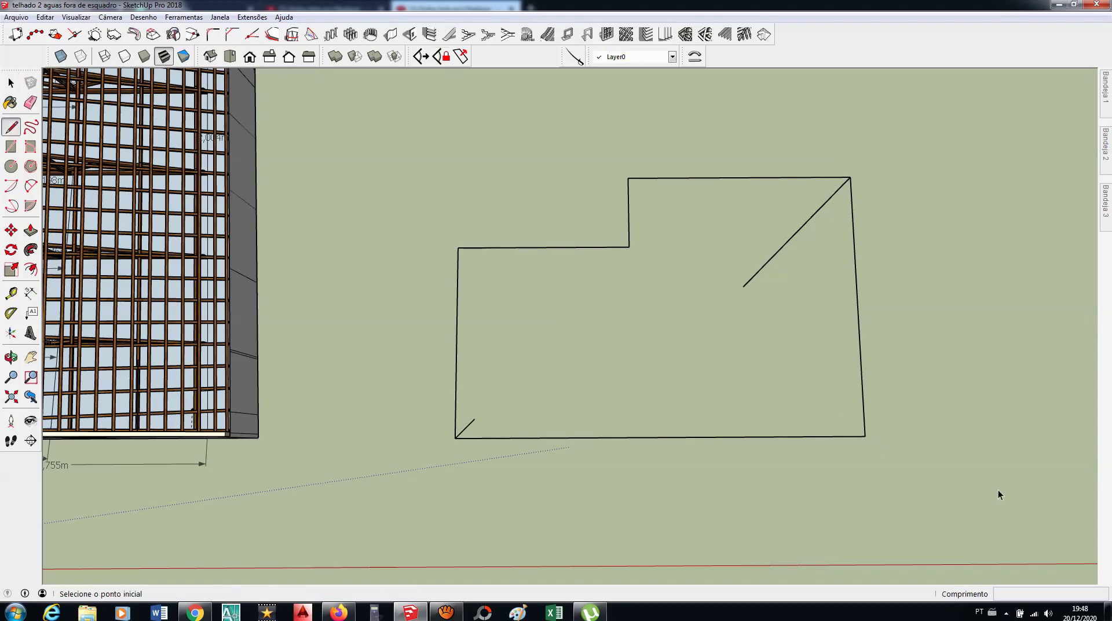
{"action": "left_click", "coordinate": [865, 435]}
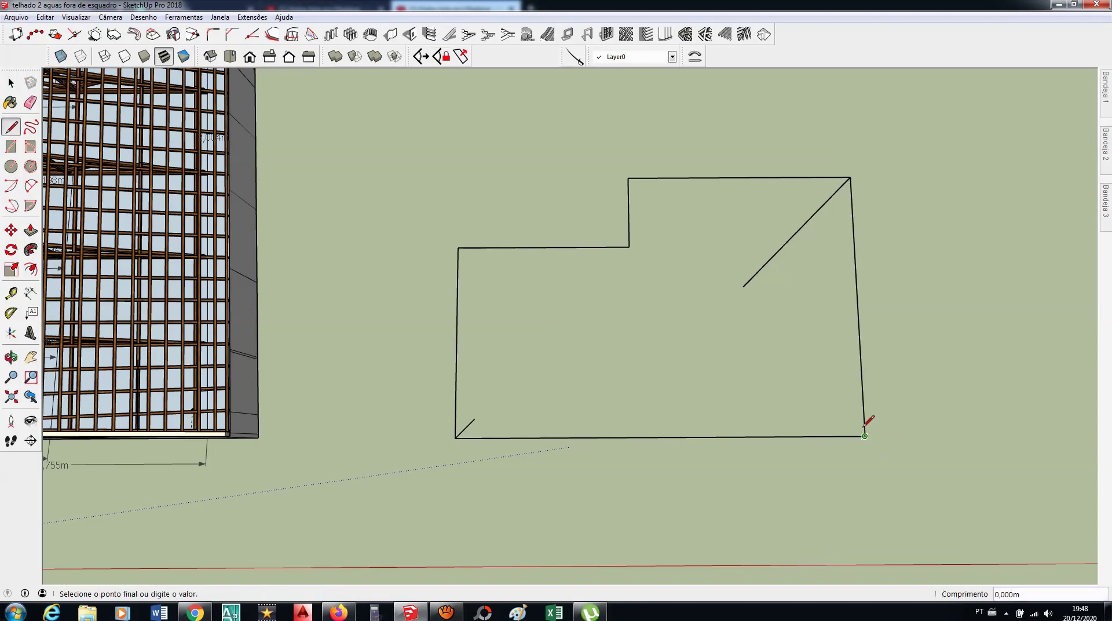
{"action": "type", "text": ",5"}
{"action": "key", "text": "Return"}
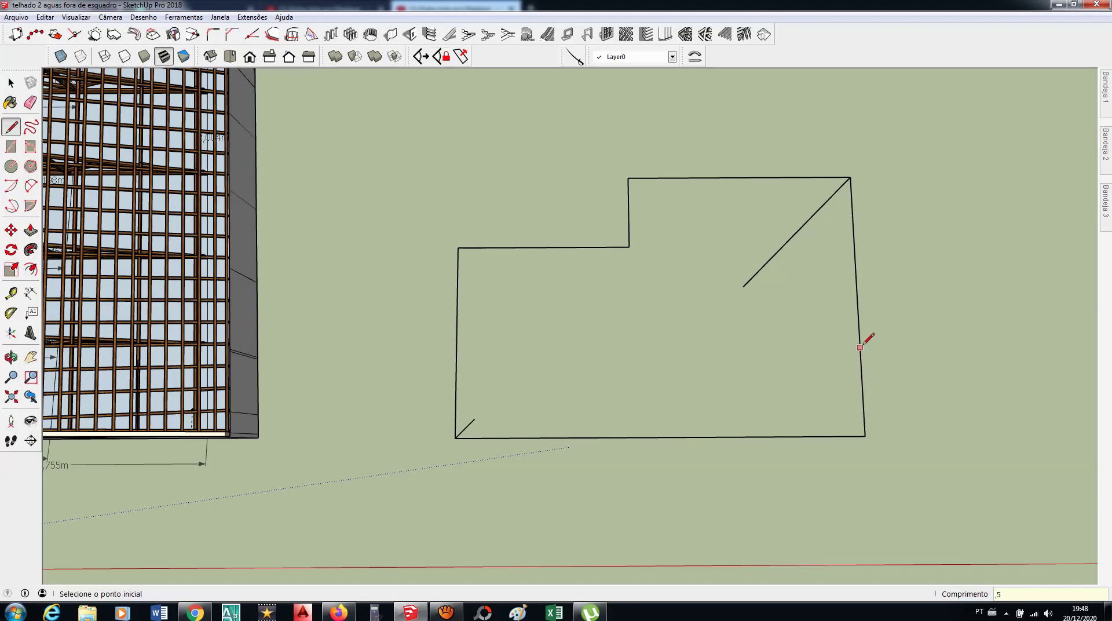
{"action": "key", "text": "Escape"}
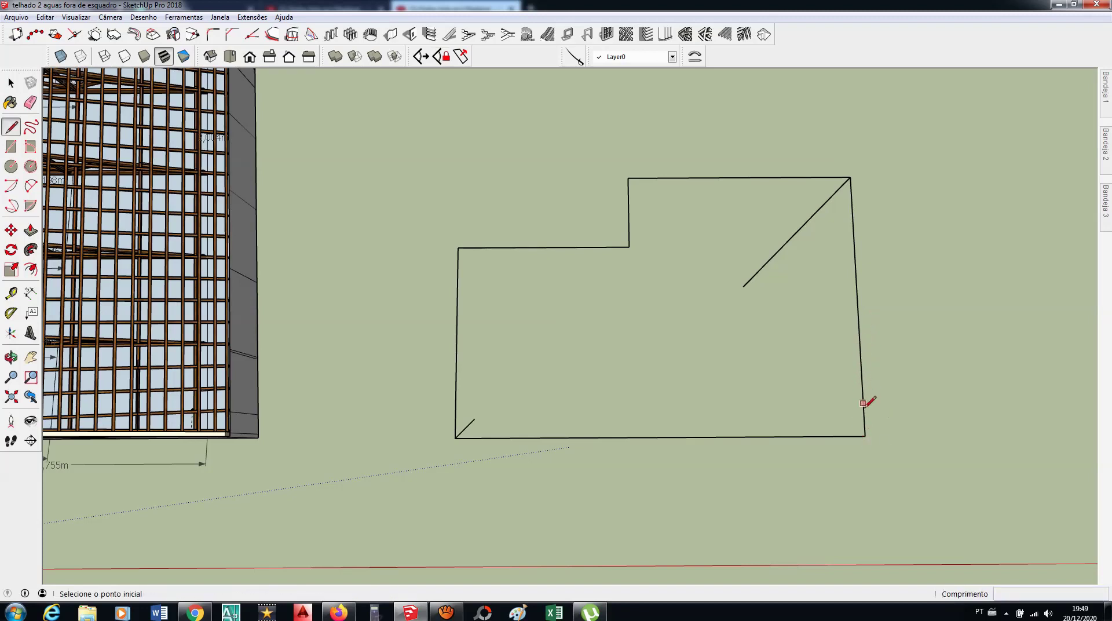
{"action": "left_click", "coordinate": [863, 416]}
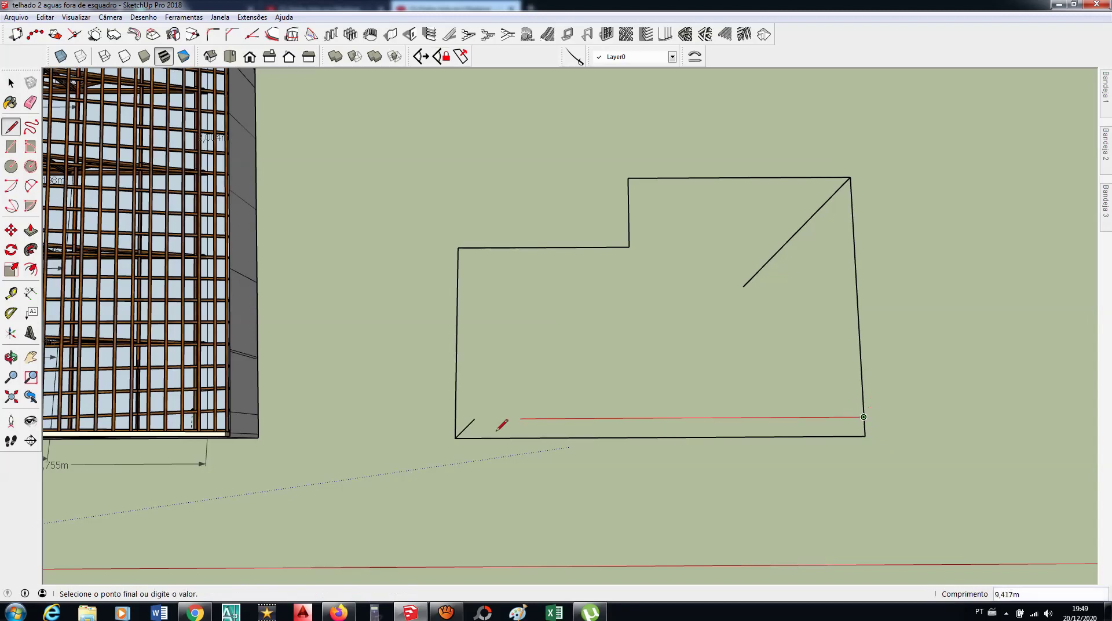
{"action": "left_click", "coordinate": [461, 438]}
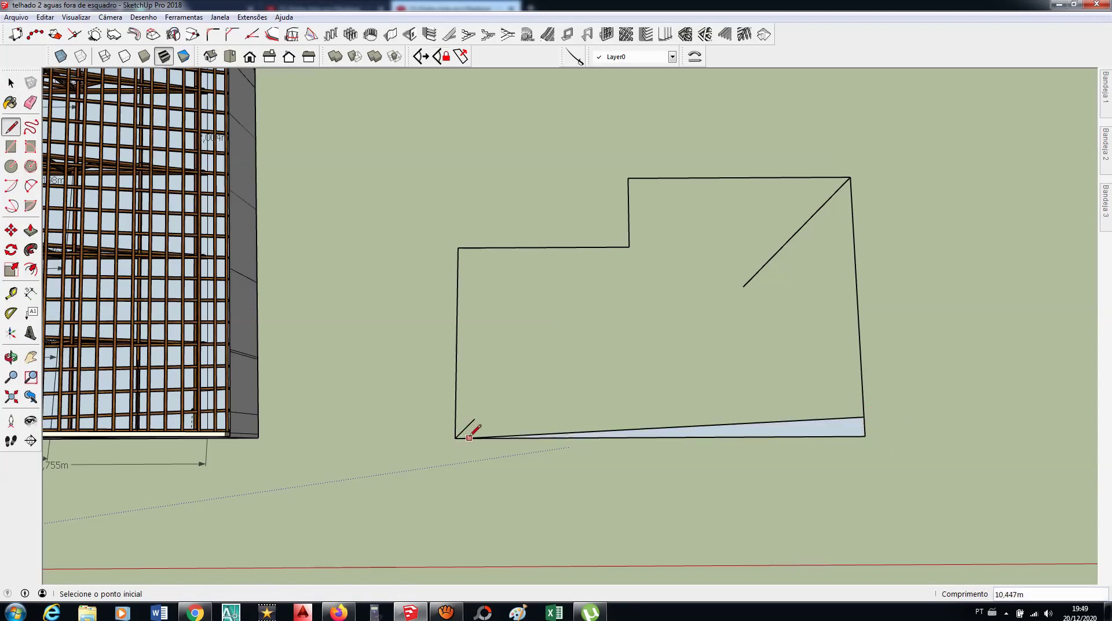
{"action": "scroll", "coordinate": [484, 437], "scroll_direction": "up", "scroll_amount": 2}
{"action": "scroll", "coordinate": [484, 437], "scroll_direction": "up", "scroll_amount": 1}
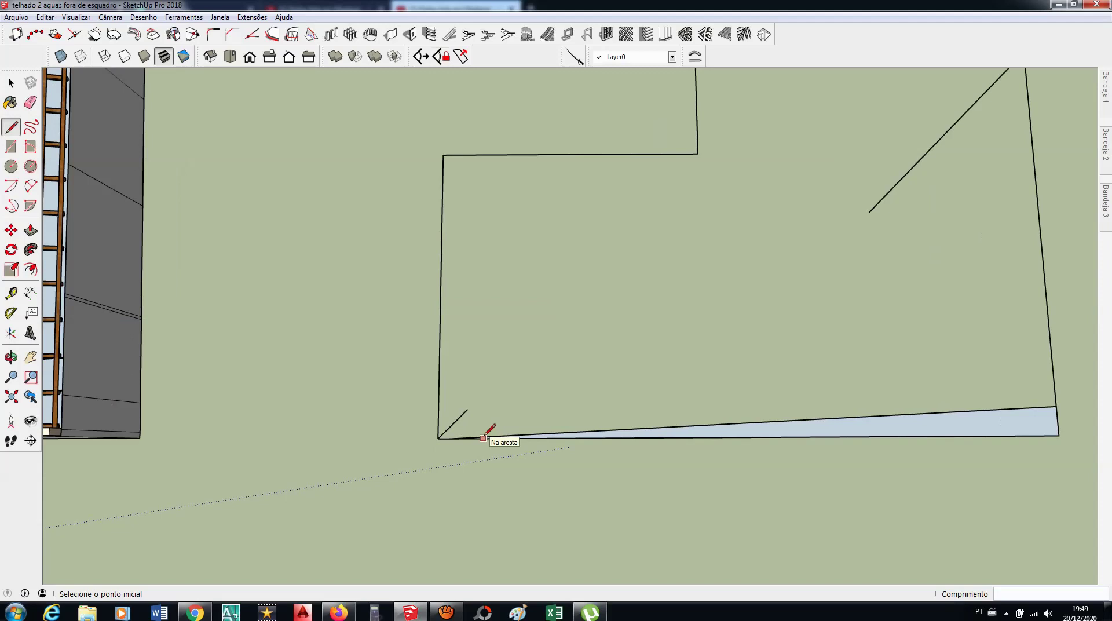
{"action": "key", "text": "ctrl+z"}
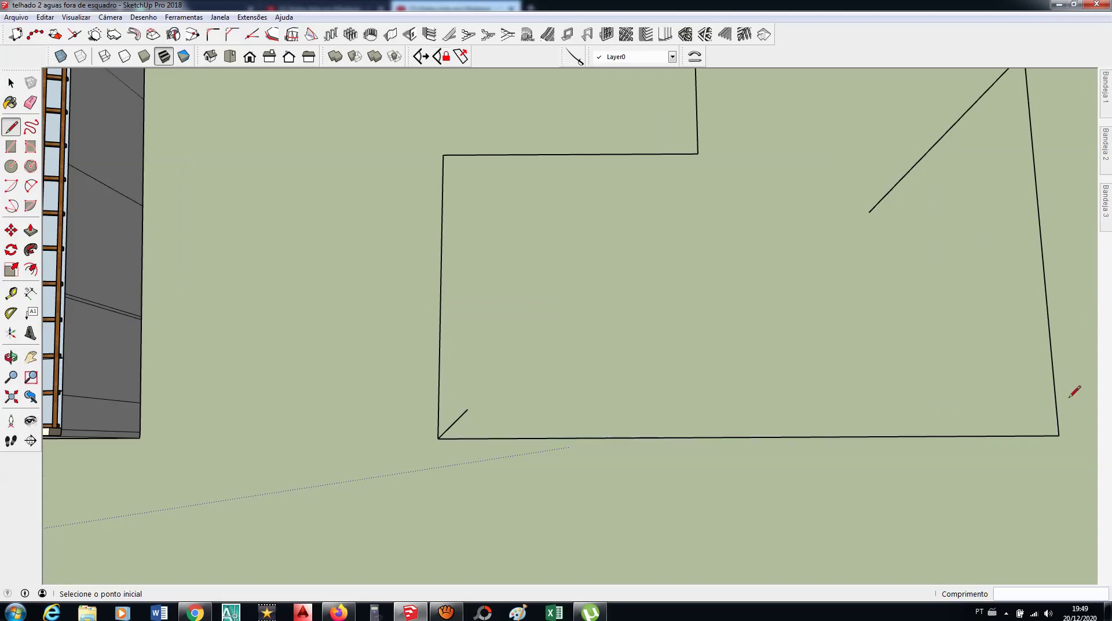
{"action": "left_click", "coordinate": [1055, 405]}
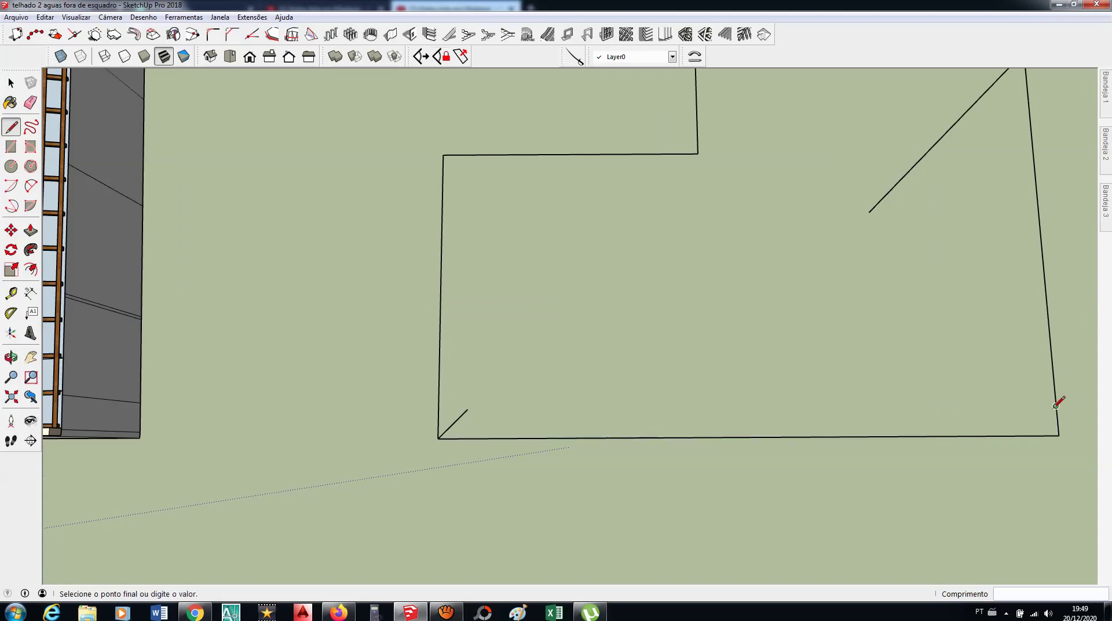
{"action": "left_click", "coordinate": [444, 434]}
Step: Delete the corner stub line and the thin sliver's edge and face
{"action": "key", "text": "space"}
{"action": "left_click", "coordinate": [461, 416]}
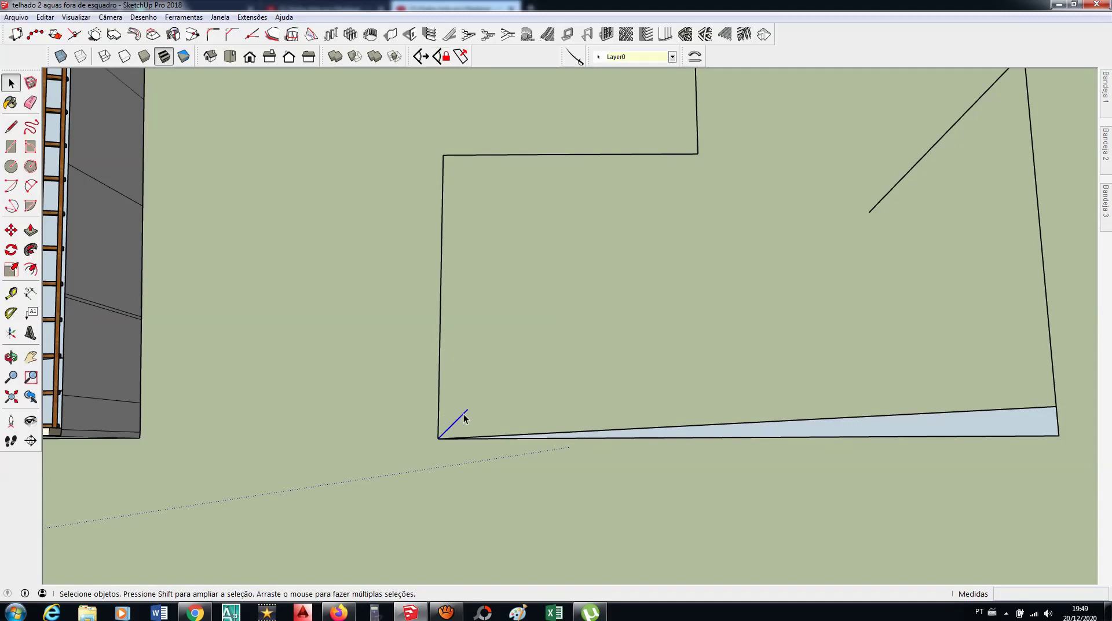
{"action": "key", "text": "Delete"}
{"action": "left_click_drag", "start_coordinate": [1076, 418], "coordinate": [1055, 447]}
{"action": "key", "text": "Delete"}
{"action": "scroll", "coordinate": [651, 443], "scroll_direction": "down", "scroll_amount": 2}
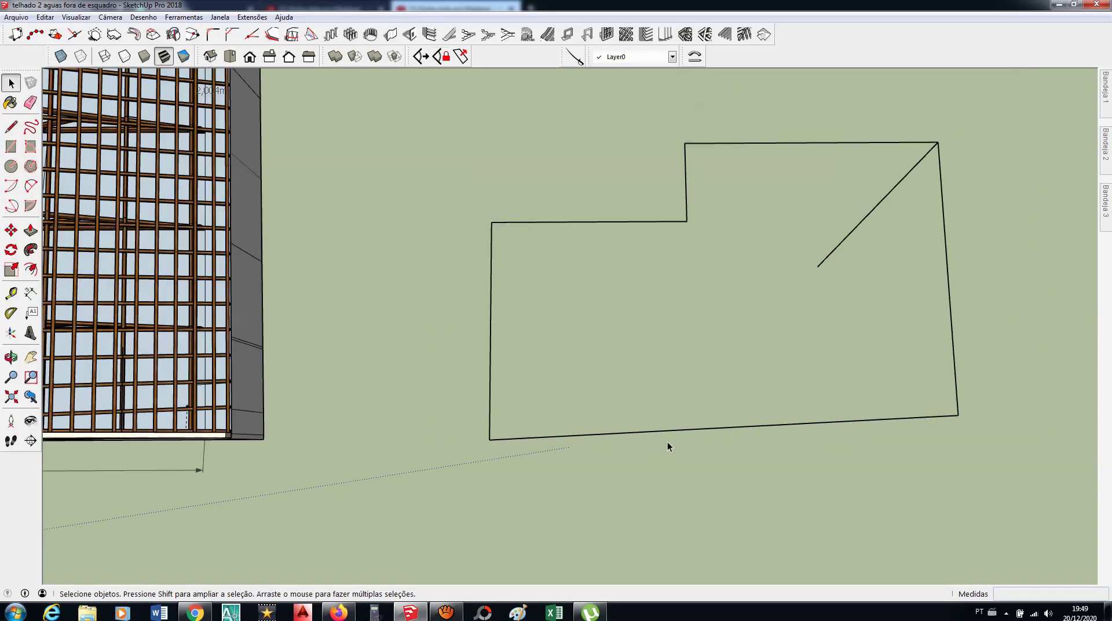
{"action": "scroll", "coordinate": [731, 329], "scroll_direction": "down", "scroll_amount": 2}
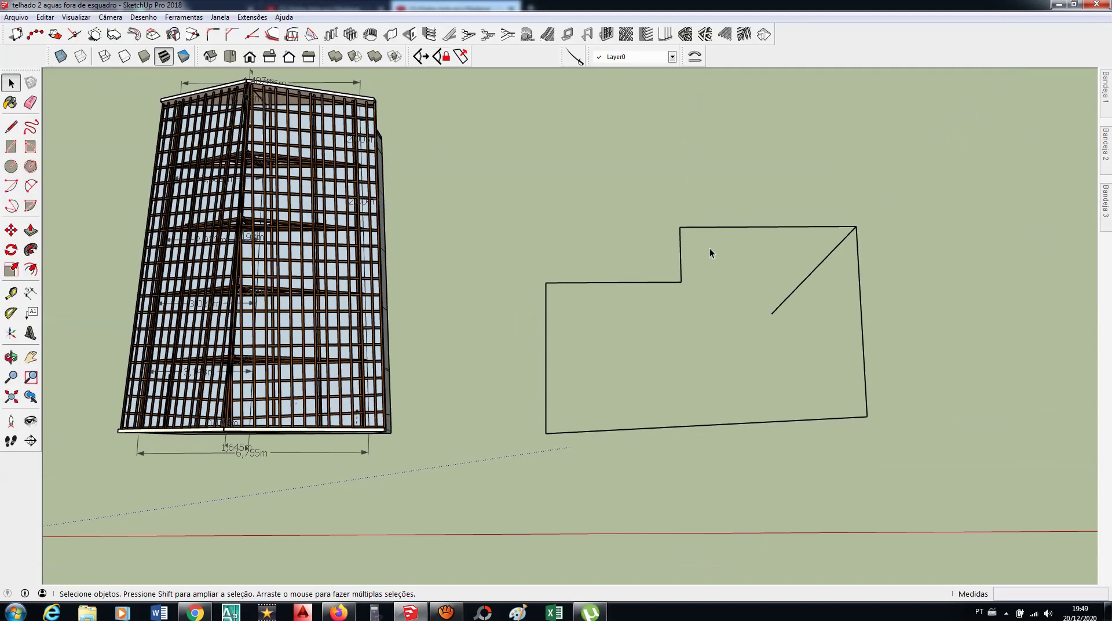
Step: Redraw the outline's top edge to fill the face, then delete the top sliver and diagonal line
{"action": "key", "text": "l"}
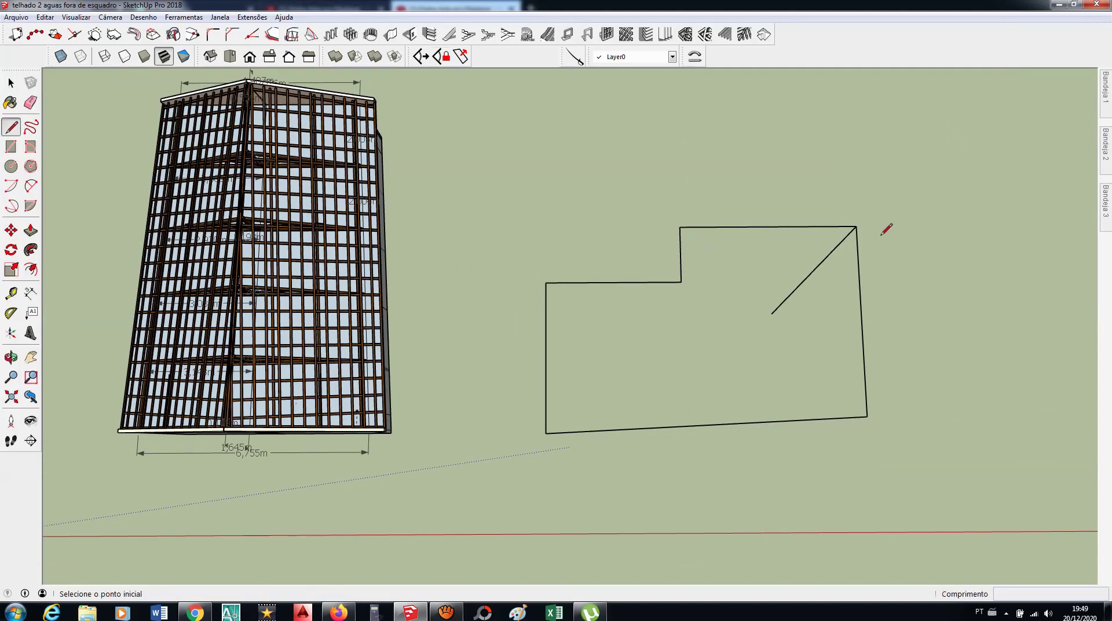
{"action": "left_click", "coordinate": [856, 225]}
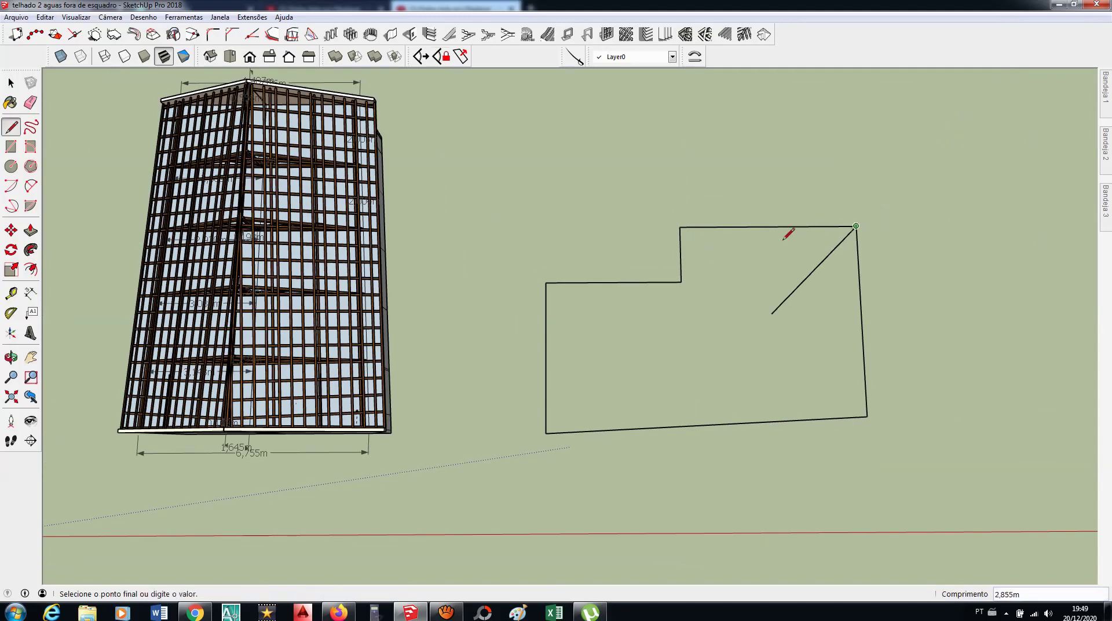
{"action": "left_click", "coordinate": [680, 238]}
{"action": "key", "text": "space"}
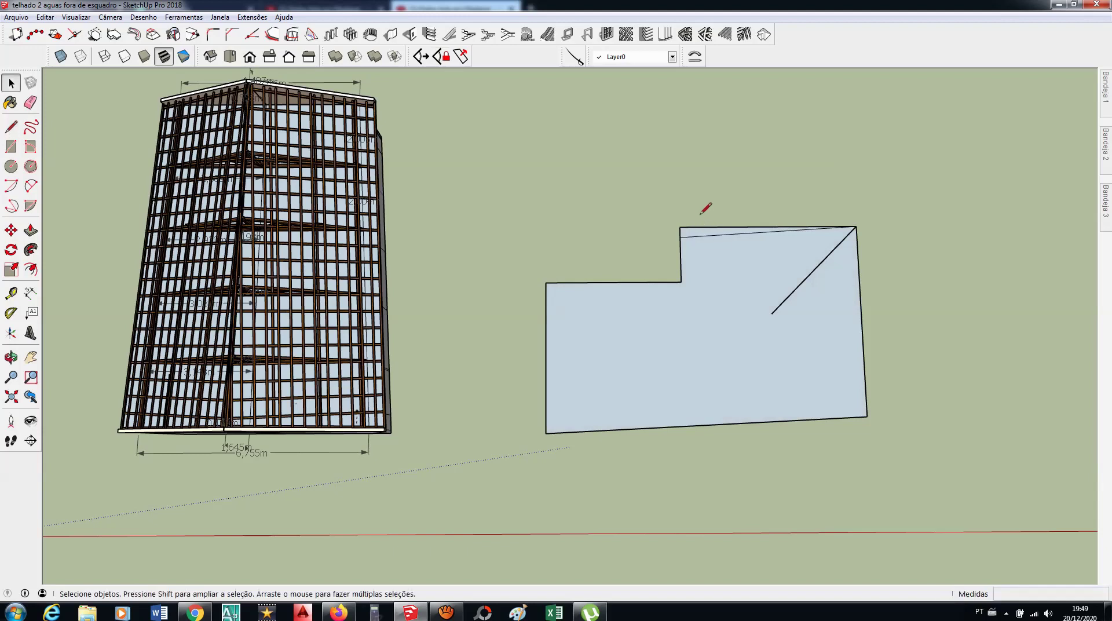
{"action": "left_click_drag", "start_coordinate": [666, 226], "coordinate": [660, 231]}
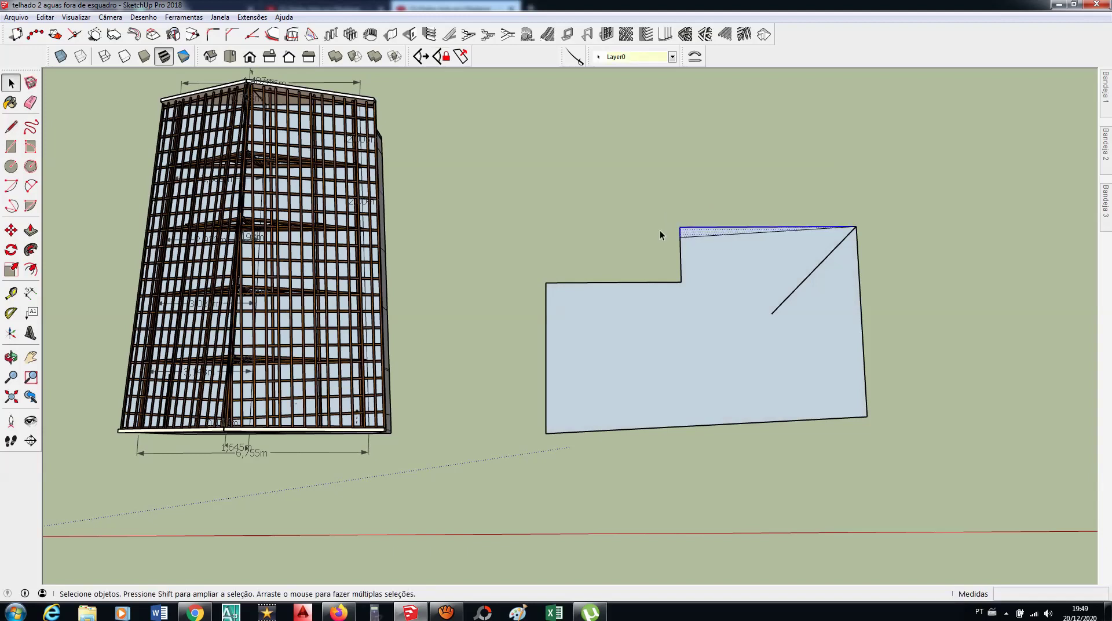
{"action": "key", "text": "Delete"}
{"action": "left_click", "coordinate": [834, 253]}
{"action": "key", "text": "Delete"}
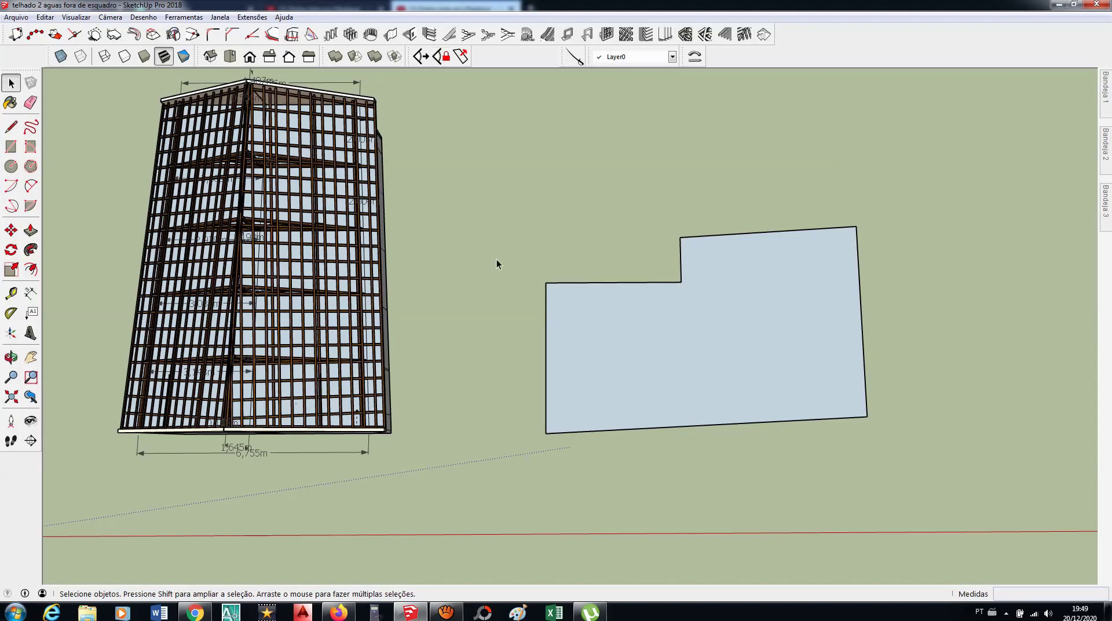
Step: Redraw the left edge from upper-left to bottom-left corner and delete the thin left sliver
{"action": "key", "text": "l"}
{"action": "left_click", "coordinate": [554, 283]}
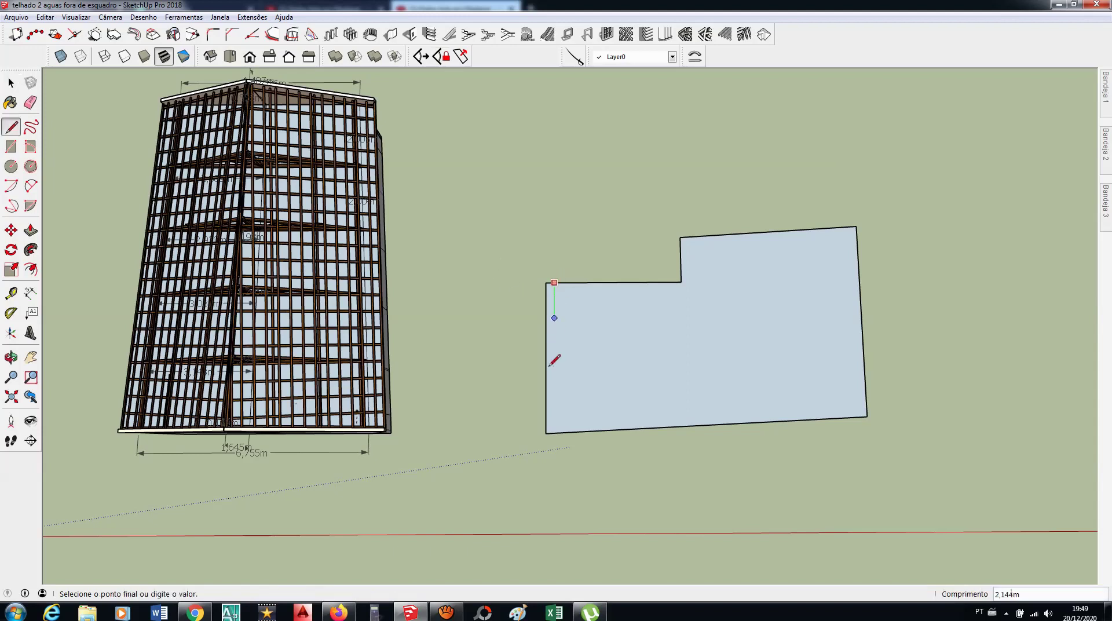
{"action": "left_click", "coordinate": [545, 432]}
{"action": "key", "text": "space"}
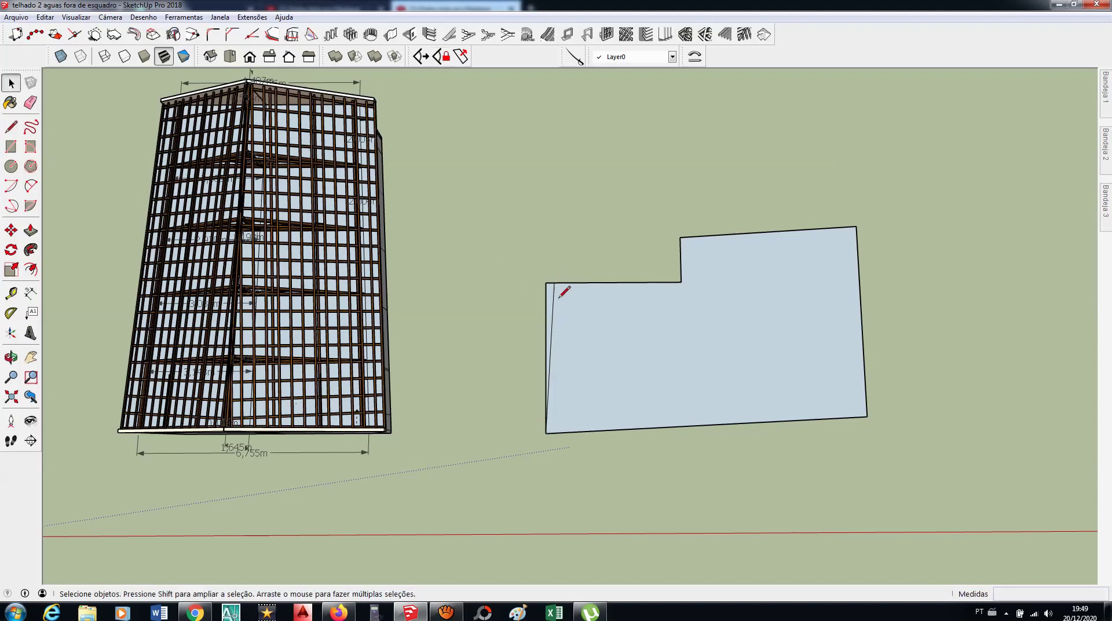
{"action": "left_click", "coordinate": [546, 302]}
{"action": "key", "text": "Delete"}
{"action": "middle_click_drag", "start_coordinate": [796, 394], "coordinate": [678, 300]}
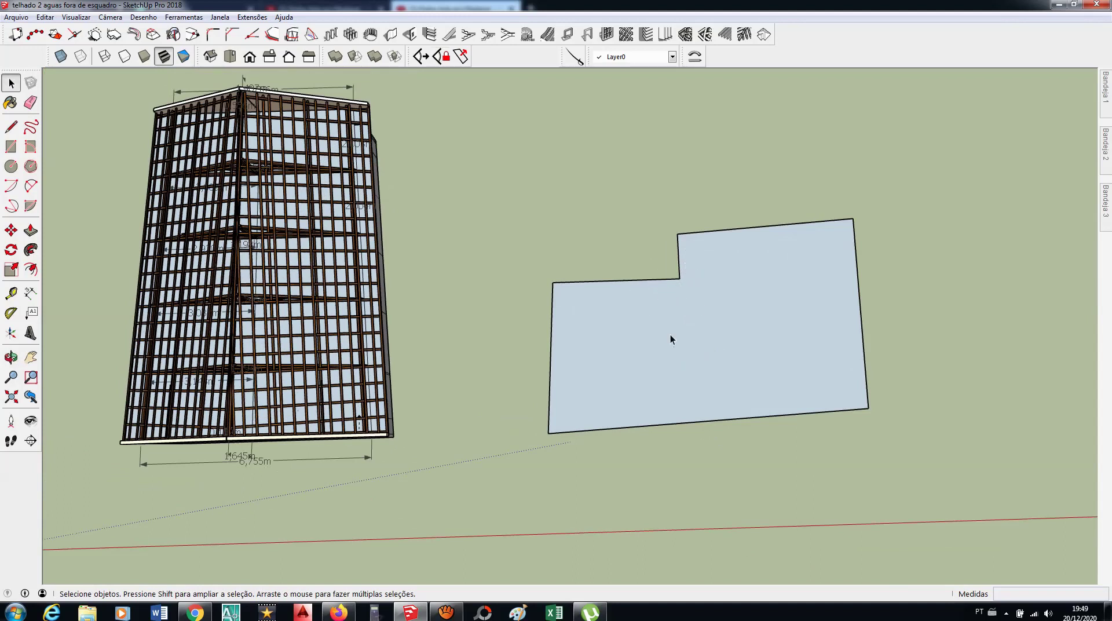
{"action": "mouse_move", "coordinate": [767, 390]}
{"action": "middle_mouse_down"}
{"action": "mouse_move", "coordinate": [737, 380]}
{"action": "mouse_move", "coordinate": [770, 362]}
{"action": "middle_mouse_up"}
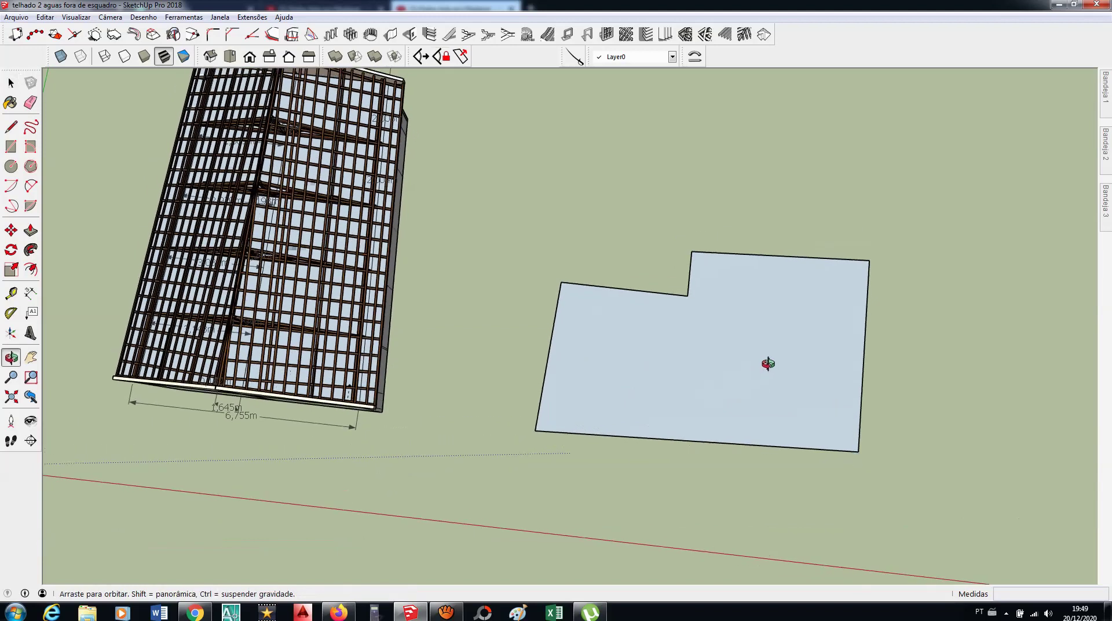
Step: Offset the L-shaped face's edges 0,5 m inward
{"action": "left_click", "coordinate": [627, 363]}
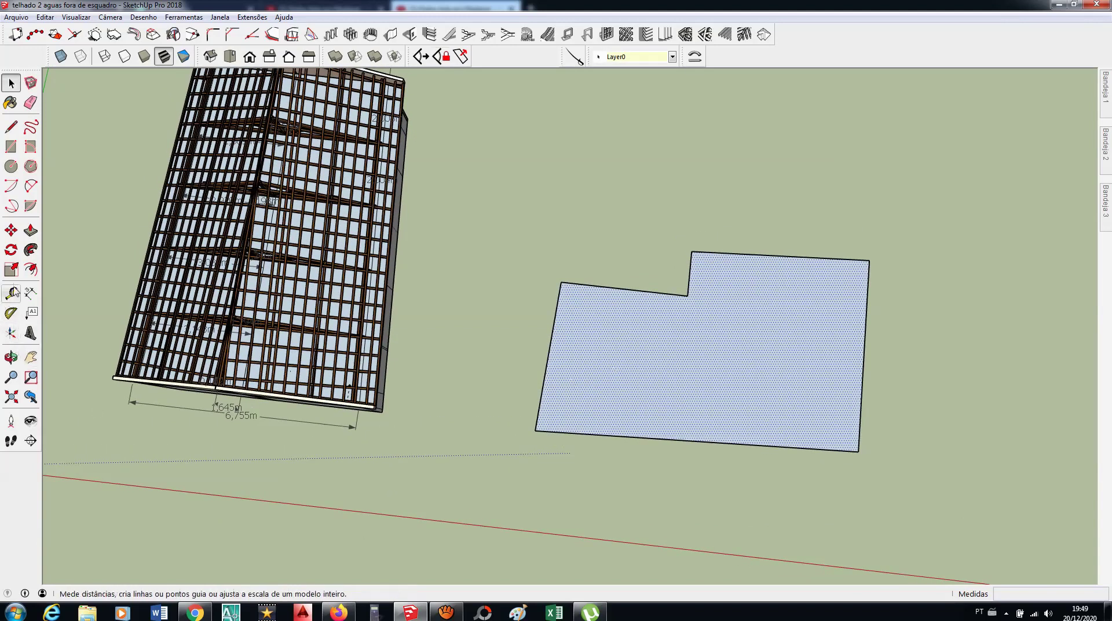
{"action": "left_click", "coordinate": [31, 270]}
{"action": "left_click", "coordinate": [554, 331]}
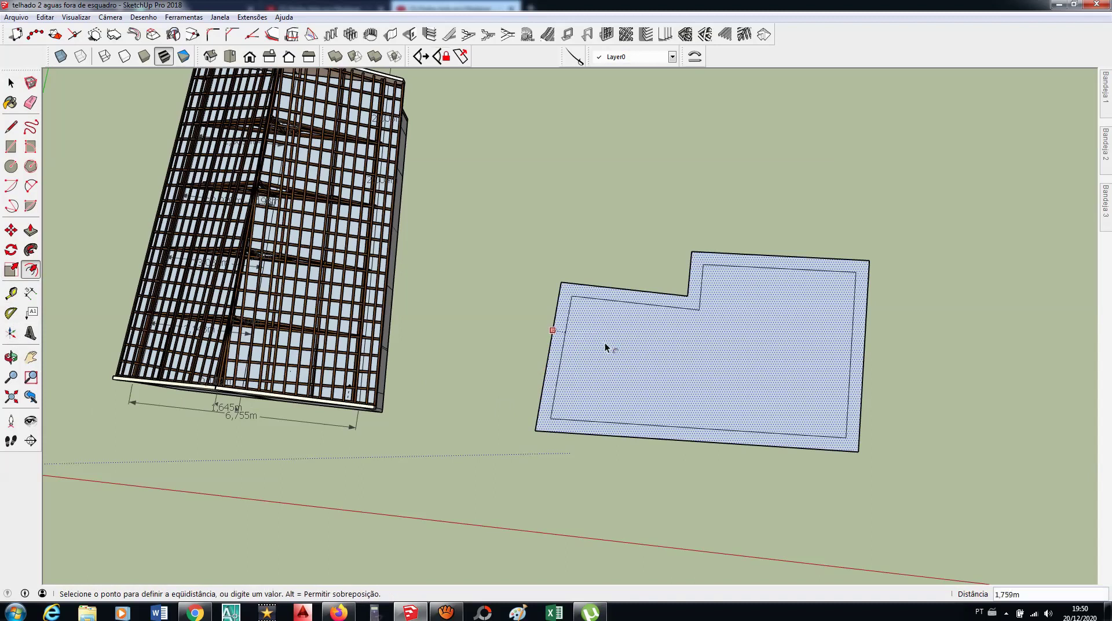
{"action": "type", "text": ",5"}
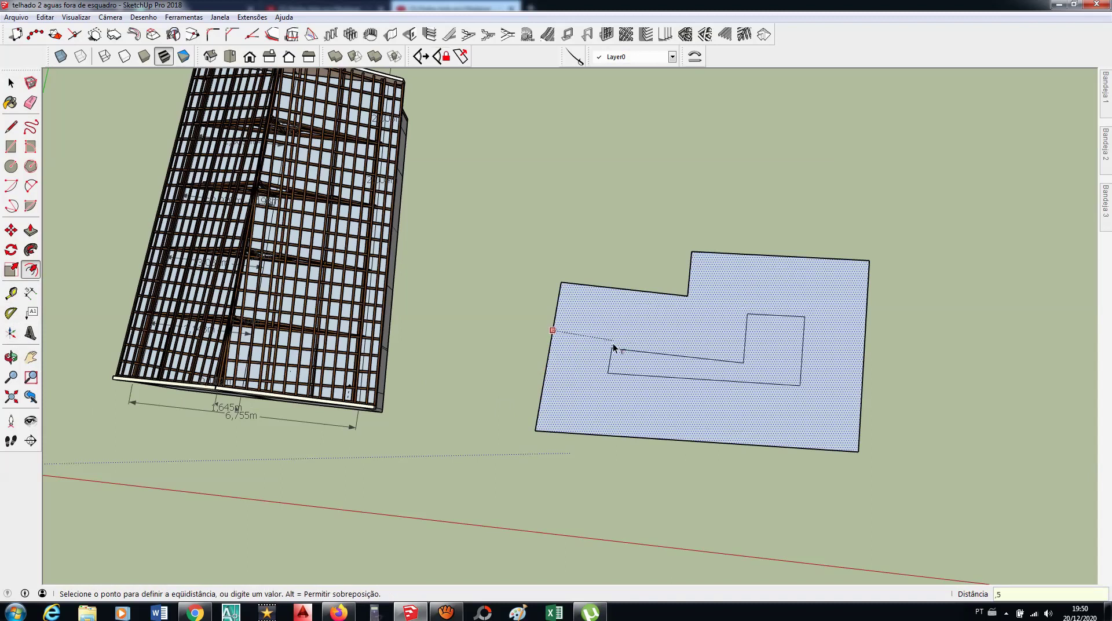
{"action": "key", "text": "Return"}
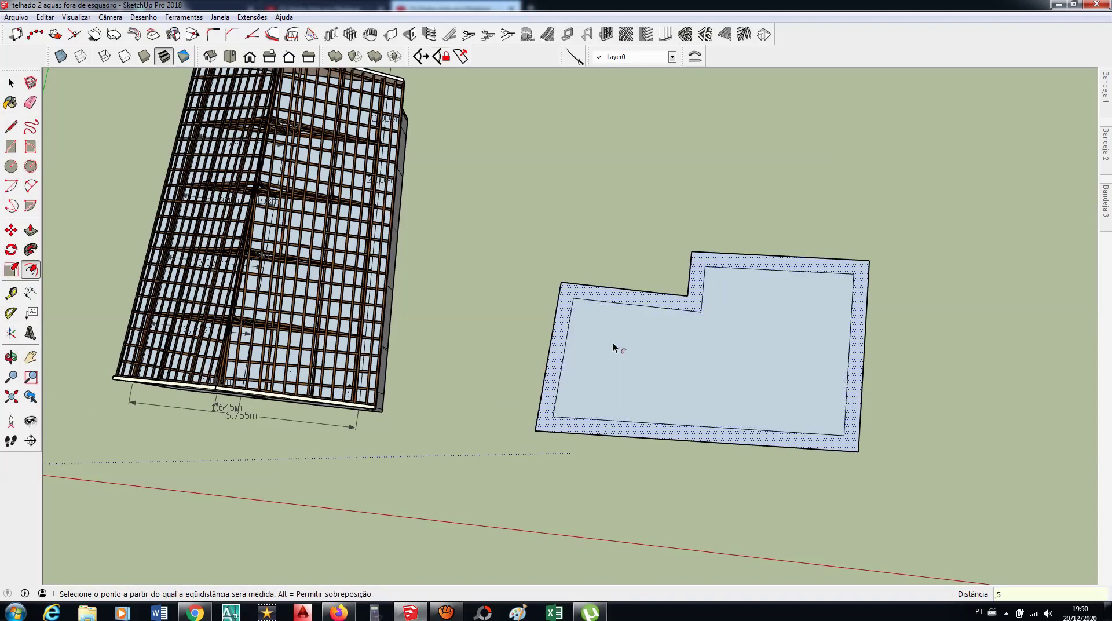
{"action": "key", "text": "space"}
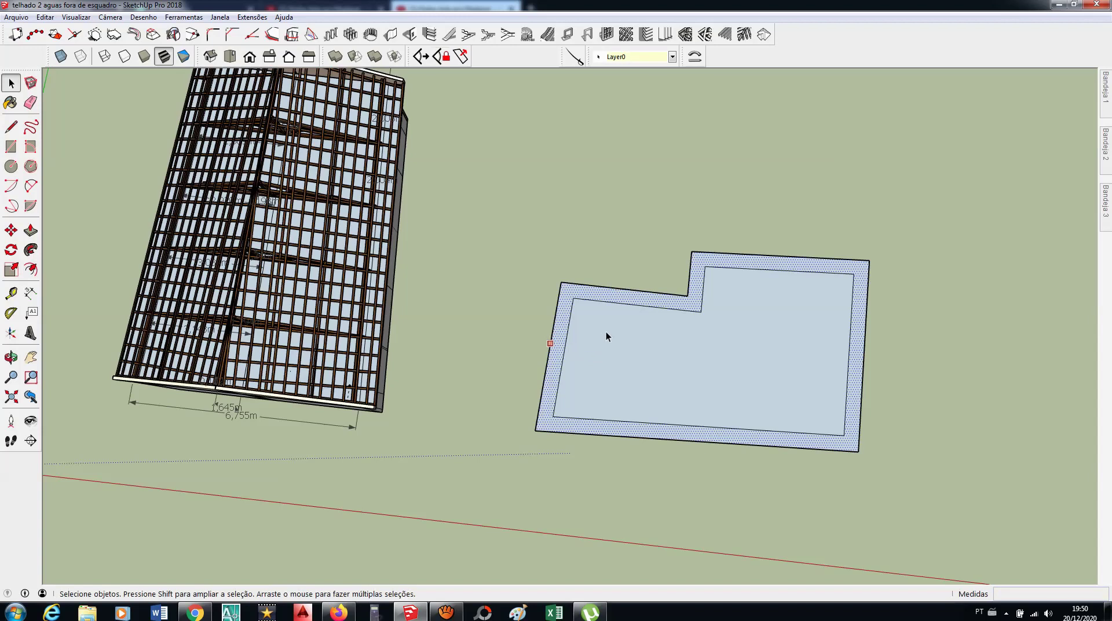
Step: Offset the new inner face's edges a further 1 m inward
{"action": "left_click", "coordinate": [606, 331]}
{"action": "left_click", "coordinate": [31, 269]}
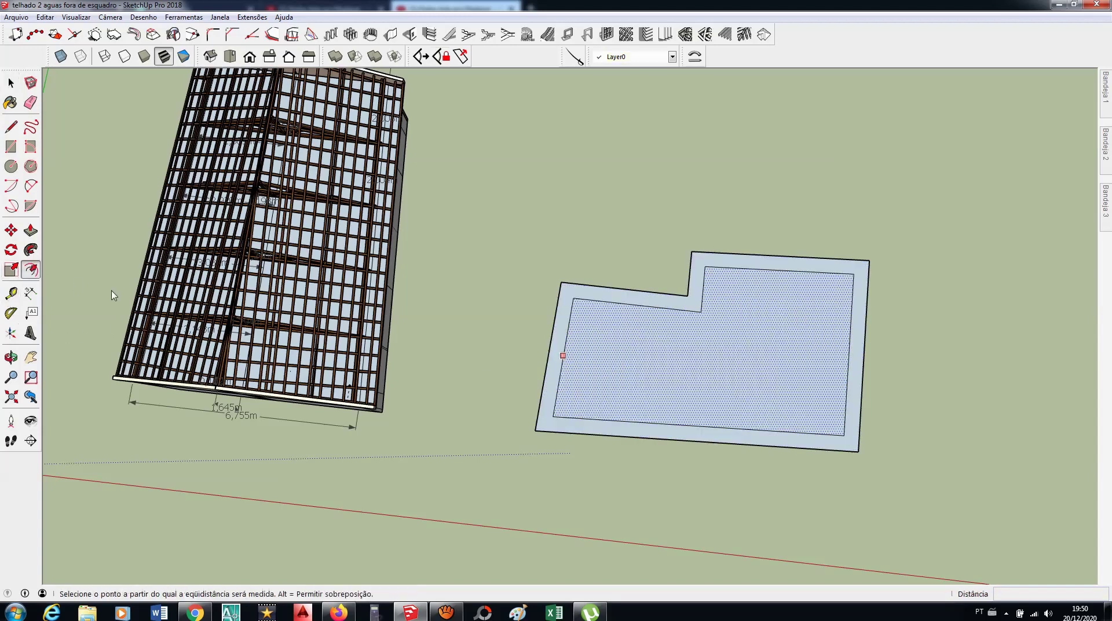
{"action": "left_click", "coordinate": [567, 329]}
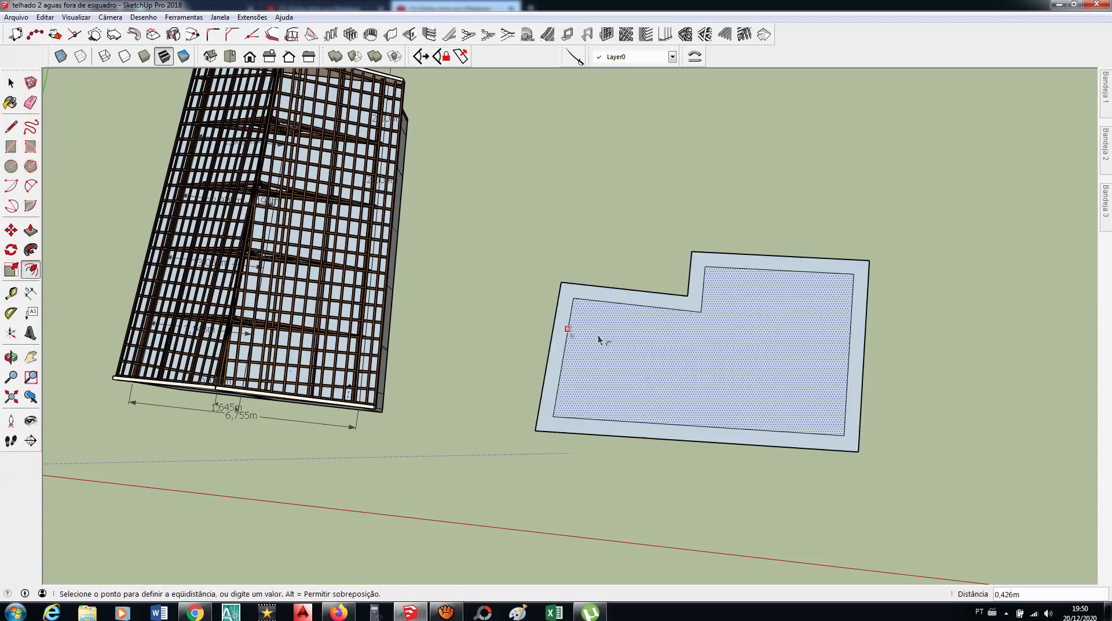
{"action": "type", "text": "1"}
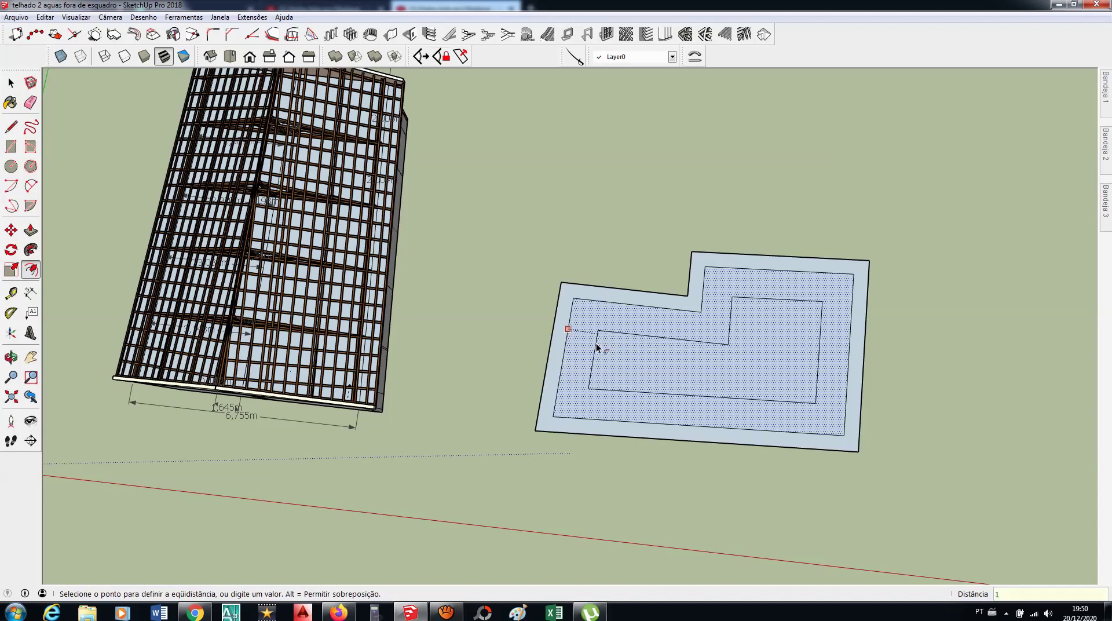
{"action": "key", "text": "Return"}
{"action": "key", "text": "space"}
{"action": "key", "text": "l"}
{"action": "left_click", "coordinate": [561, 282]}
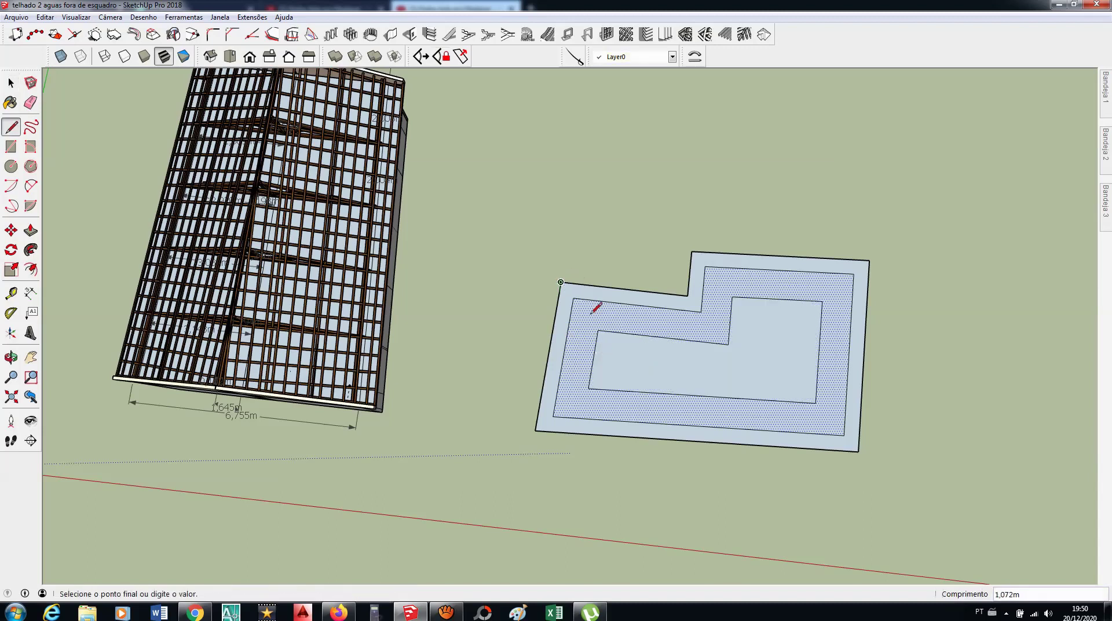
{"action": "key", "text": "space"}
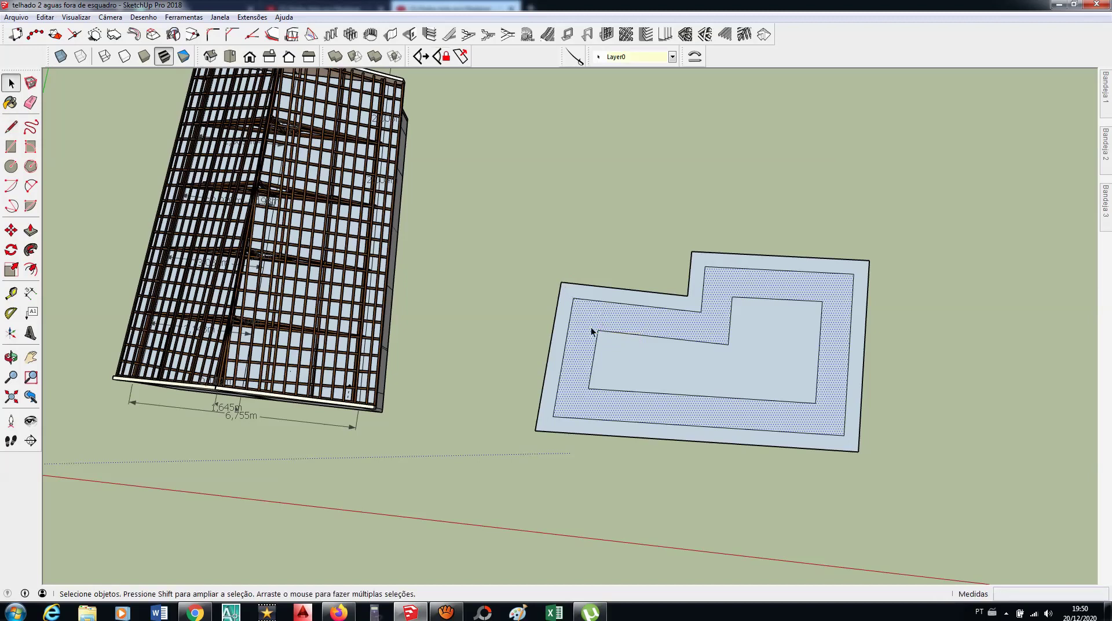
Step: Draw the hip line from the outer top-left corner through the inner corner into the face
{"action": "left_click", "coordinate": [11, 312]}
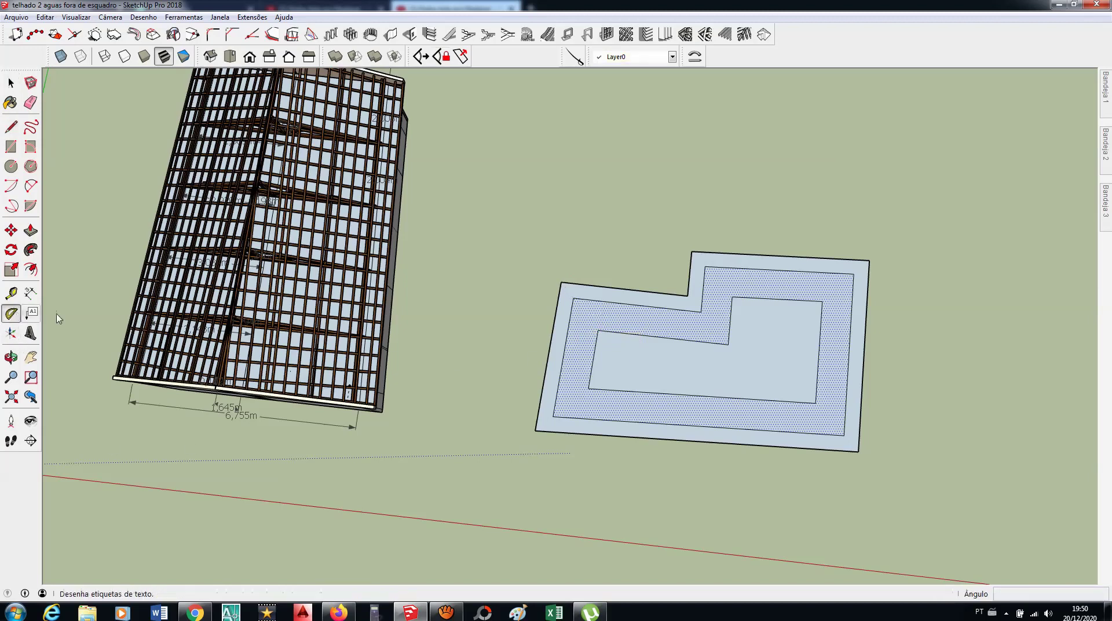
{"action": "left_click", "coordinate": [561, 282]}
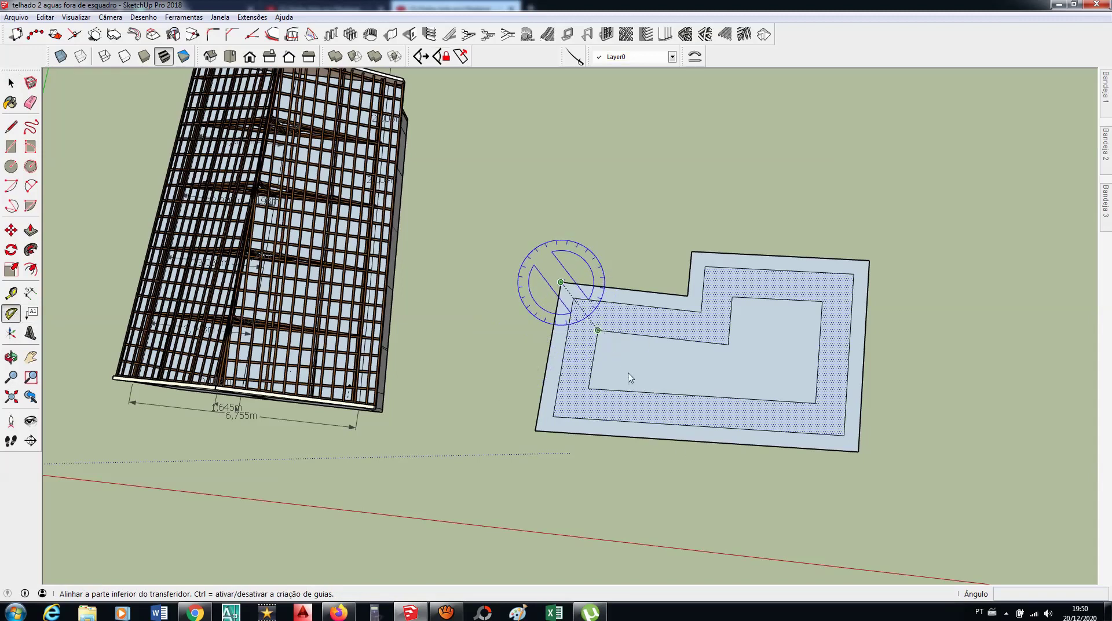
{"action": "left_click", "coordinate": [601, 334]}
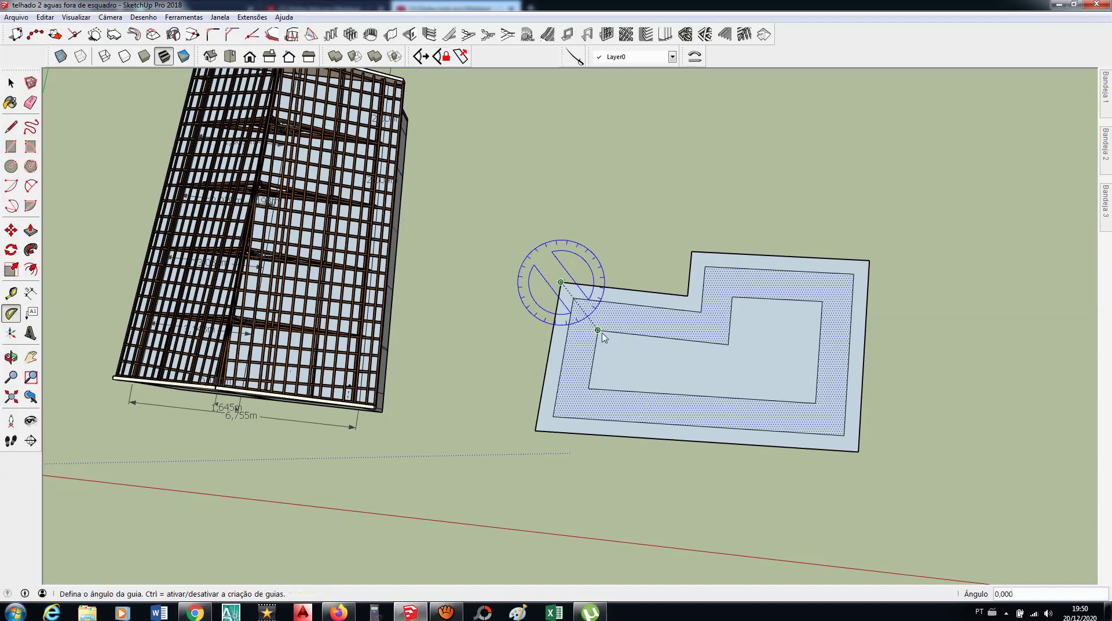
{"action": "key", "text": "space"}
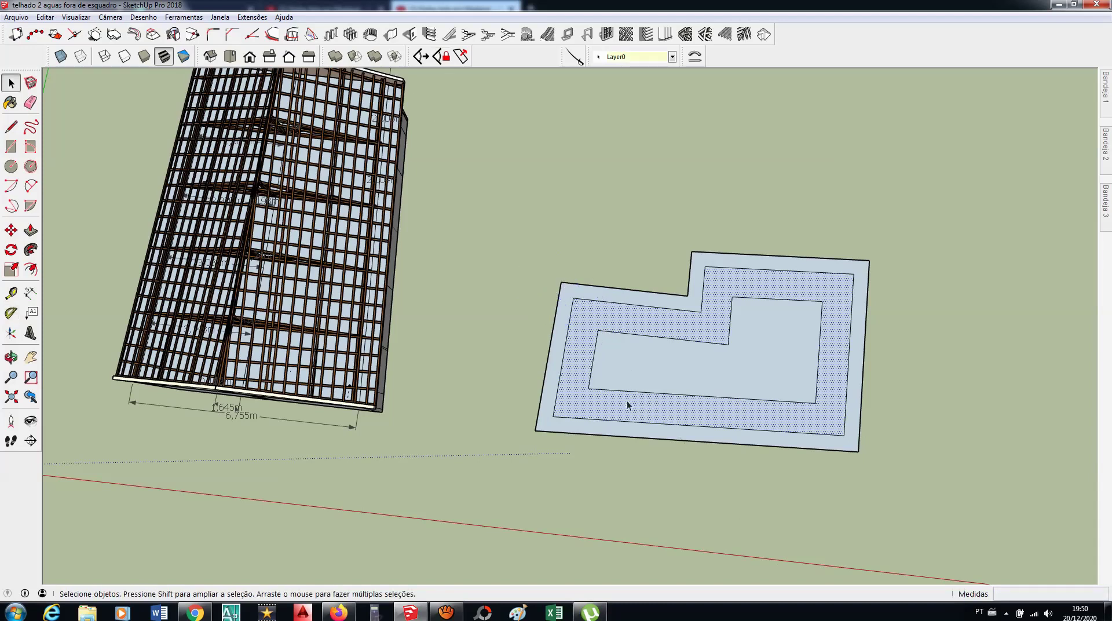
{"action": "key", "text": "l"}
{"action": "left_click", "coordinate": [560, 282]}
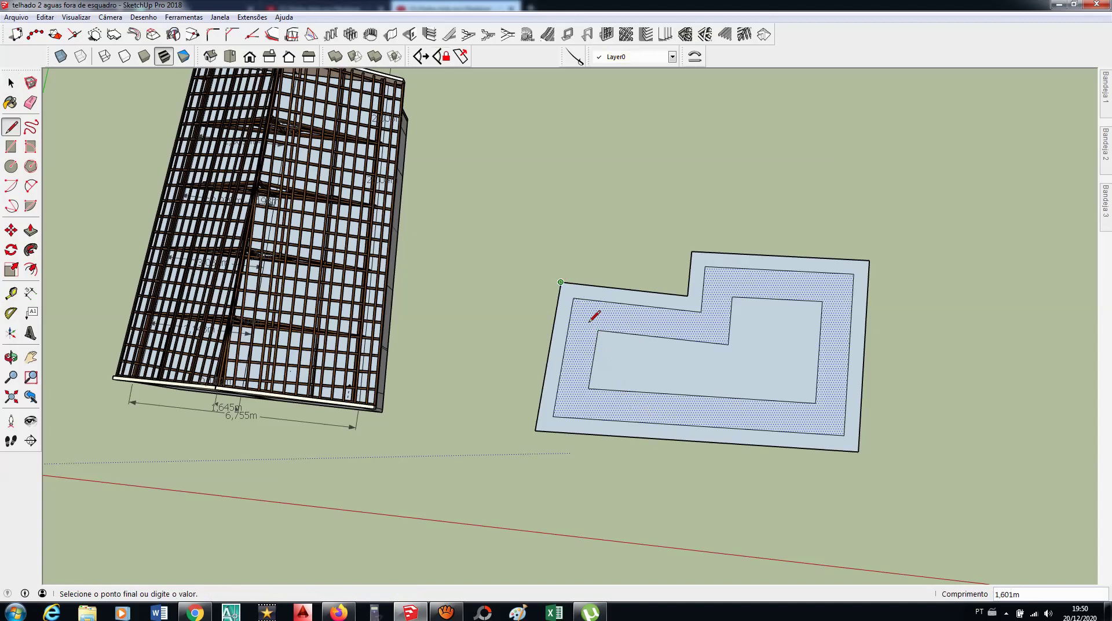
{"action": "left_click", "coordinate": [597, 331]}
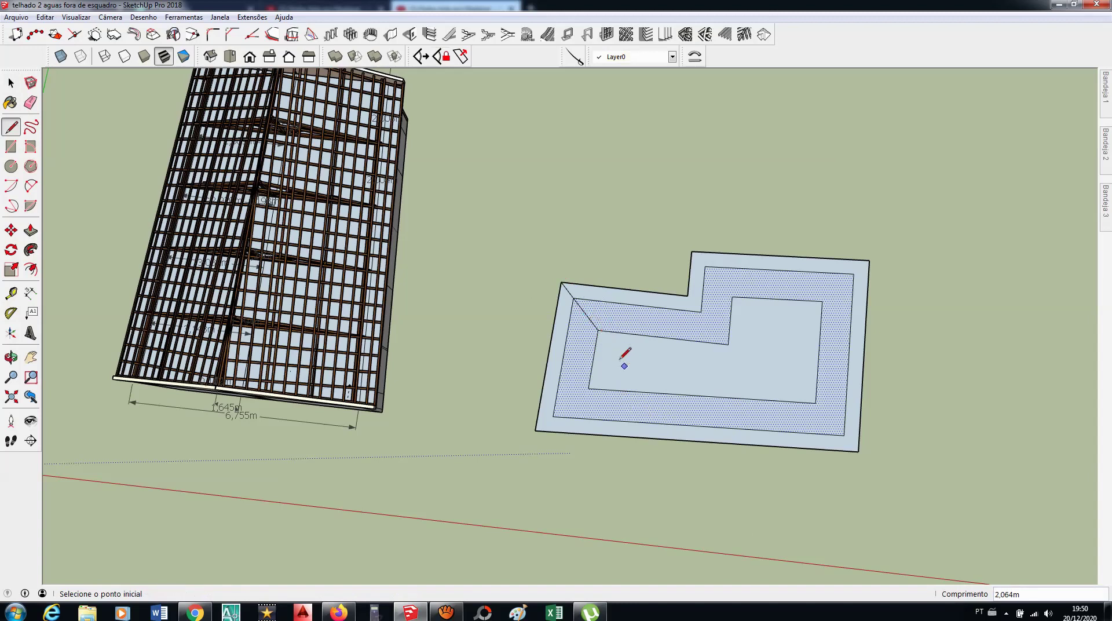
{"action": "left_click", "coordinate": [597, 330]}
{"action": "left_click", "coordinate": [628, 369]}
{"action": "key", "text": "space"}
Step: Draw the bottom-left hip through the inner corner to meet the other hip
{"action": "key", "text": "l"}
{"action": "left_click", "coordinate": [536, 430]}
{"action": "left_click", "coordinate": [589, 388]}
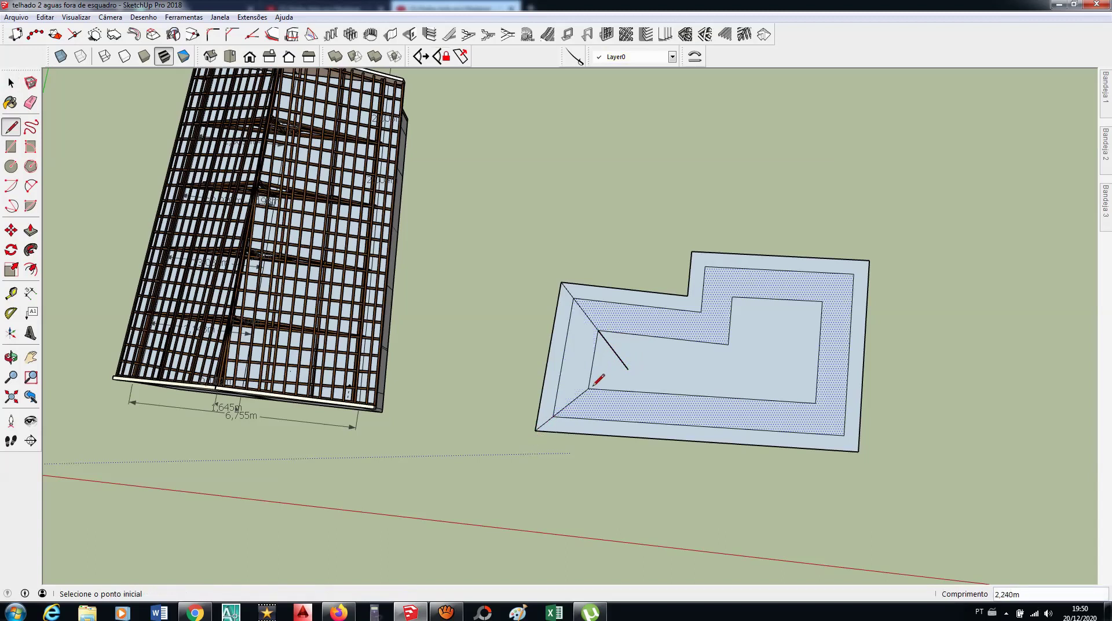
{"action": "left_click", "coordinate": [588, 388]}
{"action": "left_click", "coordinate": [621, 361]}
{"action": "key", "text": "space"}
Step: Draw the valley line from the notch's inside corner through the inner notch corner into the roof
{"action": "key", "text": "l"}
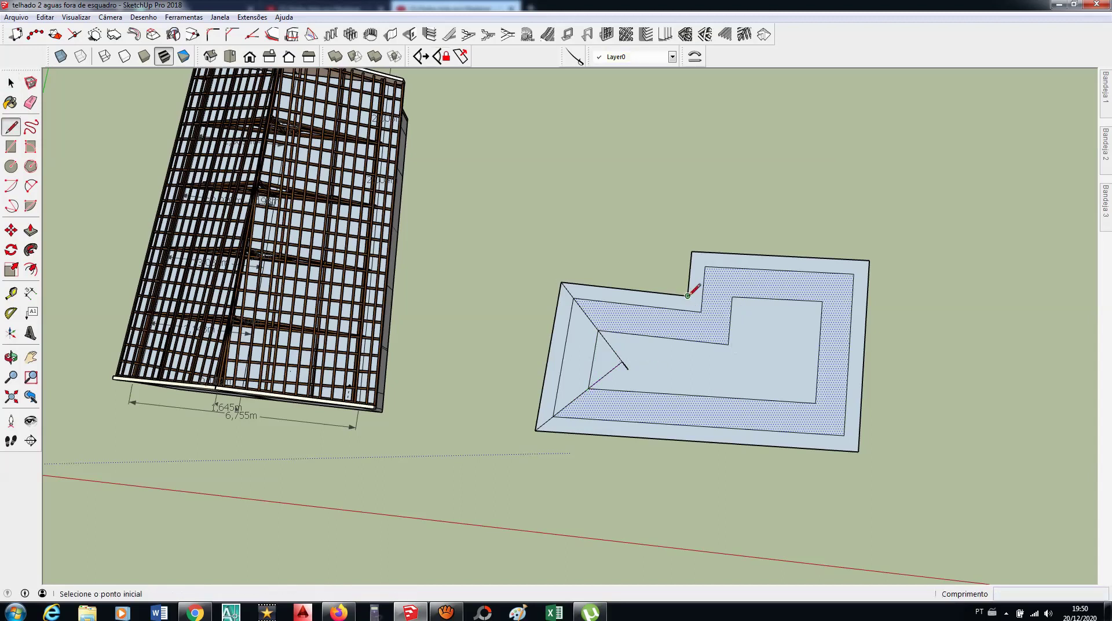
{"action": "left_click", "coordinate": [688, 296]}
{"action": "left_click", "coordinate": [727, 344]}
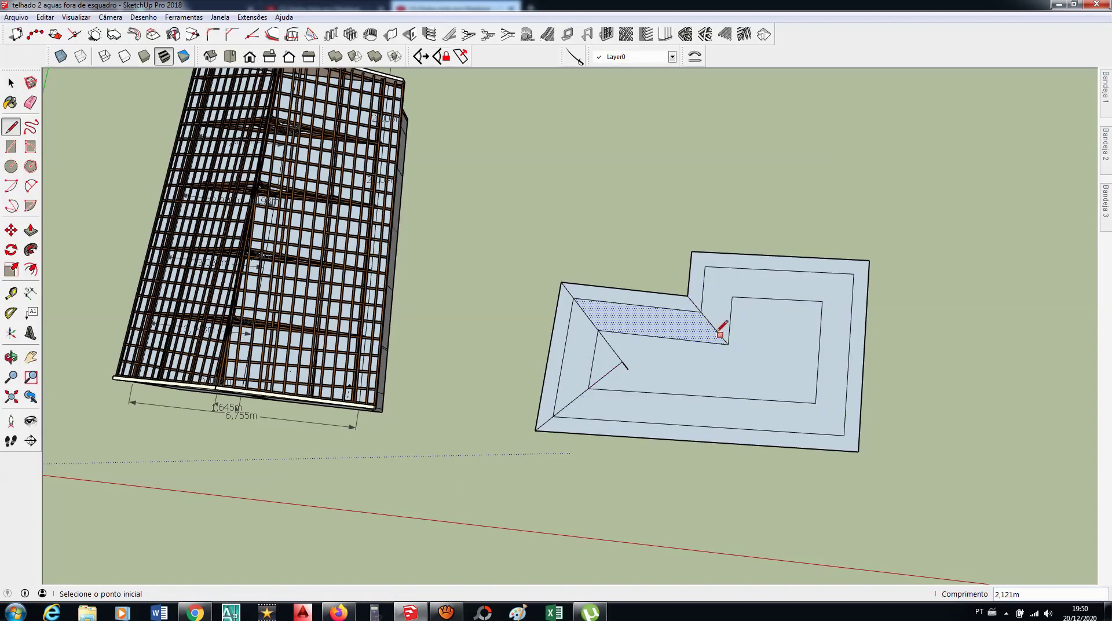
{"action": "left_click", "coordinate": [754, 376]}
{"action": "key", "text": "space"}
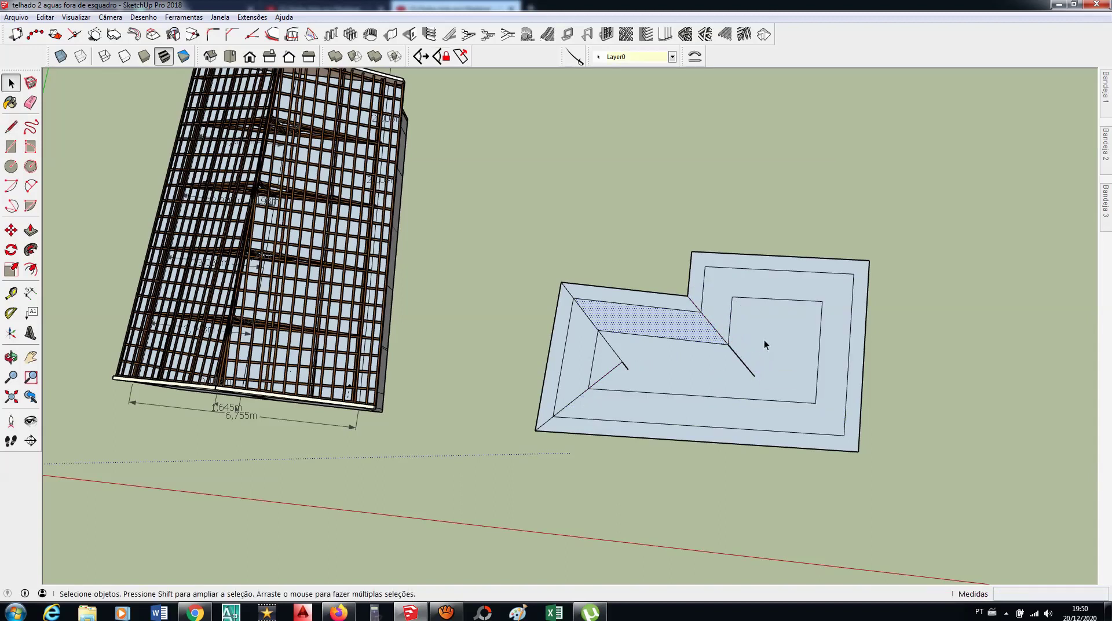
Step: Draw a hip from the notch corner through the inner outline corner toward the inner rectangle
{"action": "key", "text": "l"}
{"action": "left_click", "coordinate": [691, 252]}
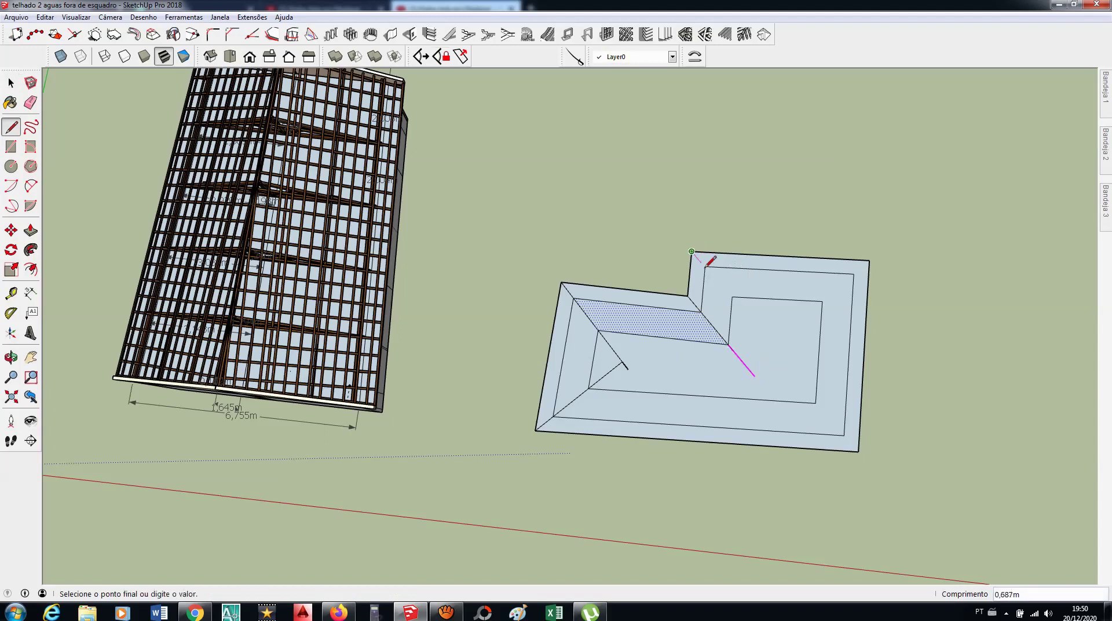
{"action": "left_click", "coordinate": [730, 296]}
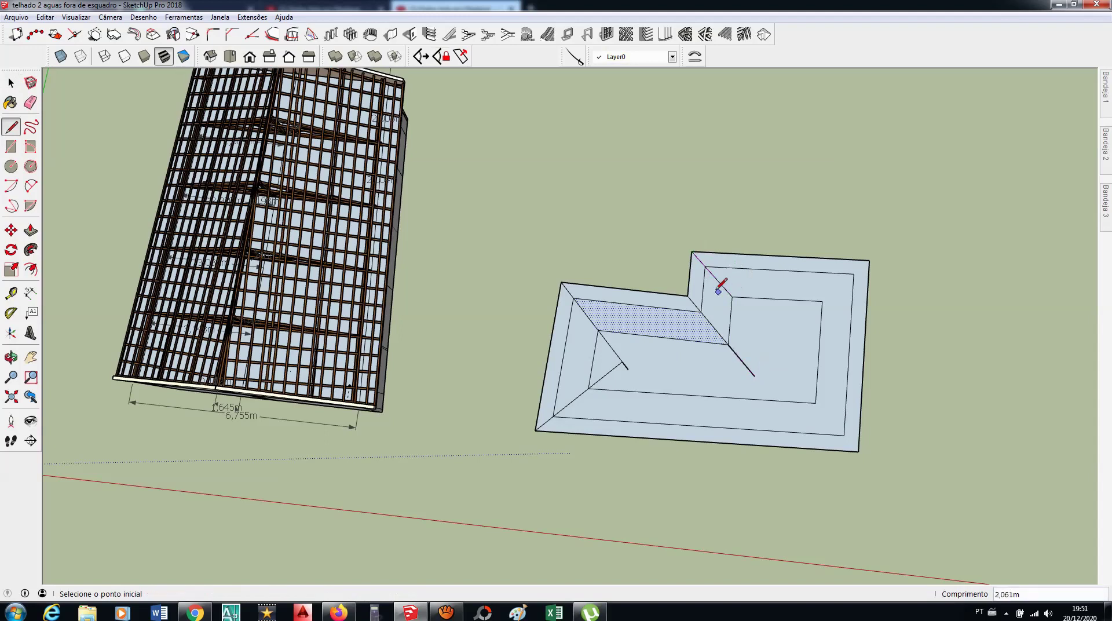
{"action": "left_click", "coordinate": [732, 297]}
{"action": "left_click", "coordinate": [772, 342]}
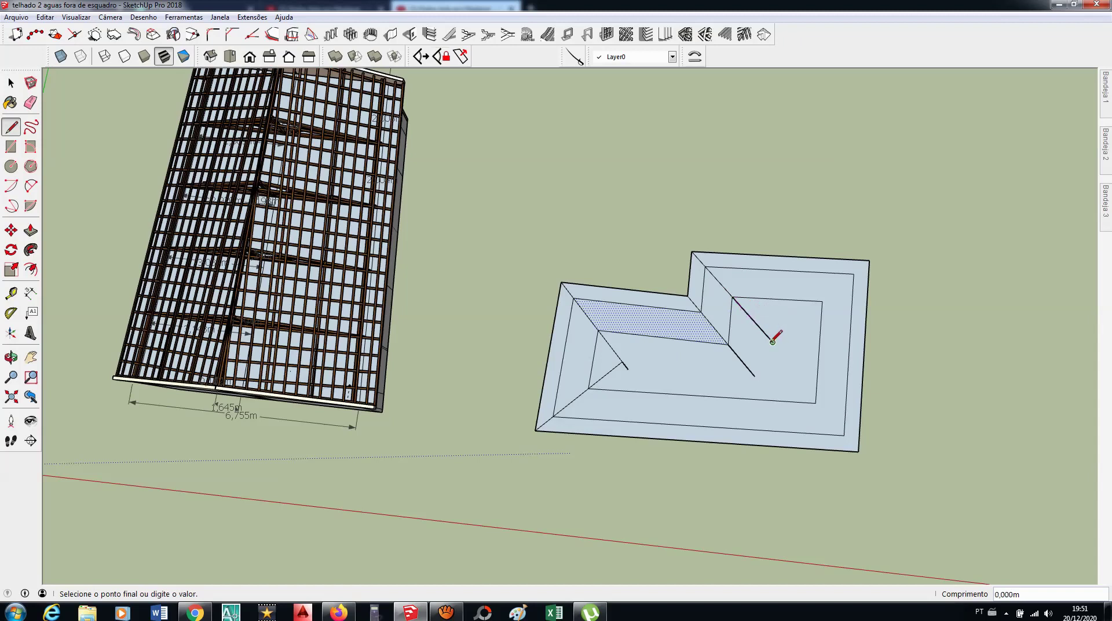
{"action": "key", "text": "space"}
{"action": "scroll", "coordinate": [862, 265], "scroll_direction": "up", "scroll_amount": 2}
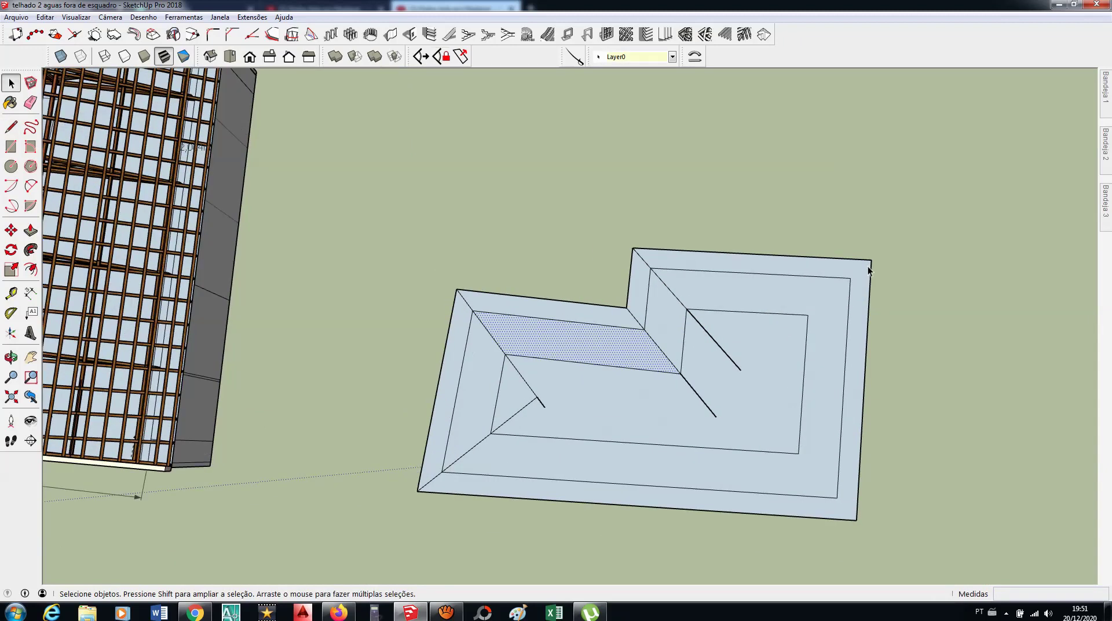
{"action": "scroll", "coordinate": [863, 265], "scroll_direction": "up", "scroll_amount": 1}
Step: Draw the right outer corner's hip inward to the valley, plus a short connecting segment
{"action": "key", "text": "l"}
{"action": "left_click", "coordinate": [872, 259]}
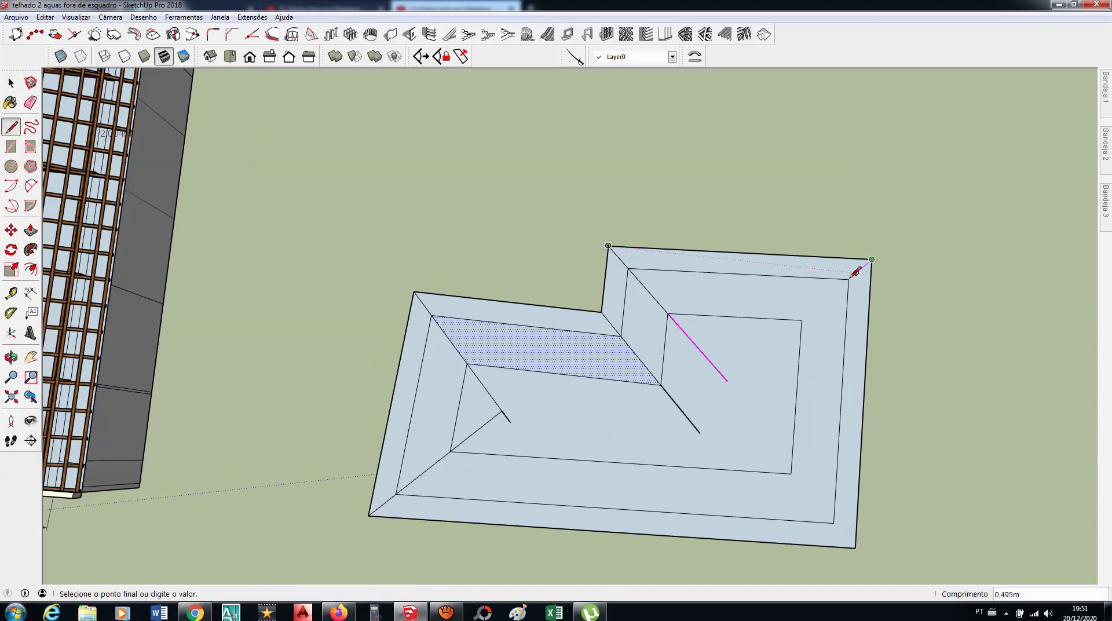
{"action": "left_click", "coordinate": [801, 320]}
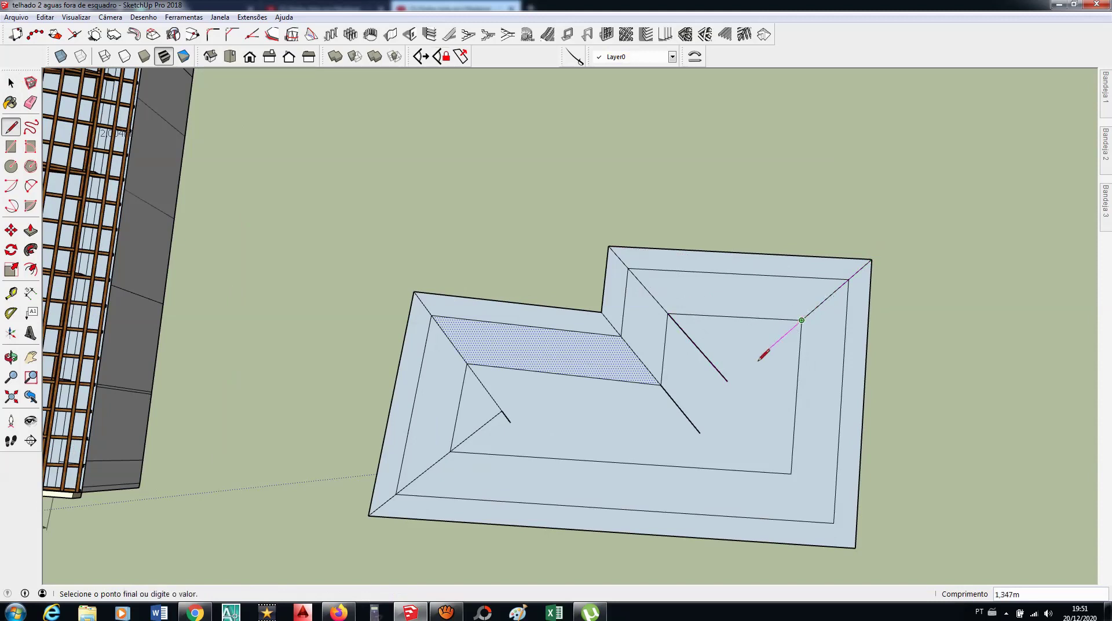
{"action": "left_click", "coordinate": [710, 398]}
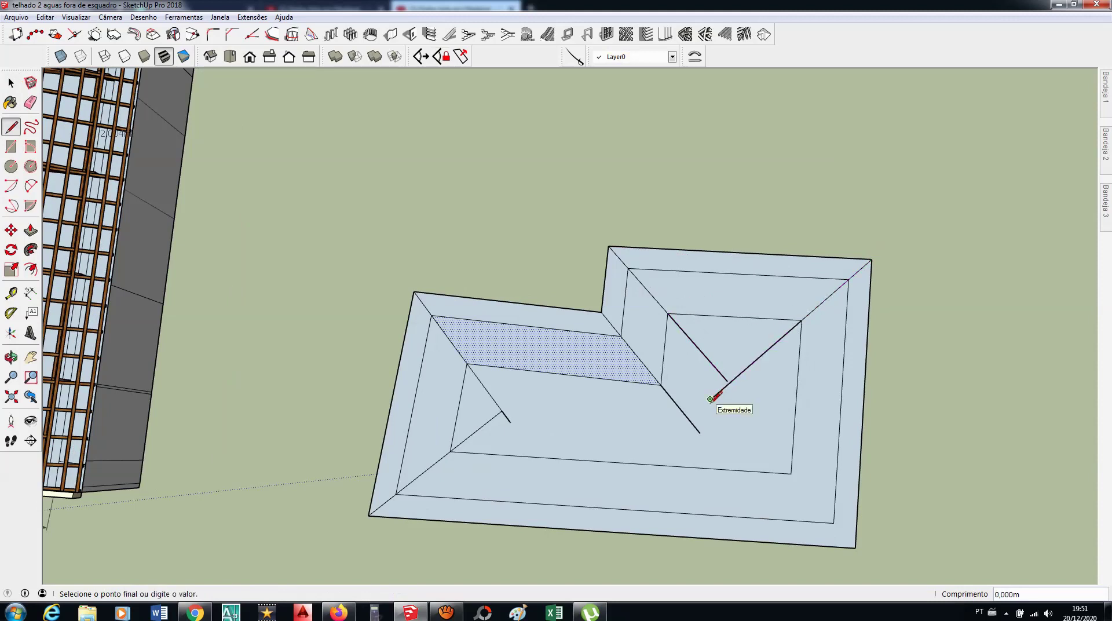
{"action": "key", "text": "space"}
{"action": "scroll", "coordinate": [722, 371], "scroll_direction": "up", "scroll_amount": 1}
{"action": "scroll", "coordinate": [730, 385], "scroll_direction": "up", "scroll_amount": 1}
{"action": "key", "text": "l"}
{"action": "left_click", "coordinate": [730, 383]}
{"action": "left_click", "coordinate": [743, 396]}
{"action": "key", "text": "space"}
Step: Delete the leftover stub segments near the ridge vertex and at the left hip apex
{"action": "left_click", "coordinate": [719, 397]}
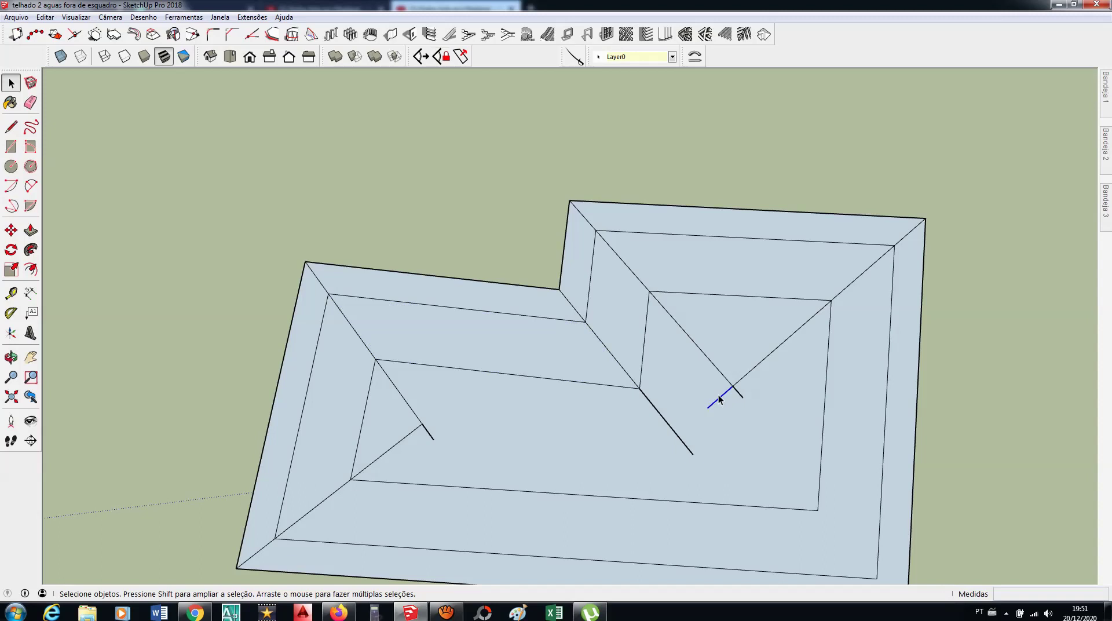
{"action": "key", "text": "Delete"}
{"action": "left_click", "coordinate": [740, 394]}
{"action": "key", "text": "Delete"}
{"action": "scroll", "coordinate": [729, 373], "scroll_direction": "down", "scroll_amount": 2}
{"action": "scroll", "coordinate": [718, 371], "scroll_direction": "down", "scroll_amount": 2}
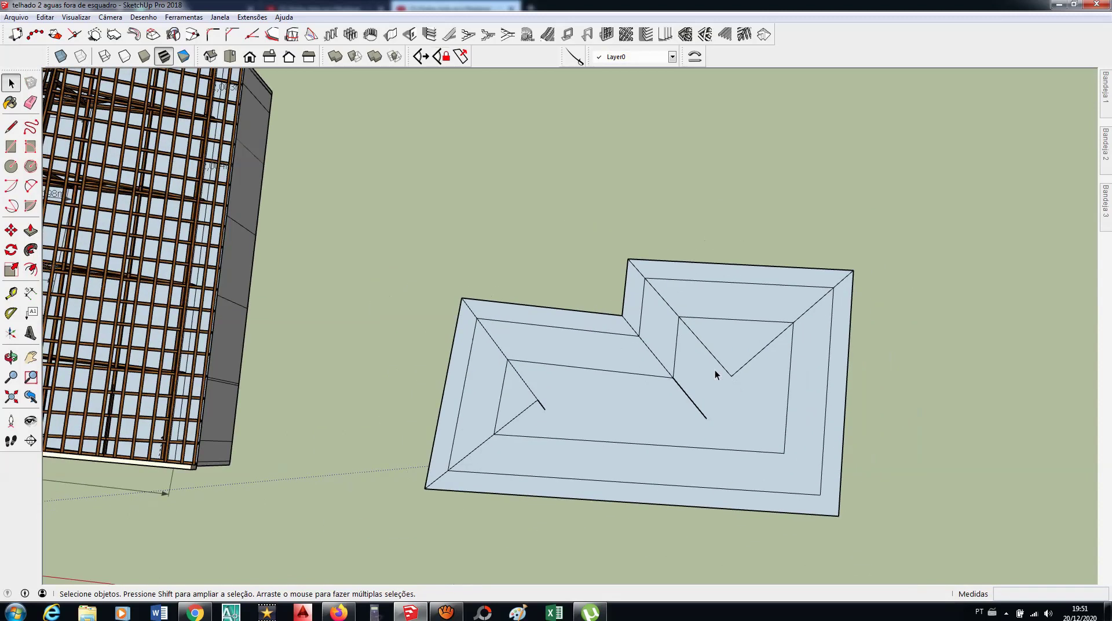
{"action": "left_click", "coordinate": [543, 407]}
{"action": "key", "text": "Delete"}
Step: Draw the lower-right hip through the inner outline corner to meet the valley
{"action": "key", "text": "l"}
{"action": "left_click", "coordinate": [837, 516]}
{"action": "left_click", "coordinate": [785, 452]}
{"action": "left_click", "coordinate": [783, 453]}
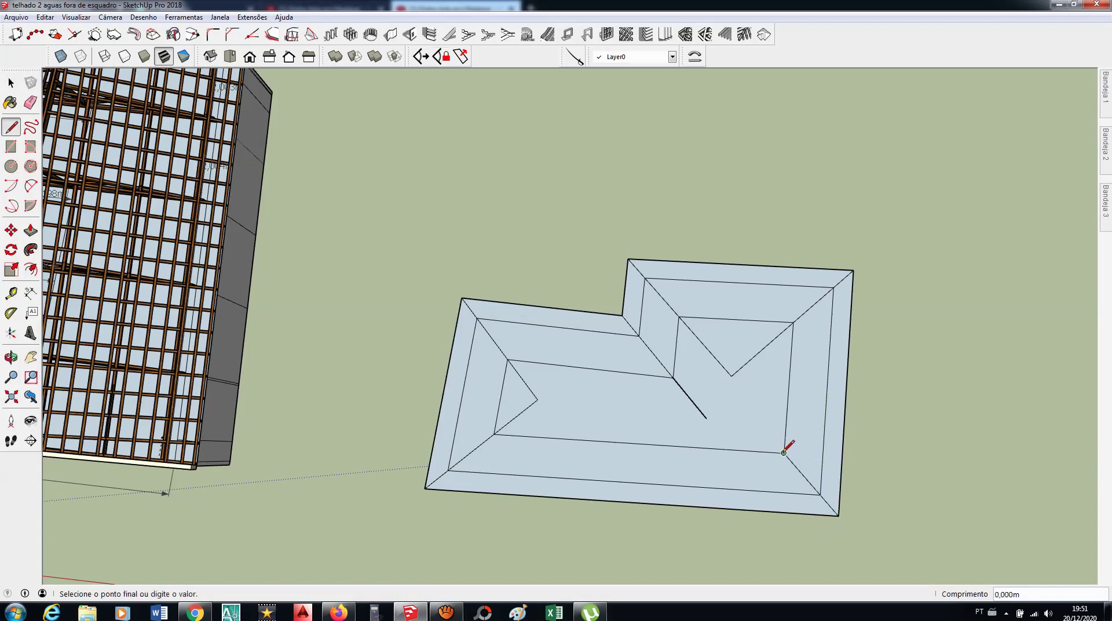
{"action": "left_click", "coordinate": [728, 389]}
{"action": "scroll", "coordinate": [734, 371], "scroll_direction": "up", "scroll_amount": 2}
{"action": "key", "text": "space"}
{"action": "scroll", "coordinate": [737, 369], "scroll_direction": "up", "scroll_amount": 2}
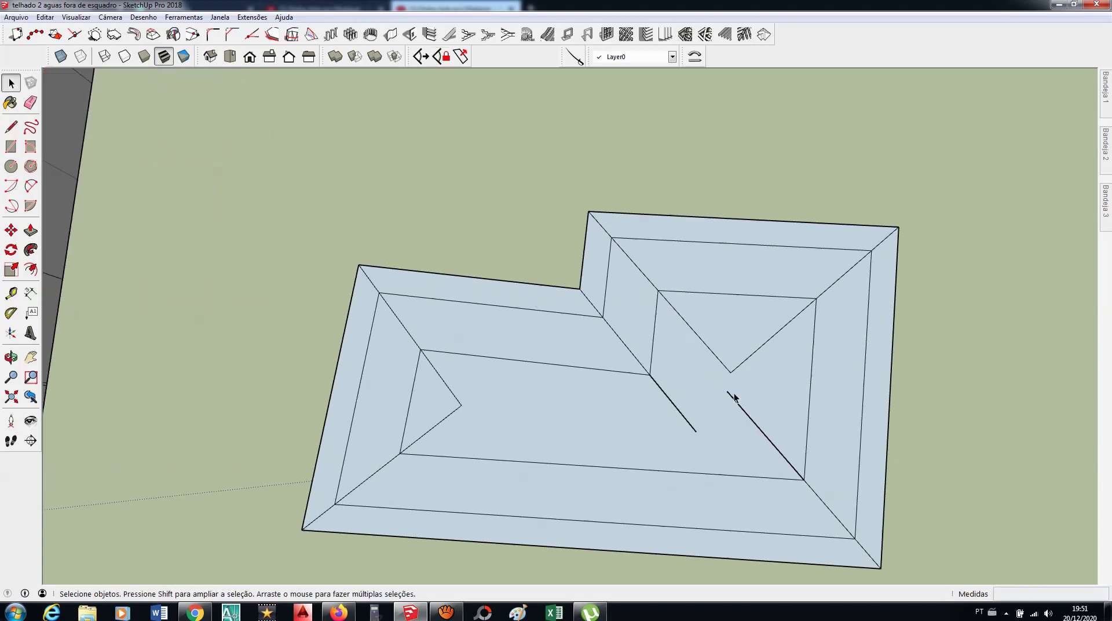
{"action": "scroll", "coordinate": [739, 368], "scroll_direction": "down", "scroll_amount": 3}
{"action": "scroll", "coordinate": [739, 369], "scroll_direction": "down", "scroll_amount": 1}
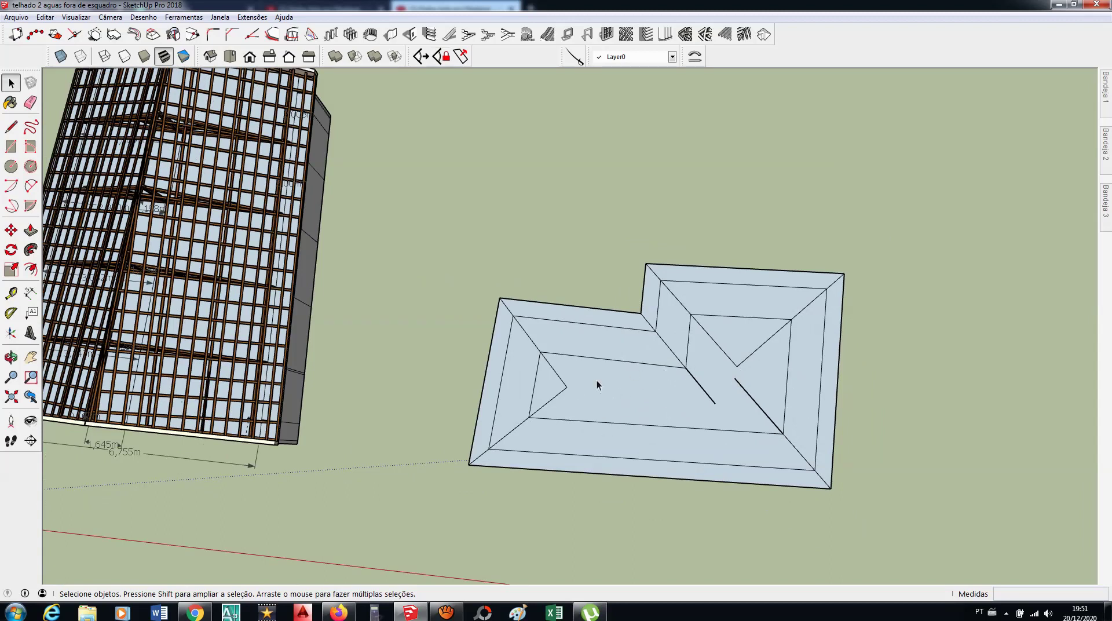
{"action": "left_click", "coordinate": [626, 386]}
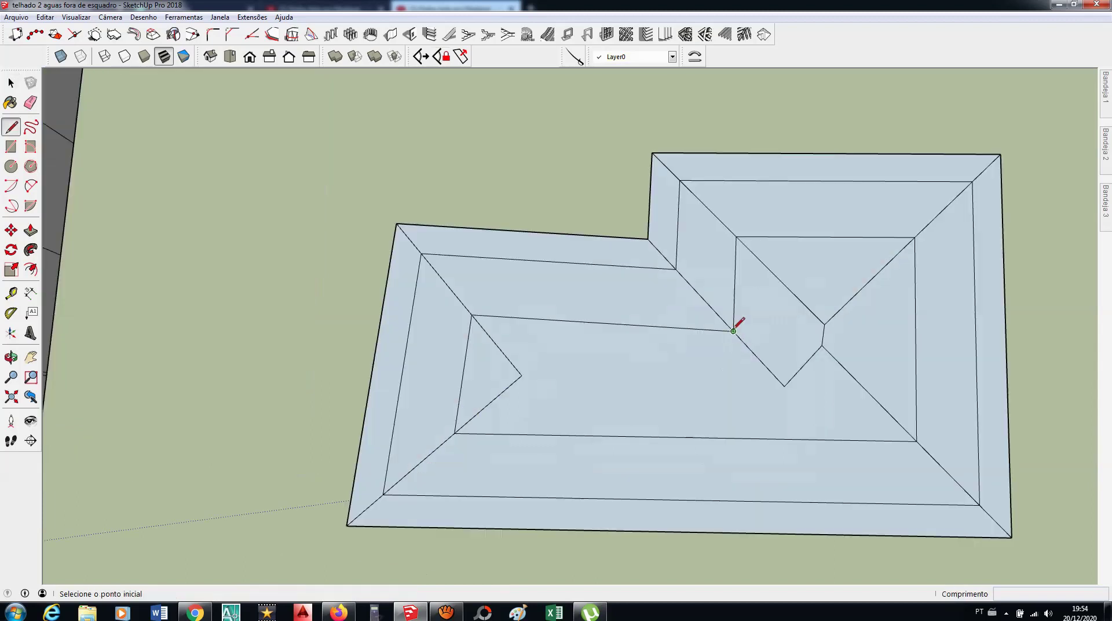
Step: Draw a cross line down to the lower inner edge and a ridge from it to the left hip apex
{"action": "left_click", "coordinate": [733, 332]}
{"action": "left_click", "coordinate": [731, 438]}
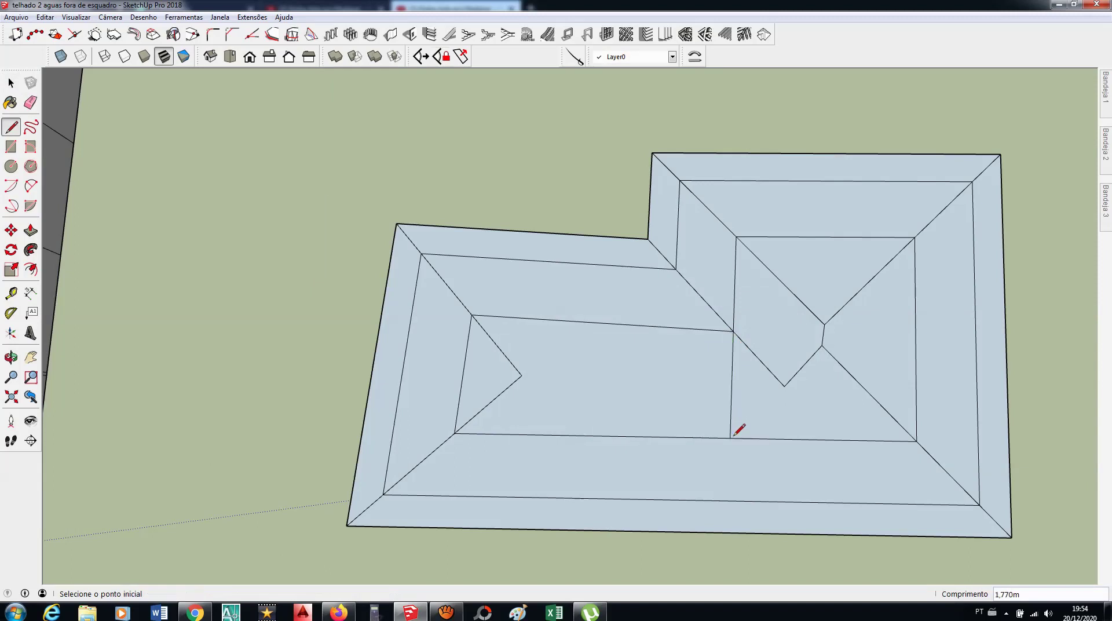
{"action": "key", "text": "space"}
{"action": "key", "text": "l"}
{"action": "left_click", "coordinate": [730, 438]}
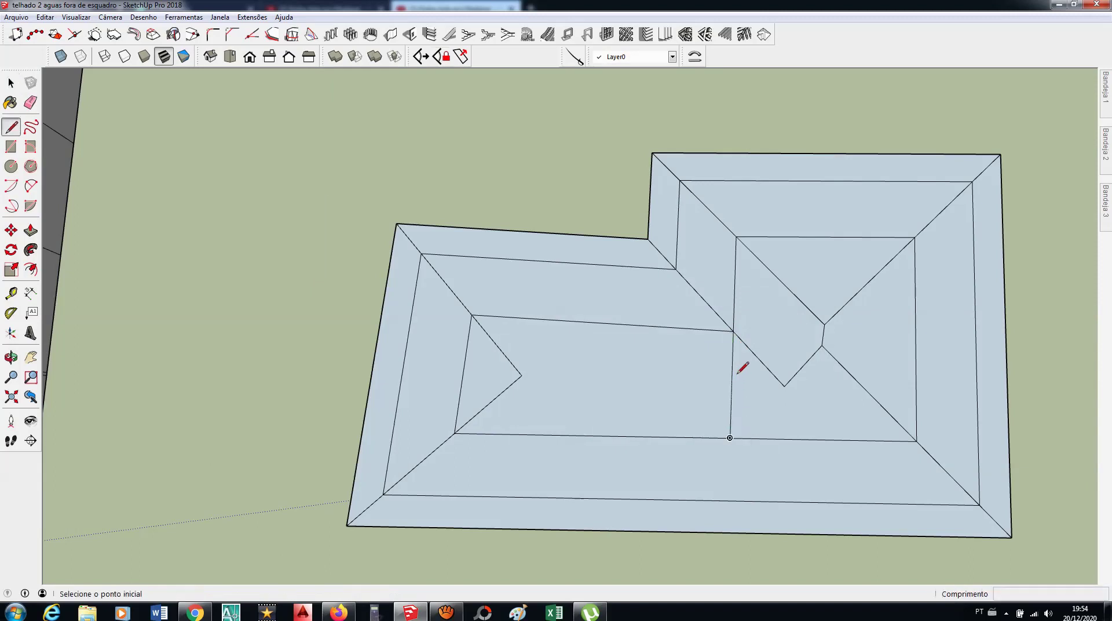
{"action": "left_click", "coordinate": [521, 375]}
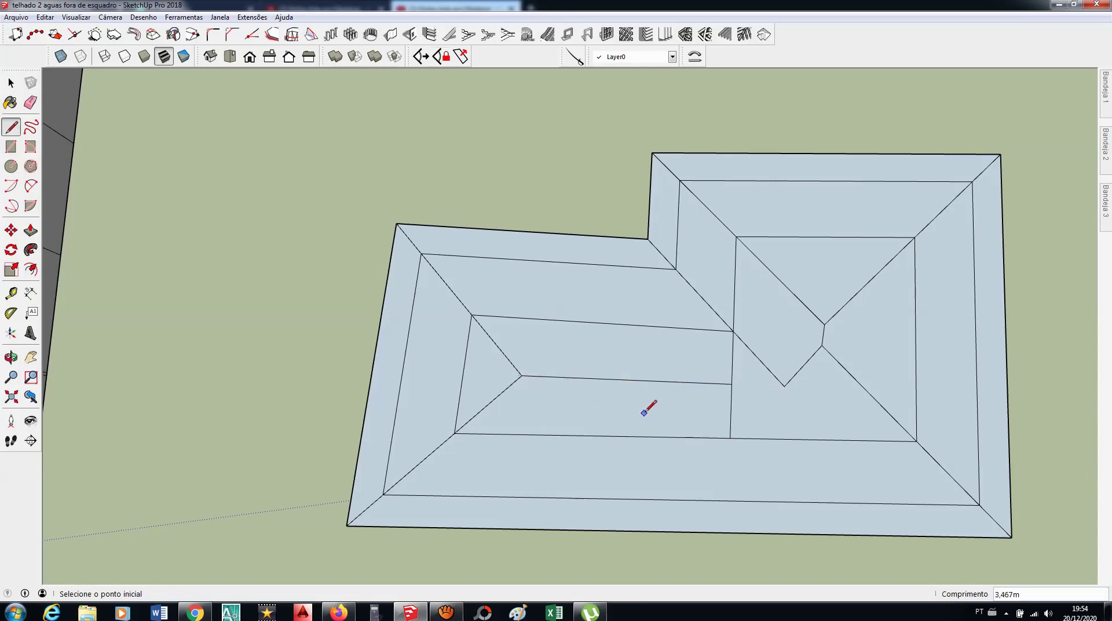
{"action": "key", "text": "space"}
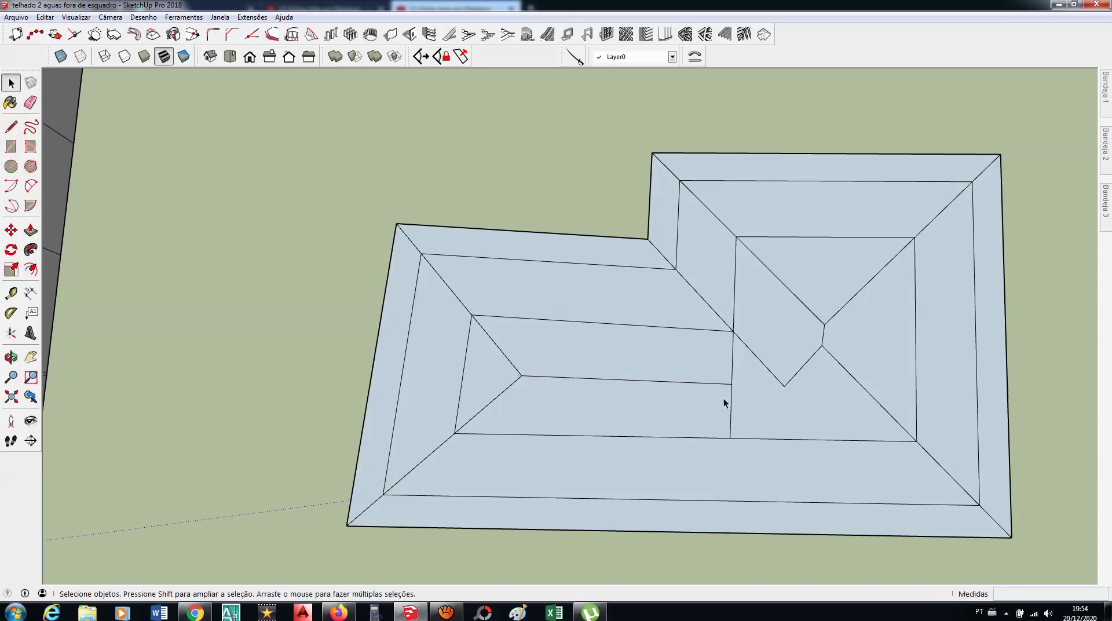
Step: Dimension the upper and lower halves of the cross line, each 0,885m
{"action": "left_click", "coordinate": [30, 293]}
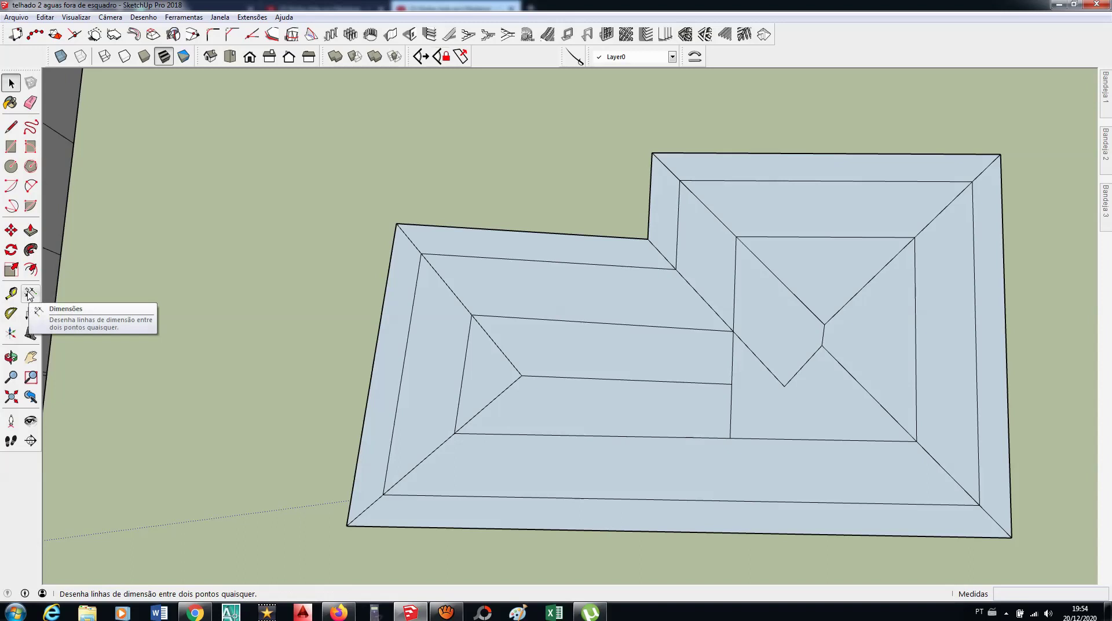
{"action": "left_click", "coordinate": [732, 352]}
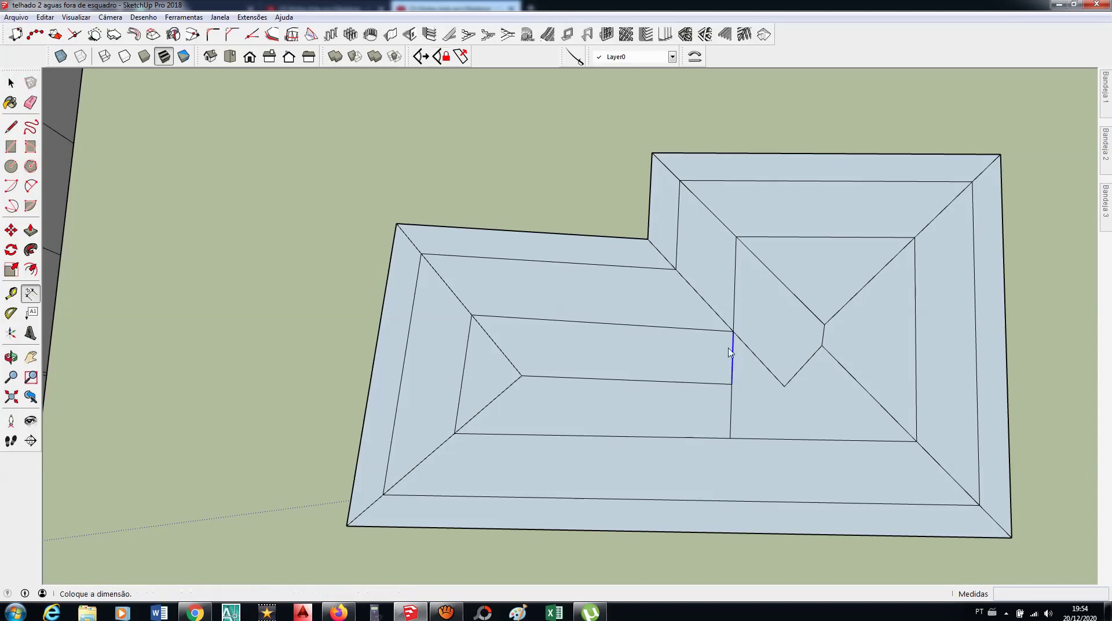
{"action": "left_click", "coordinate": [715, 355]}
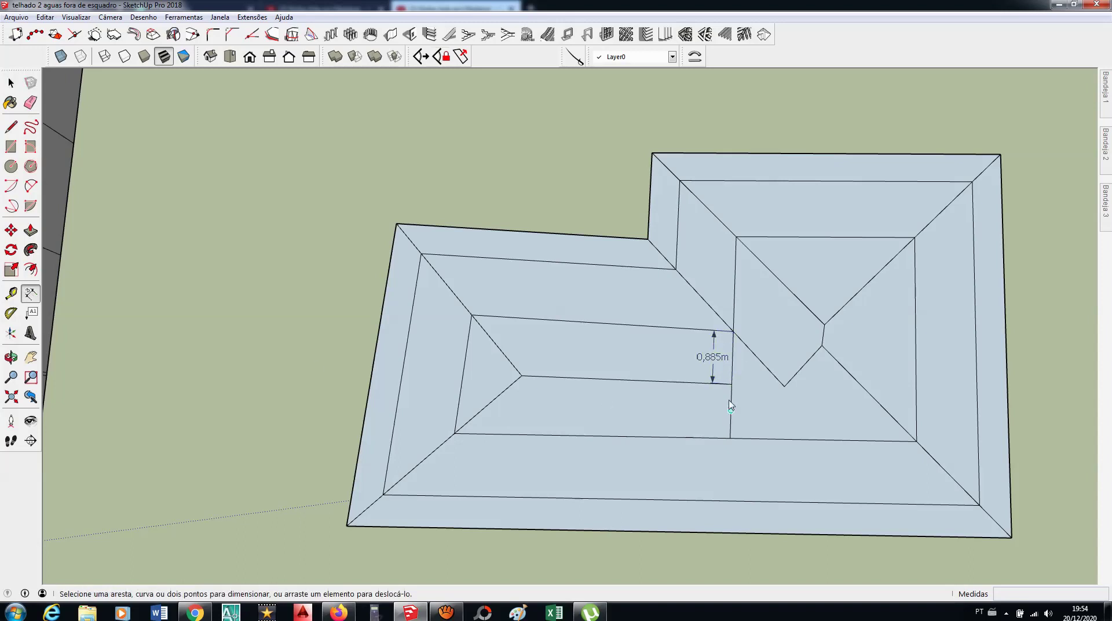
{"action": "left_click", "coordinate": [732, 401]}
{"action": "left_click", "coordinate": [718, 409]}
Step: Draw a line joining the ridge's right end to the right wing's valley end
{"action": "key", "text": "l"}
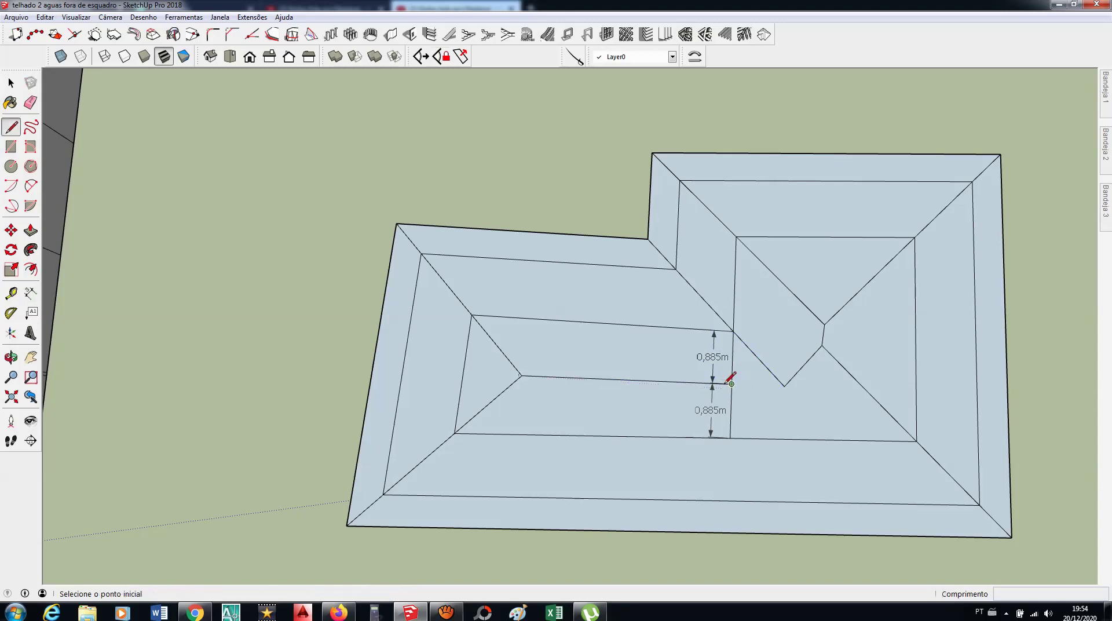
{"action": "left_click", "coordinate": [731, 384]}
{"action": "left_click", "coordinate": [782, 384]}
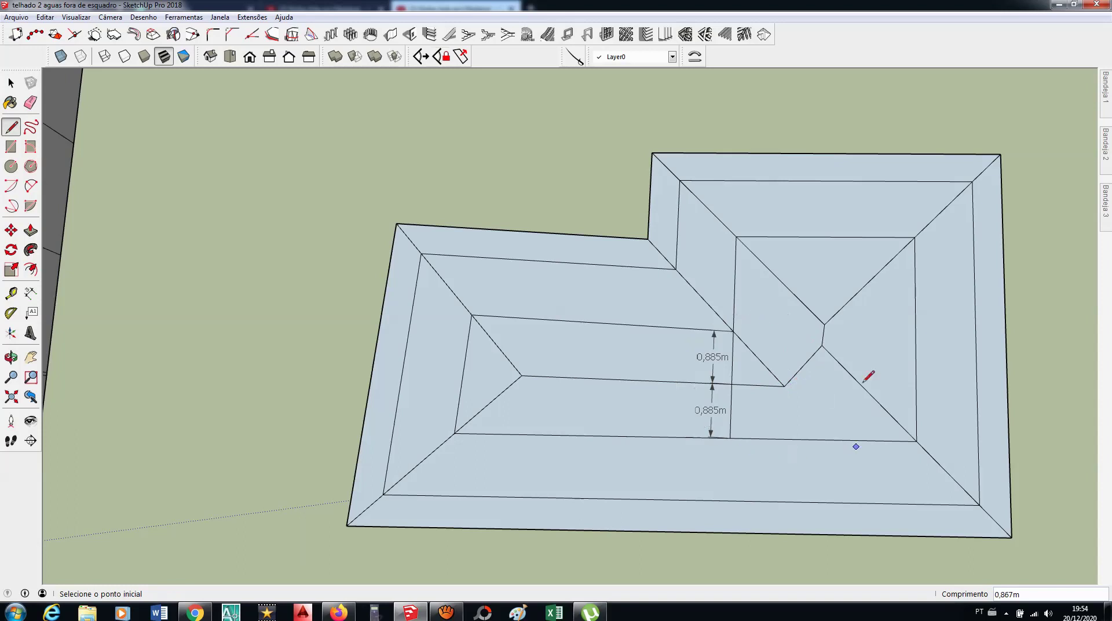
{"action": "scroll", "coordinate": [634, 365], "scroll_direction": "down", "scroll_amount": 2}
{"action": "scroll", "coordinate": [689, 354], "scroll_direction": "down", "scroll_amount": 1}
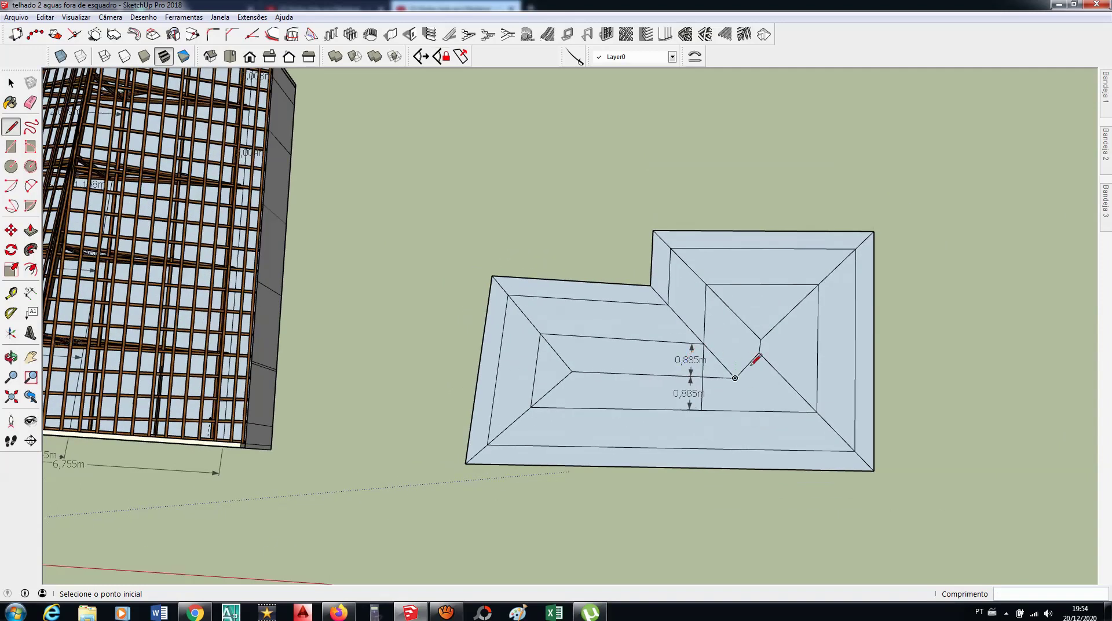
{"action": "scroll", "coordinate": [773, 327], "scroll_direction": "up", "scroll_amount": 3}
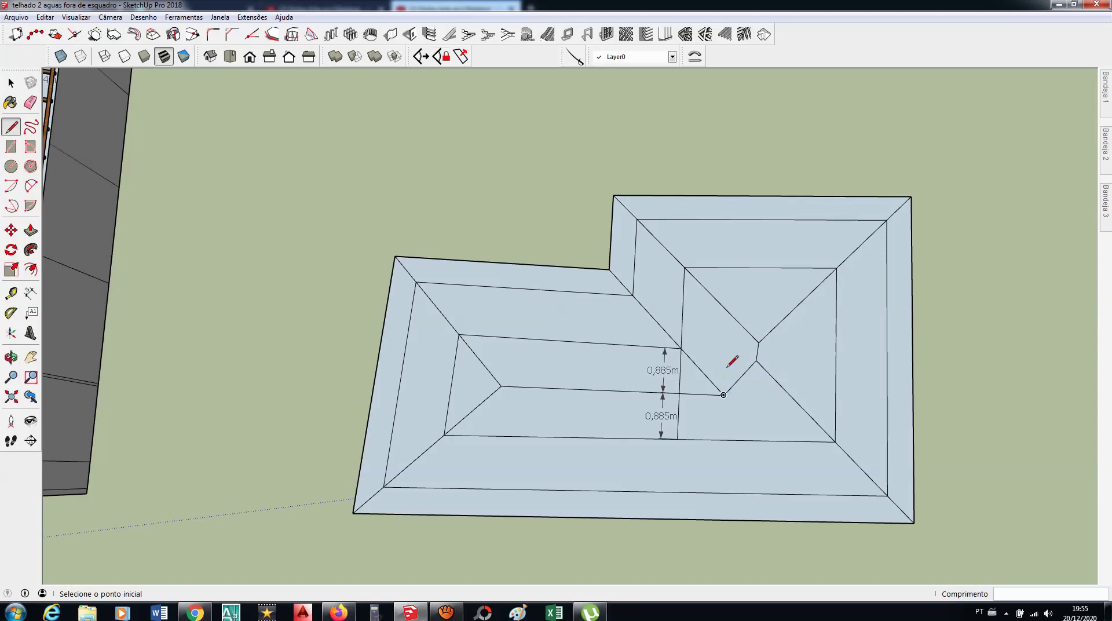
Step: Orbit the view and draw a line across the roof from its upper to lower outer edge
{"action": "key", "text": "space"}
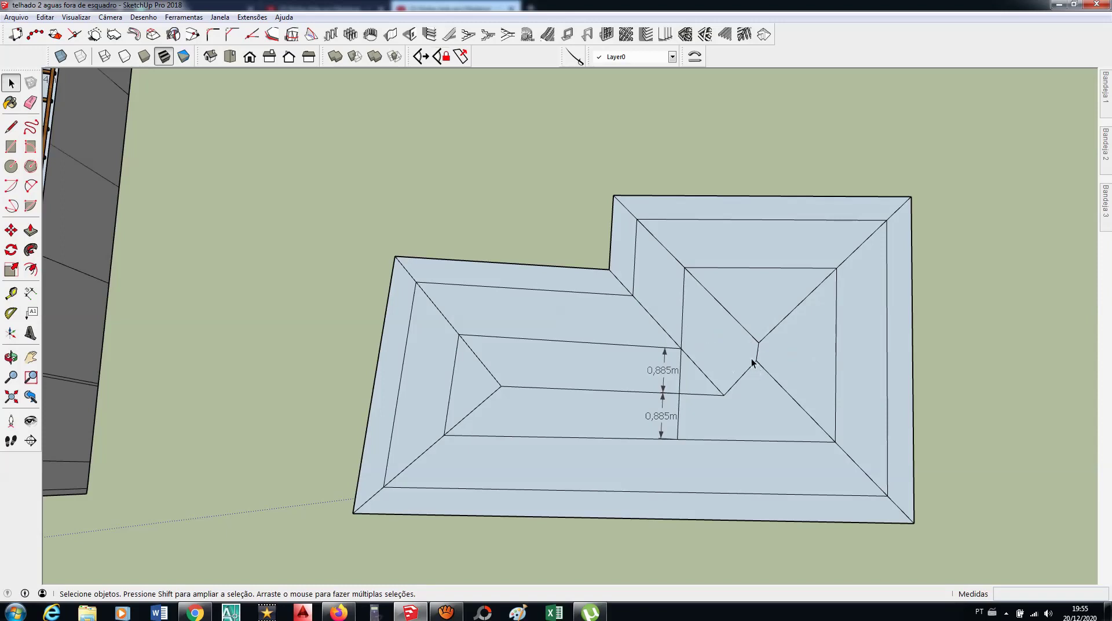
{"action": "middle_click_drag", "start_coordinate": [724, 377], "coordinate": [783, 362]}
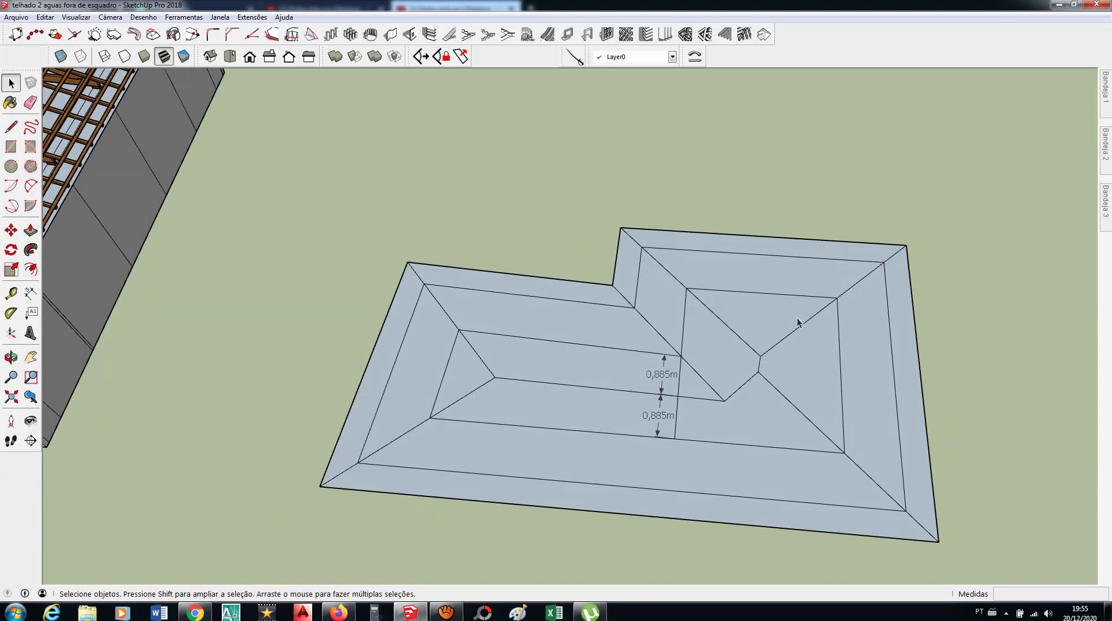
{"action": "scroll", "coordinate": [712, 345], "scroll_direction": "down", "scroll_amount": 2}
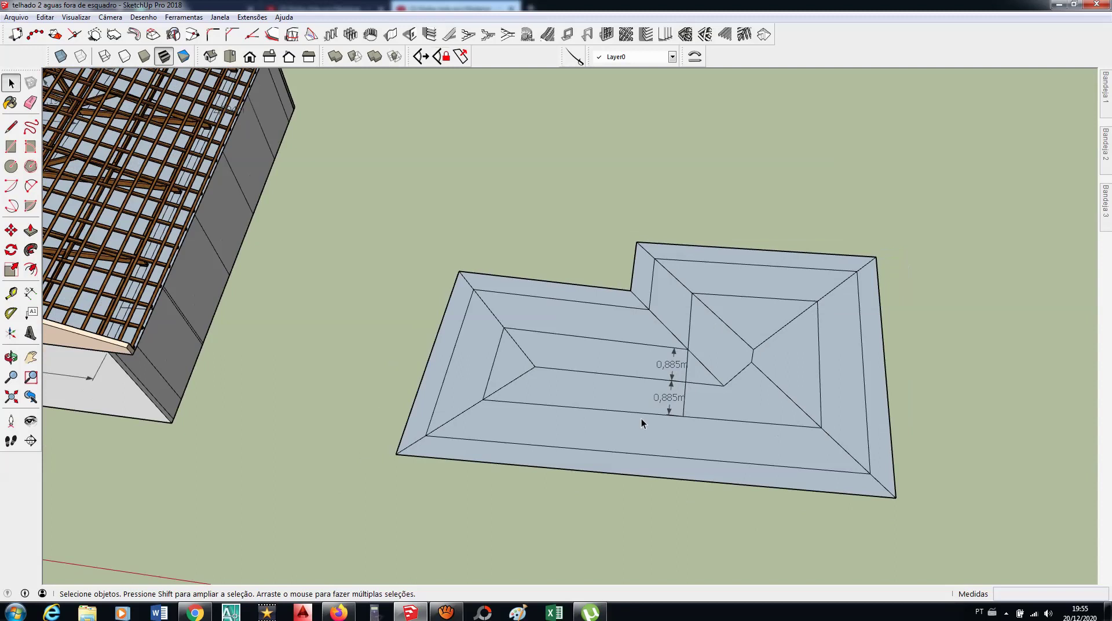
{"action": "key", "text": "l"}
{"action": "left_click", "coordinate": [648, 309]}
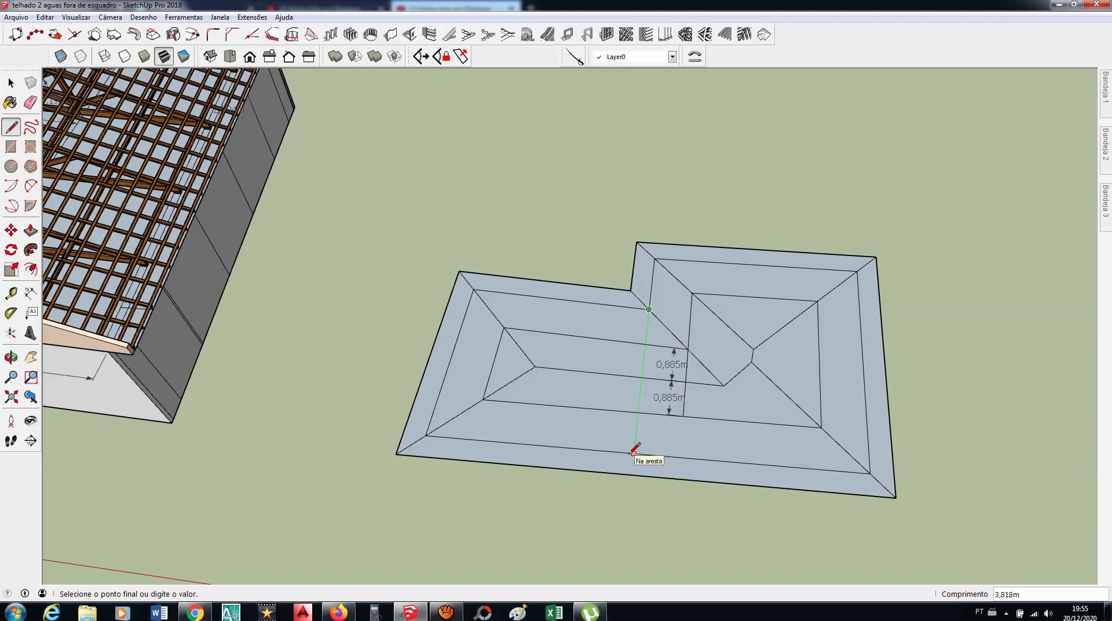
{"action": "left_click", "coordinate": [633, 453]}
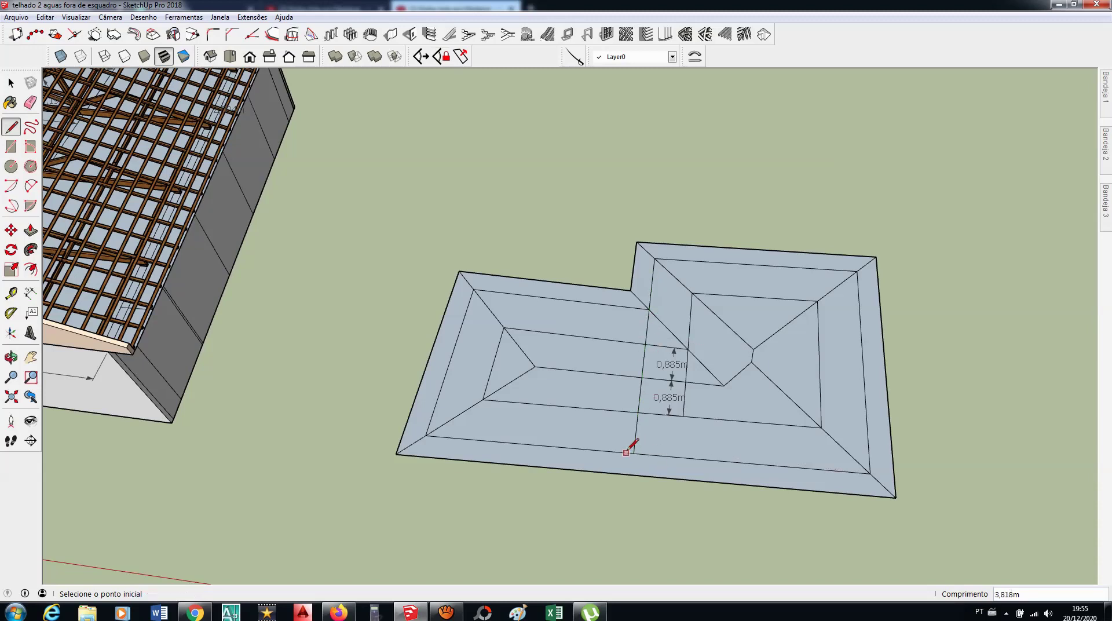
{"action": "key", "text": "space"}
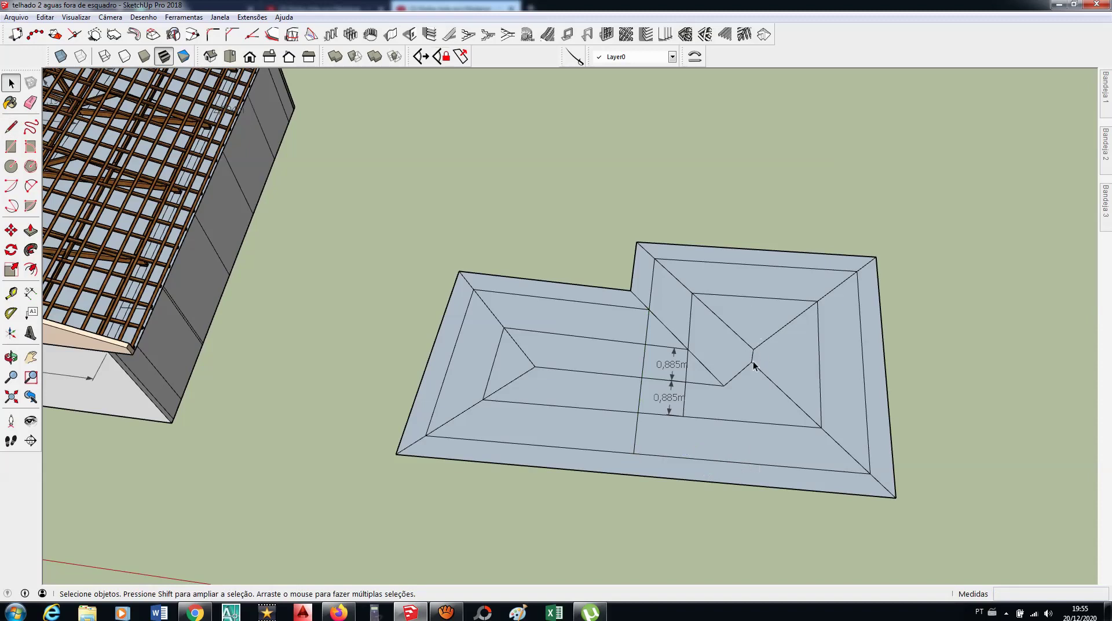
Step: Draw a line up to the inner hip vertex and delete the short stray edge below it
{"action": "key", "text": "l"}
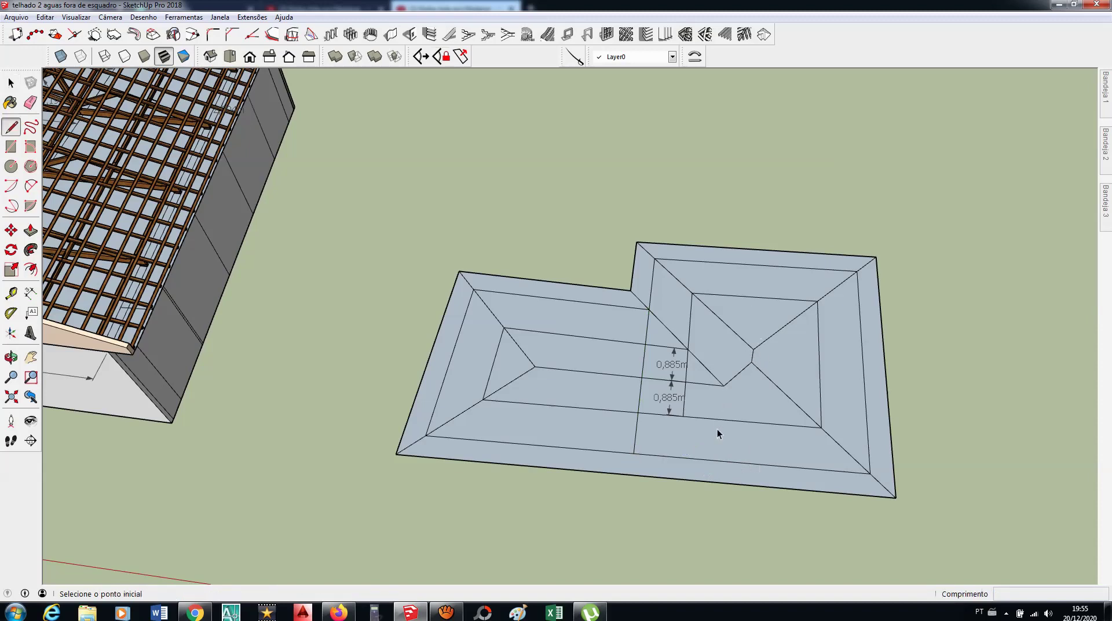
{"action": "left_click", "coordinate": [747, 459]}
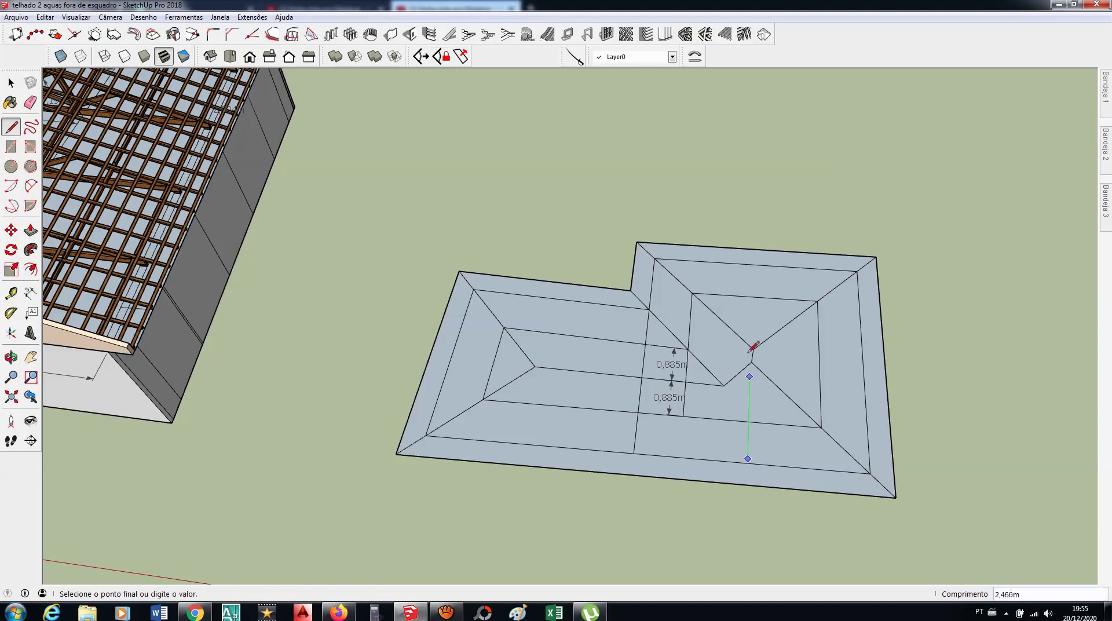
{"action": "scroll", "coordinate": [753, 349], "scroll_direction": "up", "scroll_amount": 2}
{"action": "scroll", "coordinate": [751, 349], "scroll_direction": "up", "scroll_amount": 1}
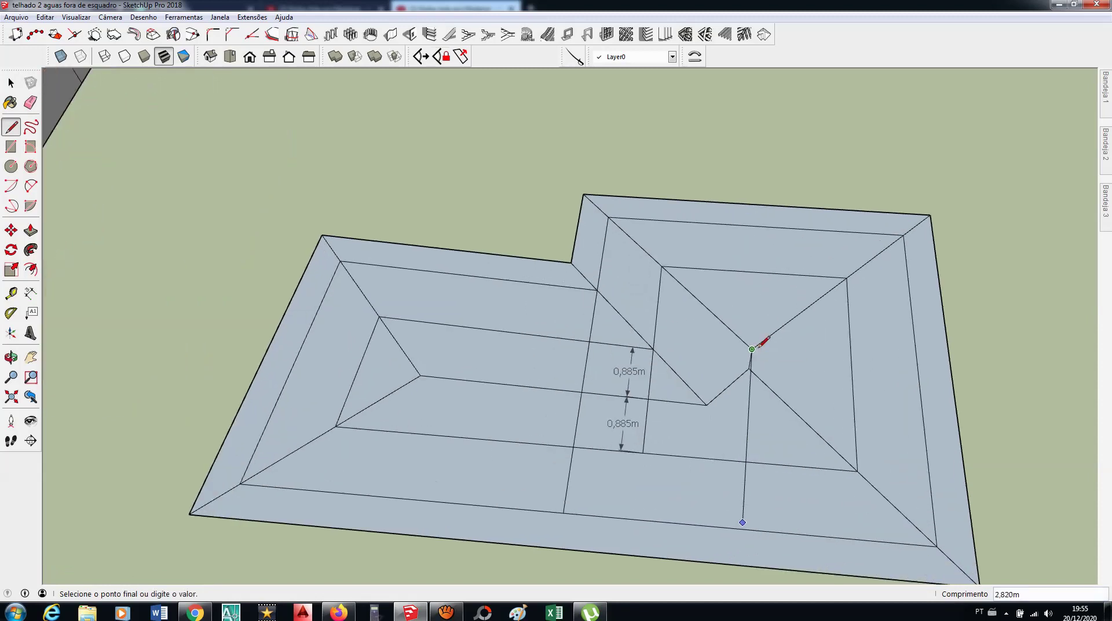
{"action": "scroll", "coordinate": [752, 349], "scroll_direction": "up", "scroll_amount": 1}
{"action": "left_click", "coordinate": [750, 349]}
{"action": "scroll", "coordinate": [751, 346], "scroll_direction": "up", "scroll_amount": 1}
{"action": "scroll", "coordinate": [754, 346], "scroll_direction": "up", "scroll_amount": 1}
{"action": "scroll", "coordinate": [747, 365], "scroll_direction": "up", "scroll_amount": 1}
{"action": "key", "text": "space"}
{"action": "scroll", "coordinate": [745, 391], "scroll_direction": "up", "scroll_amount": 1}
{"action": "scroll", "coordinate": [745, 393], "scroll_direction": "up", "scroll_amount": 1}
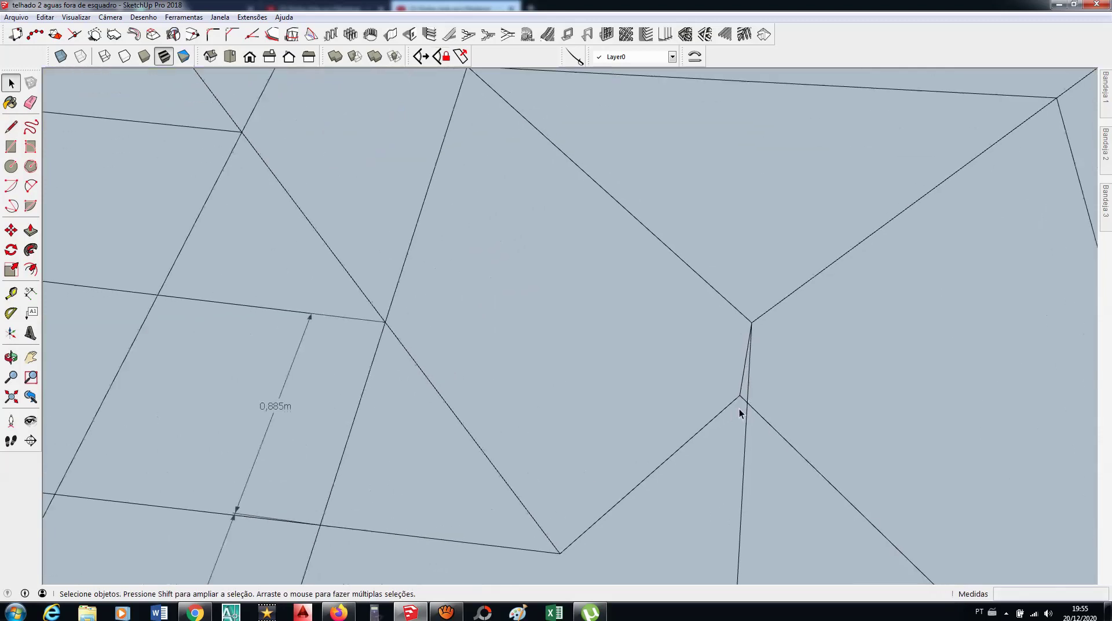
{"action": "left_click", "coordinate": [743, 388]}
{"action": "key", "text": "Delete"}
{"action": "key", "text": "Delete"}
Step: Connect the ridge end vertex to the valley line's end with a new line
{"action": "scroll", "coordinate": [738, 400], "scroll_direction": "down", "scroll_amount": 1}
{"action": "scroll", "coordinate": [738, 399], "scroll_direction": "down", "scroll_amount": 1}
{"action": "key", "text": "l"}
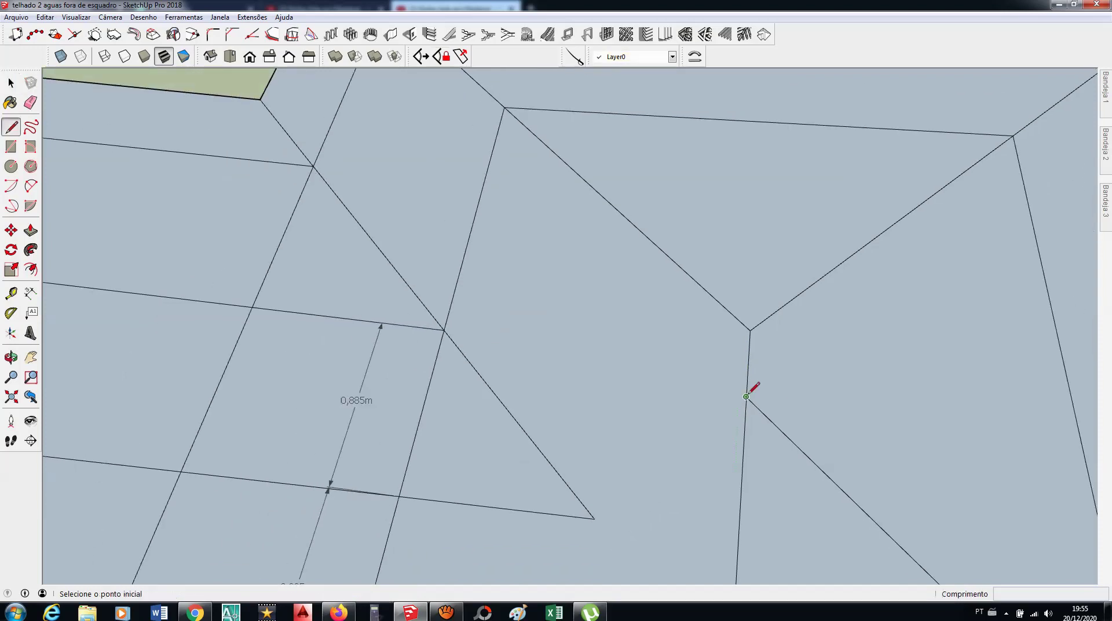
{"action": "left_click", "coordinate": [746, 397]}
{"action": "left_click", "coordinate": [594, 519]}
{"action": "scroll", "coordinate": [675, 368], "scroll_direction": "down", "scroll_amount": 2}
{"action": "scroll", "coordinate": [712, 340], "scroll_direction": "down", "scroll_amount": 1}
{"action": "scroll", "coordinate": [720, 371], "scroll_direction": "down", "scroll_amount": 2}
{"action": "scroll", "coordinate": [722, 362], "scroll_direction": "down", "scroll_amount": 2}
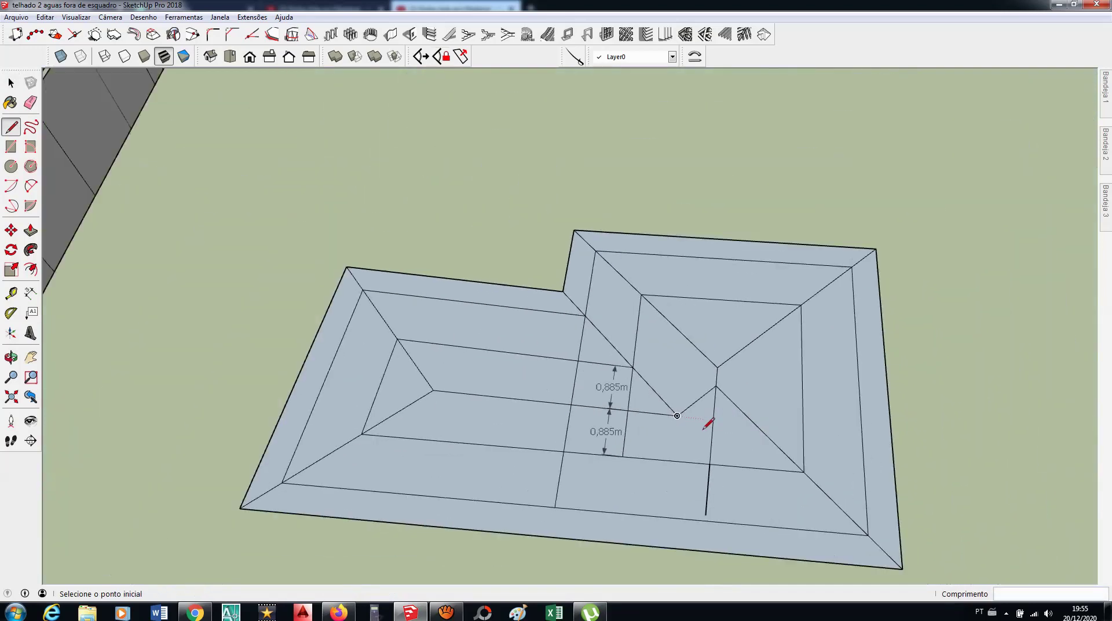
Step: Delete two pieces of the vertical helper line through the right wing
{"action": "key", "text": "space"}
{"action": "left_click", "coordinate": [711, 443]}
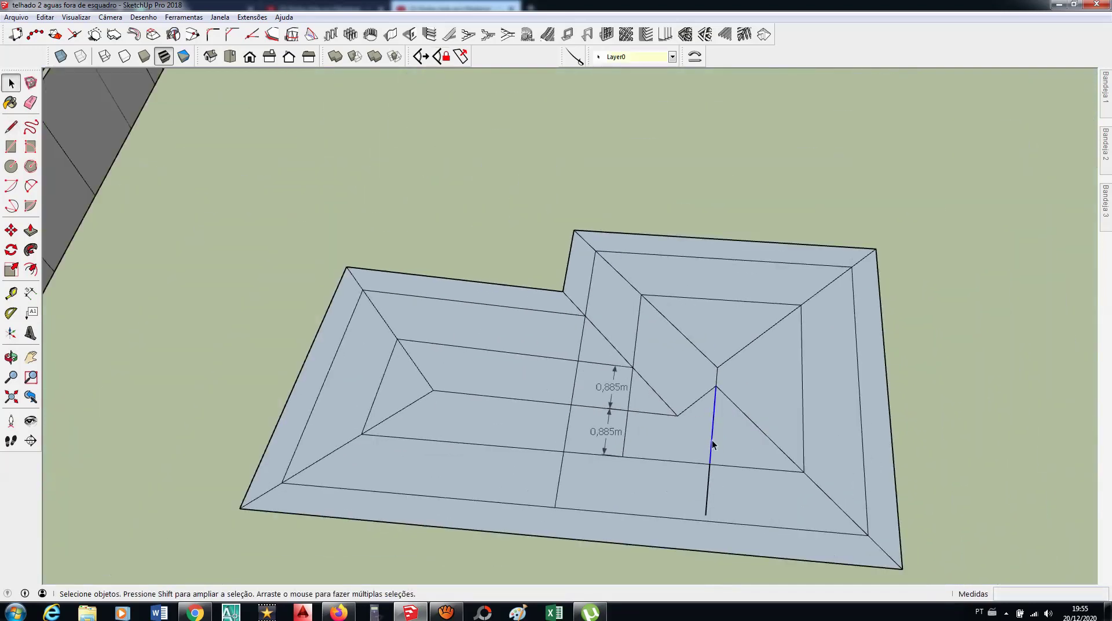
{"action": "key", "text": "Delete"}
{"action": "left_click", "coordinate": [708, 490]}
{"action": "key", "text": "Delete"}
Step: Delete the lower helper line piece and both 0,885m dimensions
{"action": "left_click", "coordinate": [626, 433]}
{"action": "key", "text": "Delete"}
{"action": "left_click", "coordinate": [625, 396]}
{"action": "key", "text": "Delete"}
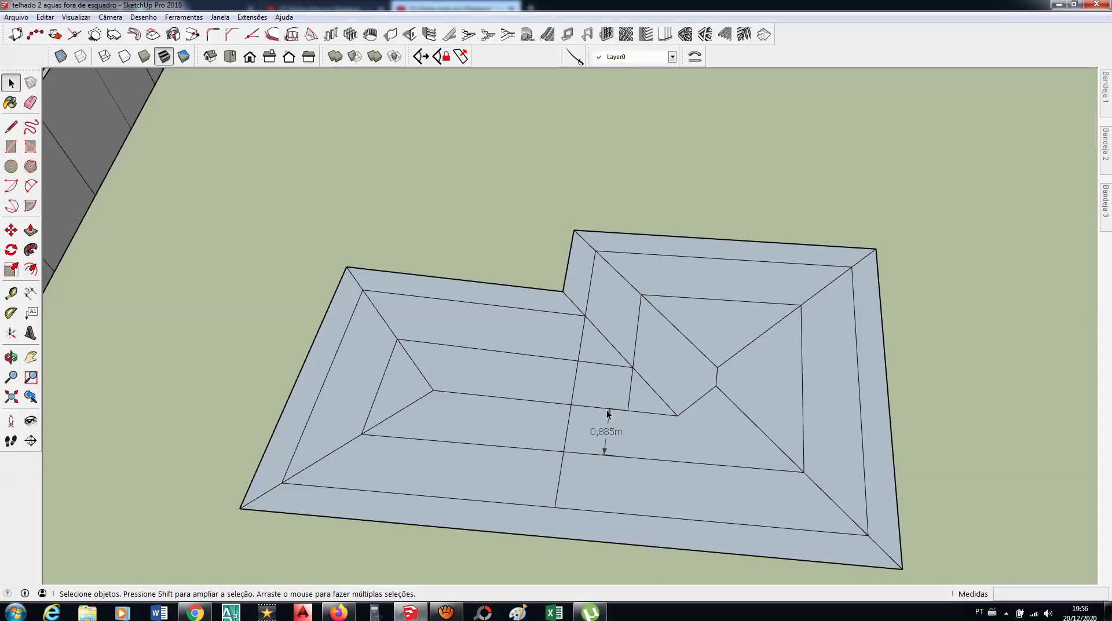
{"action": "left_click", "coordinate": [608, 430]}
{"action": "key", "text": "Delete"}
Step: Delete the three remaining pieces of the left vertical helper line
{"action": "left_click", "coordinate": [575, 382]}
{"action": "key", "text": "Delete"}
{"action": "left_click", "coordinate": [567, 423]}
{"action": "key", "text": "Delete"}
{"action": "left_click", "coordinate": [561, 465]}
{"action": "key", "text": "Delete"}
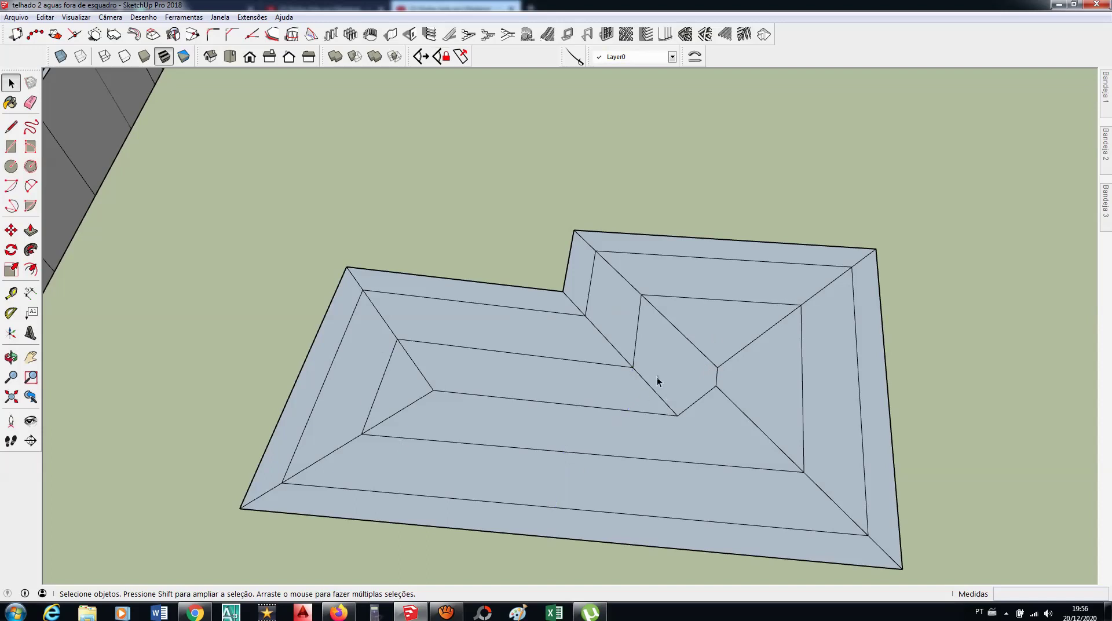
Step: Orbit around the framed house and roof plan, then come back close to the roof
{"action": "scroll", "coordinate": [631, 391], "scroll_direction": "down", "scroll_amount": 3}
{"action": "mouse_move", "coordinate": [626, 393]}
{"action": "middle_mouse_down"}
{"action": "mouse_move", "coordinate": [635, 430]}
{"action": "mouse_move", "coordinate": [612, 376]}
{"action": "middle_mouse_up"}
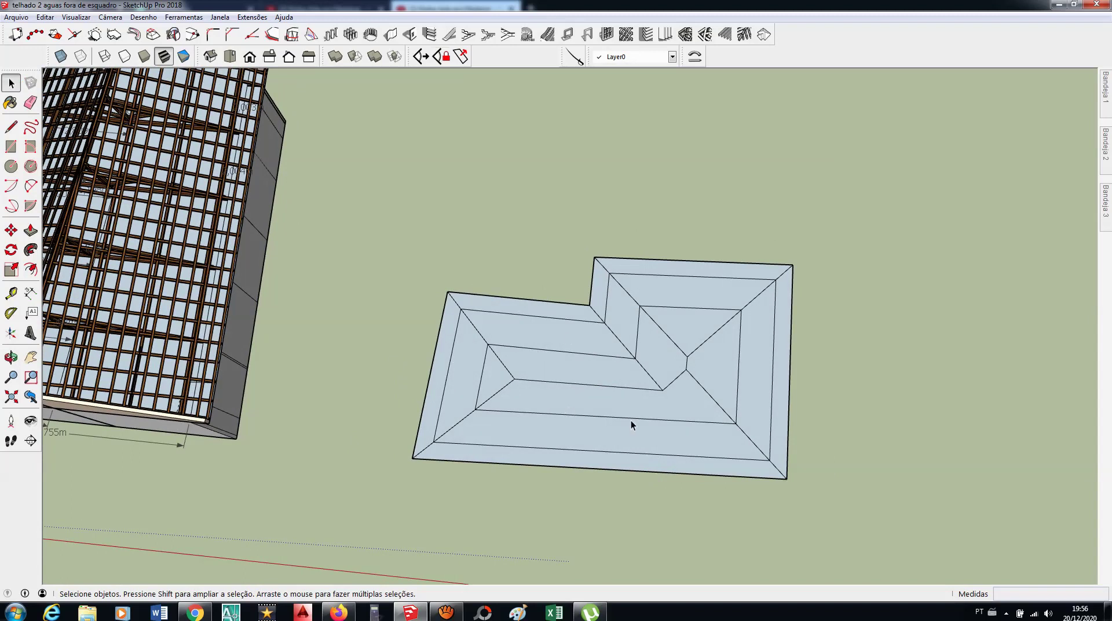
{"action": "mouse_move", "coordinate": [653, 421]}
{"action": "middle_mouse_down"}
{"action": "mouse_move", "coordinate": [639, 355]}
{"action": "mouse_move", "coordinate": [660, 384]}
{"action": "mouse_move", "coordinate": [605, 282]}
{"action": "mouse_move", "coordinate": [613, 389]}
{"action": "mouse_move", "coordinate": [734, 375]}
{"action": "mouse_move", "coordinate": [846, 416]}
{"action": "mouse_move", "coordinate": [814, 417]}
{"action": "middle_mouse_up"}
{"action": "scroll", "coordinate": [724, 378], "scroll_direction": "down", "scroll_amount": 2}
{"action": "mouse_move", "coordinate": [724, 377]}
{"action": "middle_mouse_down"}
{"action": "mouse_move", "coordinate": [670, 447]}
{"action": "mouse_move", "coordinate": [581, 405]}
{"action": "middle_mouse_up"}
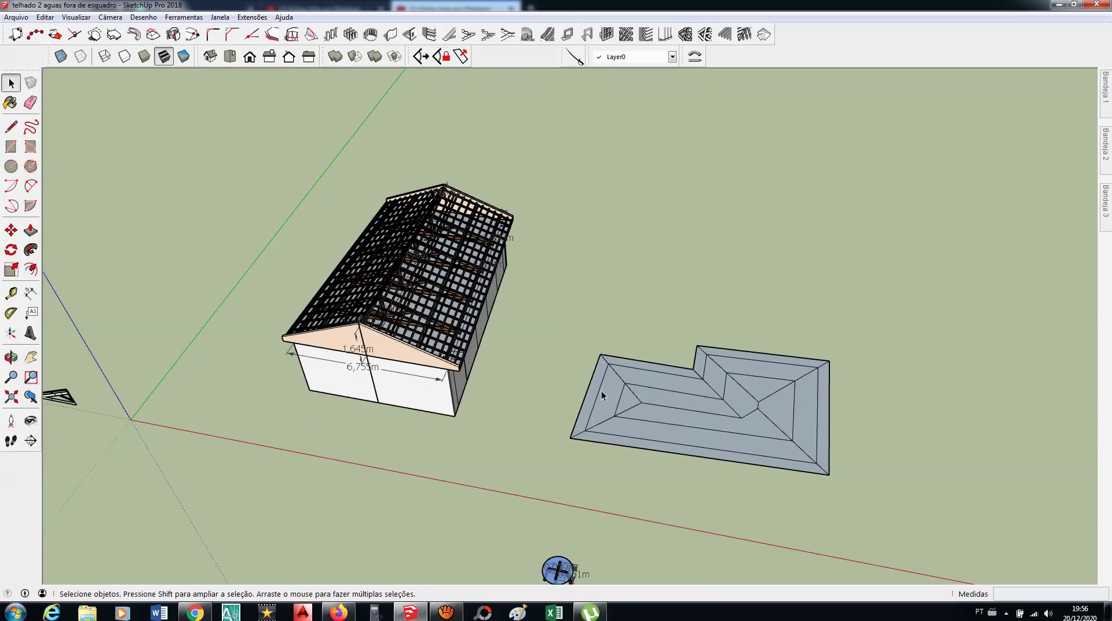
{"action": "scroll", "coordinate": [601, 391], "scroll_direction": "up", "scroll_amount": 2}
{"action": "mouse_move", "coordinate": [690, 377]}
{"action": "middle_mouse_down"}
{"action": "mouse_move", "coordinate": [621, 418]}
{"action": "mouse_move", "coordinate": [630, 342]}
{"action": "mouse_move", "coordinate": [619, 402]}
{"action": "middle_mouse_up"}
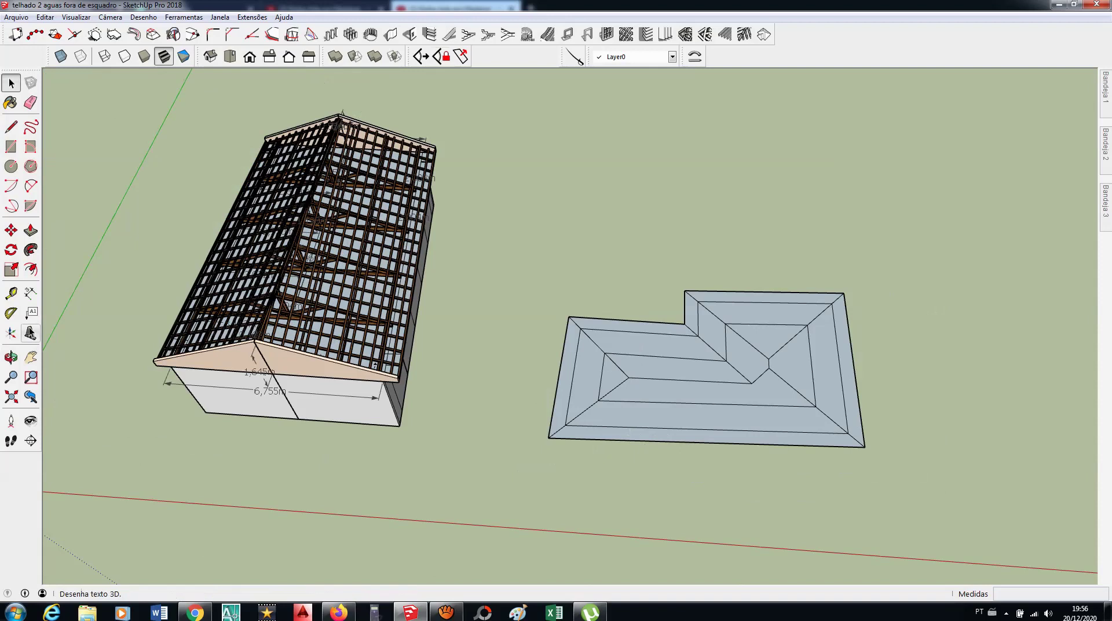
{"action": "left_click", "coordinate": [11, 312]}
Step: Place a 90° guide on the roof's front edge
{"action": "left_click", "coordinate": [632, 440]}
{"action": "left_click", "coordinate": [597, 439]}
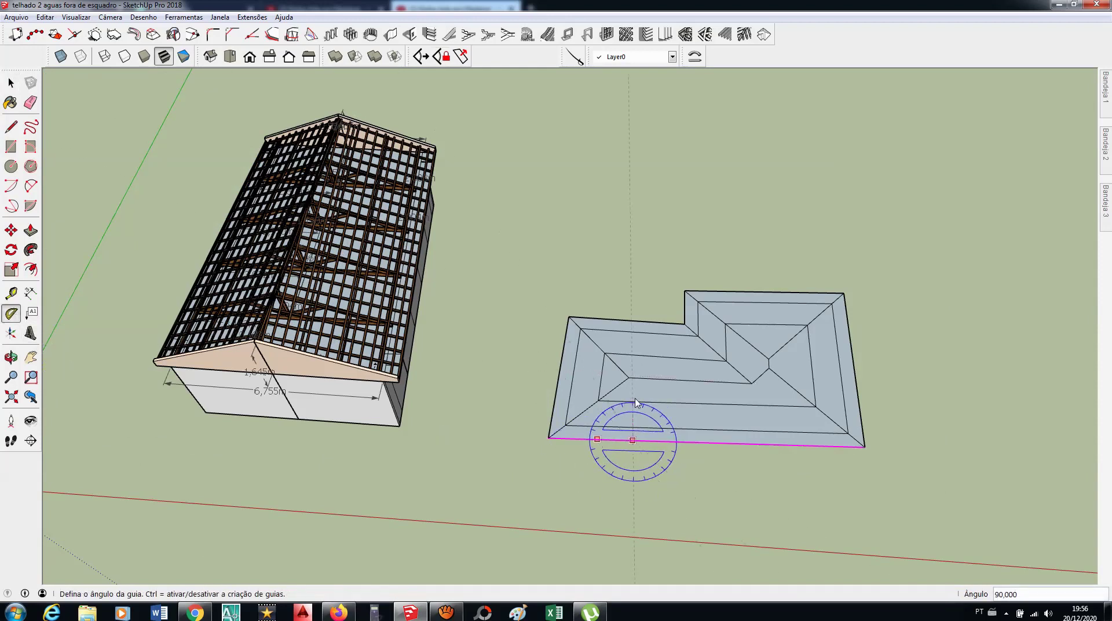
{"action": "type", "text": "90"}
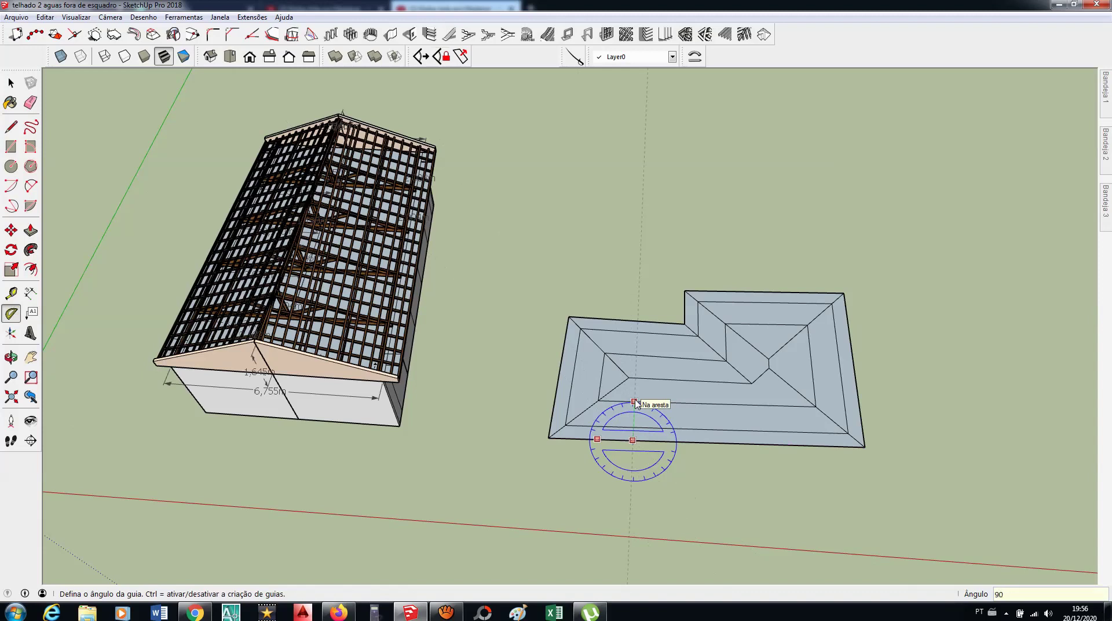
{"action": "key", "text": "Return"}
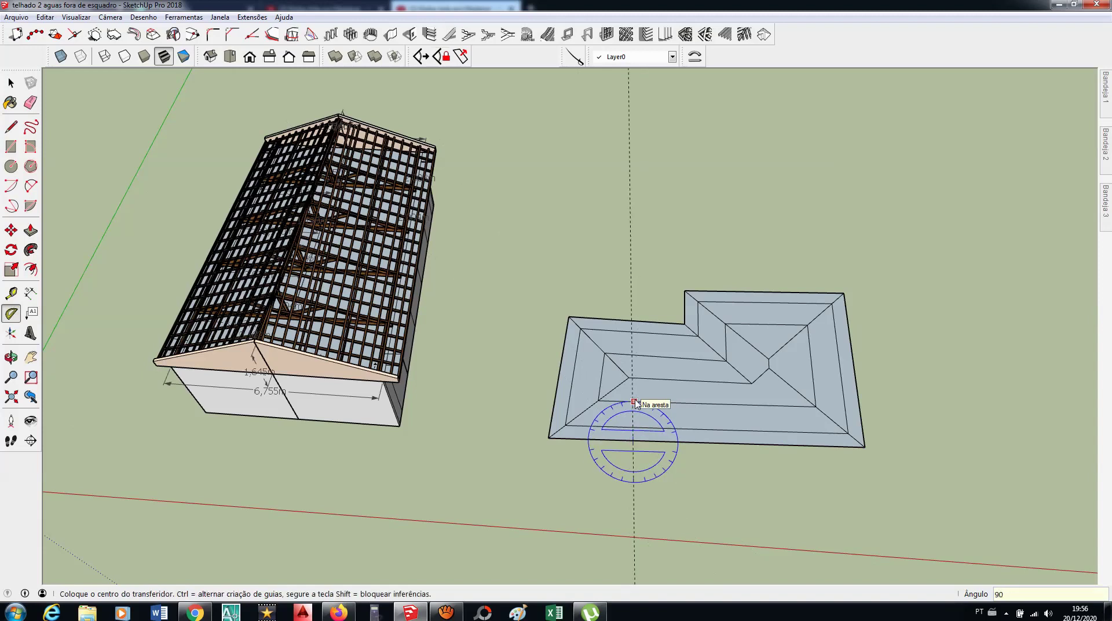
{"action": "key", "text": "space"}
Step: Draw a short line along the guide below the roof and move it up into the roof
{"action": "scroll", "coordinate": [682, 485], "scroll_direction": "down", "scroll_amount": 2}
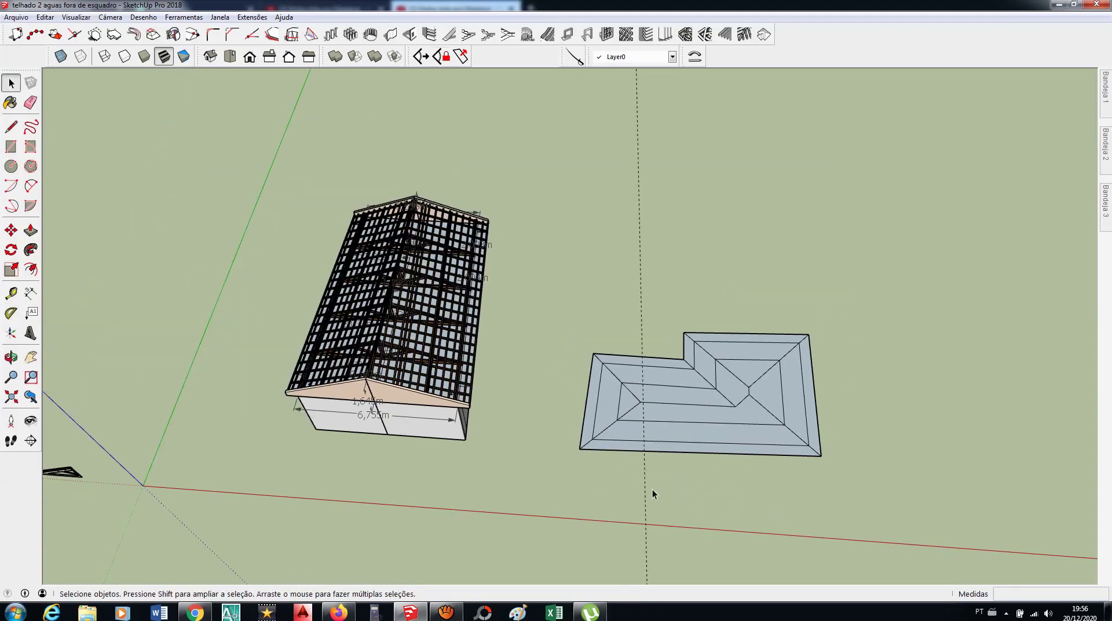
{"action": "key", "text": "l"}
{"action": "left_click", "coordinate": [644, 463]}
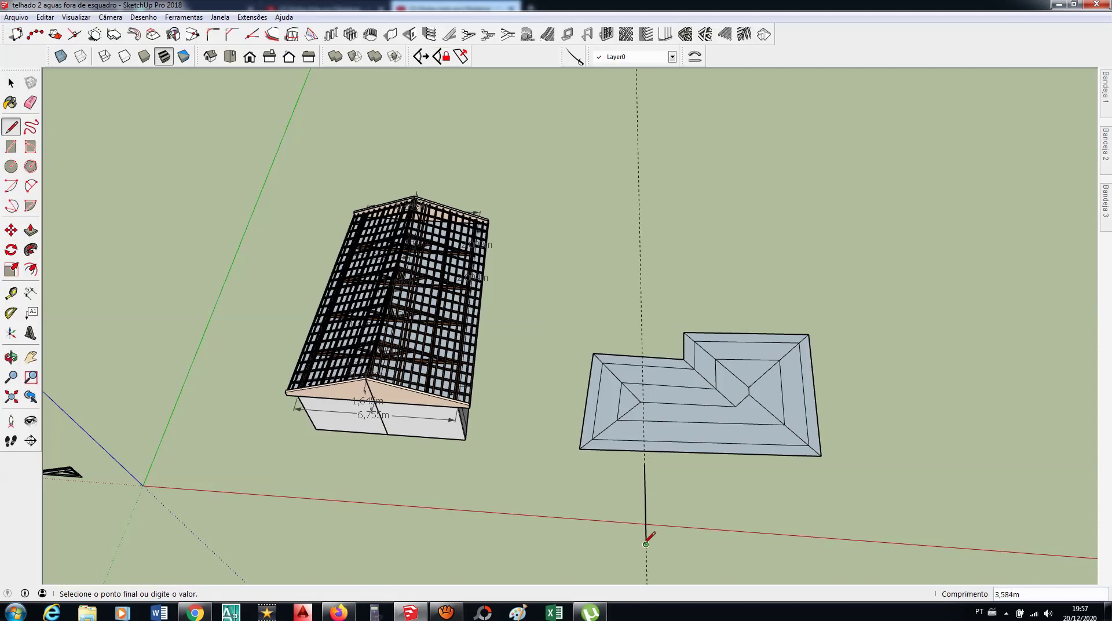
{"action": "left_click", "coordinate": [645, 543]}
{"action": "key", "text": "space"}
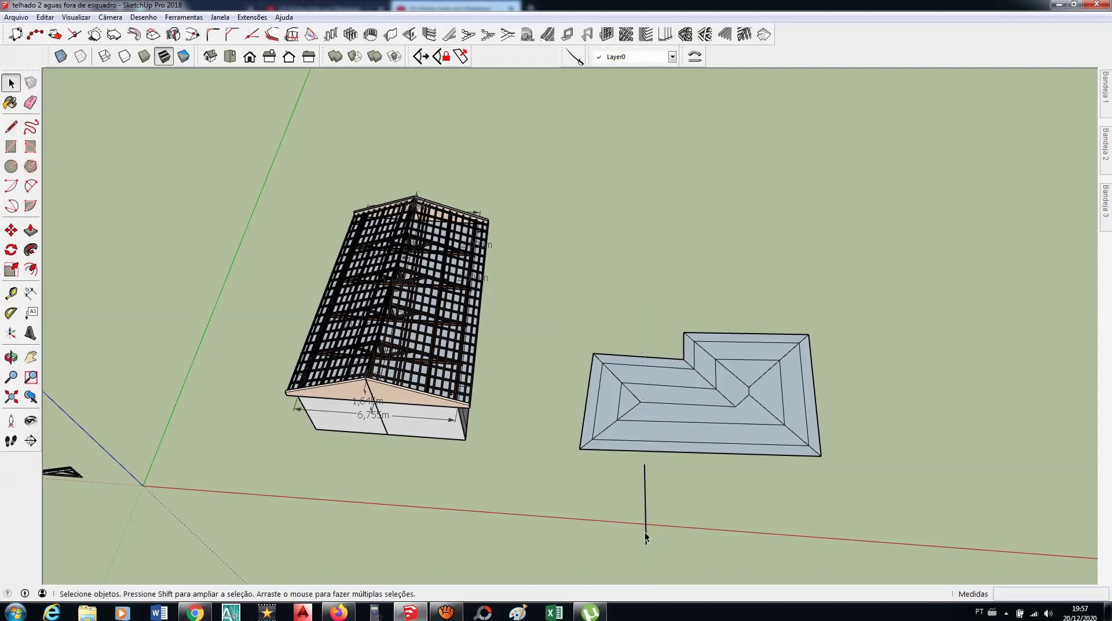
{"action": "left_click", "coordinate": [643, 477]}
{"action": "key", "text": "m"}
{"action": "left_click", "coordinate": [645, 465]}
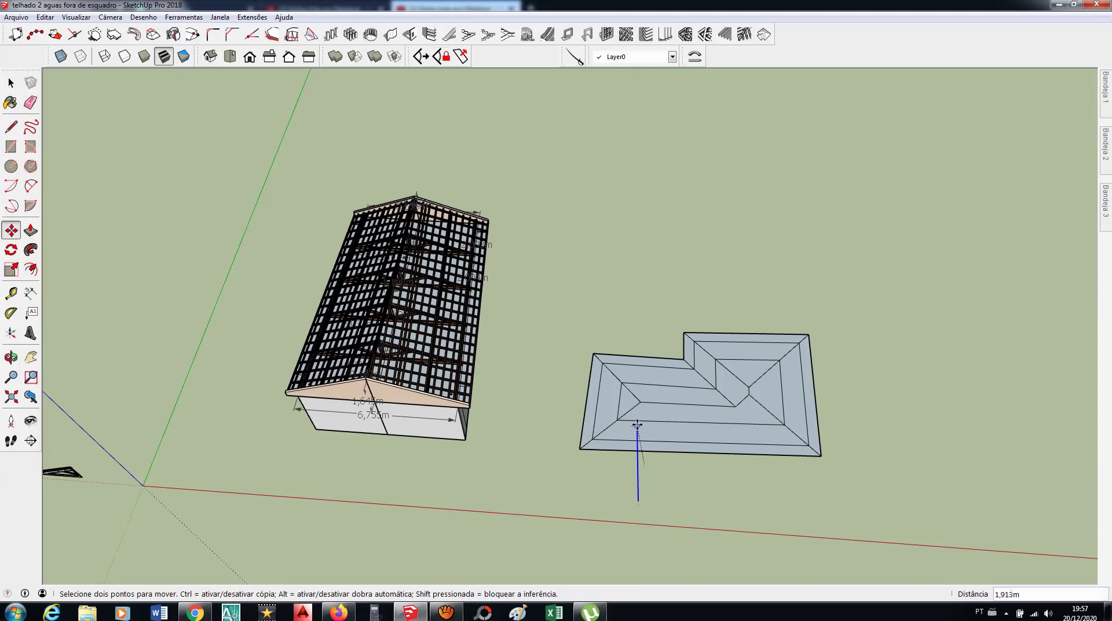
{"action": "key", "text": "space"}
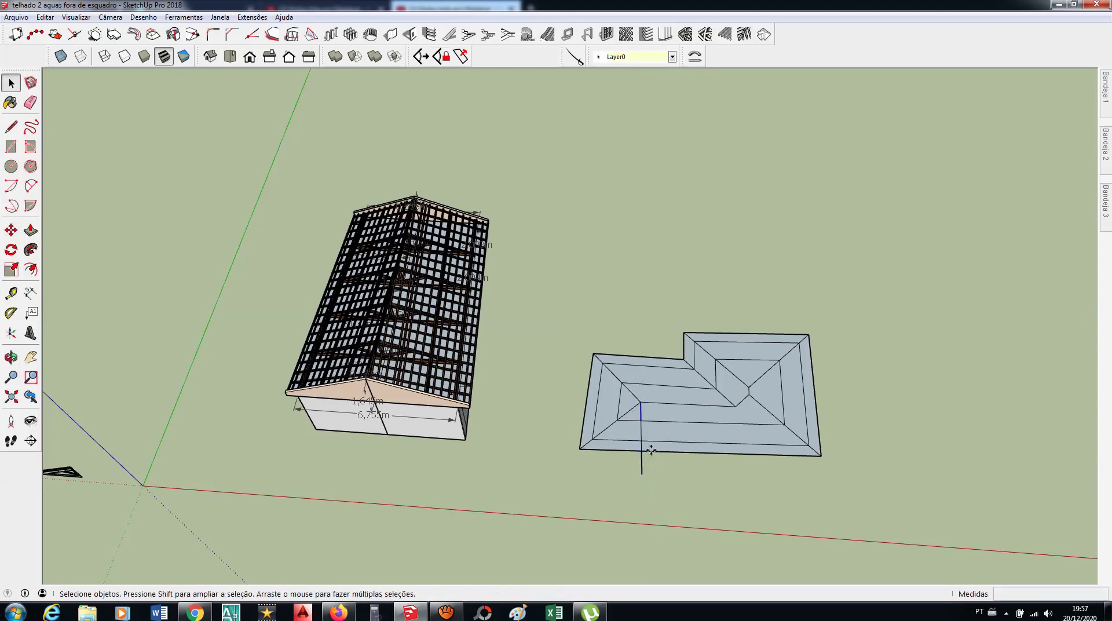
Step: Orbit and zoom in close on the roof plan's left end
{"action": "scroll", "coordinate": [634, 478], "scroll_direction": "up", "scroll_amount": 1}
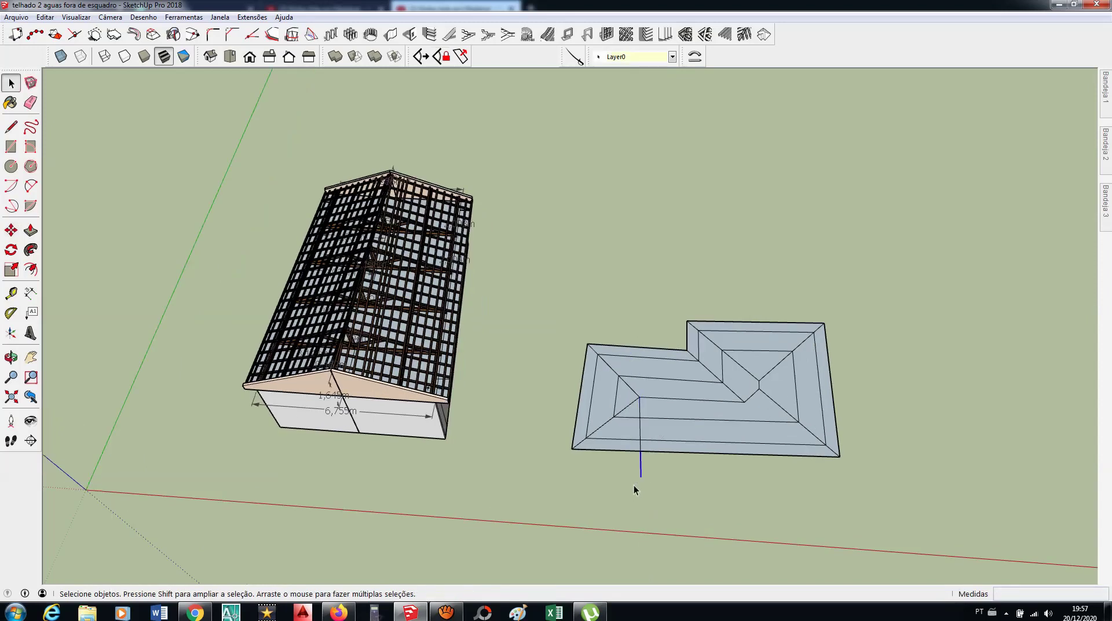
{"action": "middle_click_drag", "start_coordinate": [647, 457], "coordinate": [686, 491]}
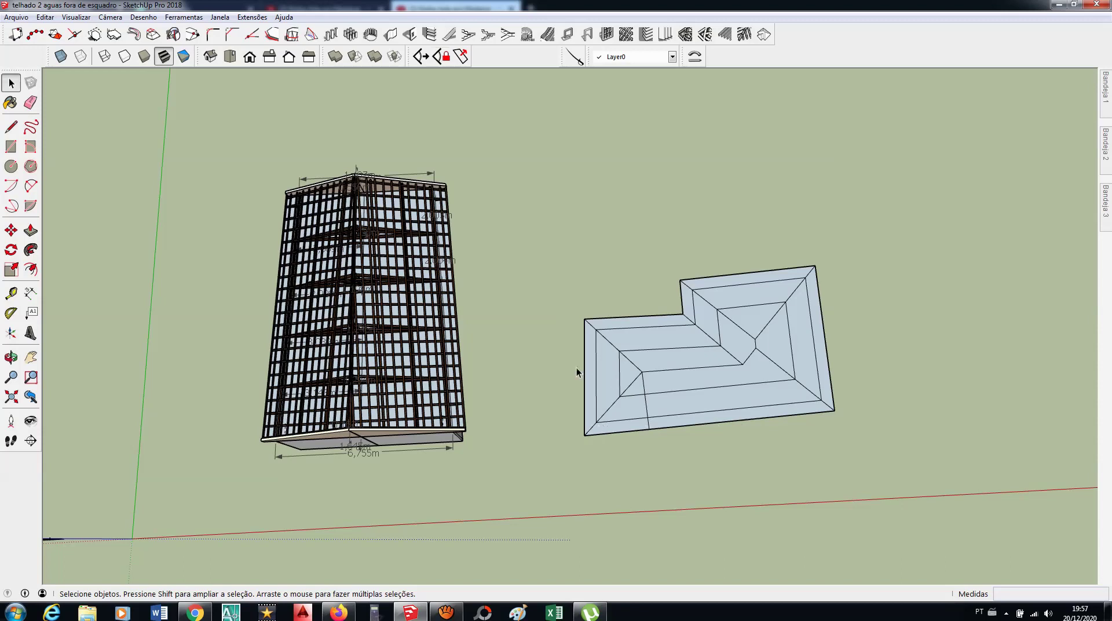
{"action": "middle_click_drag", "start_coordinate": [627, 381], "coordinate": [635, 382]}
{"action": "scroll", "coordinate": [598, 377], "scroll_direction": "up", "scroll_amount": 5}
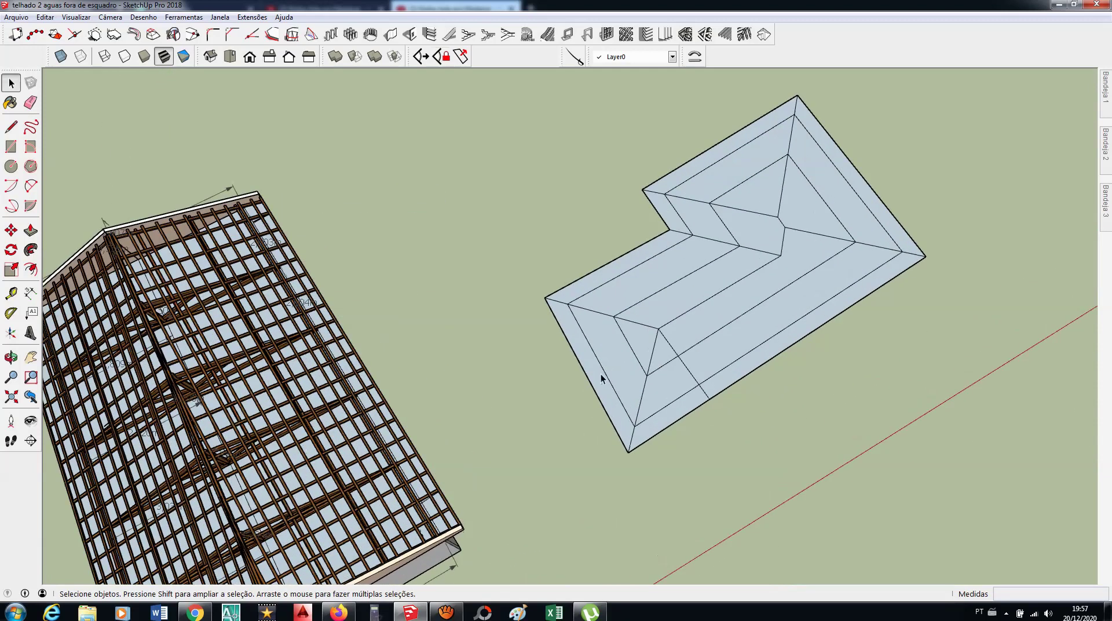
Step: Add a 90° guide from the roof's left end edge running along the long wing
{"action": "left_click", "coordinate": [11, 313]}
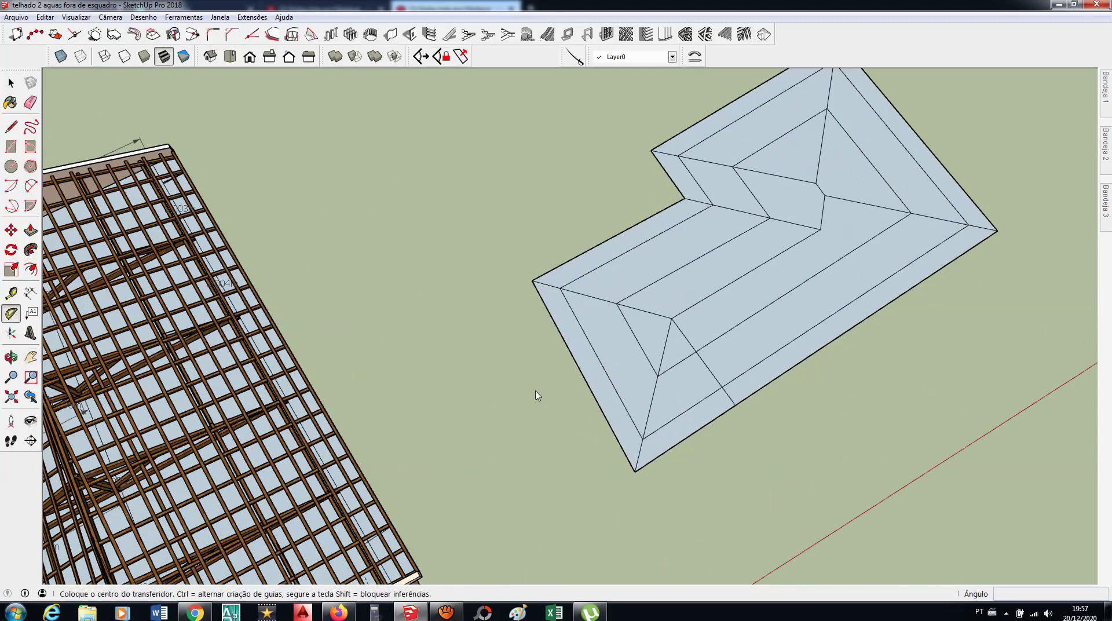
{"action": "left_click", "coordinate": [580, 372]}
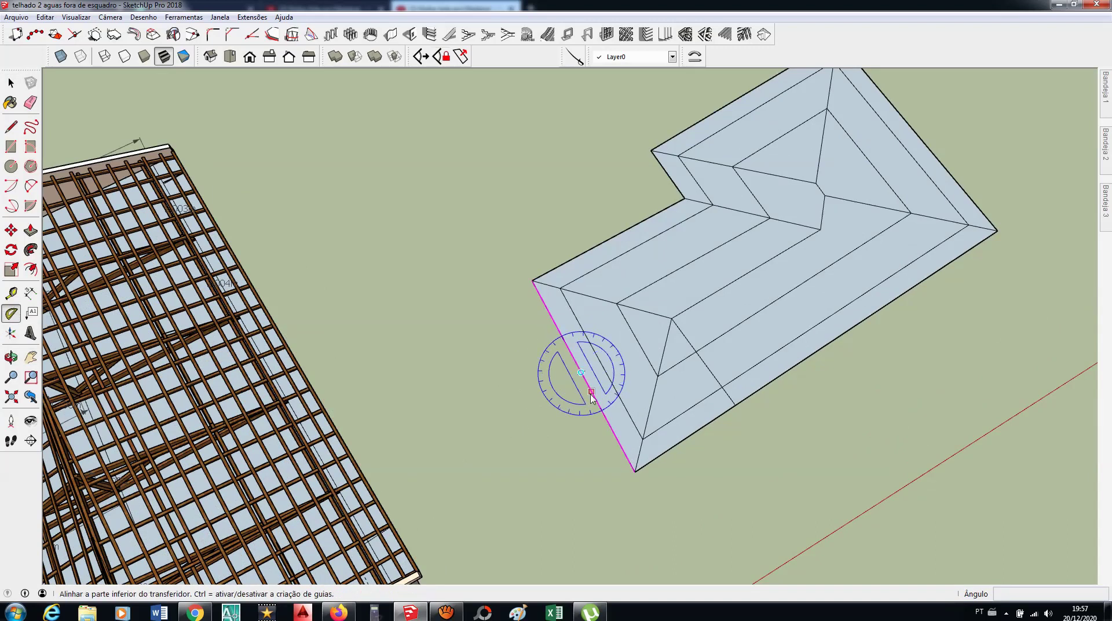
{"action": "left_click", "coordinate": [596, 391]}
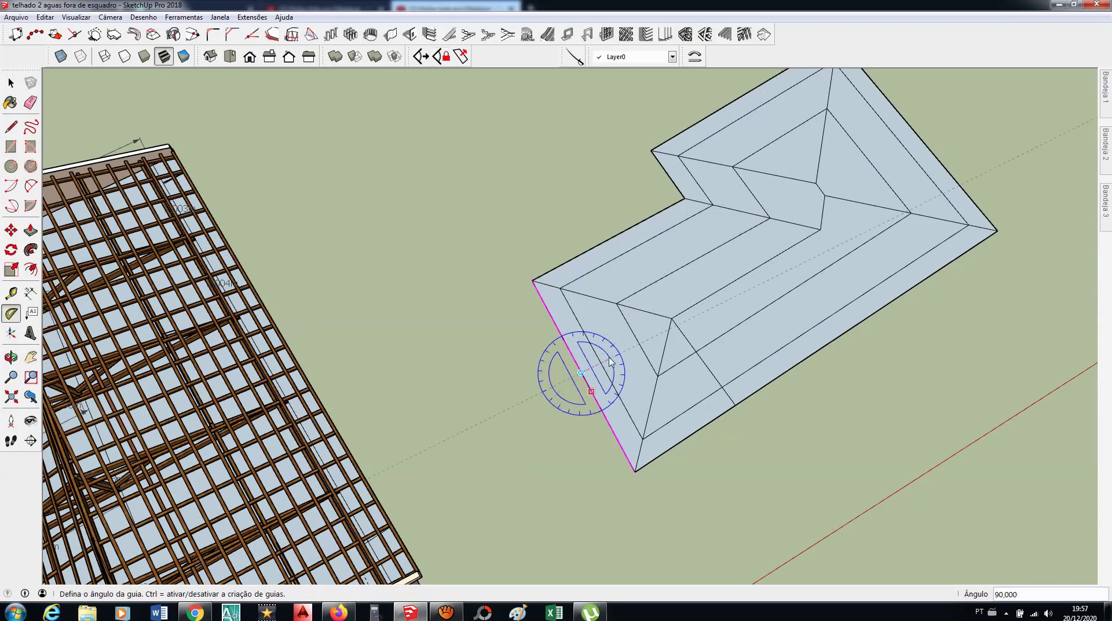
{"action": "type", "text": "90"}
{"action": "key", "text": "Return"}
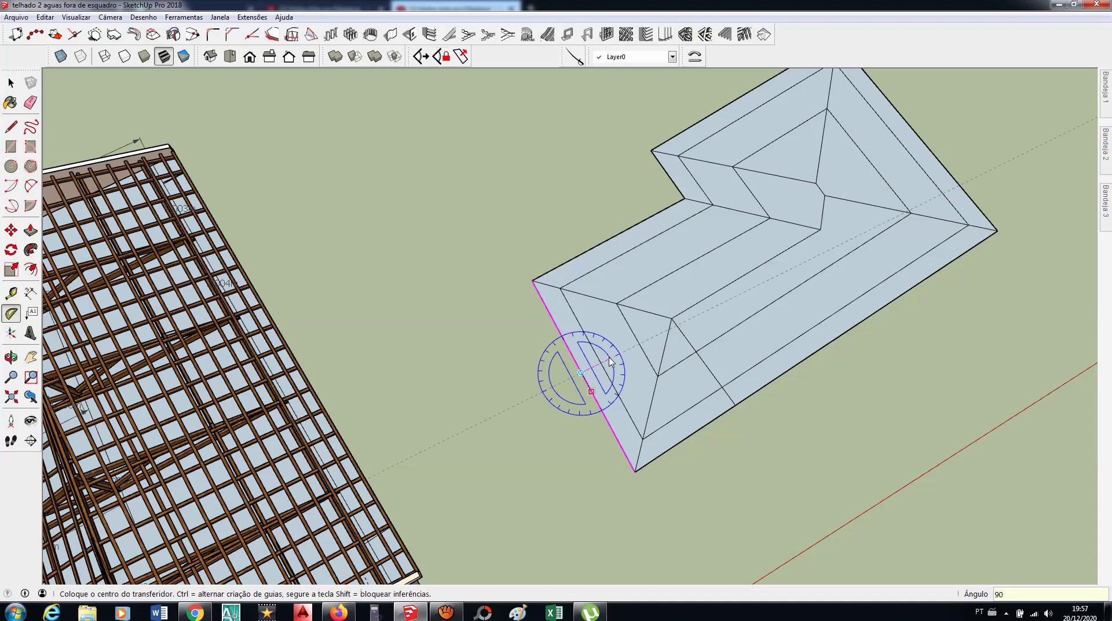
{"action": "key", "text": "space"}
{"action": "mouse_move", "coordinate": [609, 361]}
{"action": "middle_mouse_down"}
{"action": "mouse_move", "coordinate": [738, 296]}
{"action": "mouse_move", "coordinate": [615, 384]}
{"action": "middle_mouse_up"}
Step: Draw a line along the new guide outside the roof and move its end onto the roof vertex
{"action": "key", "text": "l"}
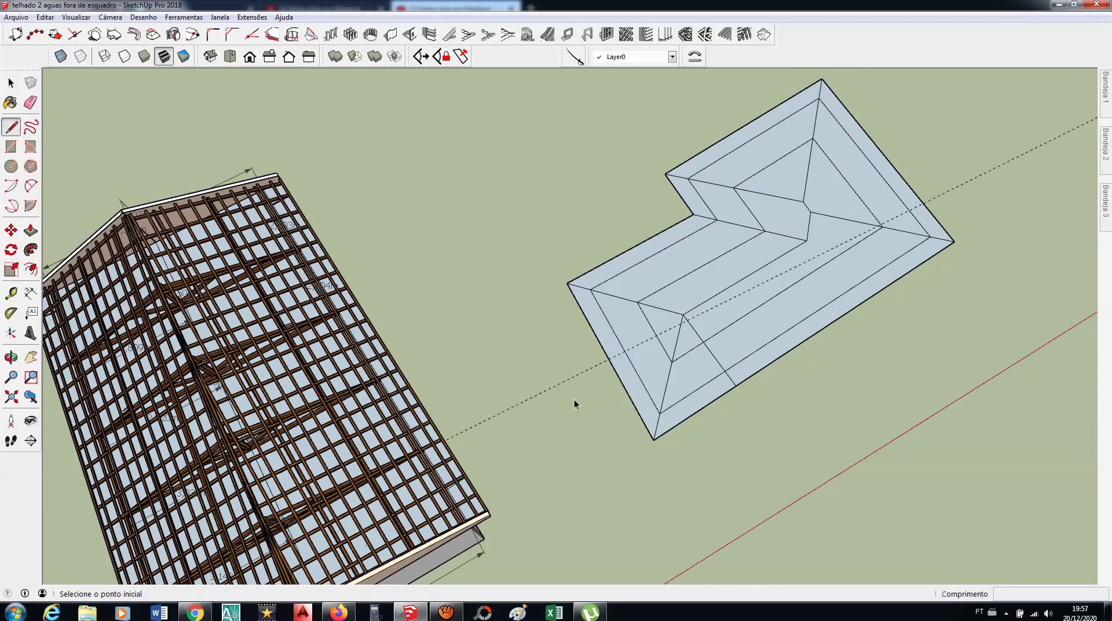
{"action": "left_click", "coordinate": [594, 370]}
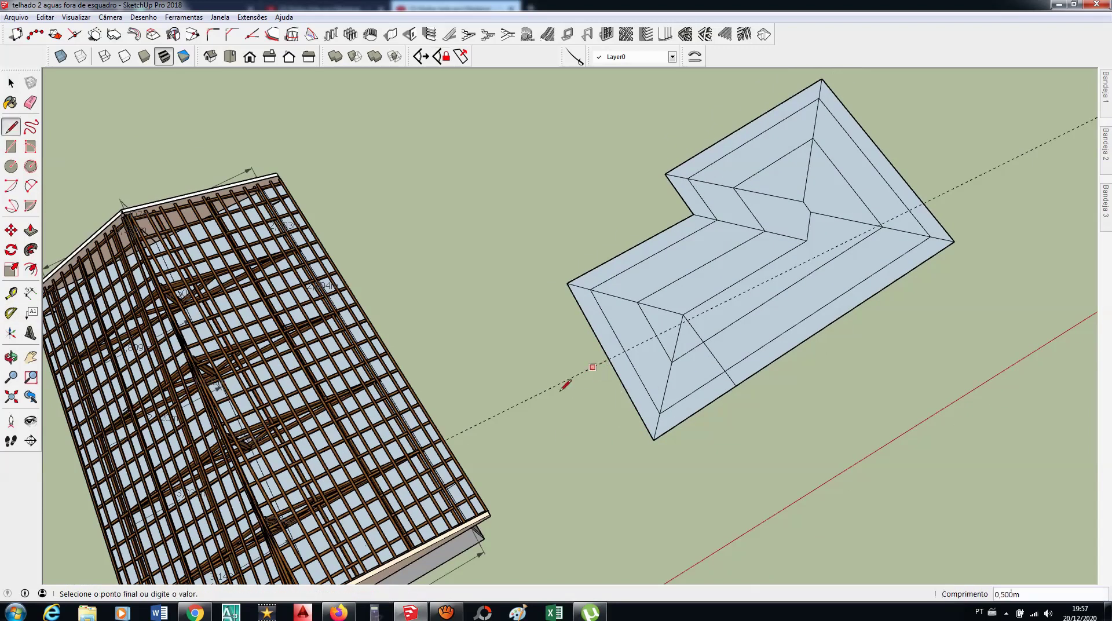
{"action": "left_click", "coordinate": [487, 421]}
{"action": "key", "text": "space"}
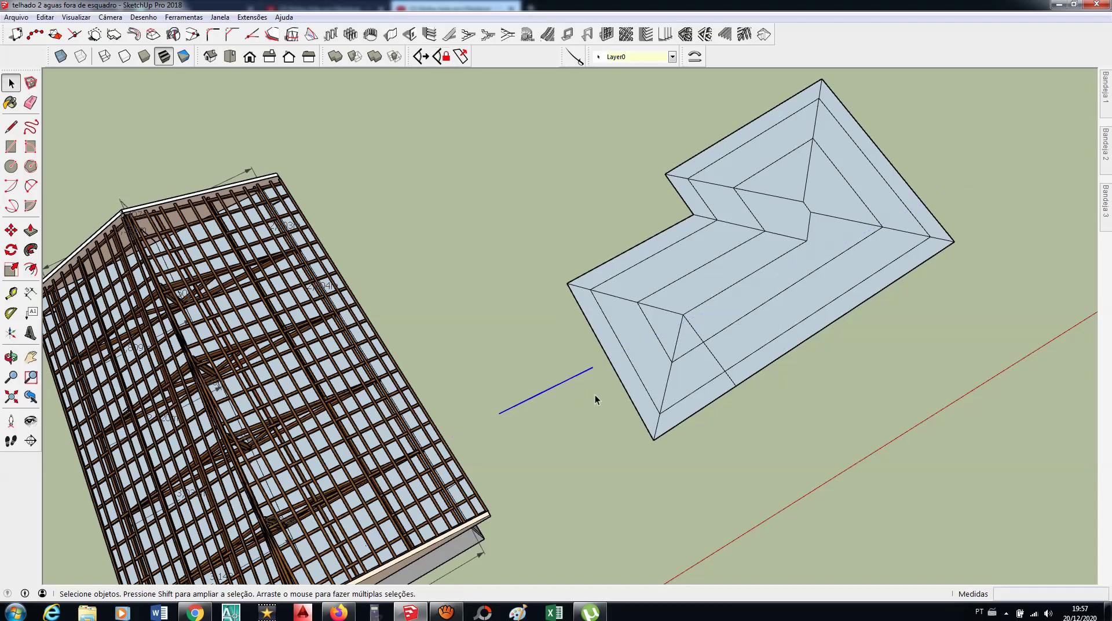
{"action": "key", "text": "m"}
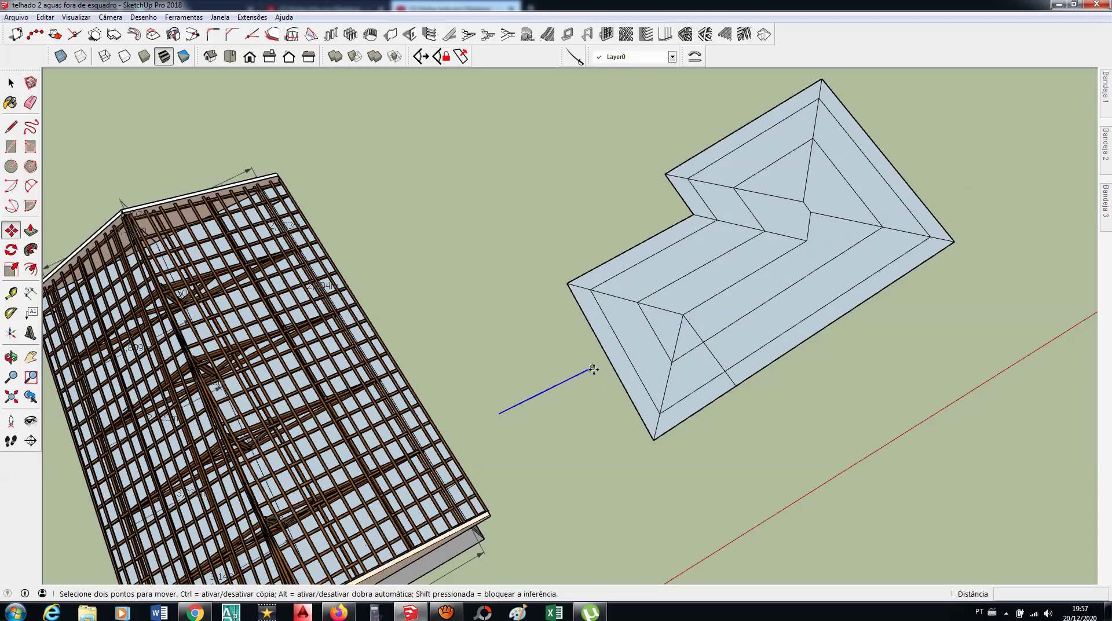
{"action": "left_click", "coordinate": [593, 367]}
{"action": "left_click", "coordinate": [681, 314]}
{"action": "key", "text": "space"}
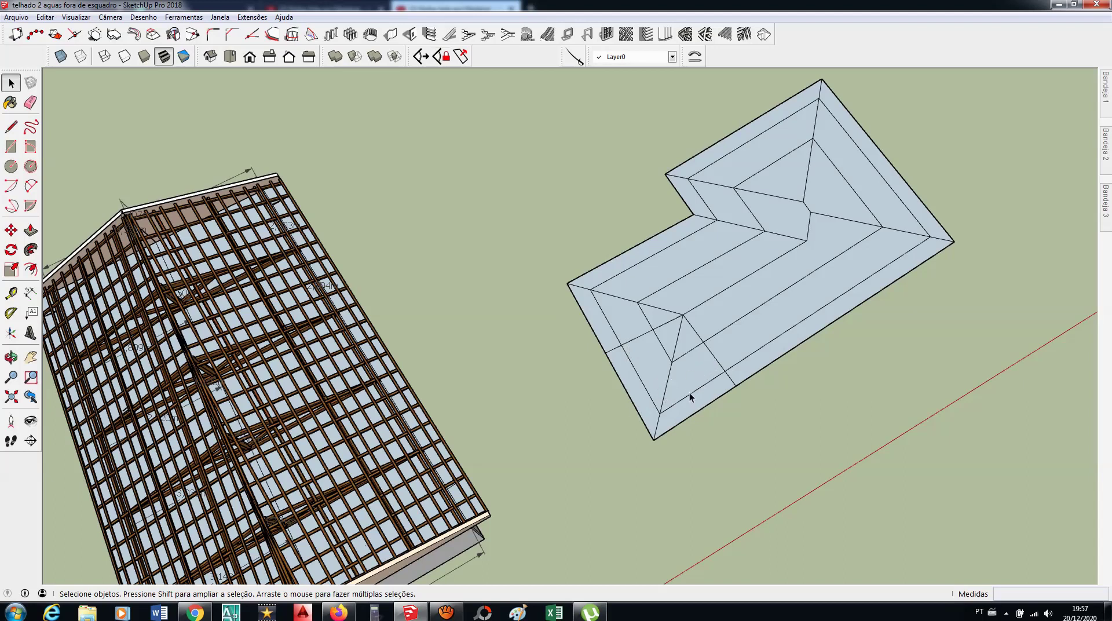
{"action": "key", "text": "t"}
{"action": "scroll", "coordinate": [711, 347], "scroll_direction": "up", "scroll_amount": 2}
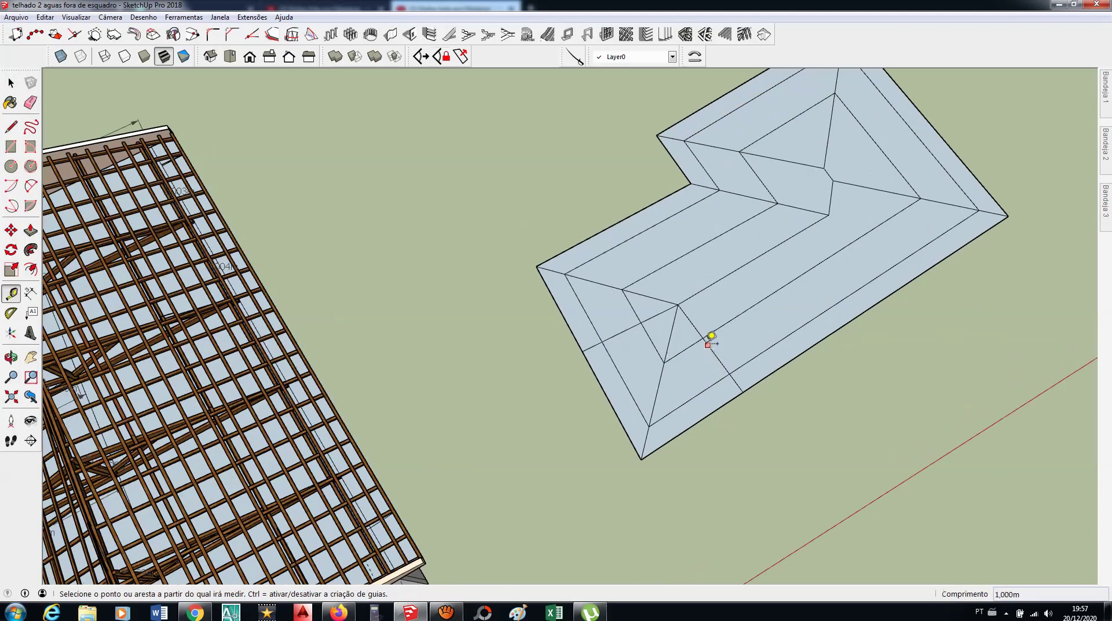
Step: Offset three guides 0,5 m apart, each from the roof edge or the previous guide
{"action": "scroll", "coordinate": [704, 330], "scroll_direction": "up", "scroll_amount": 2}
{"action": "scroll", "coordinate": [694, 308], "scroll_direction": "up", "scroll_amount": 1}
{"action": "left_click", "coordinate": [696, 327]}
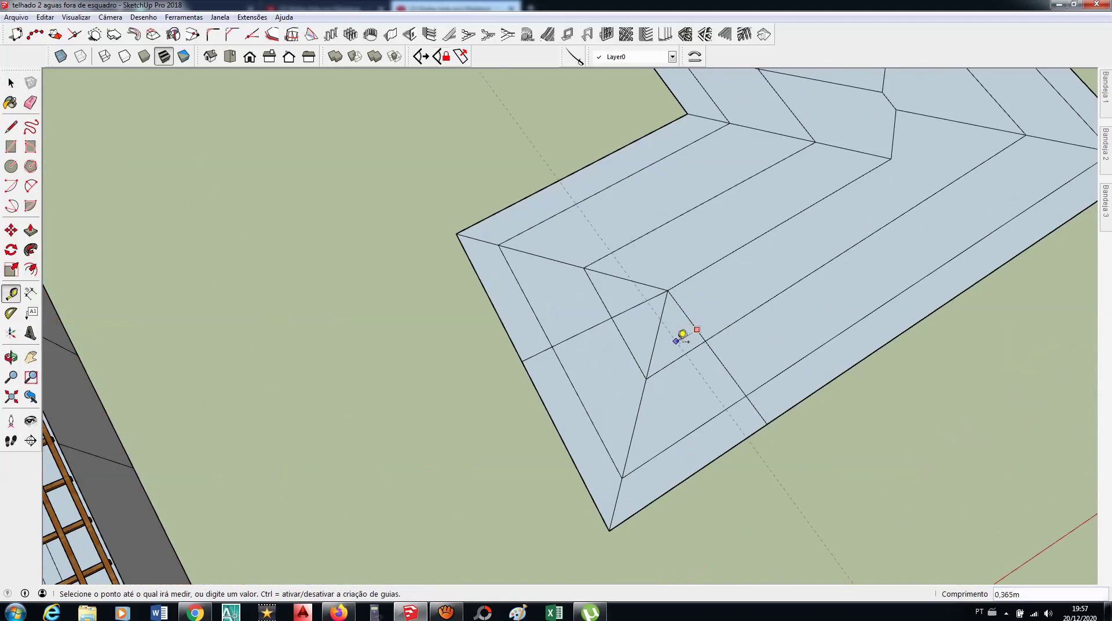
{"action": "key", "text": "Return"}
{"action": "left_click", "coordinate": [597, 324]}
{"action": "type", "text": ",5"}
{"action": "key", "text": "Return"}
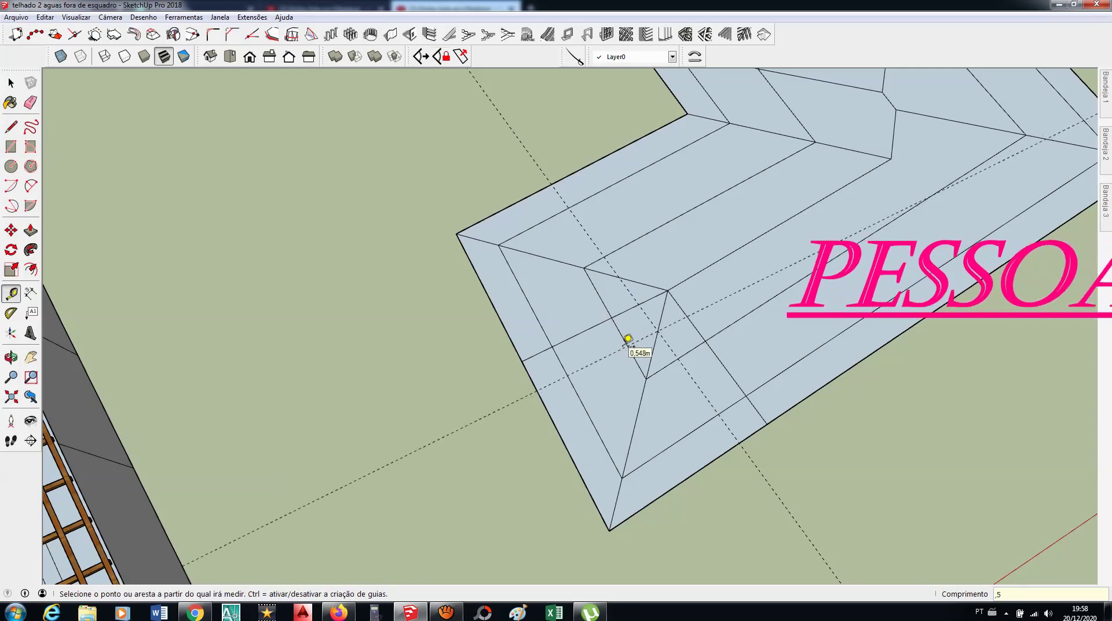
{"action": "left_click", "coordinate": [601, 359]}
{"action": "type", "text": ",5"}
{"action": "key", "text": "Return"}
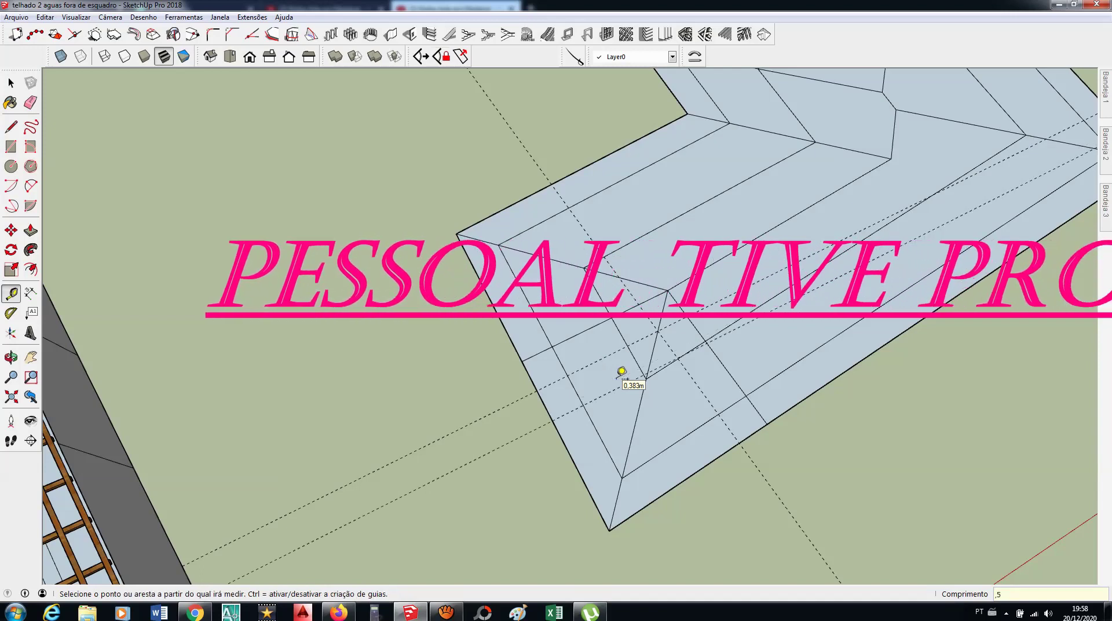
Step: Add more 0,5 m spacing guides from another roof edge, correcting a mistyped ,6
{"action": "left_click", "coordinate": [706, 397]}
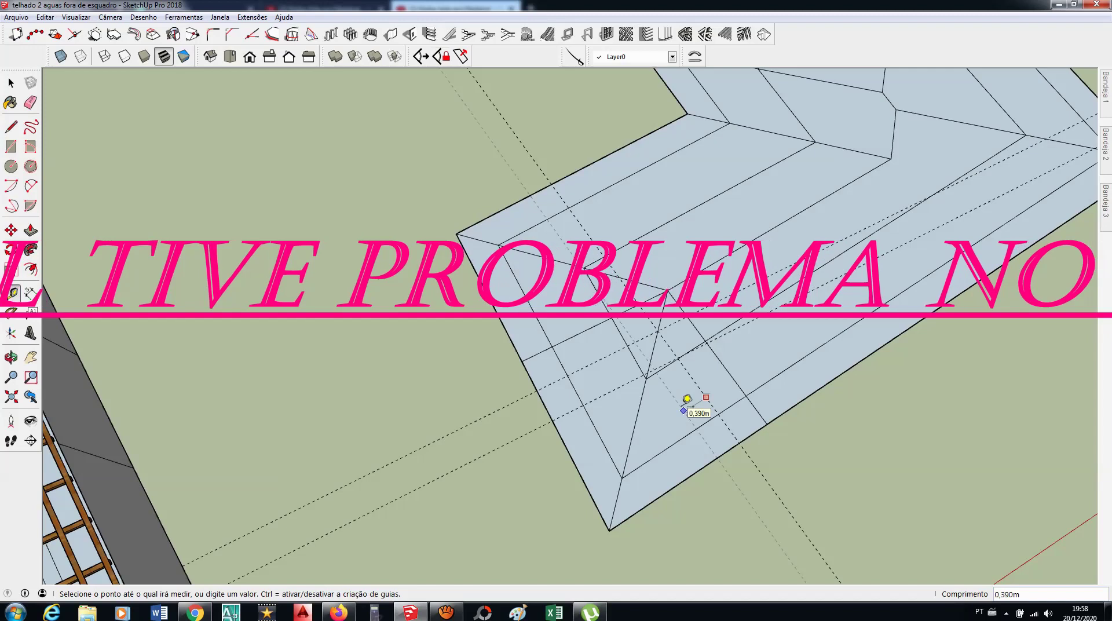
{"action": "left_click", "coordinate": [687, 400]}
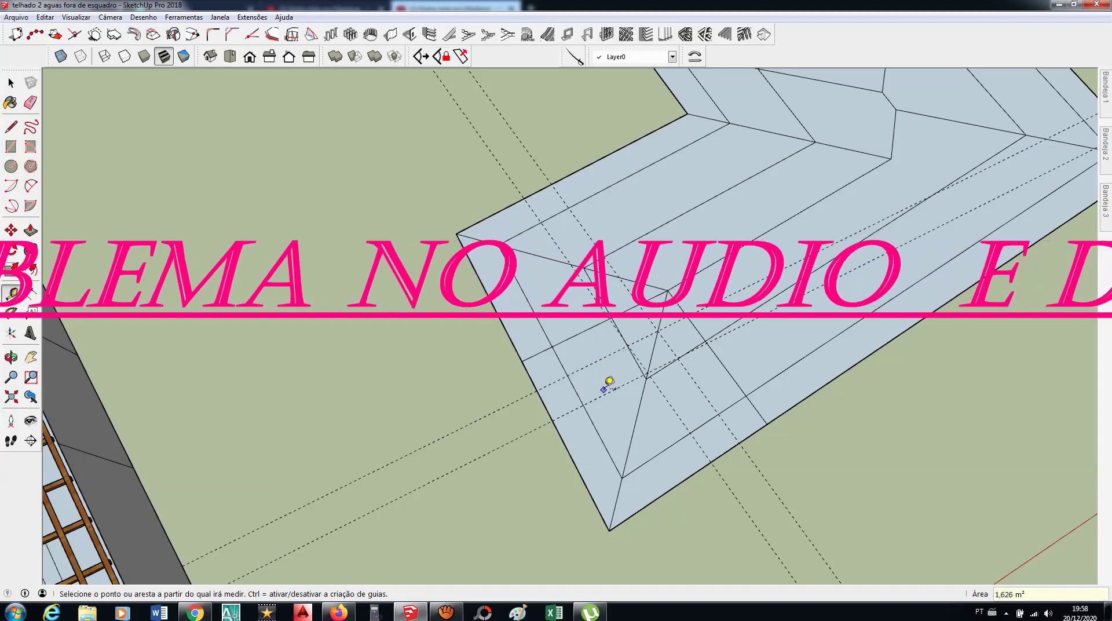
{"action": "left_click", "coordinate": [604, 394]}
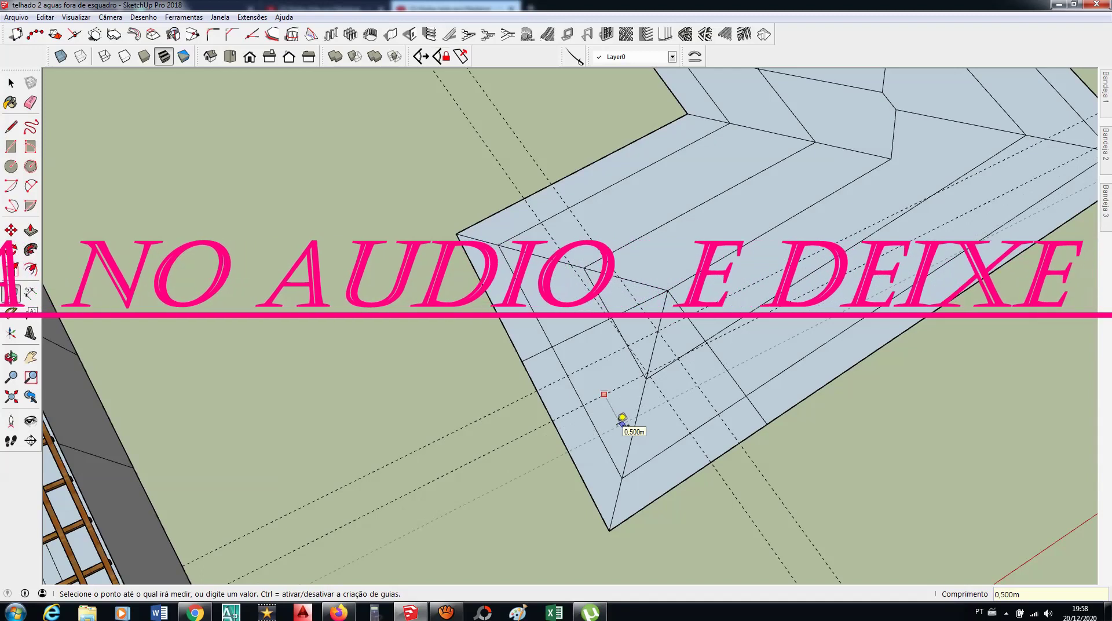
{"action": "key", "text": "Return"}
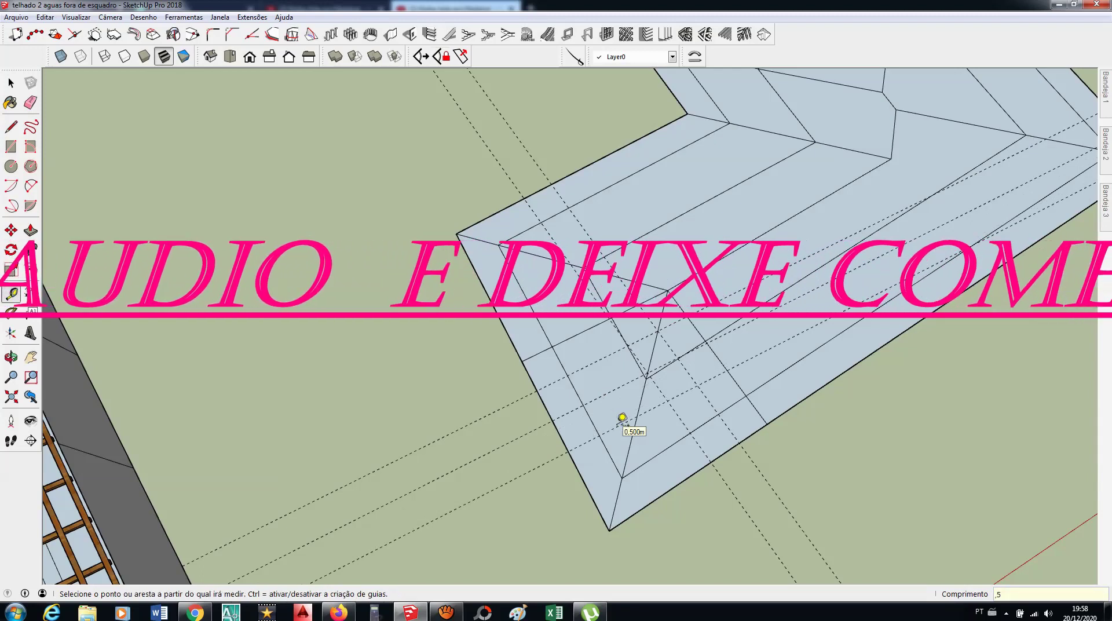
{"action": "left_click", "coordinate": [678, 415]}
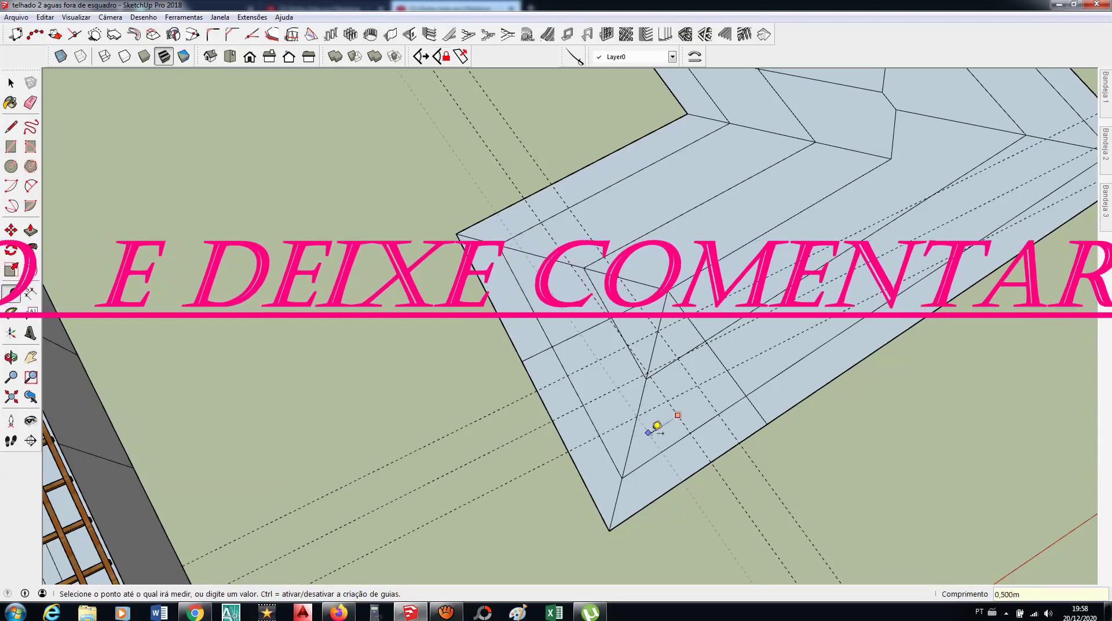
{"action": "key", "text": "Return"}
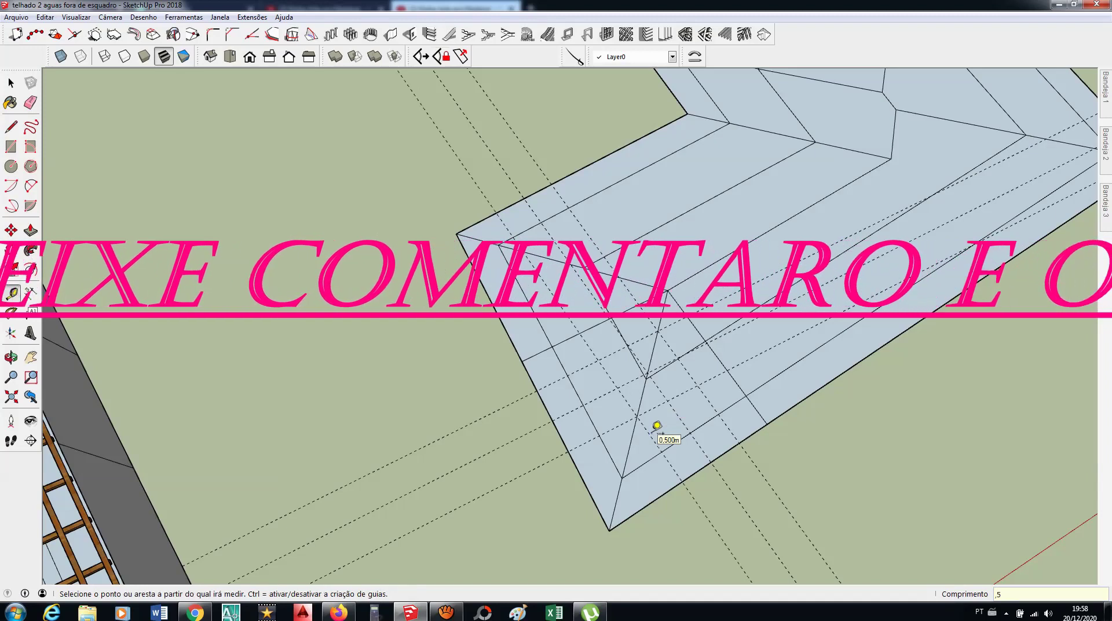
{"action": "left_click", "coordinate": [581, 445]}
{"action": "type", "text": ",6"}
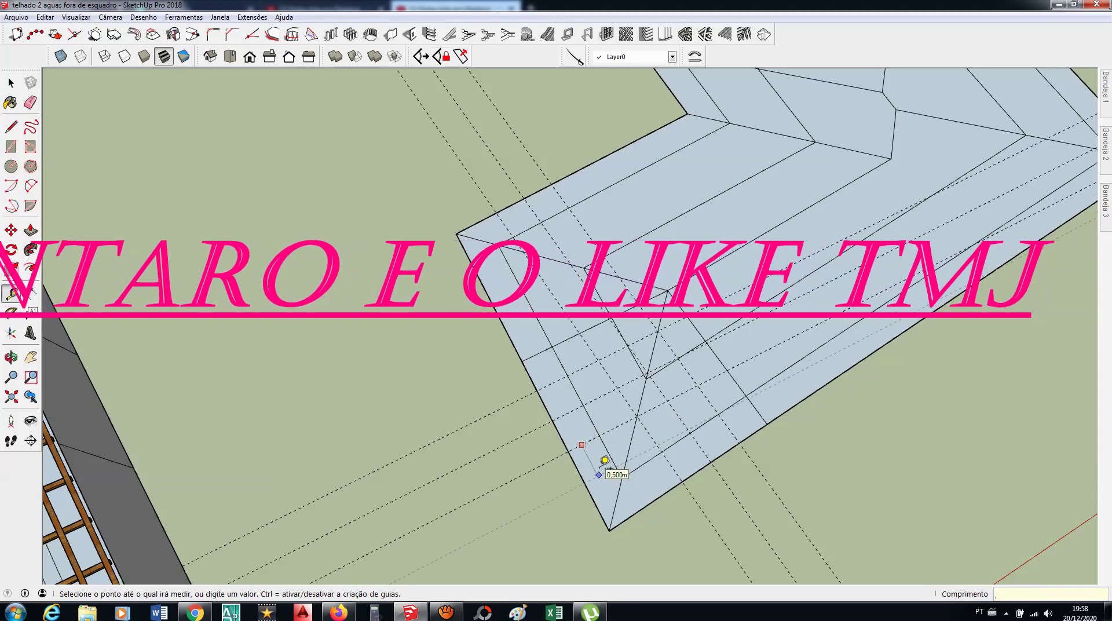
{"action": "key", "text": "BackSpace"}
{"action": "key", "text": "BackSpace"}
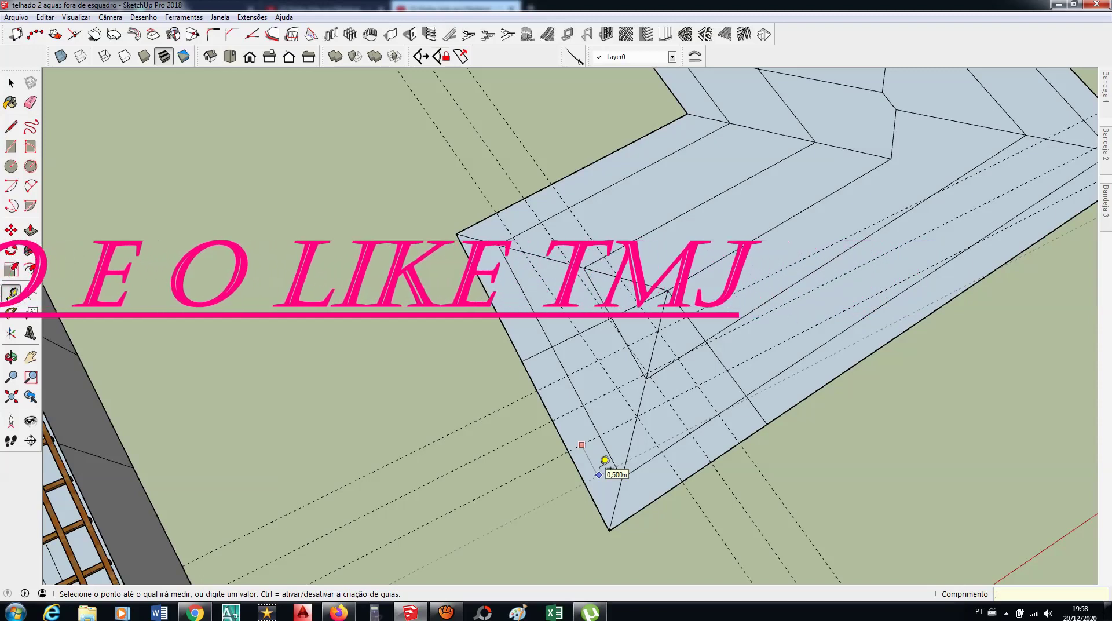
{"action": "type", "text": ",5"}
{"action": "left_click", "coordinate": [603, 460]}
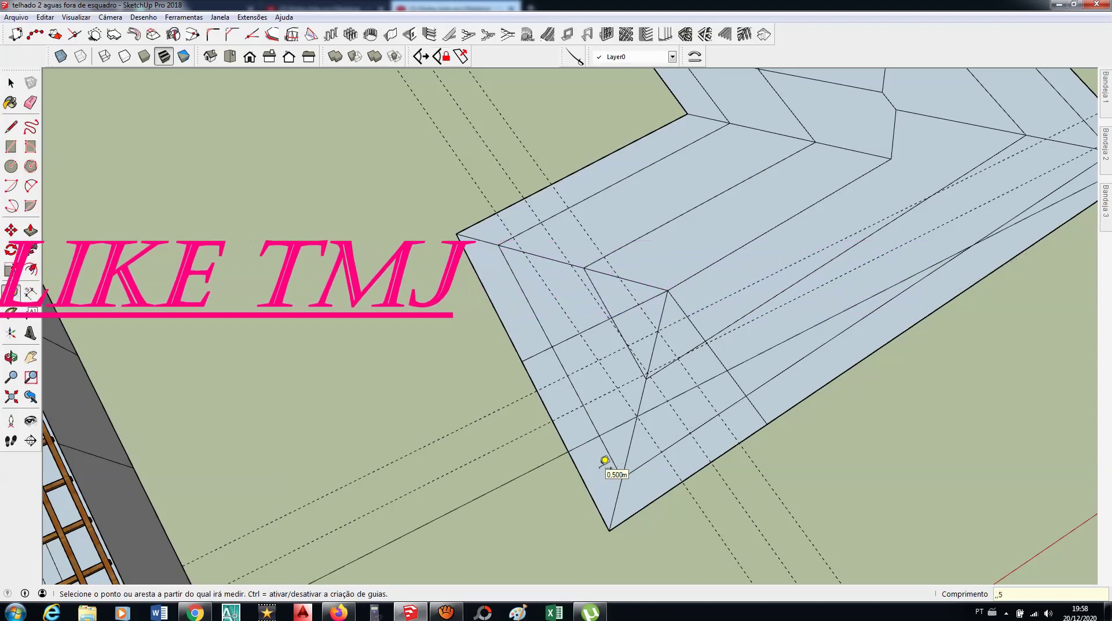
Step: Add four more 0,5 m parallel guides toward the hip corner
{"action": "left_click", "coordinate": [585, 442]}
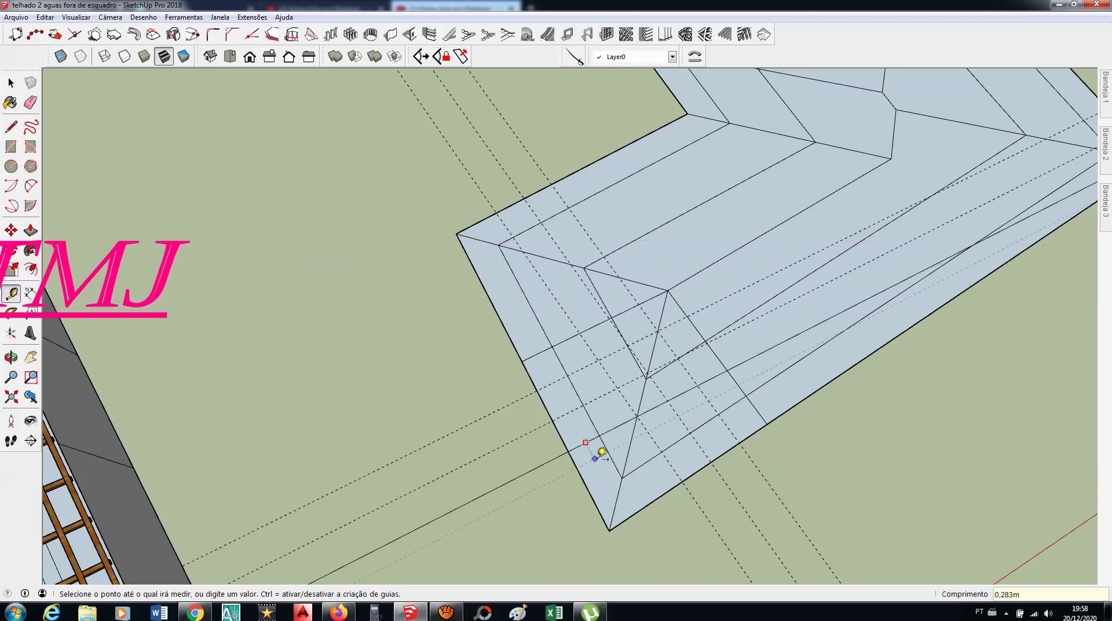
{"action": "key", "text": "Return"}
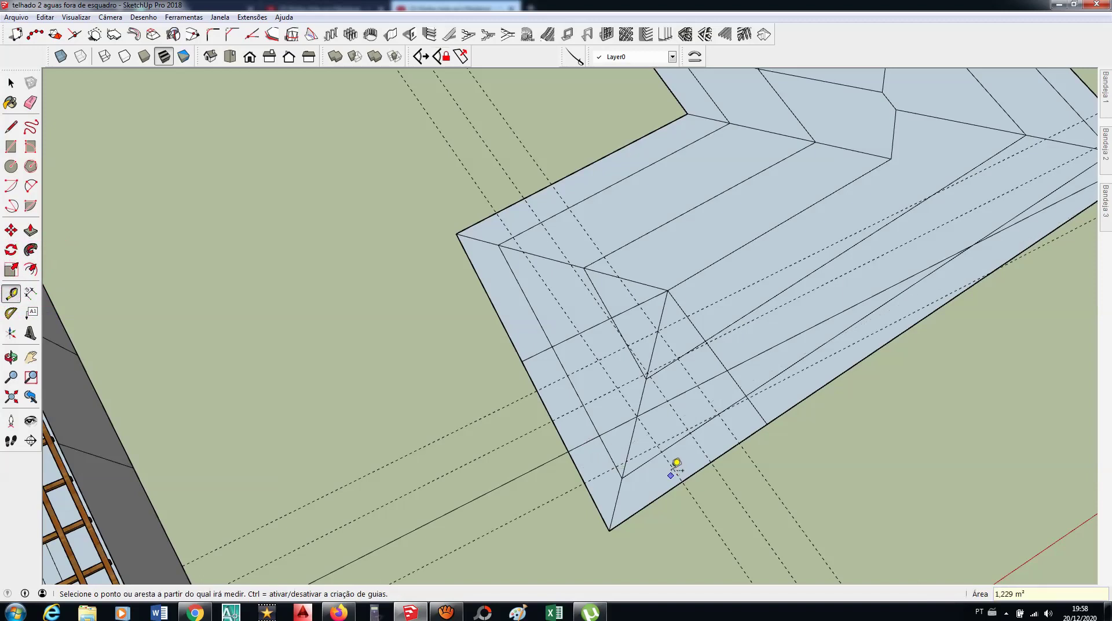
{"action": "left_click", "coordinate": [670, 465]}
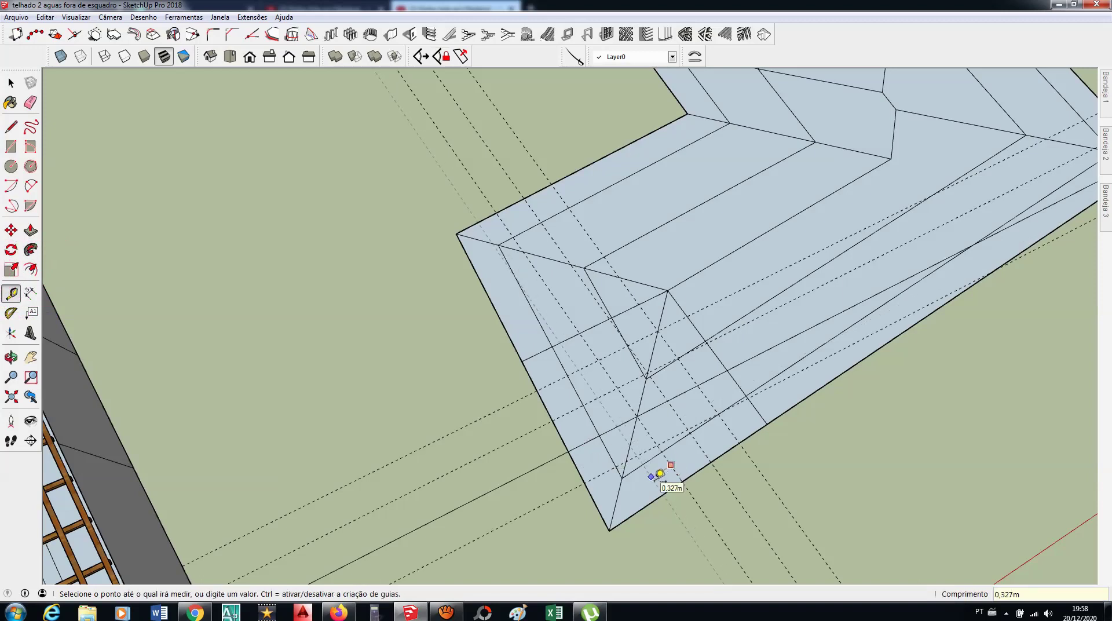
{"action": "type", "text": ",5"}
{"action": "key", "text": "Return"}
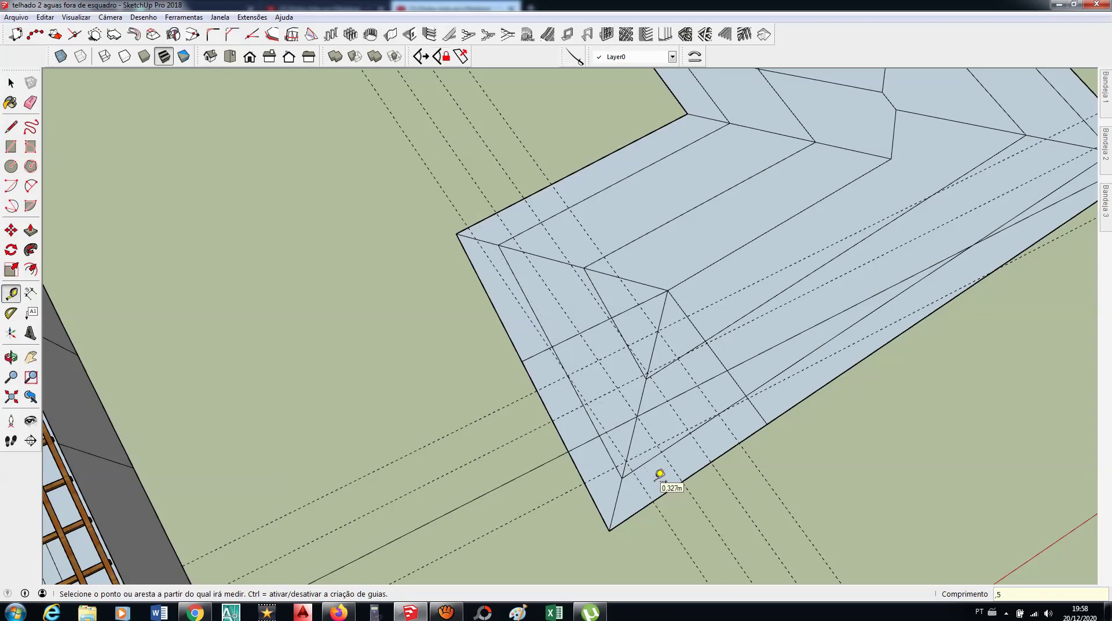
{"action": "left_click", "coordinate": [598, 476]}
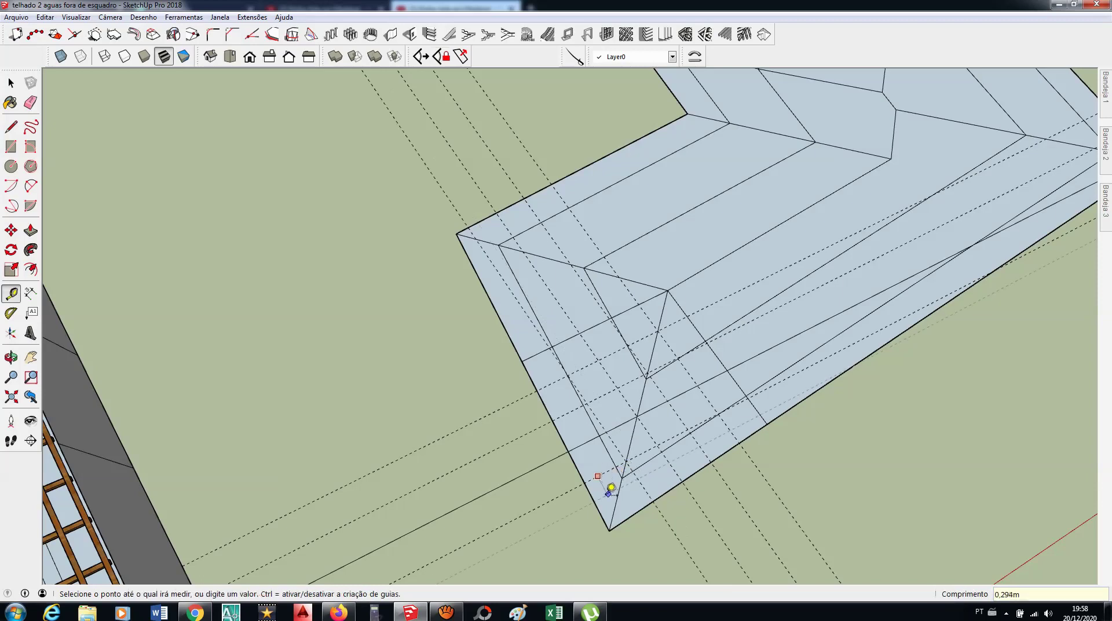
{"action": "type", "text": ",5"}
{"action": "key", "text": "Return"}
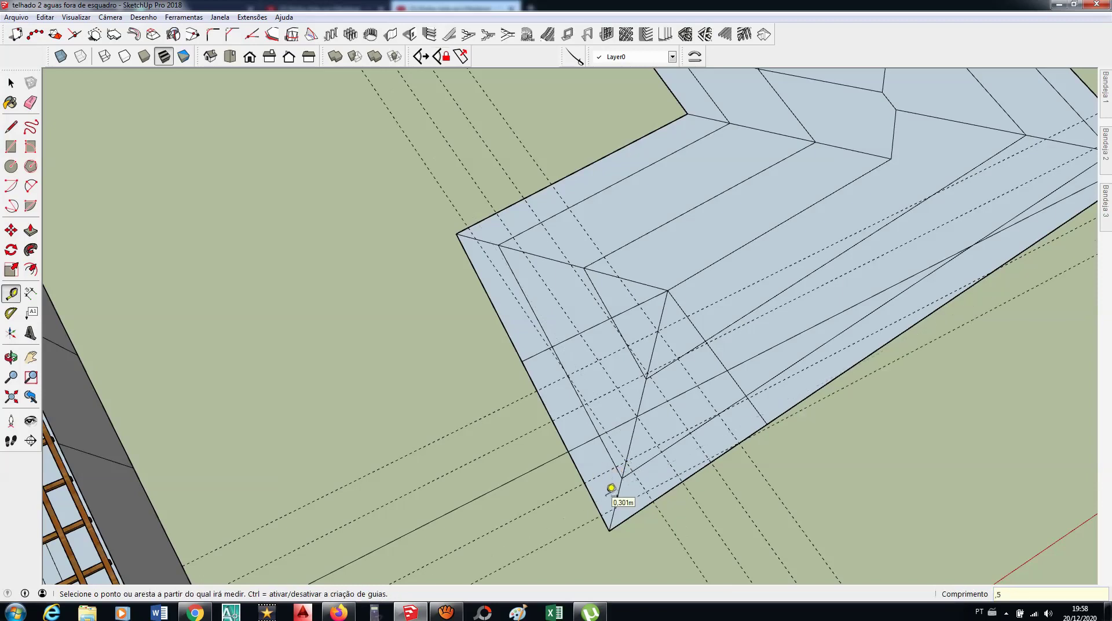
{"action": "left_click", "coordinate": [639, 479]}
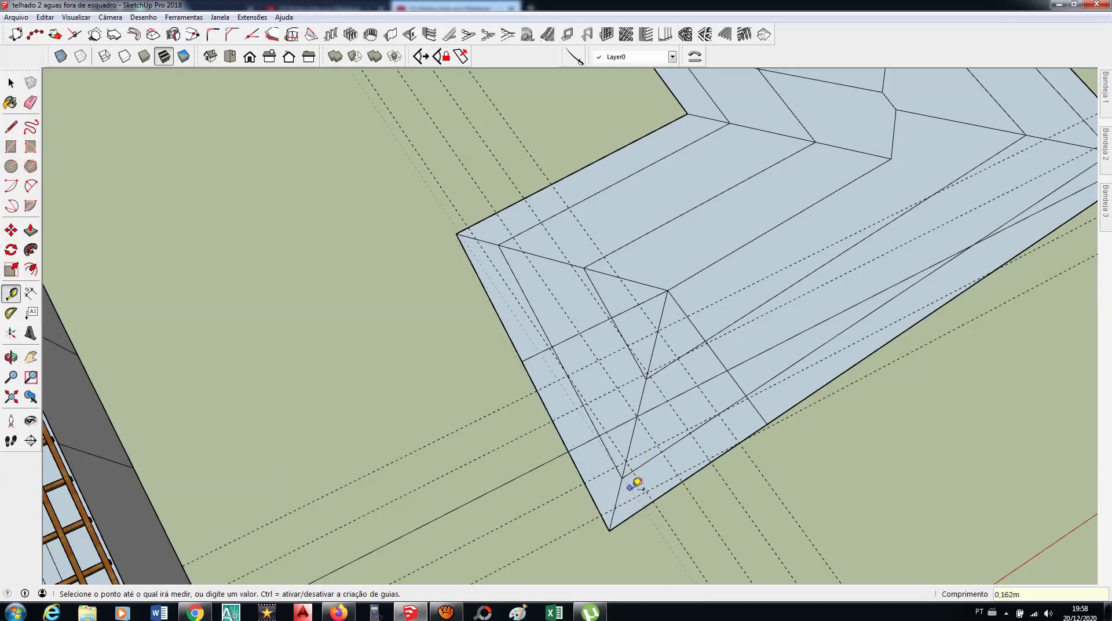
{"action": "type", "text": ",5"}
{"action": "key", "text": "Return"}
{"action": "scroll", "coordinate": [616, 458], "scroll_direction": "up", "scroll_amount": 1}
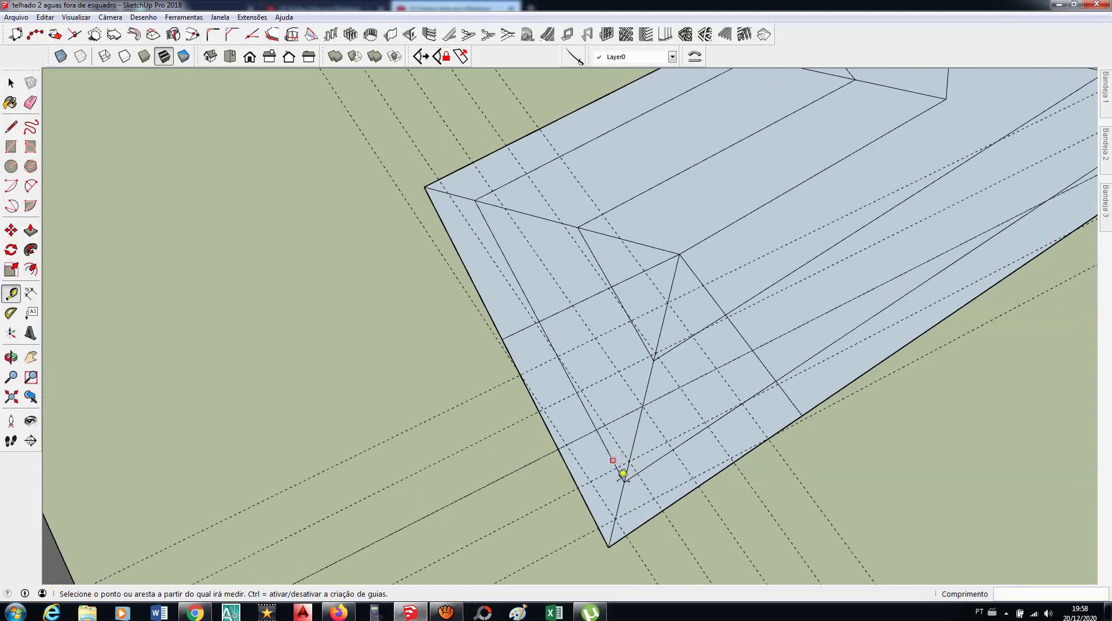
{"action": "scroll", "coordinate": [620, 486], "scroll_direction": "up", "scroll_amount": 1}
{"action": "scroll", "coordinate": [623, 519], "scroll_direction": "up", "scroll_amount": 1}
{"action": "scroll", "coordinate": [618, 515], "scroll_direction": "down", "scroll_amount": 1}
{"action": "scroll", "coordinate": [616, 514], "scroll_direction": "up", "scroll_amount": 2}
{"action": "key", "text": "space"}
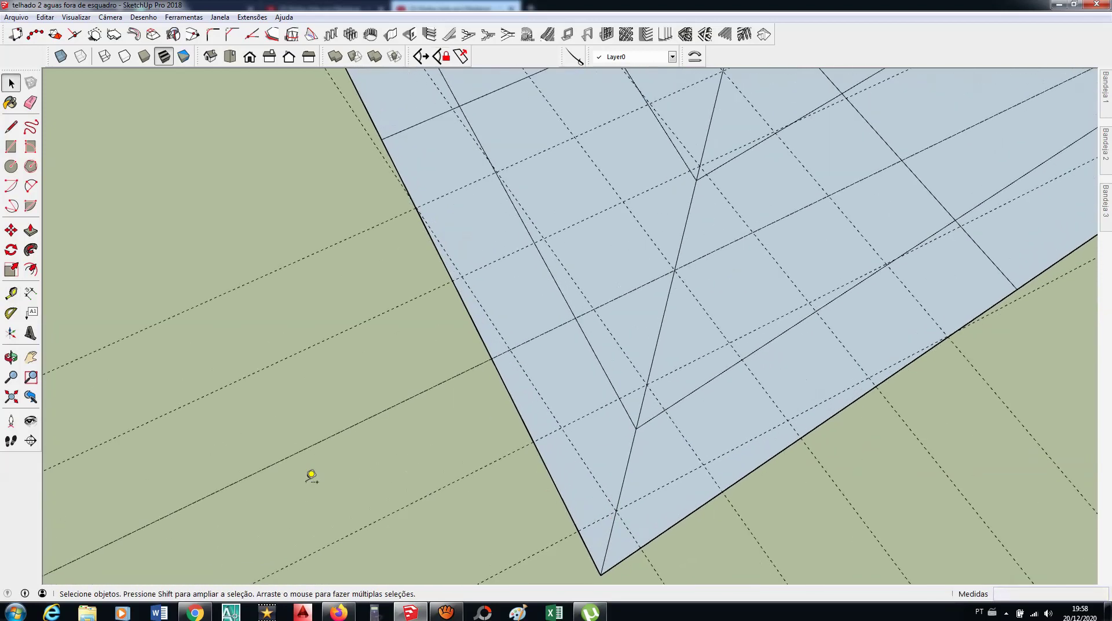
{"action": "key", "text": "h"}
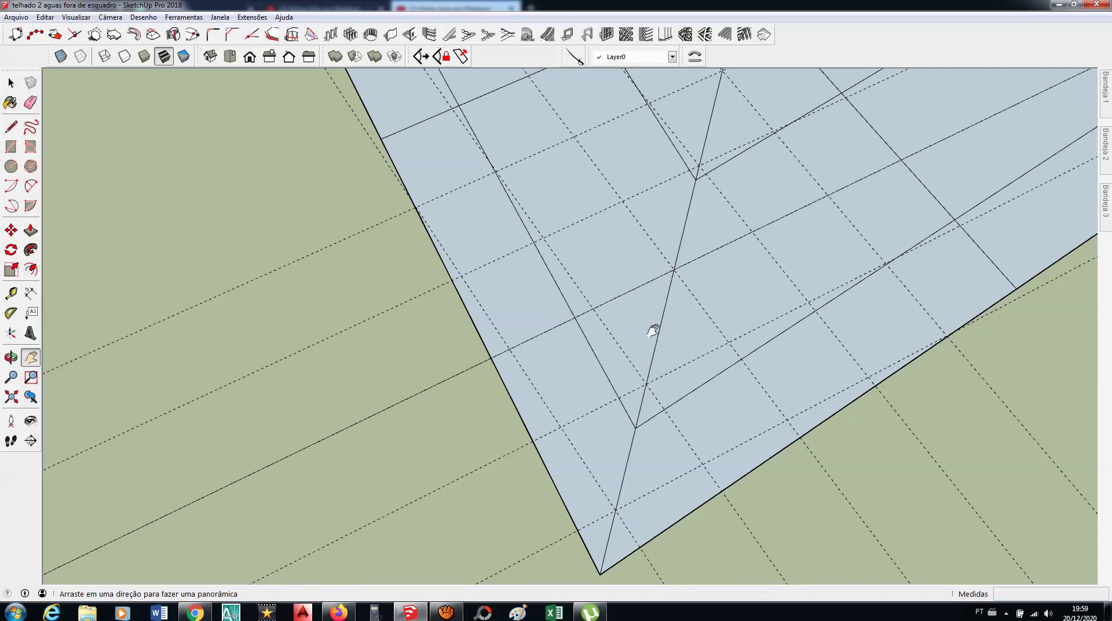
{"action": "scroll", "coordinate": [653, 327], "scroll_direction": "up", "scroll_amount": 2}
{"action": "scroll", "coordinate": [654, 292], "scroll_direction": "up", "scroll_amount": 2}
{"action": "scroll", "coordinate": [654, 292], "scroll_direction": "up", "scroll_amount": 2}
{"action": "scroll", "coordinate": [669, 286], "scroll_direction": "up", "scroll_amount": 1}
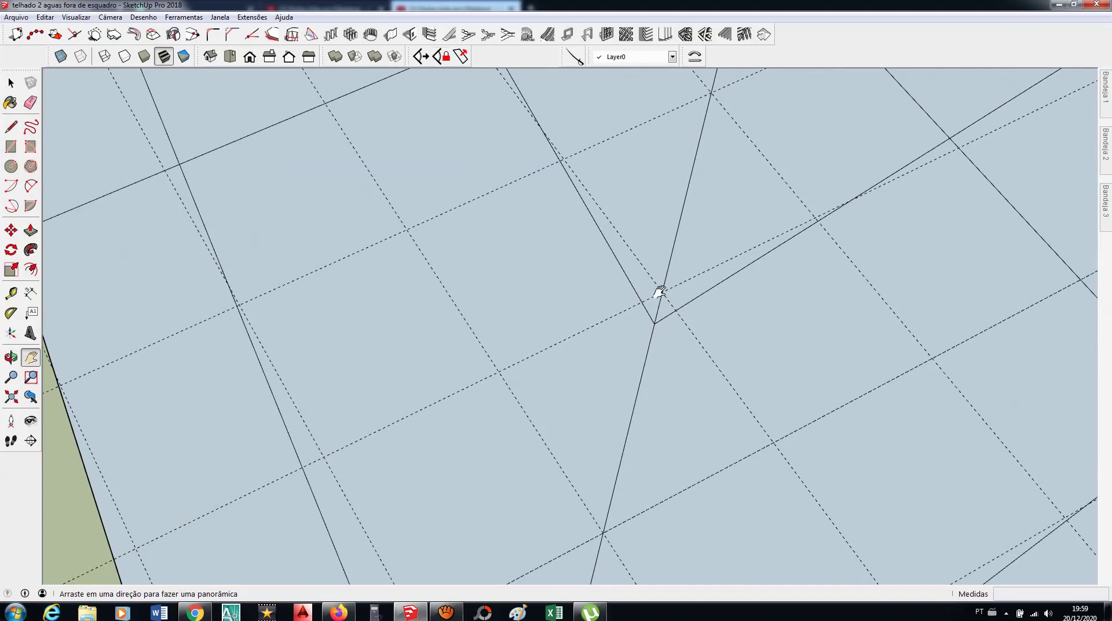
{"action": "scroll", "coordinate": [669, 303], "scroll_direction": "down", "scroll_amount": 4}
{"action": "scroll", "coordinate": [689, 178], "scroll_direction": "down", "scroll_amount": 2}
{"action": "scroll", "coordinate": [717, 145], "scroll_direction": "up", "scroll_amount": 2}
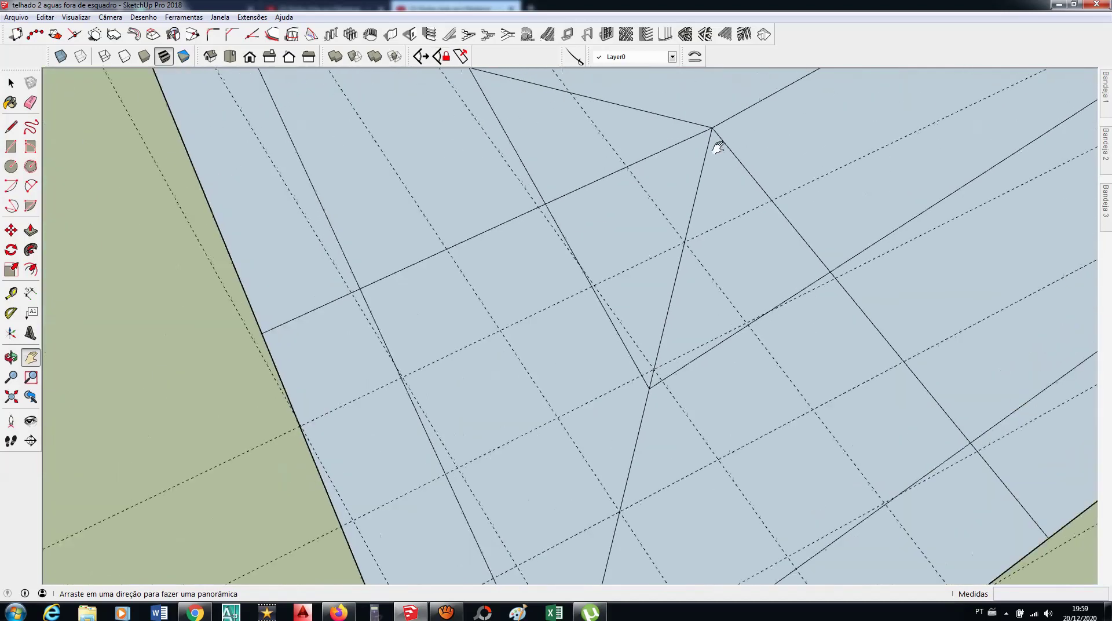
{"action": "scroll", "coordinate": [690, 268], "scroll_direction": "up", "scroll_amount": 3}
{"action": "scroll", "coordinate": [678, 270], "scroll_direction": "up", "scroll_amount": 2}
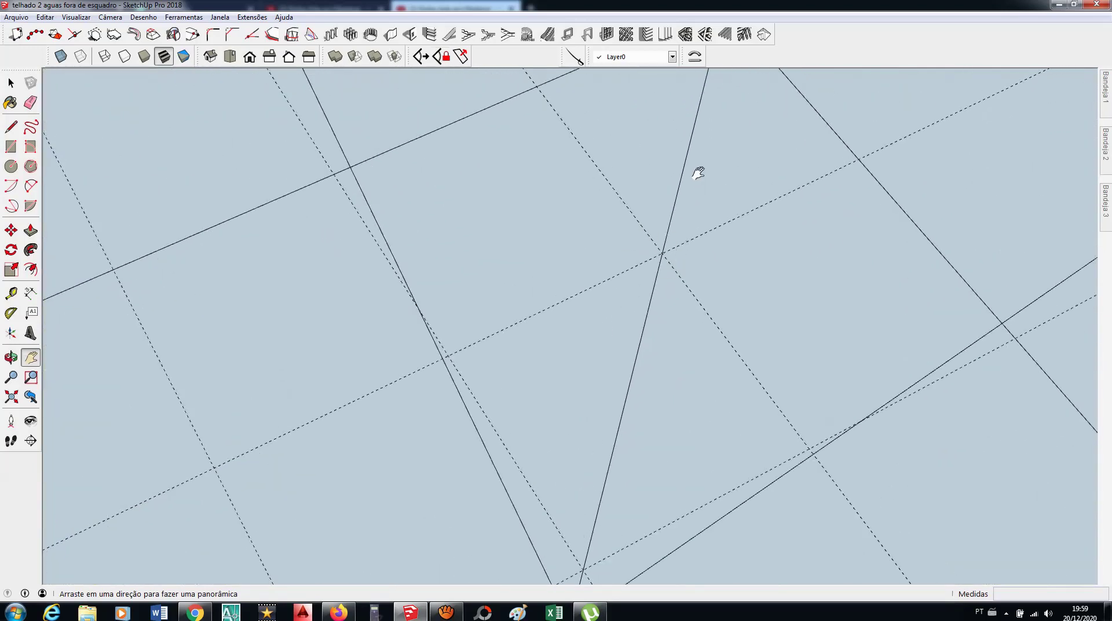
{"action": "scroll", "coordinate": [689, 162], "scroll_direction": "down", "scroll_amount": 2}
{"action": "scroll", "coordinate": [684, 185], "scroll_direction": "down", "scroll_amount": 2}
{"action": "scroll", "coordinate": [671, 249], "scroll_direction": "down", "scroll_amount": 2}
{"action": "mouse_move", "coordinate": [665, 291]}
{"action": "middle_mouse_down"}
{"action": "mouse_move", "coordinate": [686, 303]}
{"action": "mouse_move", "coordinate": [634, 256]}
{"action": "mouse_move", "coordinate": [618, 268]}
{"action": "middle_mouse_up"}
{"action": "scroll", "coordinate": [616, 290], "scroll_direction": "down", "scroll_amount": 2}
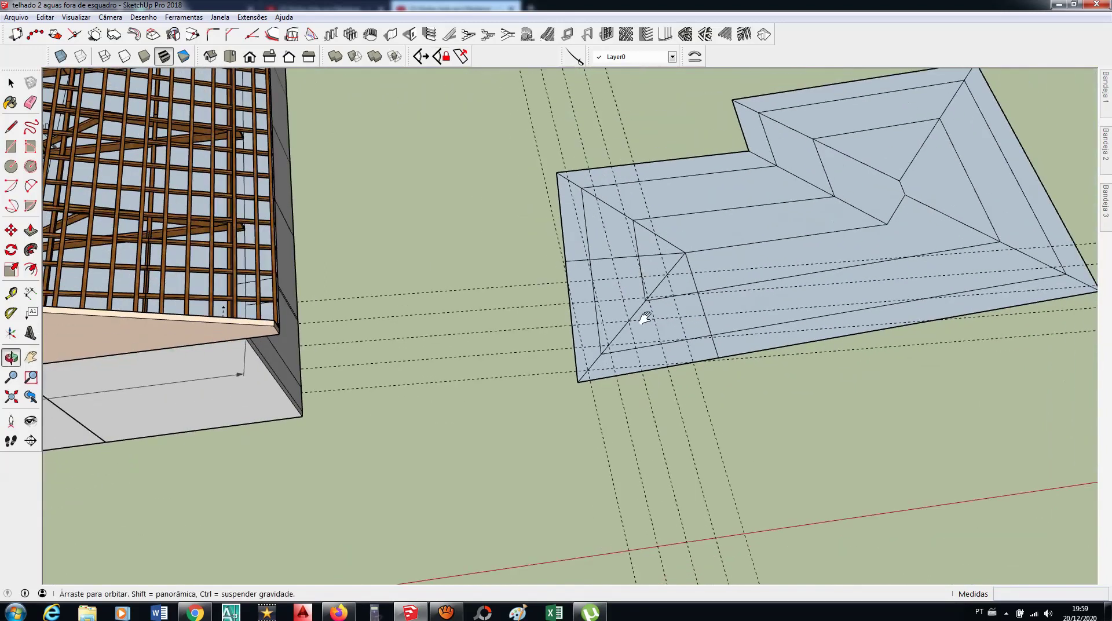
{"action": "scroll", "coordinate": [628, 347], "scroll_direction": "up", "scroll_amount": 3}
{"action": "middle_click_drag", "start_coordinate": [620, 372], "coordinate": [641, 370], "text": "shift"}
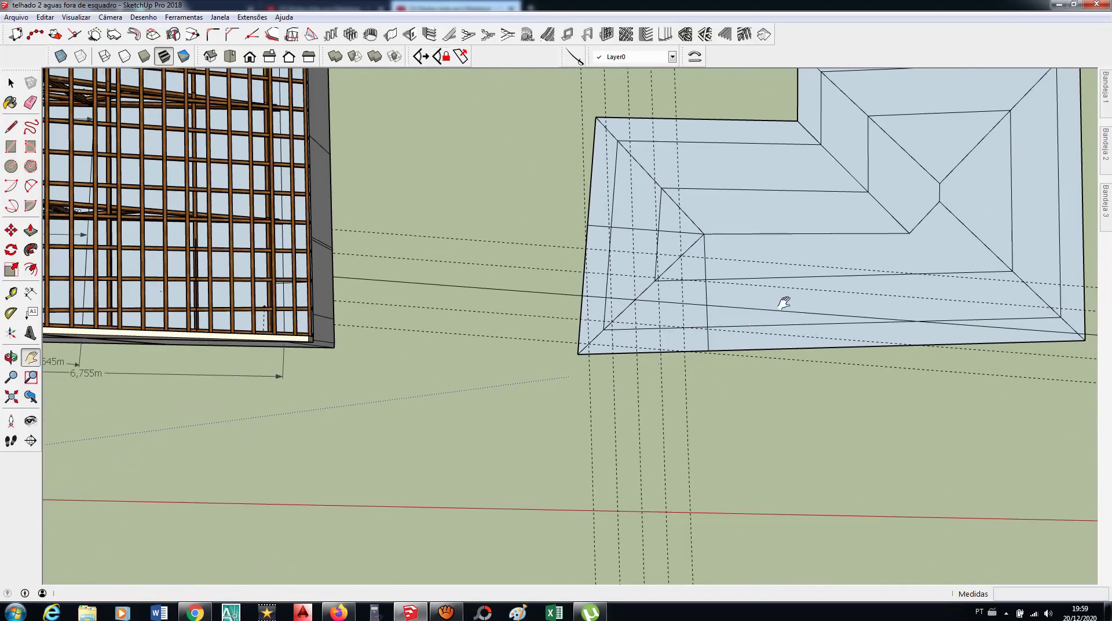
{"action": "middle_click_drag", "start_coordinate": [809, 328], "coordinate": [797, 308]}
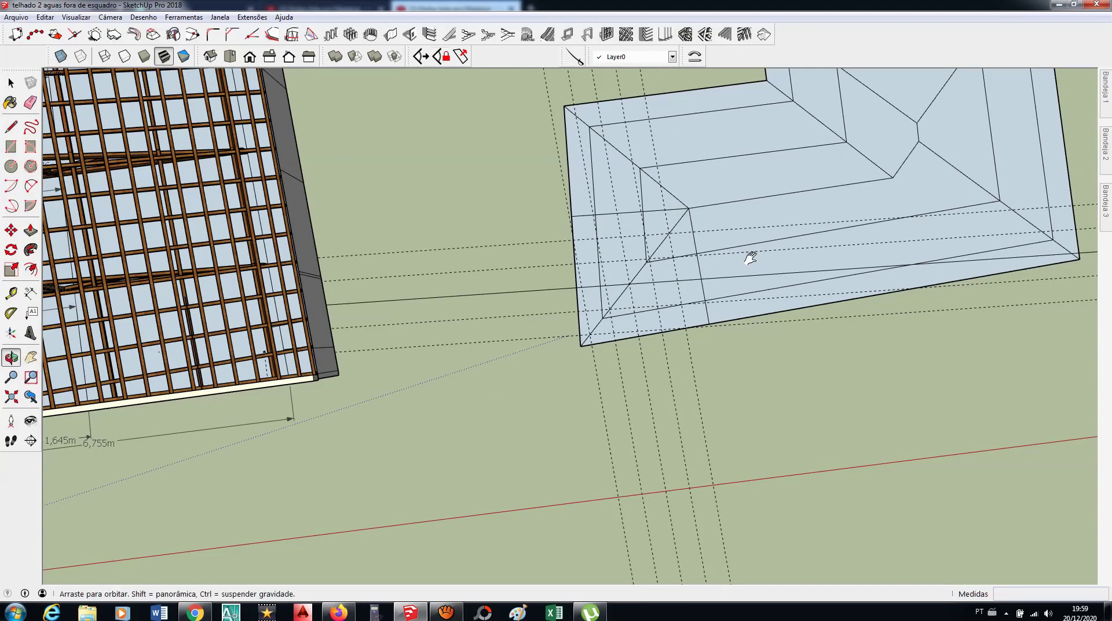
{"action": "middle_click_drag", "start_coordinate": [764, 290], "coordinate": [737, 231]}
{"action": "key", "text": "space"}
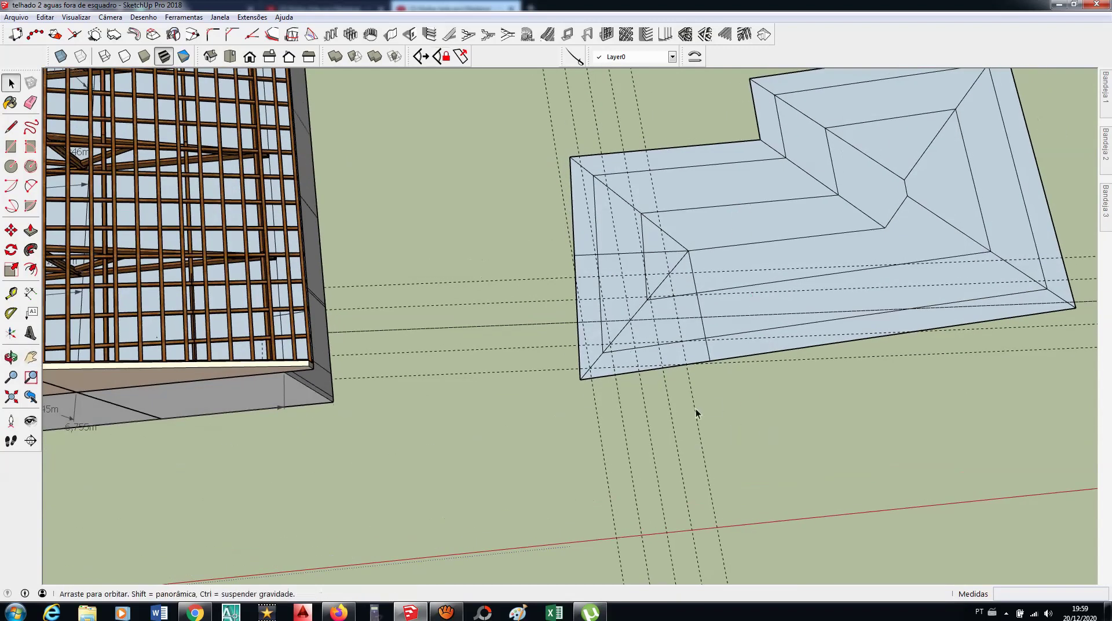
{"action": "middle_click_drag", "start_coordinate": [697, 412], "coordinate": [676, 394]}
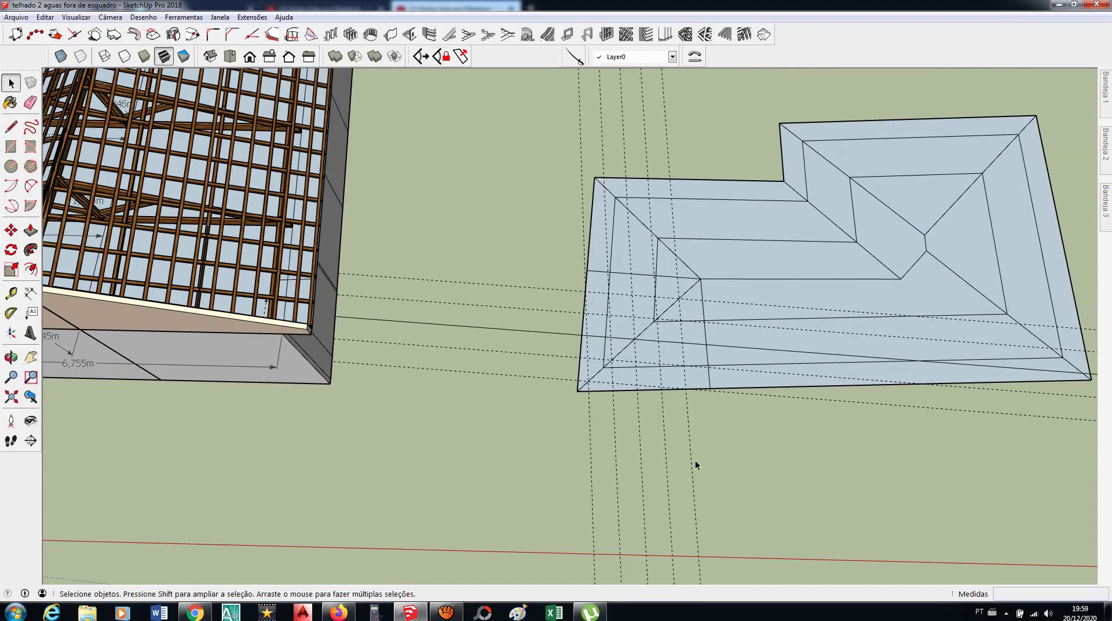